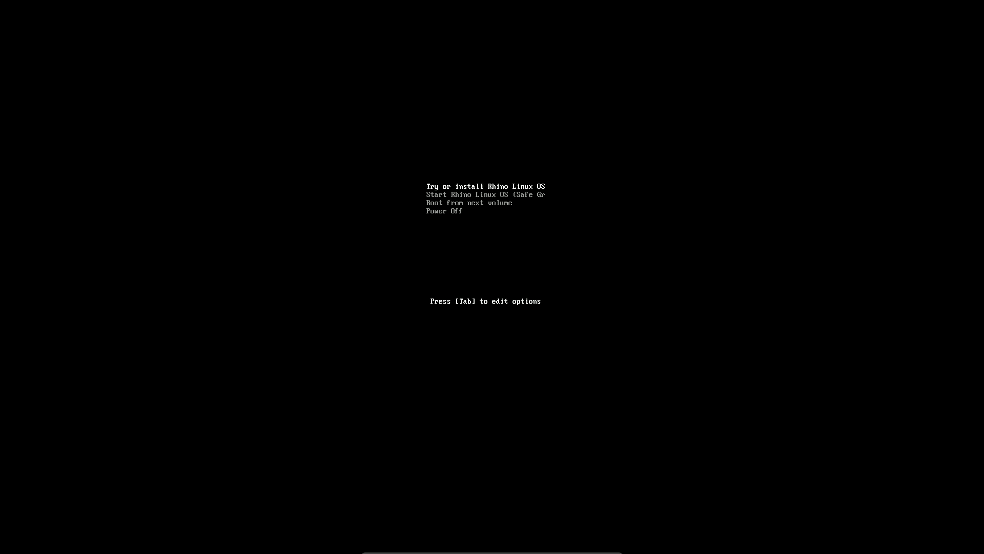
Boot the "Try or install Rhino Linux OS" entry and dismiss the virtual machine's mouse integration notification.
{"action": "key", "text": "Down"}
{"action": "key", "text": "Down"}
{"action": "key", "text": "Down"}
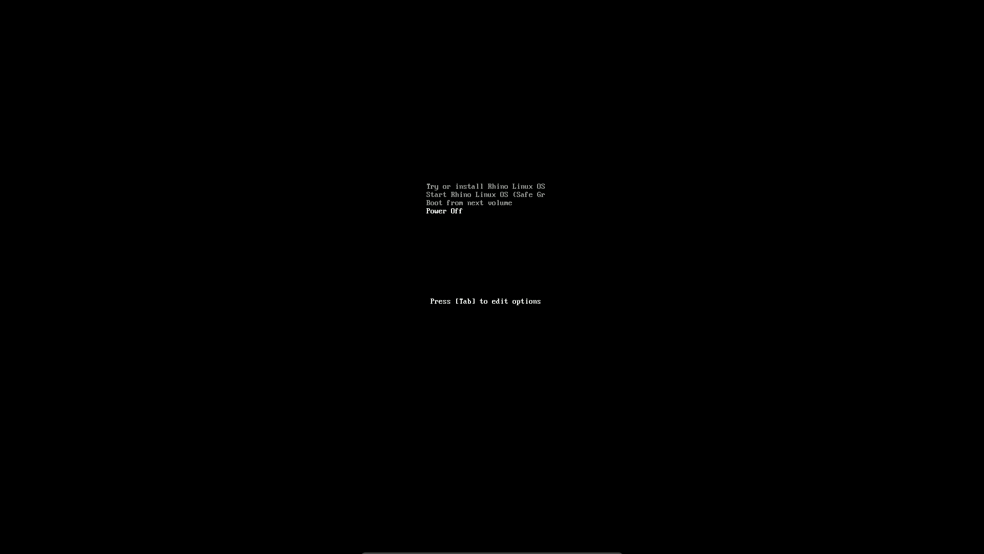
{"action": "key", "text": "Up"}
{"action": "key", "text": "Up"}
{"action": "key", "text": "Up"}
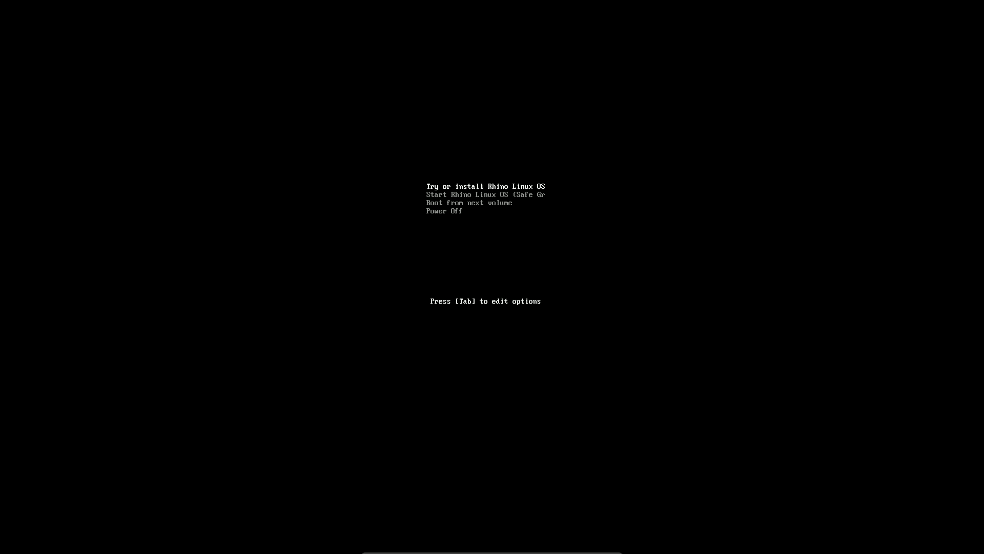
{"action": "key", "text": "Return"}
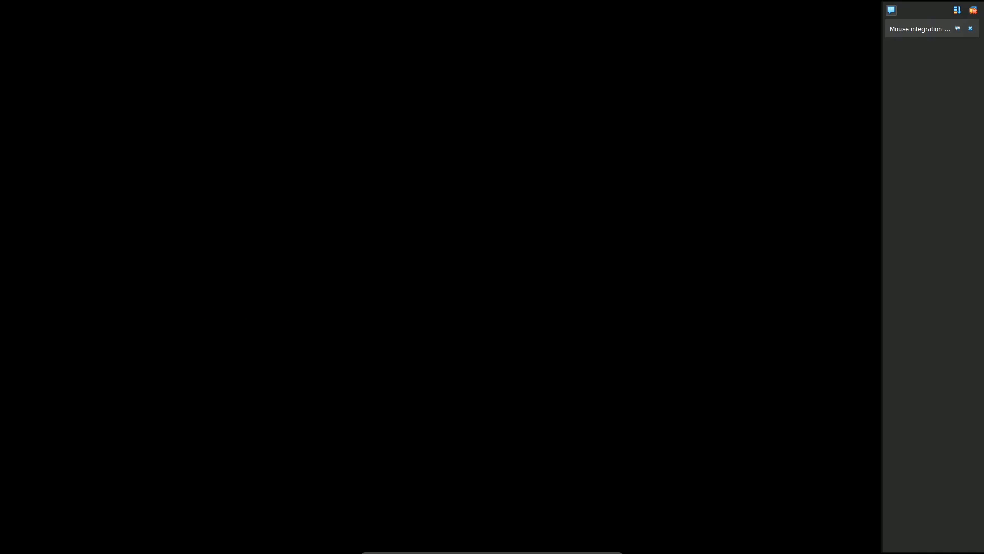
{"action": "left_click", "coordinate": [973, 11]}
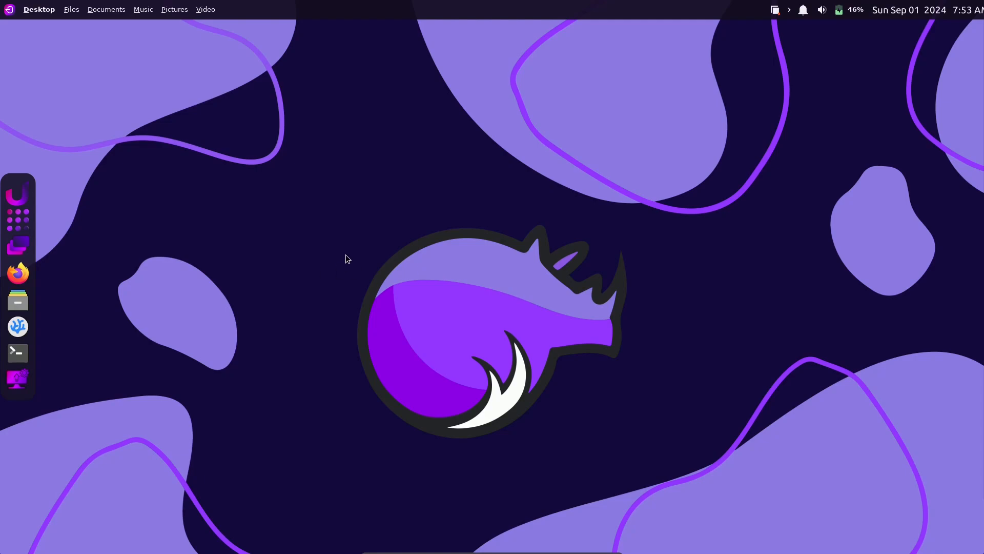
Launch Task Manager from the full list of applications and maximize its window.
{"action": "left_click", "coordinate": [23, 221]}
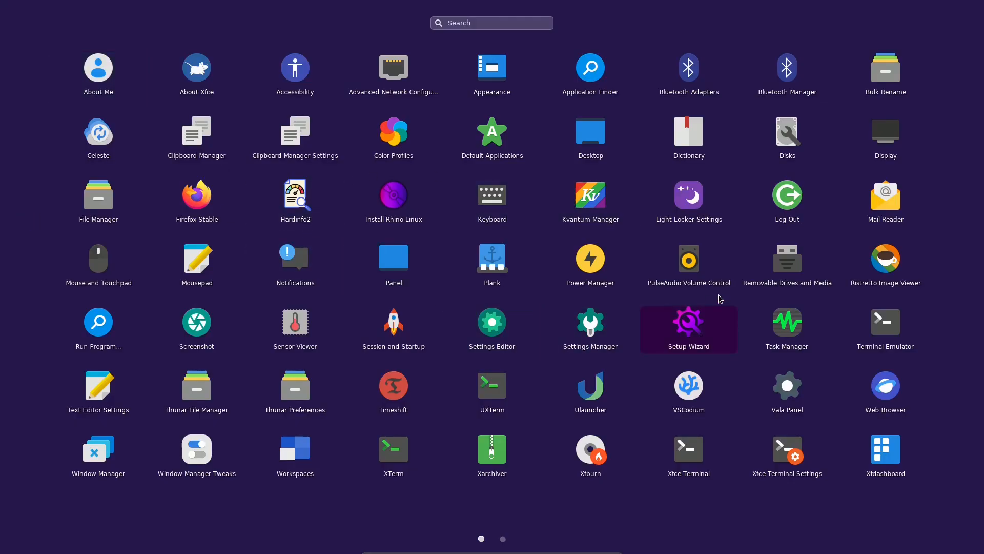
{"action": "left_click", "coordinate": [800, 338]}
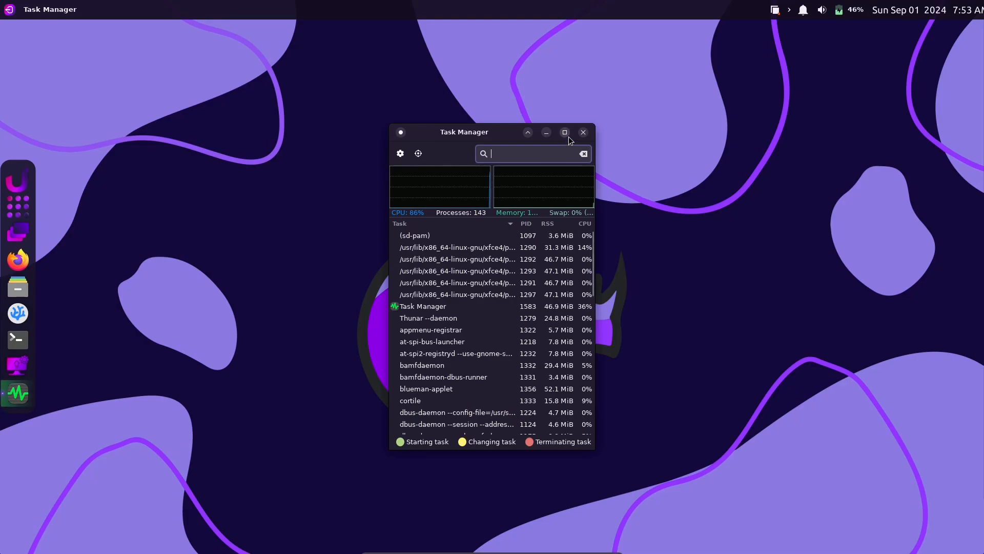
{"action": "left_click", "coordinate": [565, 132]}
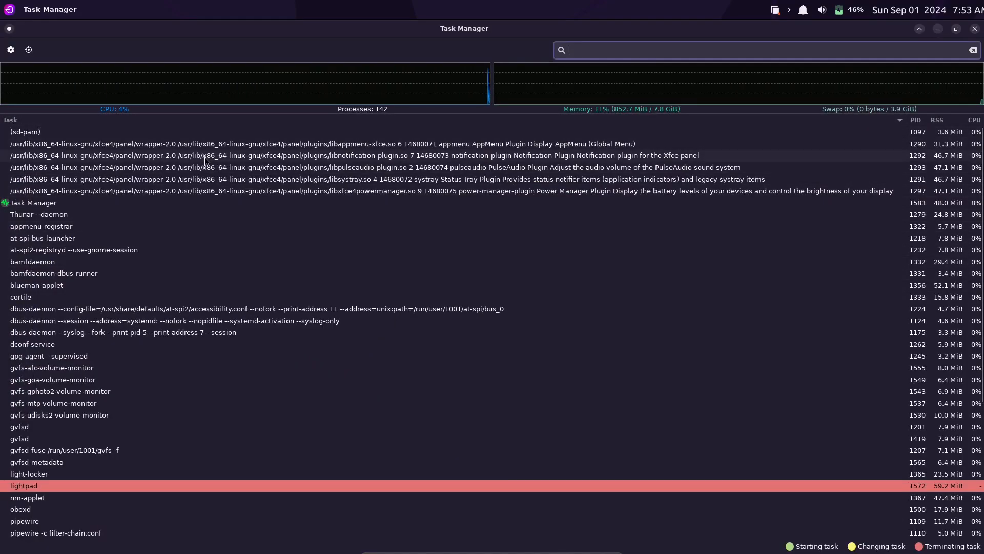
Check Task Manager's version information from its settings, closing both dialogs when done.
{"action": "left_click", "coordinate": [11, 50]}
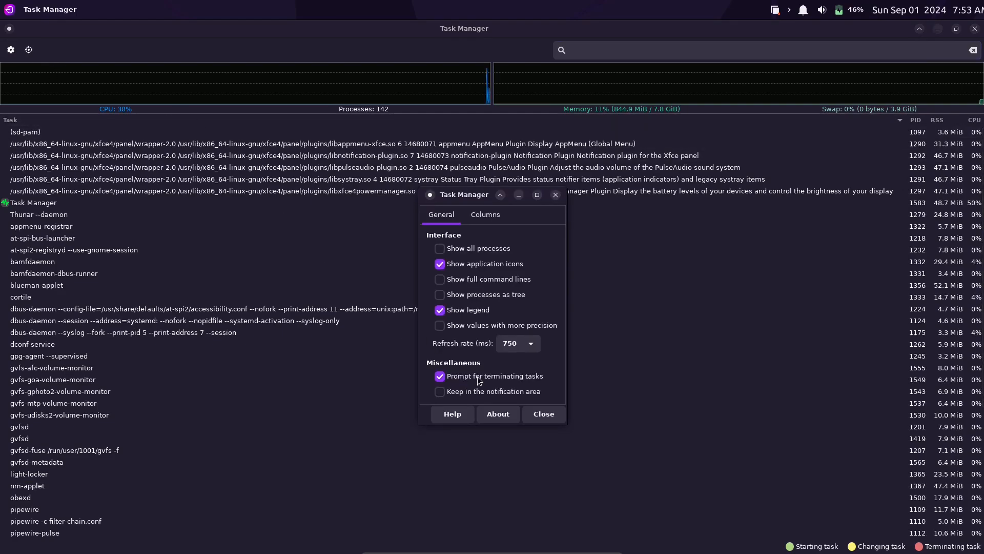
{"action": "left_click", "coordinate": [508, 413]}
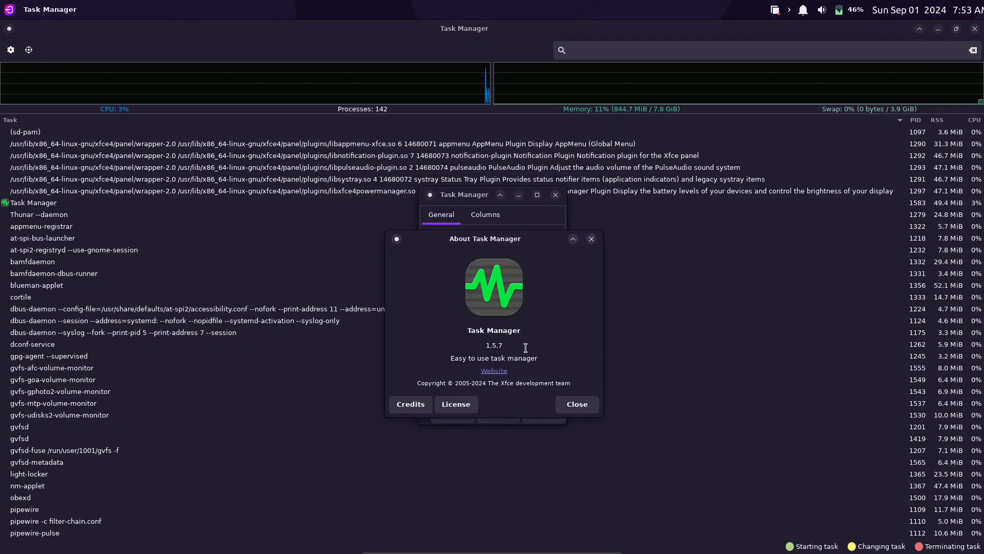
{"action": "left_click", "coordinate": [578, 404]}
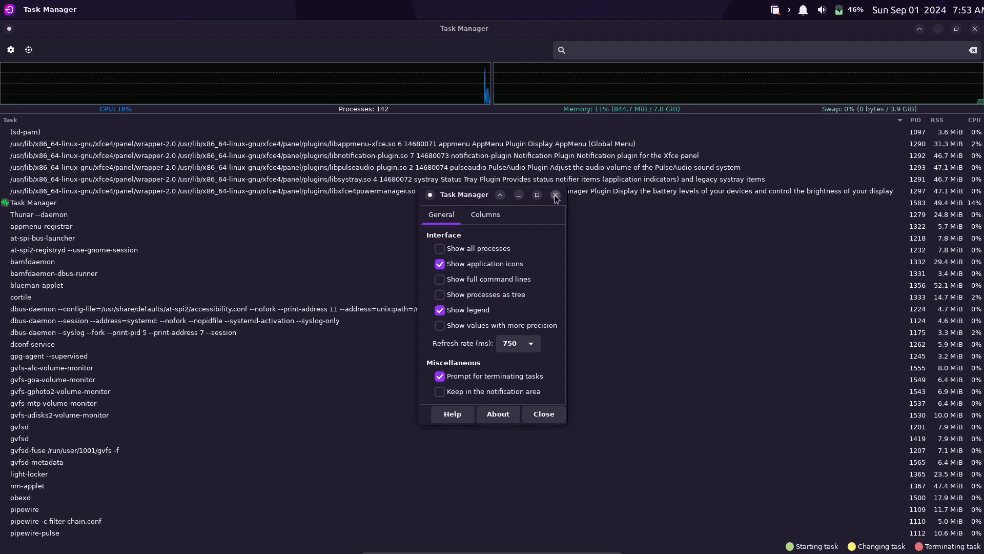
{"action": "left_click", "coordinate": [555, 195]}
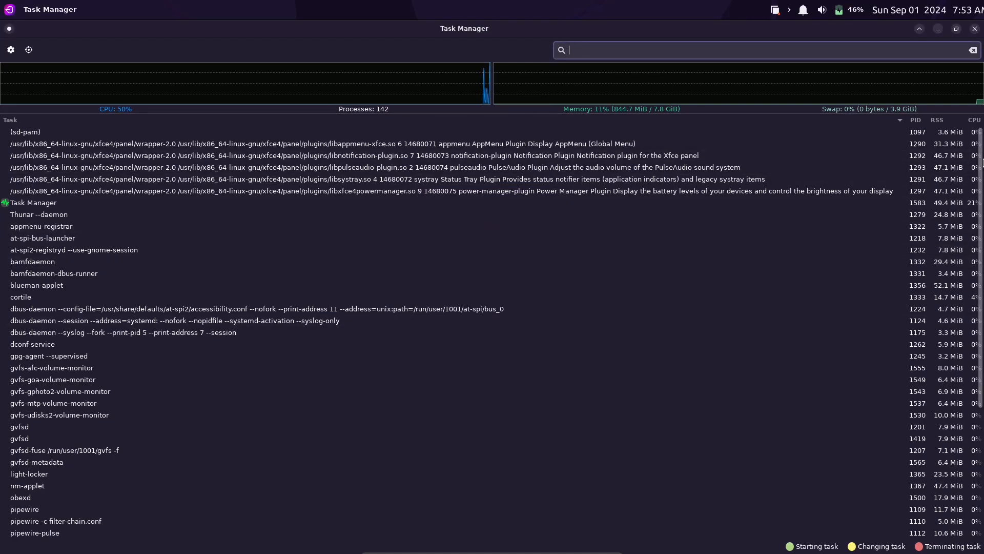
Look over the running processes, and restore Task Manager to its smaller size in the desktop's upper-right corner.
{"action": "left_click_drag", "start_coordinate": [976, 164], "coordinate": [974, 413]}
{"action": "left_click_drag", "start_coordinate": [974, 296], "coordinate": [965, 135]}
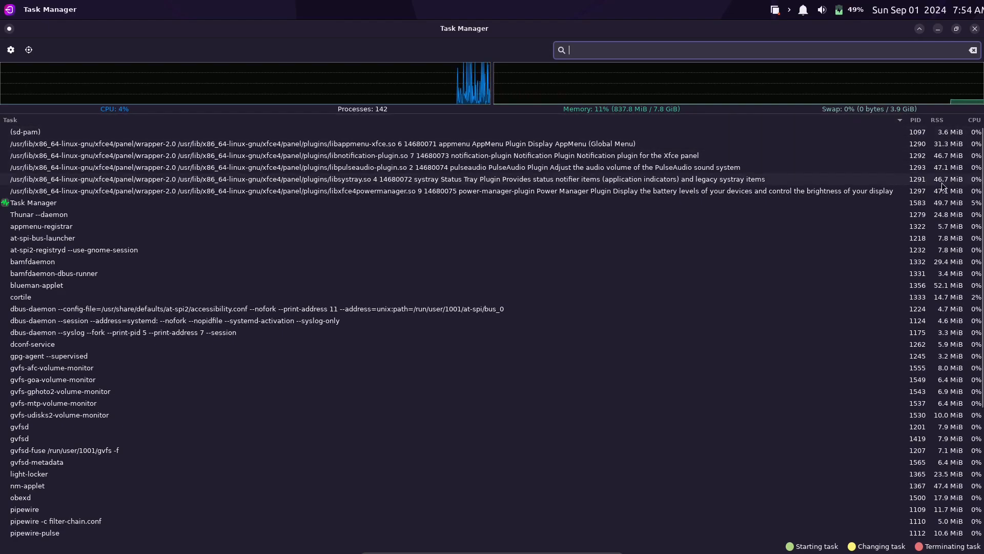
{"action": "left_click_drag", "start_coordinate": [979, 194], "coordinate": [976, 148]}
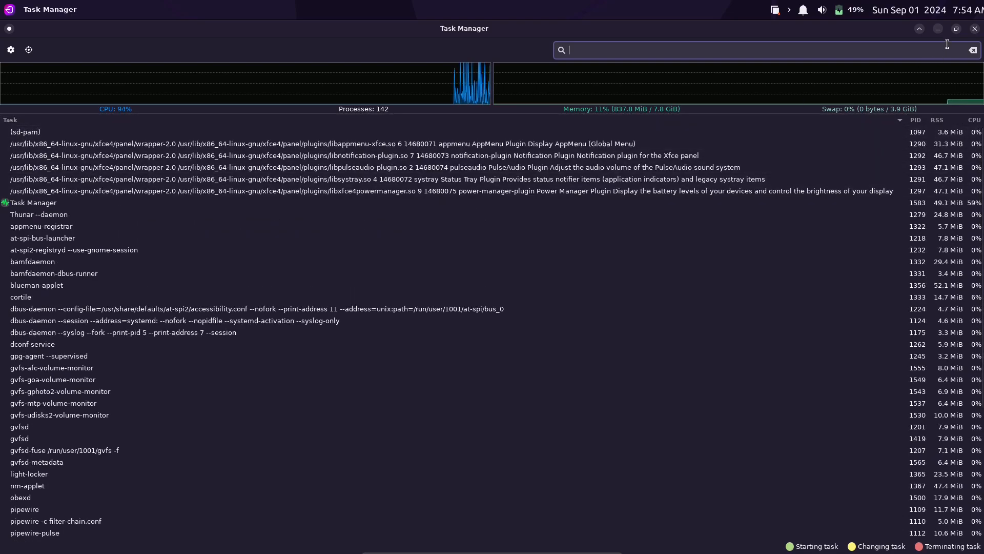
{"action": "left_click", "coordinate": [956, 29]}
{"action": "left_click_drag", "start_coordinate": [471, 129], "coordinate": [860, 27]}
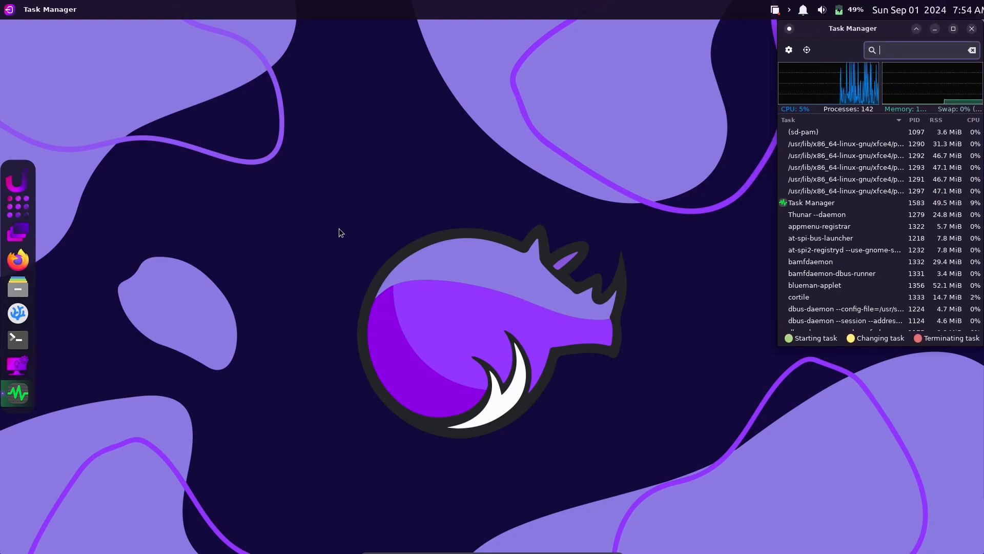
Open Firefox with its window enlarged to fill the space beside Task Manager, and close the Firefox Privacy Notice tab.
{"action": "left_click", "coordinate": [17, 262]}
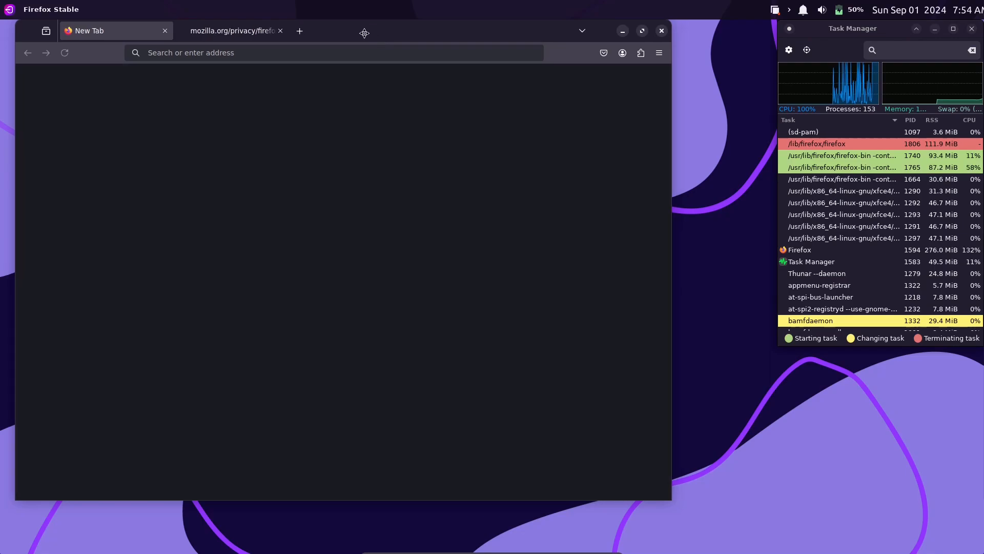
{"action": "left_click_drag", "start_coordinate": [375, 30], "coordinate": [356, 33]}
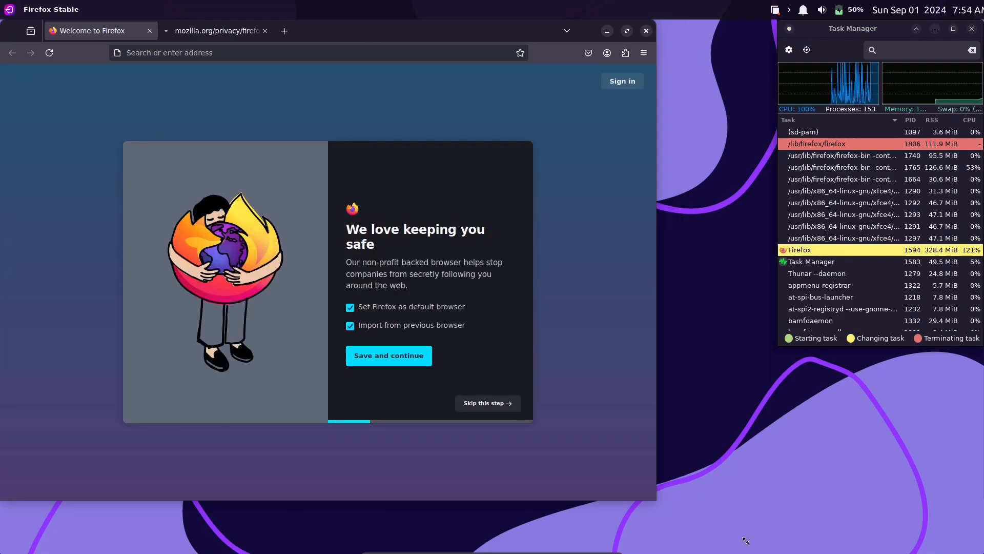
{"action": "left_click_drag", "start_coordinate": [767, 545], "coordinate": [769, 542]}
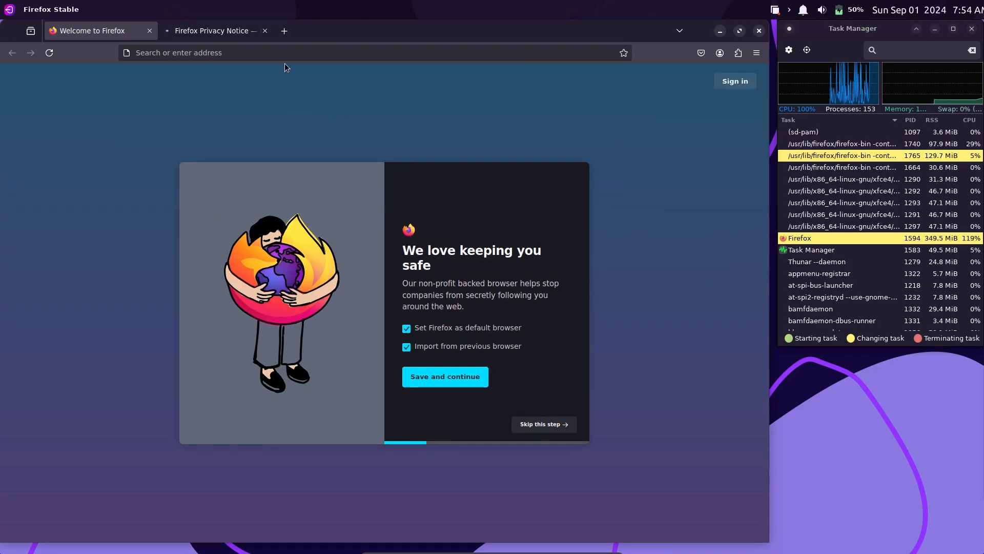
{"action": "left_click", "coordinate": [265, 31]}
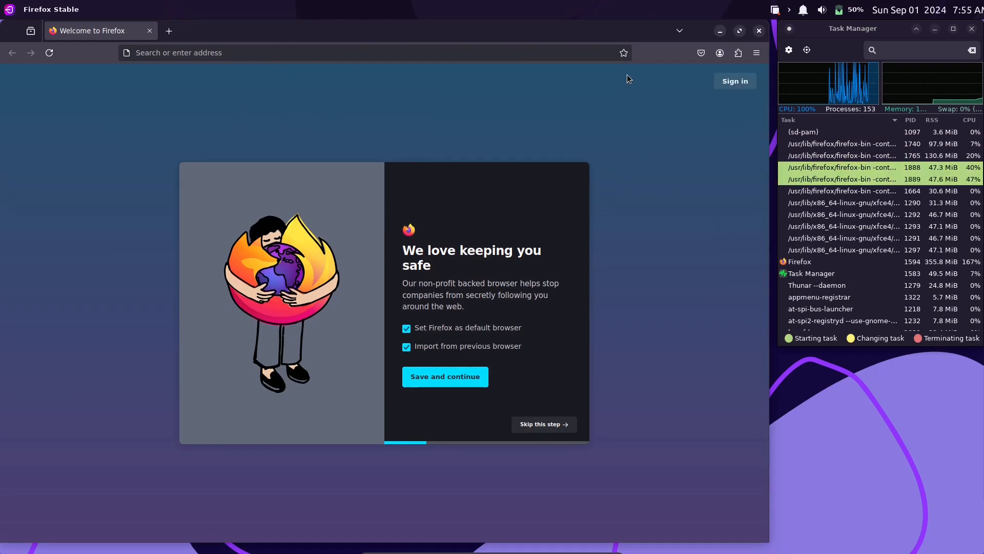
Check the installed Firefox version in the About Mozilla Firefox window and close that window.
{"action": "left_click", "coordinate": [756, 53]}
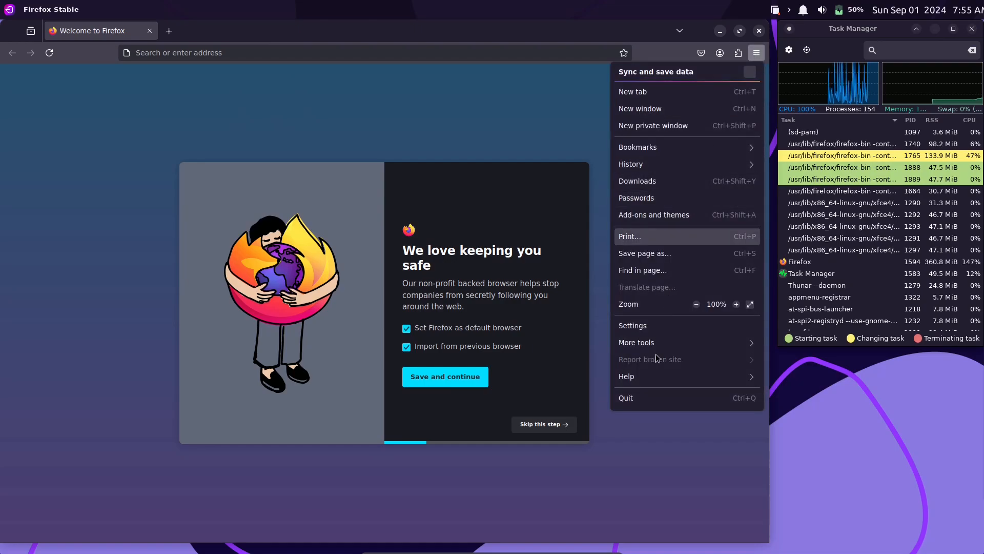
{"action": "left_click", "coordinate": [654, 371]}
{"action": "left_click", "coordinate": [642, 195]}
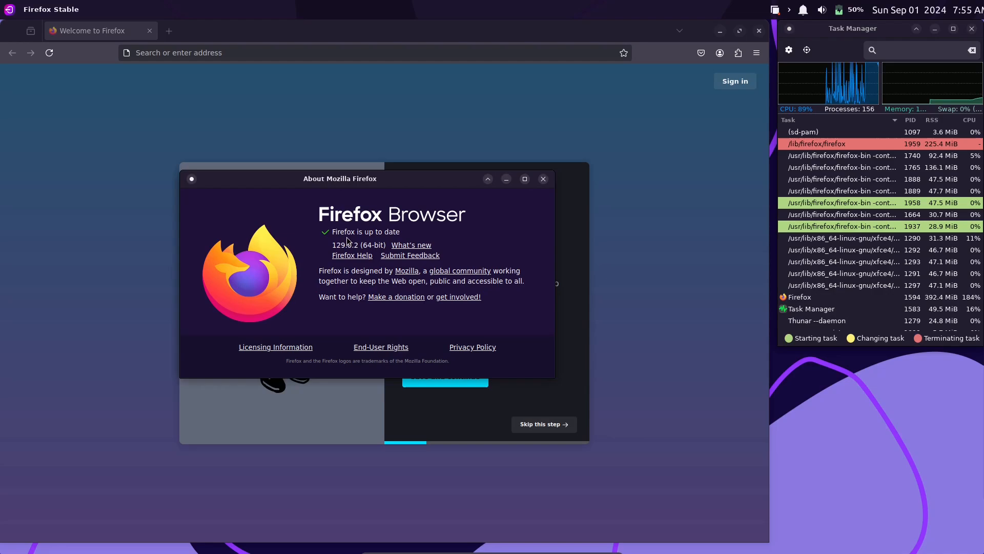
{"action": "left_click_drag", "start_coordinate": [371, 245], "coordinate": [384, 245]}
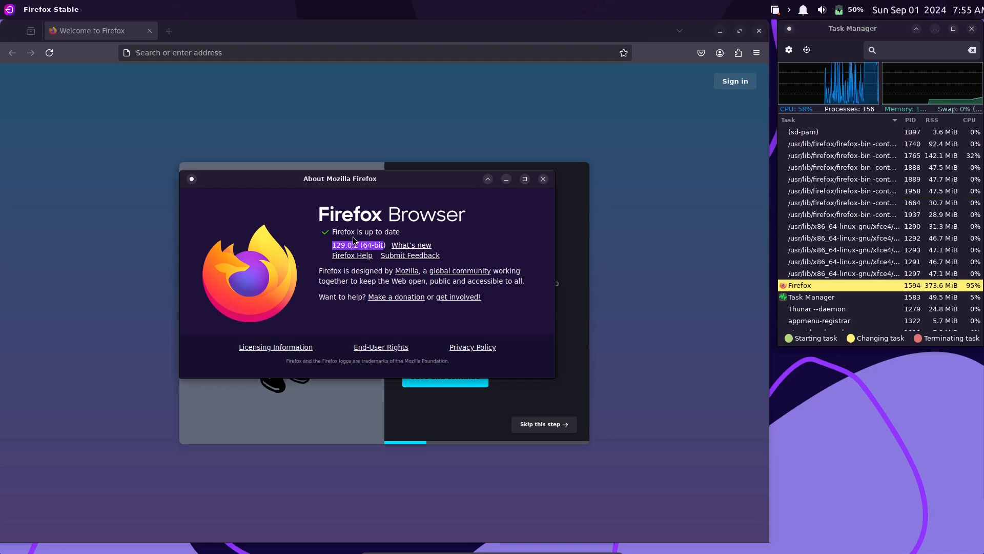
{"action": "left_click", "coordinate": [543, 179]}
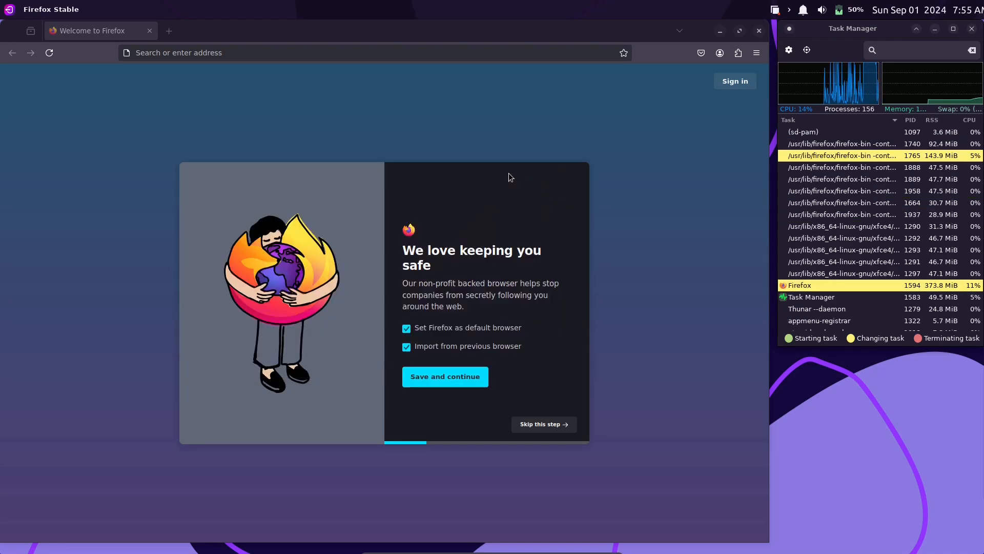
Search the web for "firefox" in the current browser tab.
{"action": "left_click", "coordinate": [247, 57]}
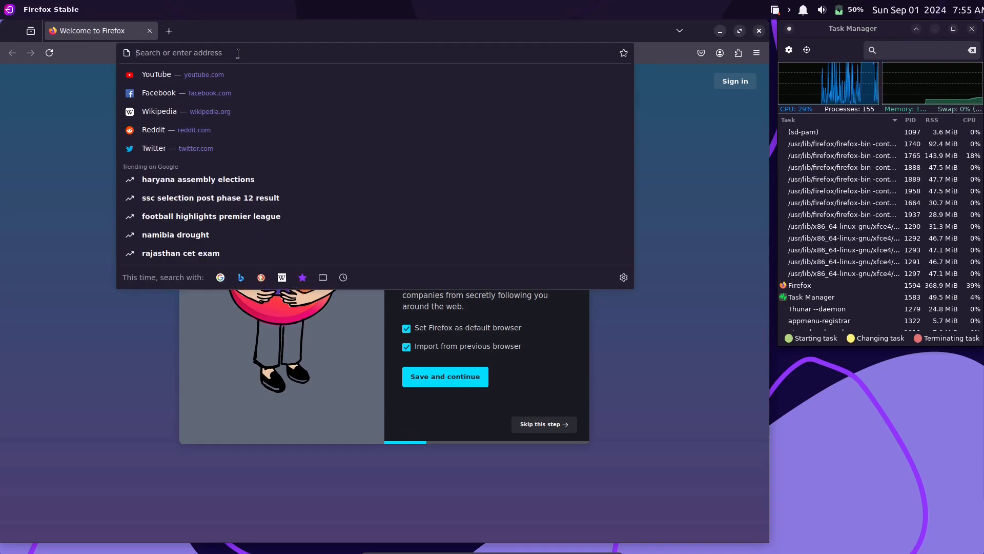
{"action": "type", "text": "fire"}
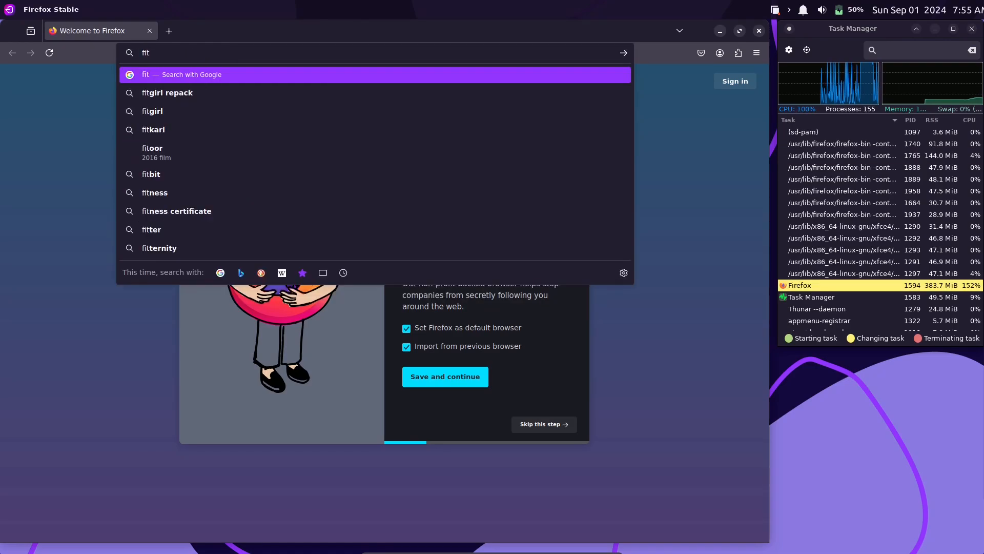
{"action": "type", "text": "fox"}
{"action": "key", "text": "Return"}
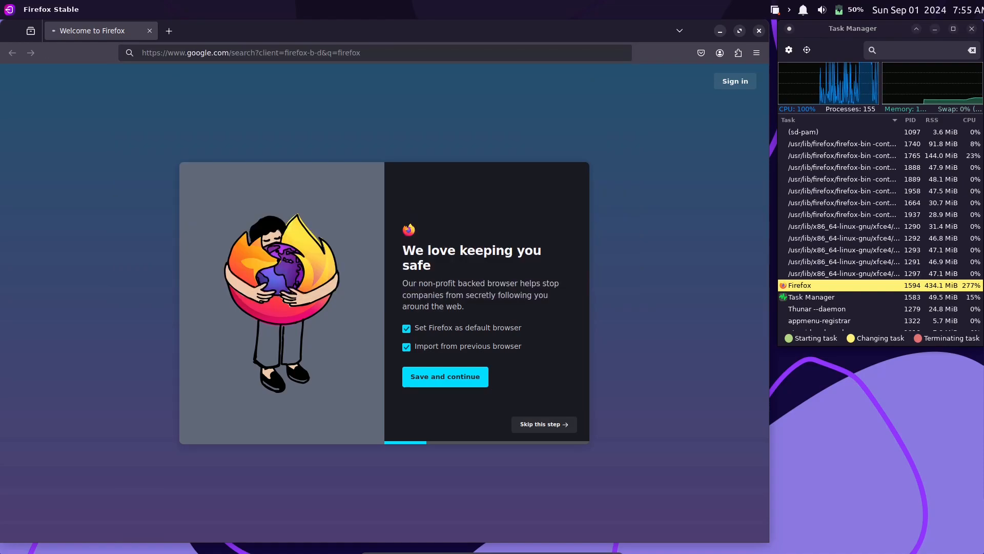
Search the web for "linux kernel" in a new browser tab.
{"action": "left_click", "coordinate": [174, 31]}
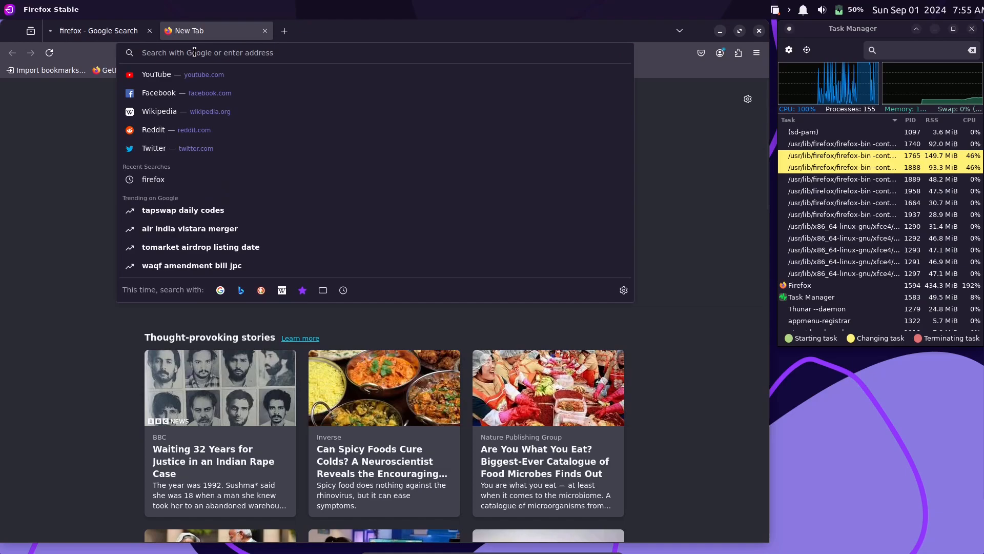
{"action": "type", "text": "linuc"}
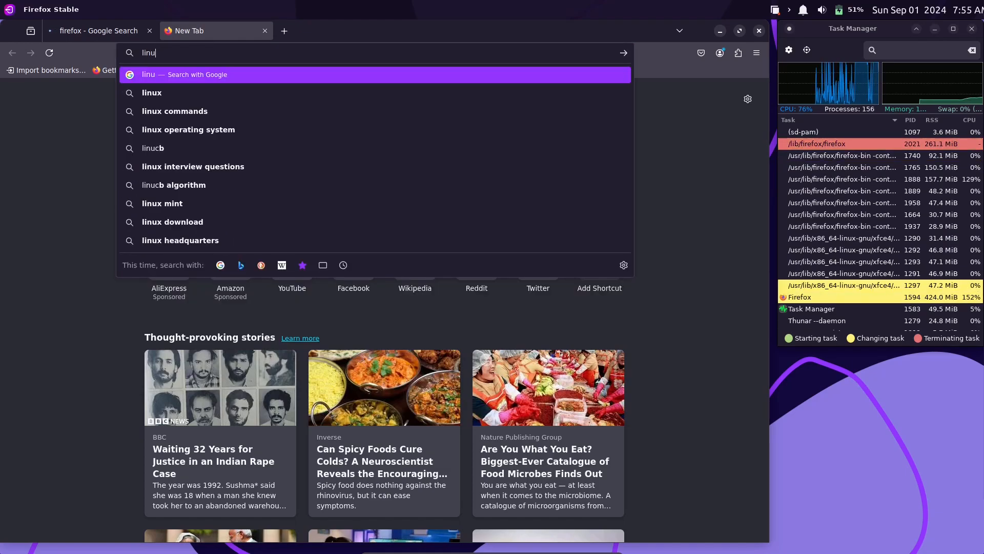
{"action": "key", "text": "BackSpace"}
{"action": "type", "text": "x ker"}
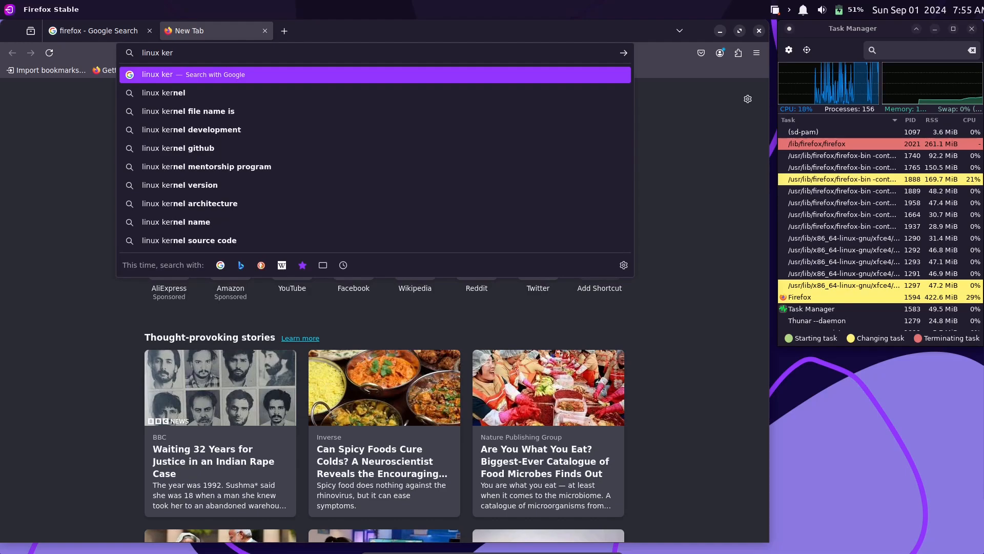
{"action": "key", "text": "Down"}
{"action": "key", "text": "Return"}
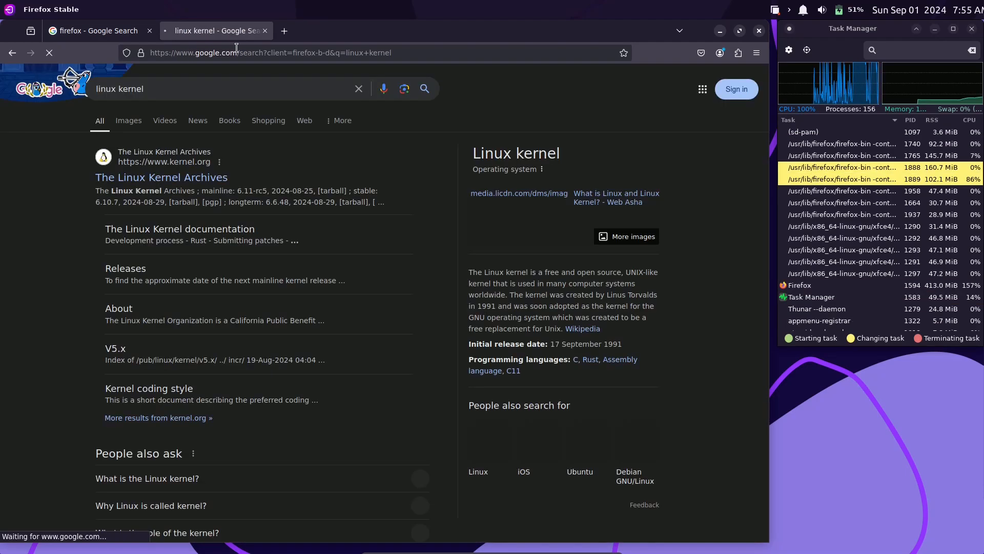
Search the web for "rhino linux" in another new browser tab.
{"action": "key", "text": "ctrl+t"}
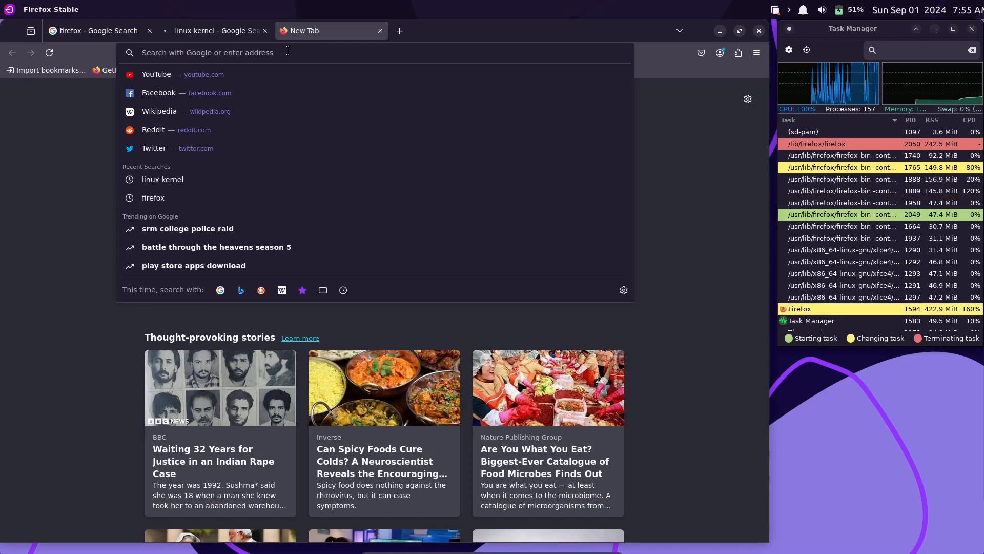
{"action": "type", "text": "rhino linux"}
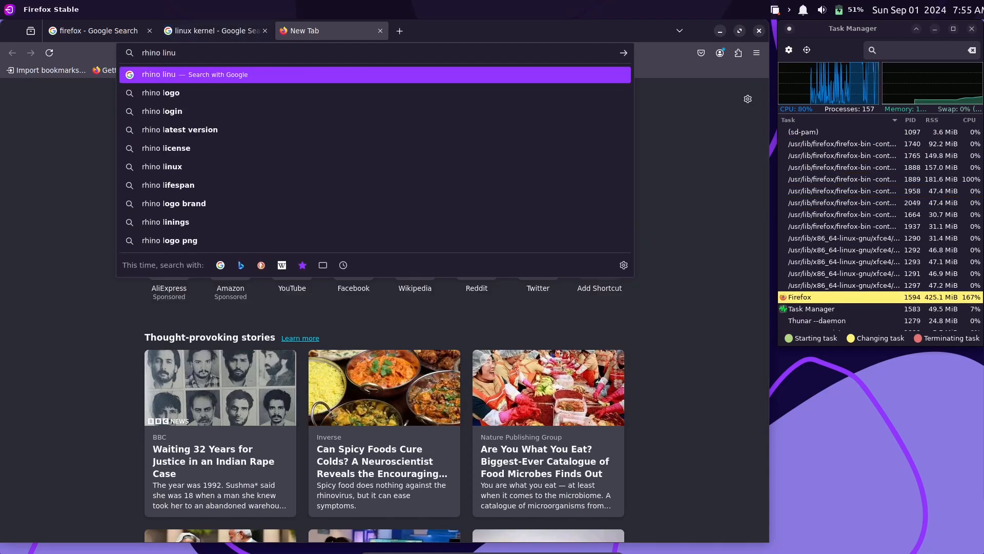
{"action": "key", "text": "Return"}
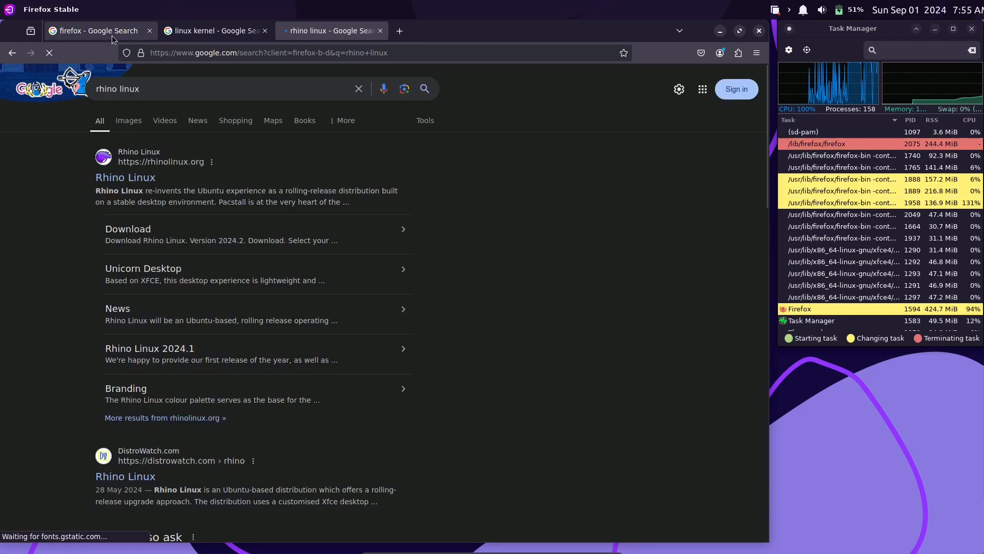
Open the "Get Firefox browser — Mozilla (US)" result from the firefox search and show the site's Firefox Browsers options.
{"action": "left_click", "coordinate": [112, 32]}
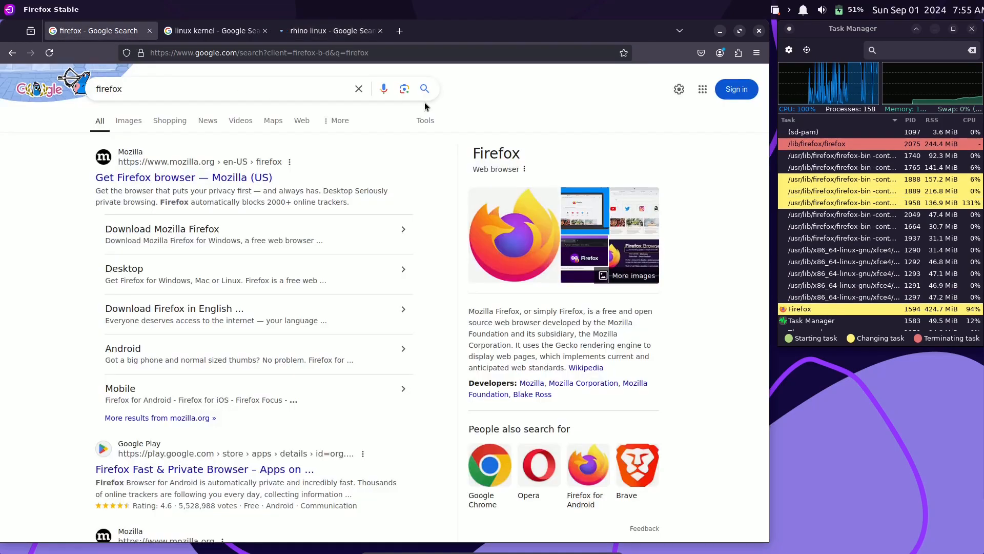
{"action": "left_click", "coordinate": [201, 178]}
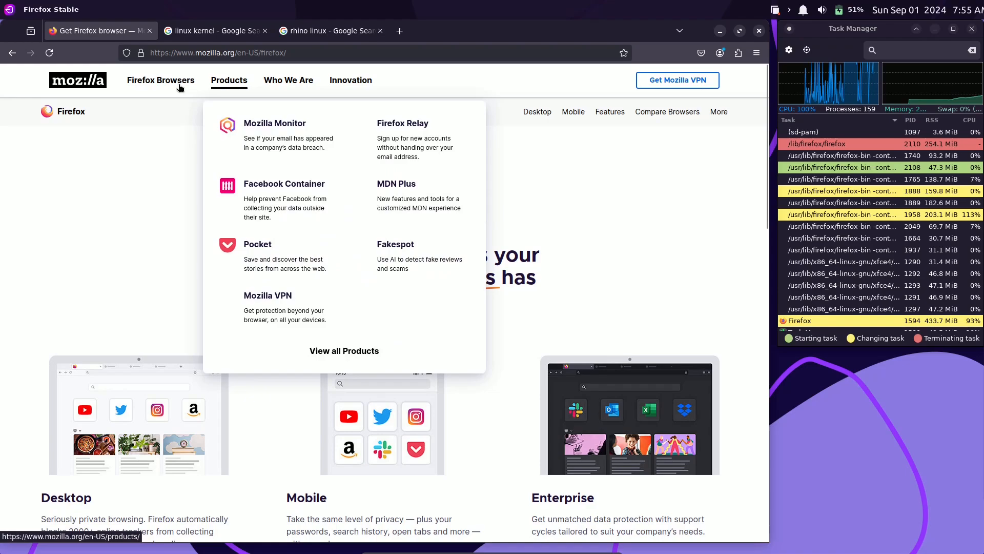
{"action": "mouse_move", "coordinate": [178, 87]}
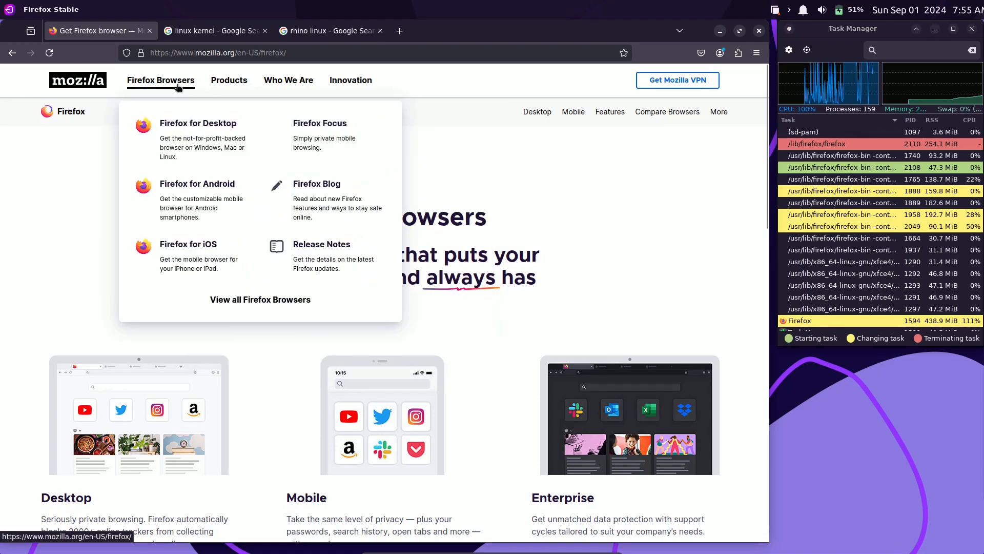
Browse the Firefox for Desktop page, then open the desktop release notes and highlight the release version number.
{"action": "left_click", "coordinate": [181, 125]}
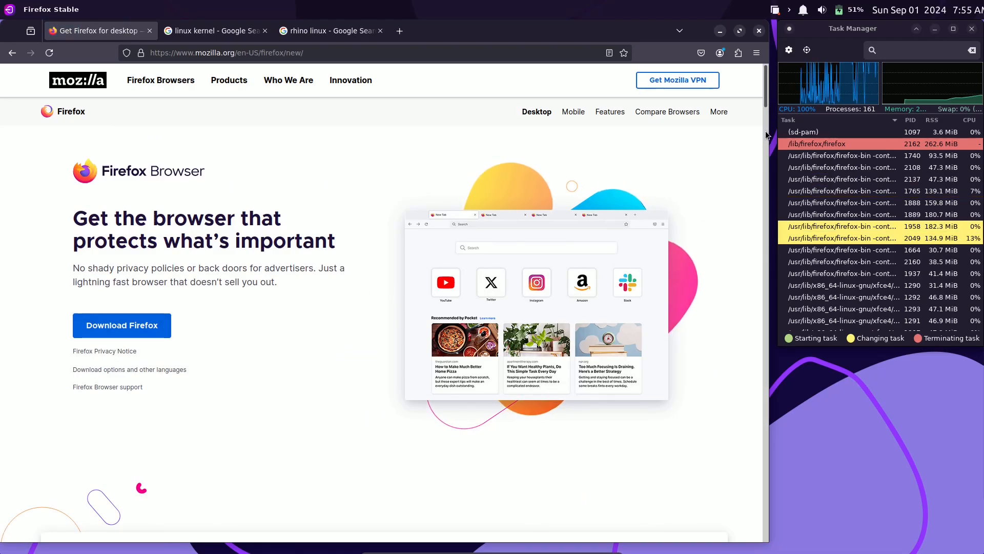
{"action": "scroll", "coordinate": [765, 131], "scroll_direction": "down", "scroll_amount": 10}
{"action": "scroll", "coordinate": [775, 199], "scroll_direction": "down", "scroll_amount": 7}
{"action": "scroll", "coordinate": [774, 164], "scroll_direction": "up", "scroll_amount": 8}
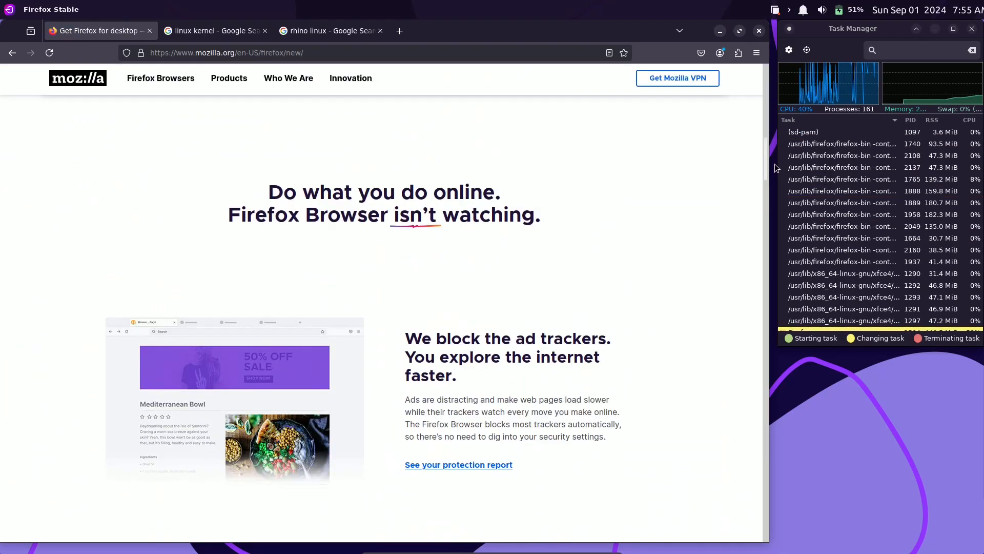
{"action": "left_click", "coordinate": [395, 160]}
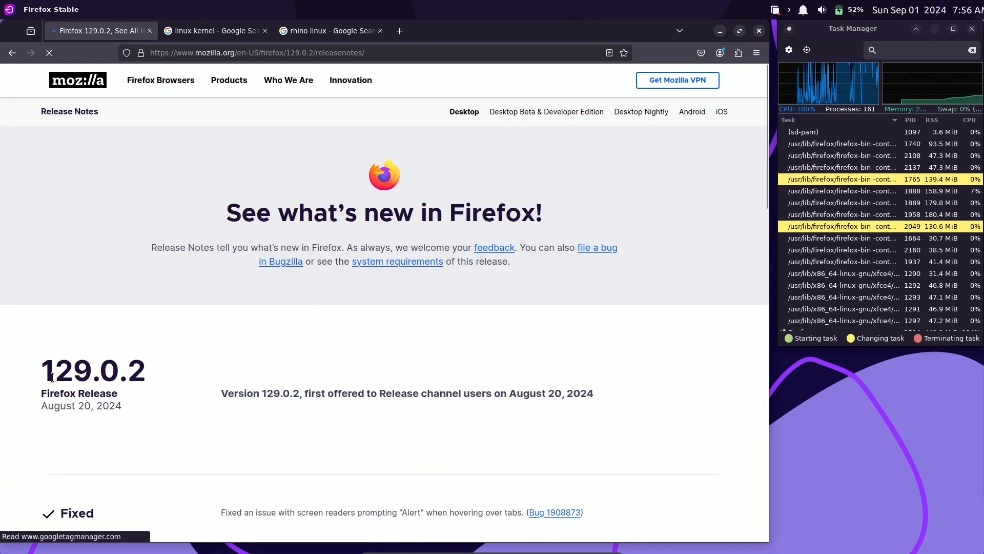
{"action": "left_click_drag", "start_coordinate": [174, 373], "coordinate": [41, 361]}
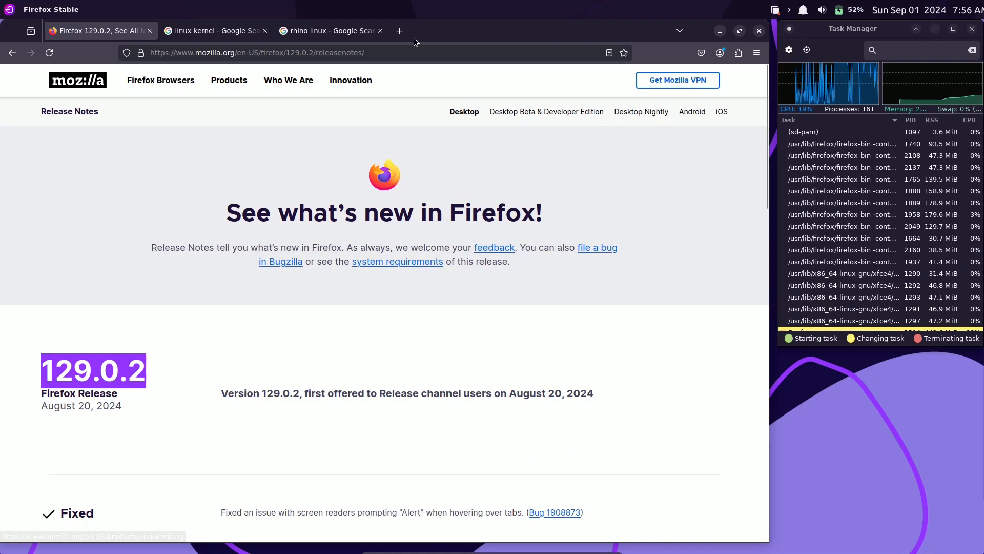
Open the about:support page in a new browser tab.
{"action": "left_click", "coordinate": [400, 31]}
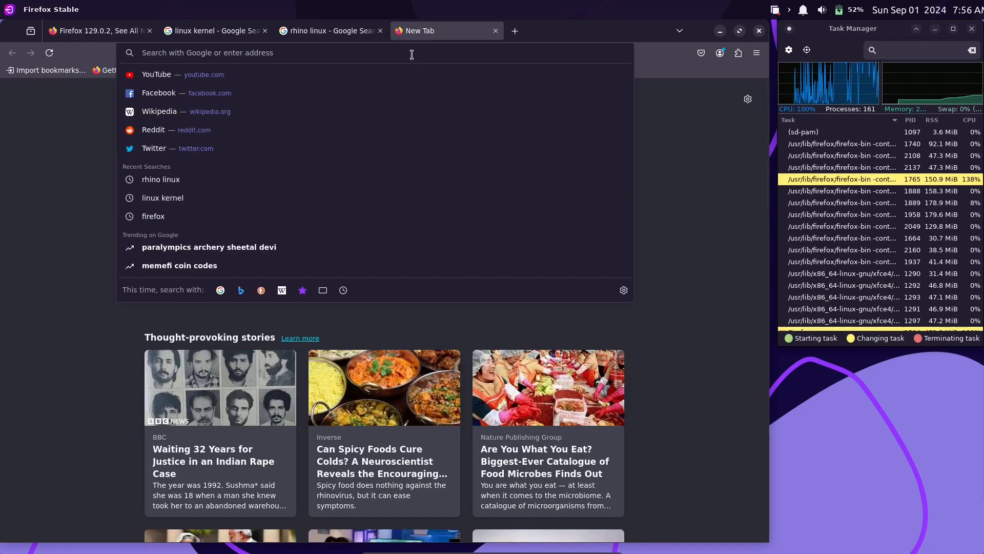
{"action": "type", "text": "about"}
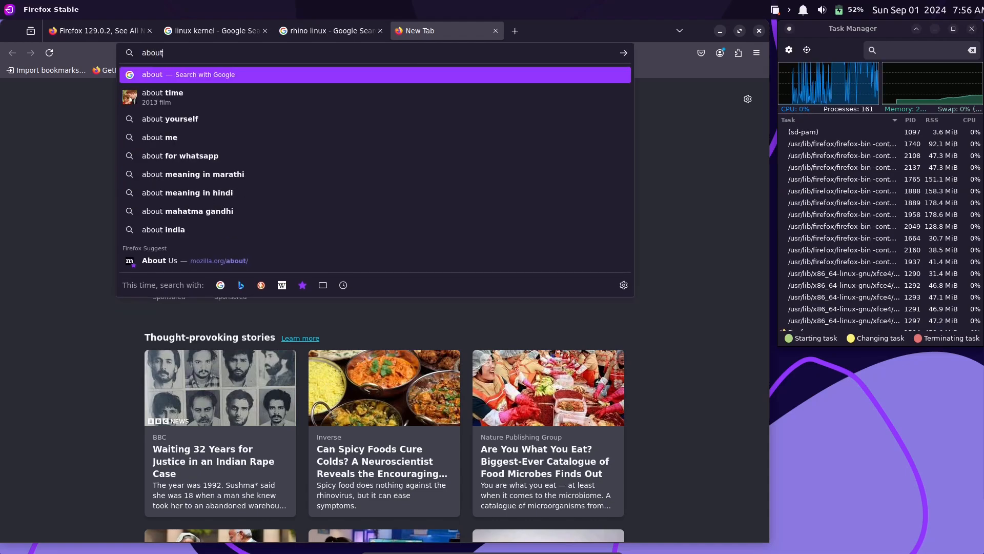
{"action": "type", "text": ";support"}
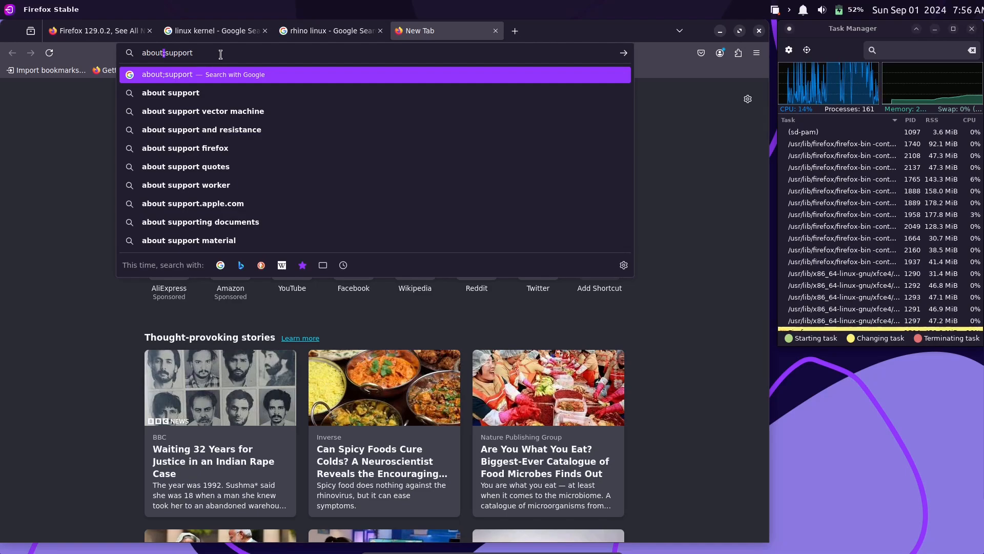
{"action": "key", "text": "Delete"}
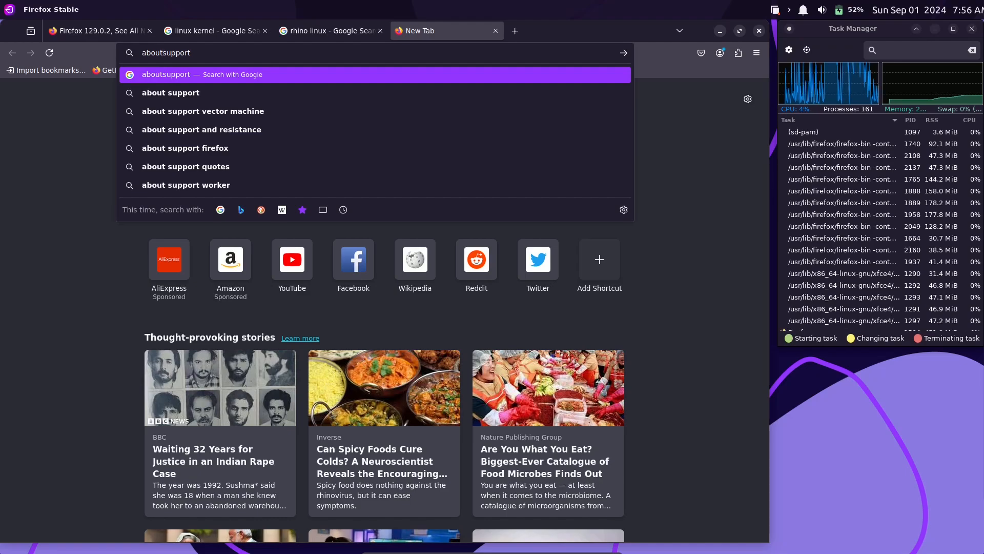
{"action": "type", "text": ":"}
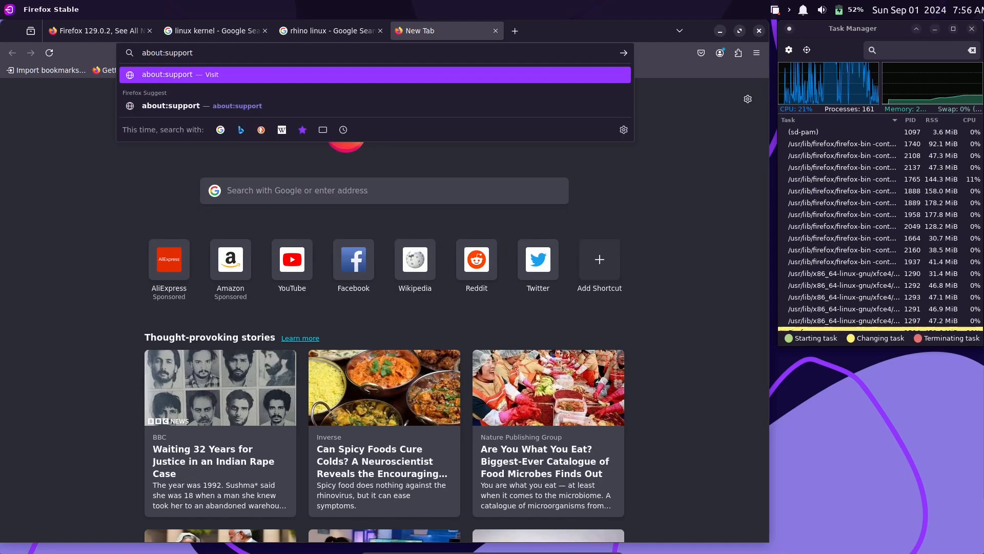
{"action": "left_click", "coordinate": [220, 106]}
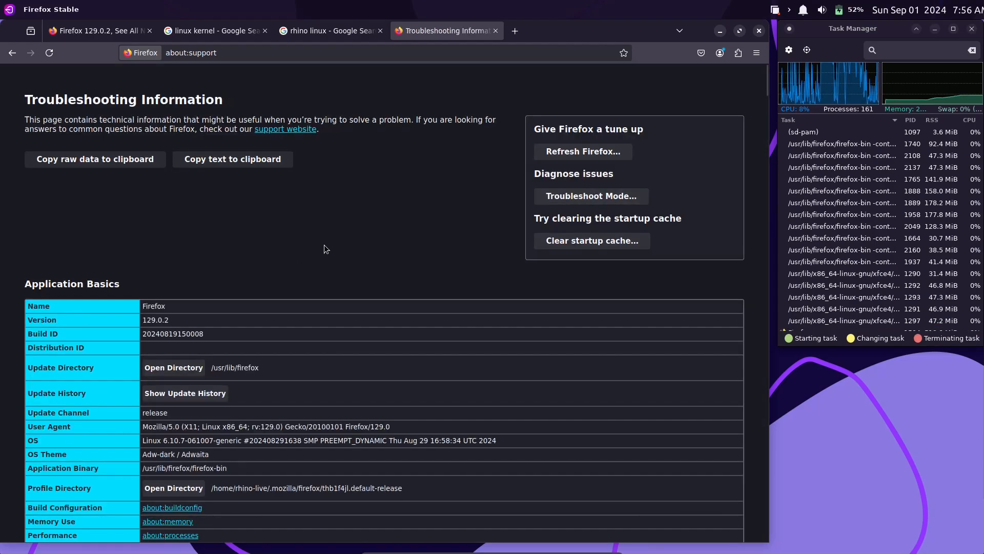
Compare the installed Firefox version with the release notes, then close the release notes tab and return to Troubleshooting Information.
{"action": "left_click_drag", "start_coordinate": [146, 320], "coordinate": [147, 320]}
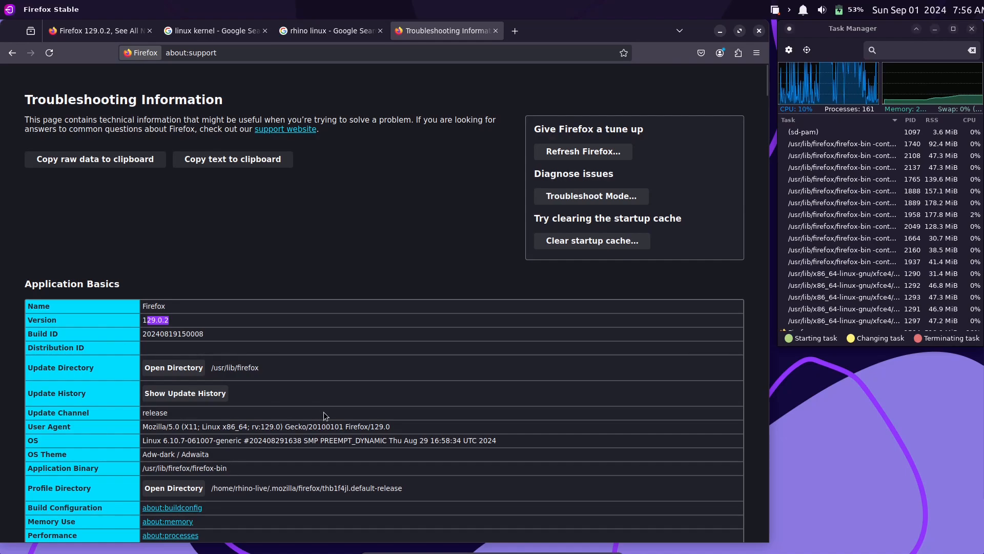
{"action": "left_click", "coordinate": [128, 30]}
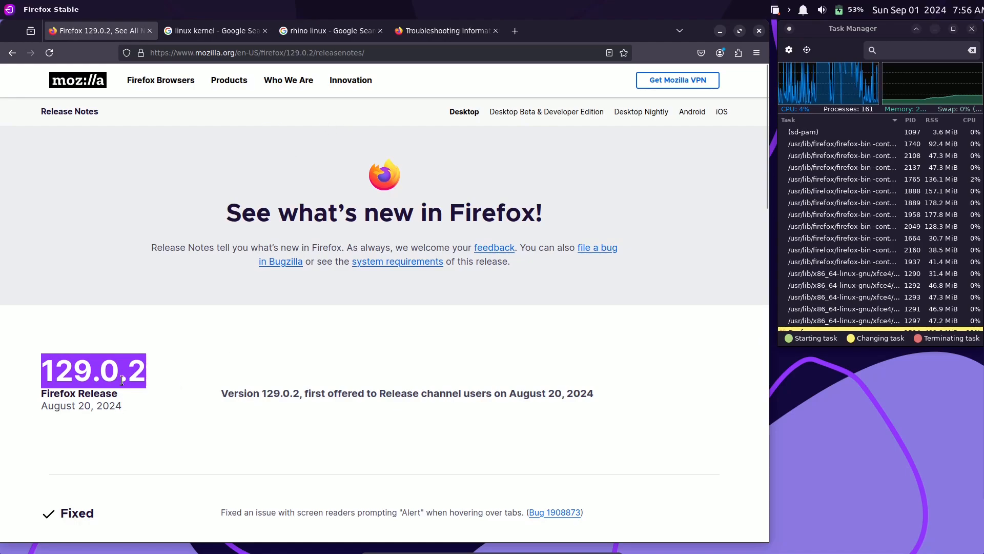
{"action": "left_click", "coordinate": [150, 31]}
{"action": "left_click", "coordinate": [308, 31]}
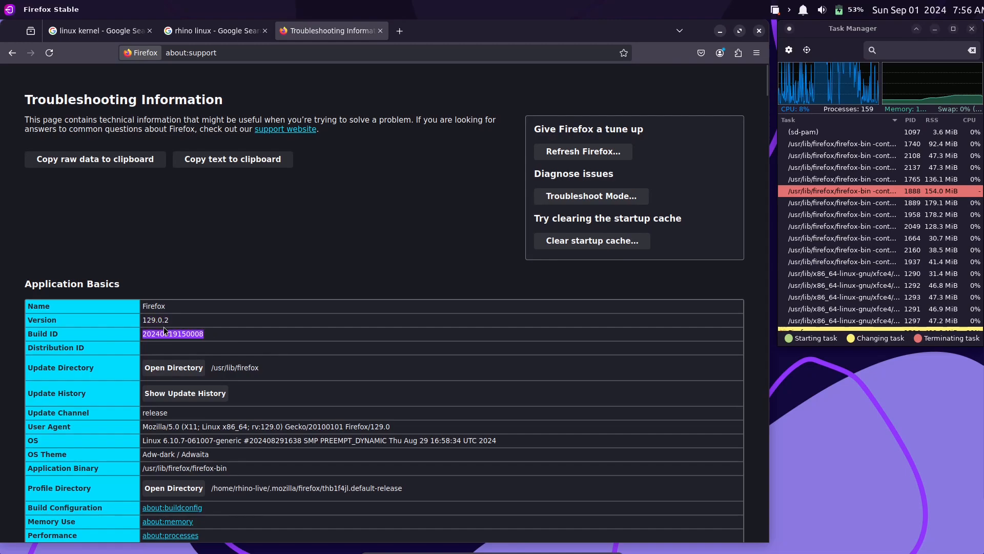
Highlight the Build ID, User Agent and OS kernel entries under Application Basics.
{"action": "triple_click", "coordinate": [170, 333]}
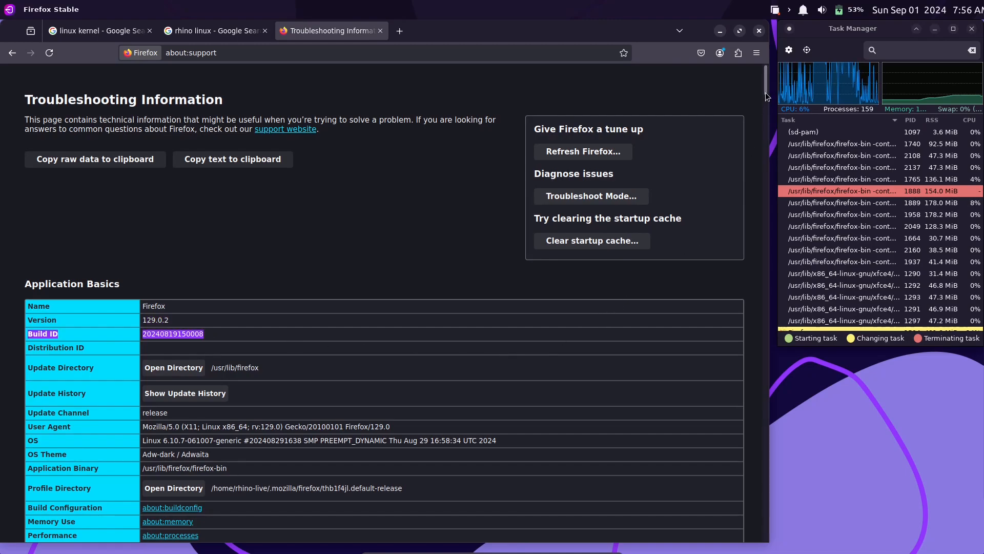
{"action": "left_click_drag", "start_coordinate": [765, 92], "coordinate": [762, 107]}
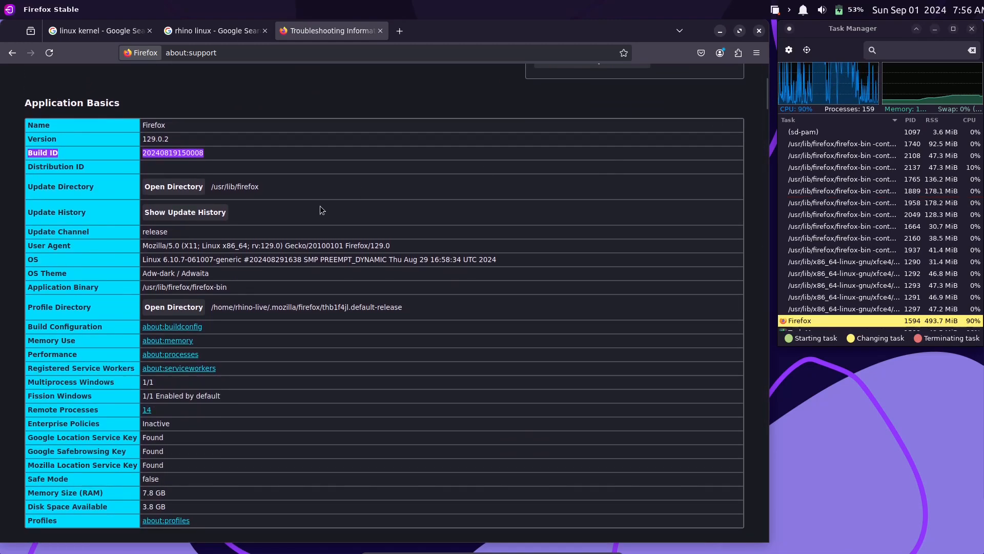
{"action": "left_click_drag", "start_coordinate": [144, 246], "coordinate": [205, 247]}
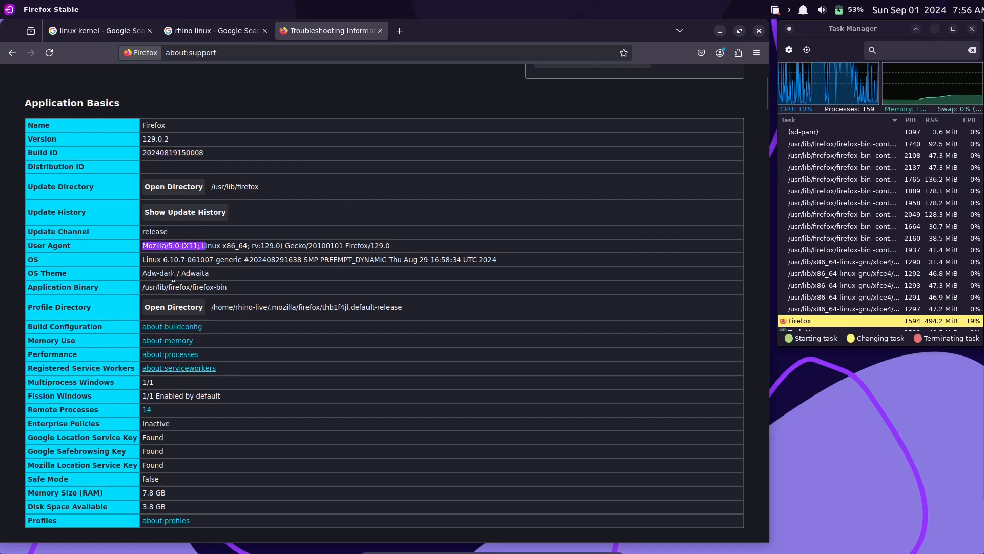
{"action": "left_click", "coordinate": [173, 277]}
{"action": "left_click_drag", "start_coordinate": [143, 260], "coordinate": [214, 259]}
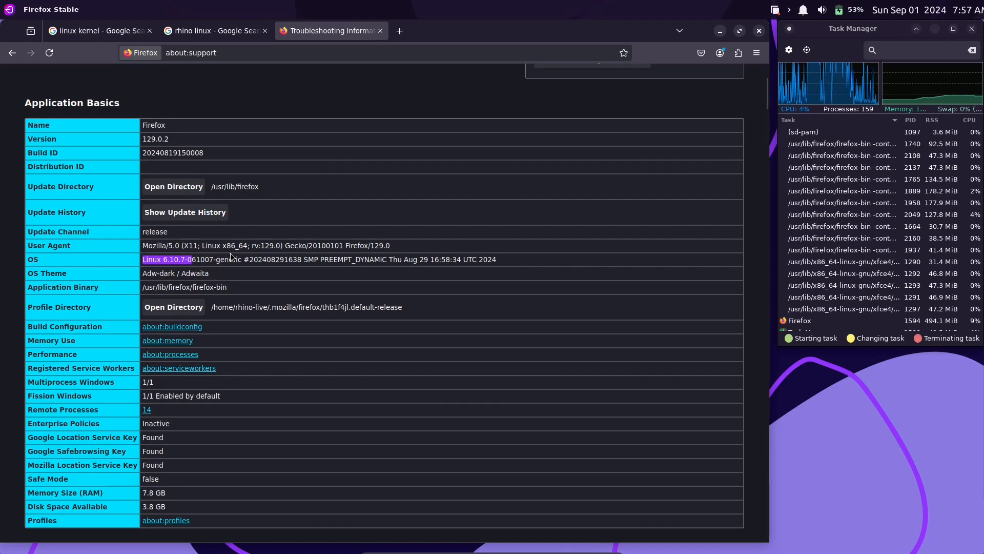
Open The Linux Kernel Archives from the "linux kernel" search results and highlight the stable kernel version.
{"action": "left_click", "coordinate": [110, 32]}
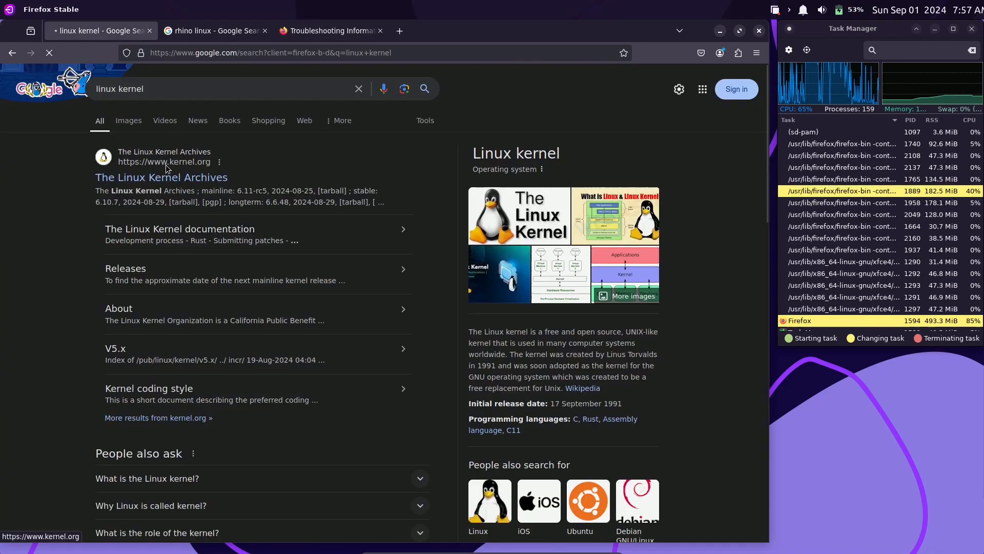
{"action": "left_click", "coordinate": [174, 178]}
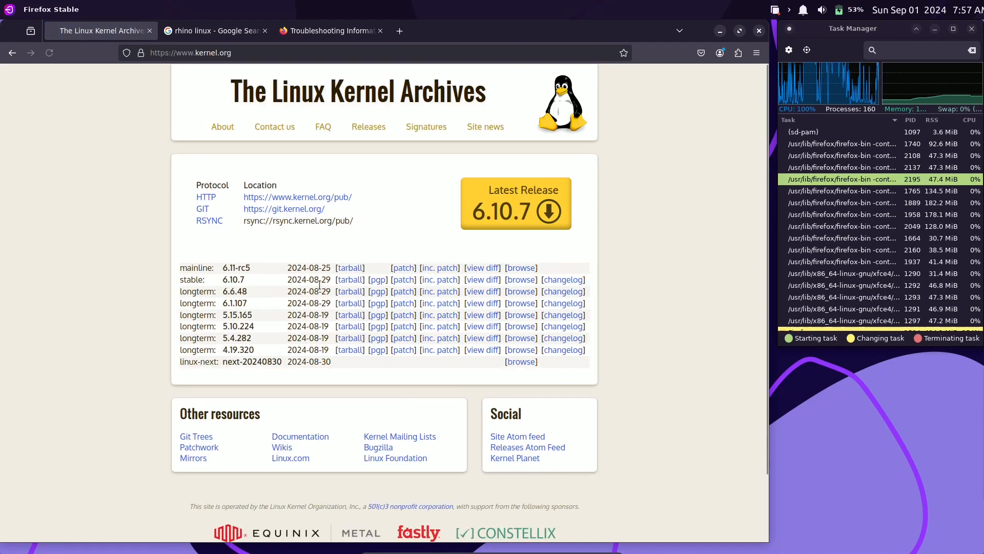
{"action": "left_click_drag", "start_coordinate": [248, 279], "coordinate": [222, 280]}
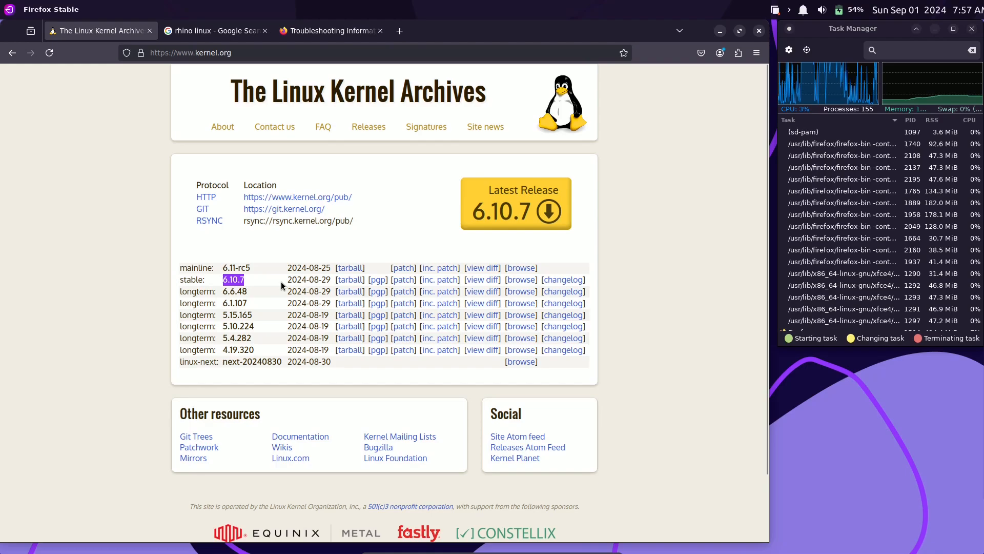
{"action": "left_click", "coordinate": [324, 277]}
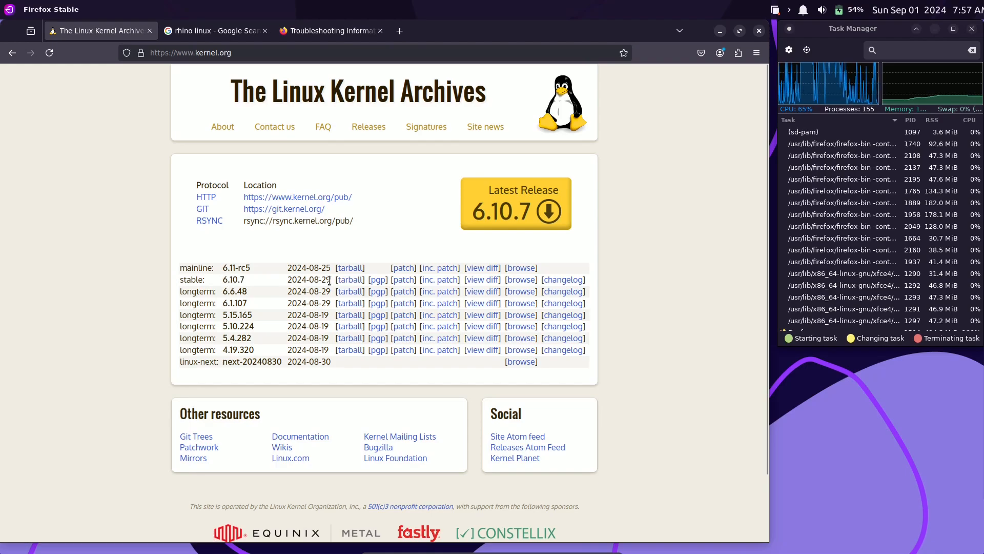
Compare the OS kernel entry in Troubleshooting Information with kernel.org's stable release, highlighting the stable release date and newest longterm version.
{"action": "left_click", "coordinate": [328, 31]}
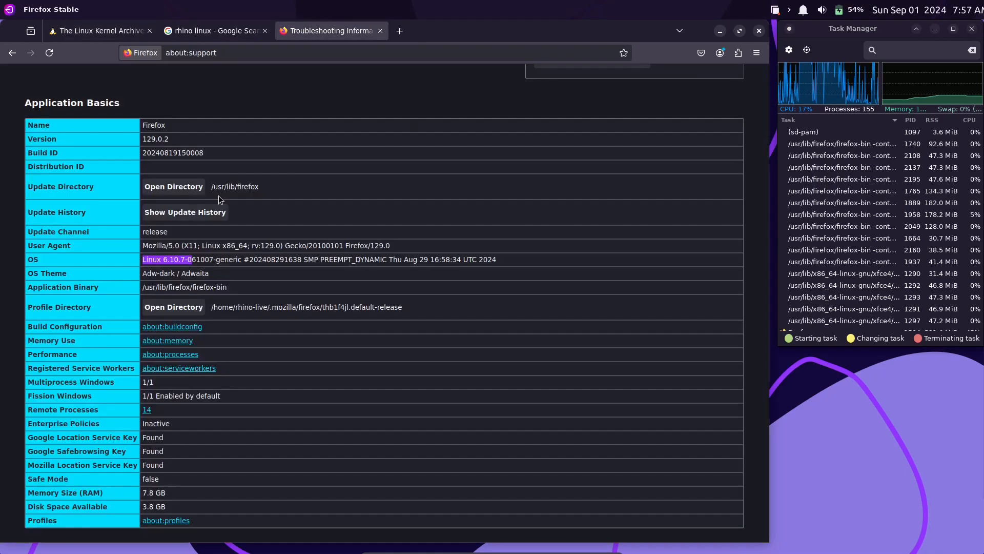
{"action": "left_click_drag", "start_coordinate": [189, 261], "coordinate": [195, 265]}
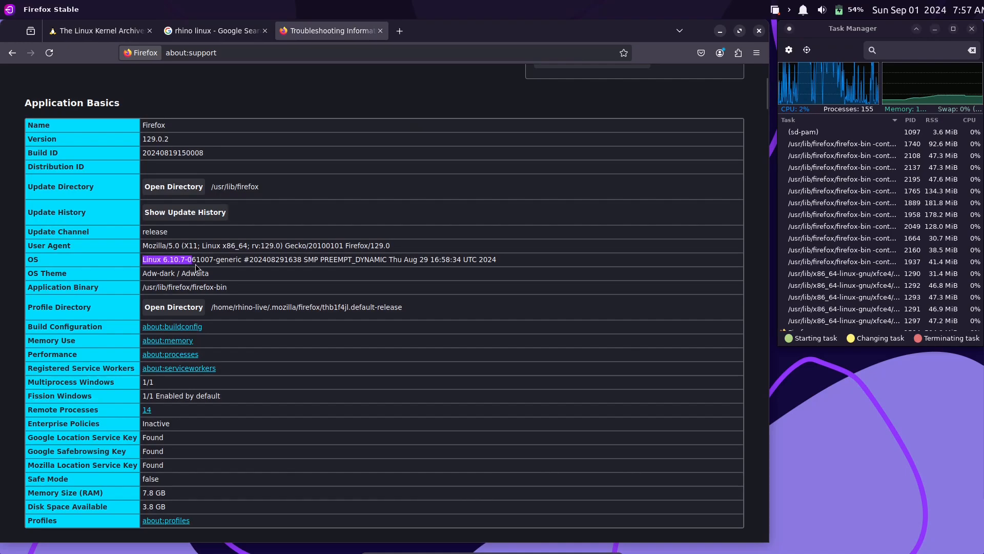
{"action": "left_click", "coordinate": [103, 31]}
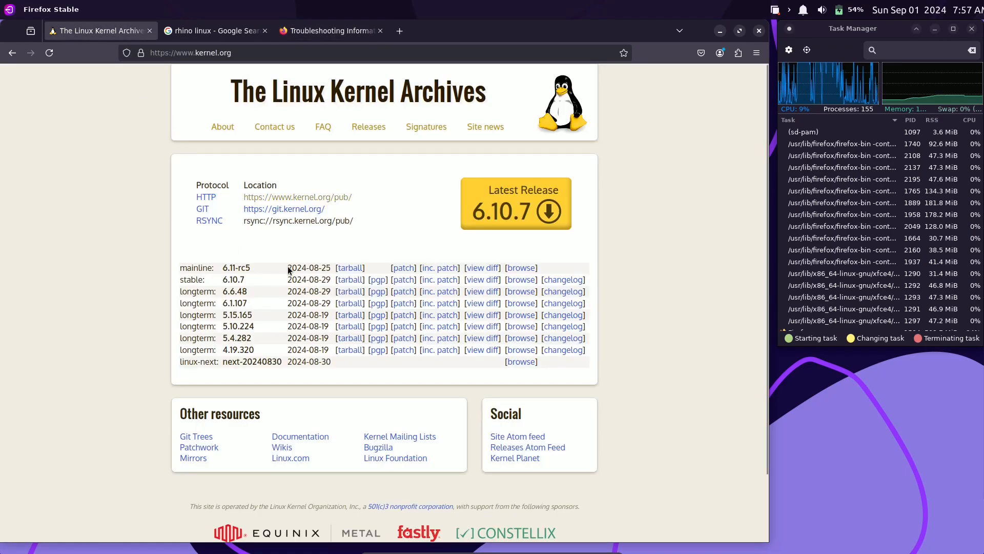
{"action": "left_click_drag", "start_coordinate": [330, 282], "coordinate": [283, 278]}
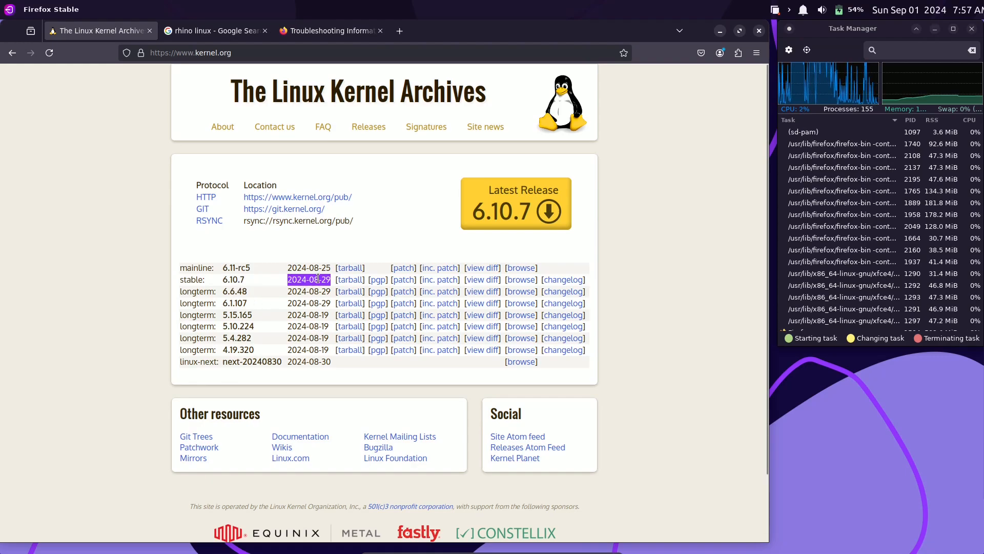
{"action": "left_click_drag", "start_coordinate": [254, 268], "coordinate": [222, 291]}
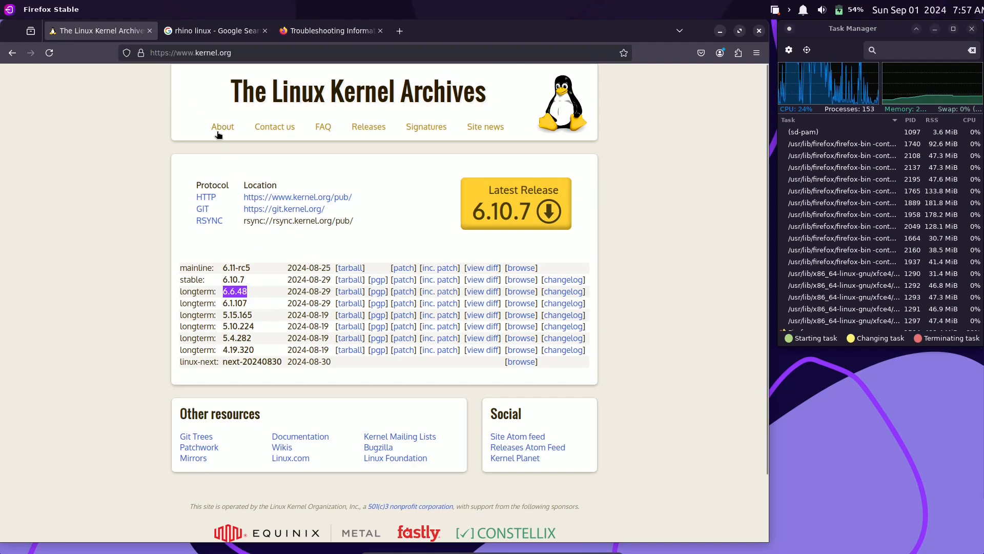
Close the Linux Kernel Archives tab and review the memory size, available disk space and Firefox Features versions in Troubleshooting Information.
{"action": "left_click", "coordinate": [149, 31]}
{"action": "left_click", "coordinate": [215, 31]}
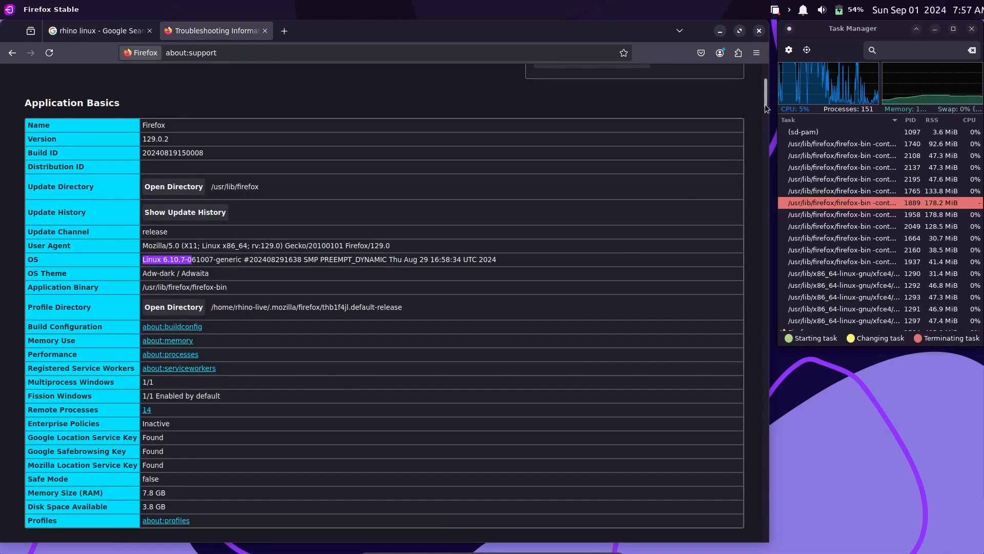
{"action": "scroll", "coordinate": [706, 158], "scroll_direction": "down", "scroll_amount": 3}
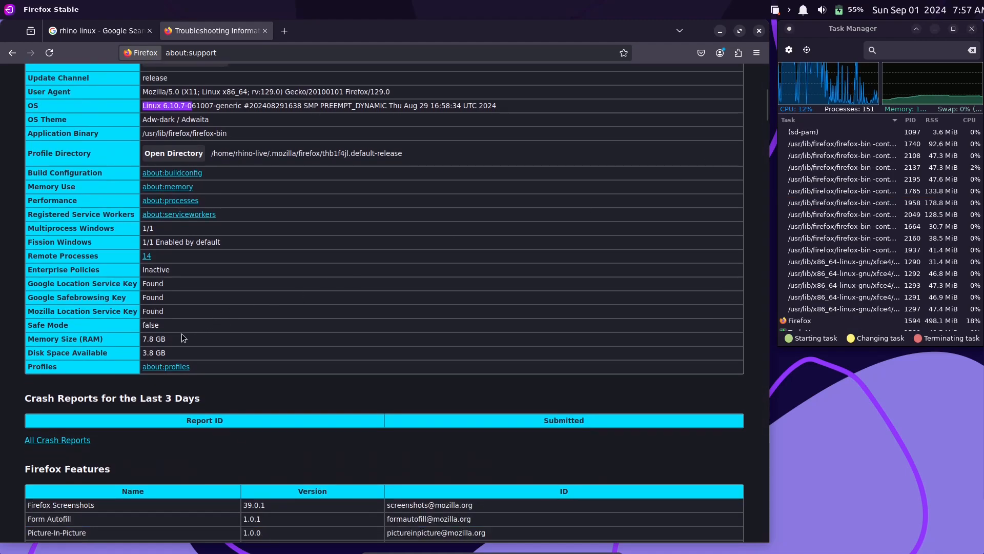
{"action": "left_click_drag", "start_coordinate": [183, 338], "coordinate": [142, 338]}
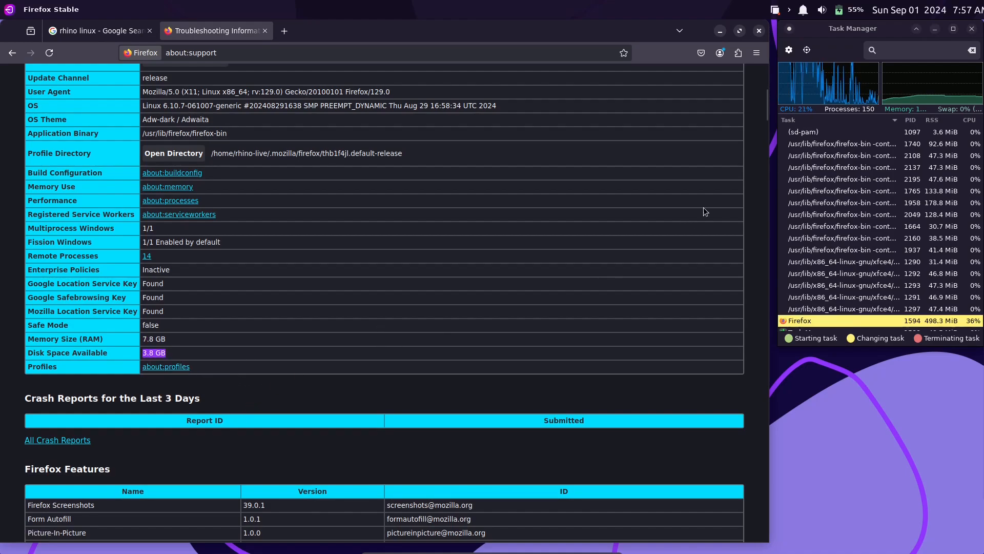
{"action": "left_click_drag", "start_coordinate": [767, 121], "coordinate": [767, 131]}
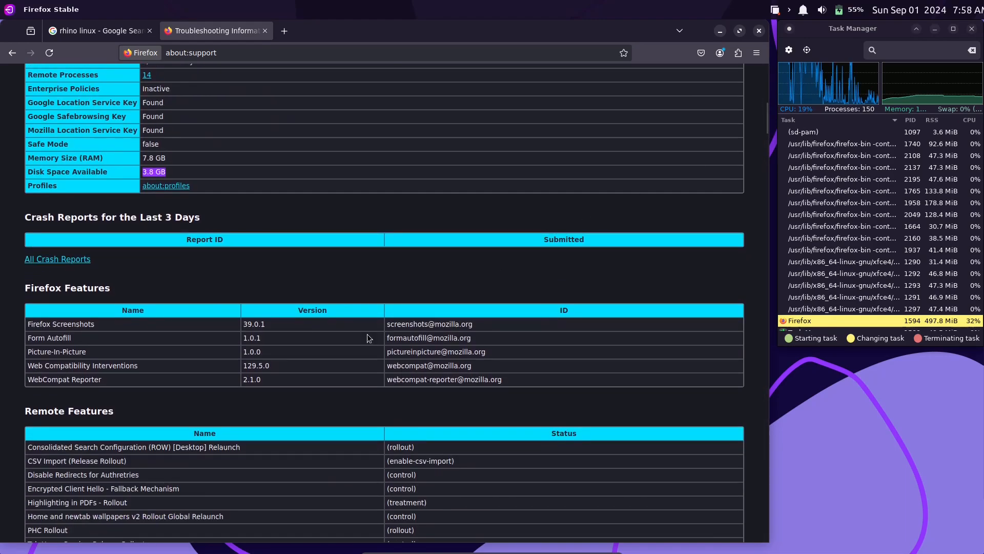
{"action": "left_click_drag", "start_coordinate": [277, 379], "coordinate": [235, 324]}
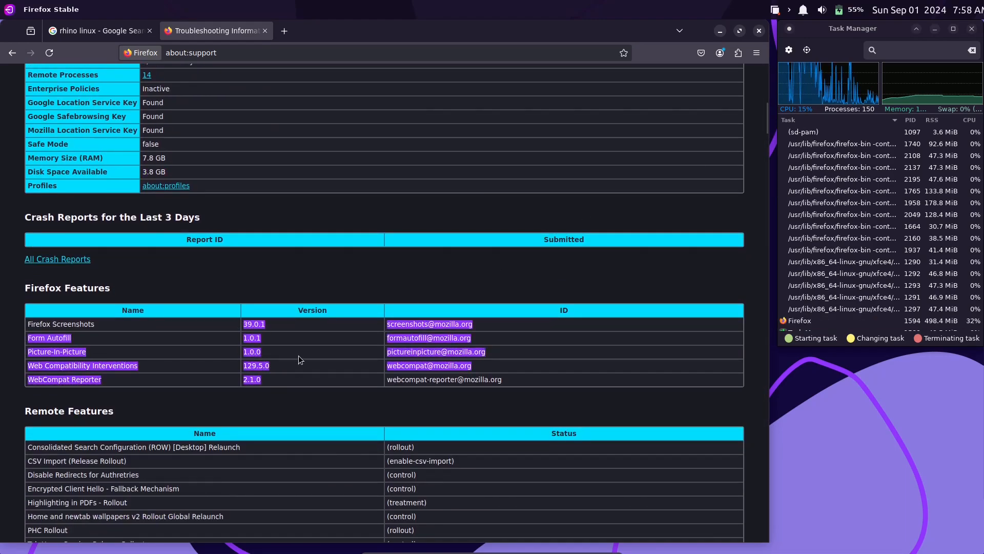
Review the graphics details in Troubleshooting Information, highlighting the WebGL 1 driver, Window Protocol and GPU #1 driver entries.
{"action": "left_click_drag", "start_coordinate": [765, 111], "coordinate": [765, 140]}
{"action": "left_click_drag", "start_coordinate": [765, 154], "coordinate": [765, 183]}
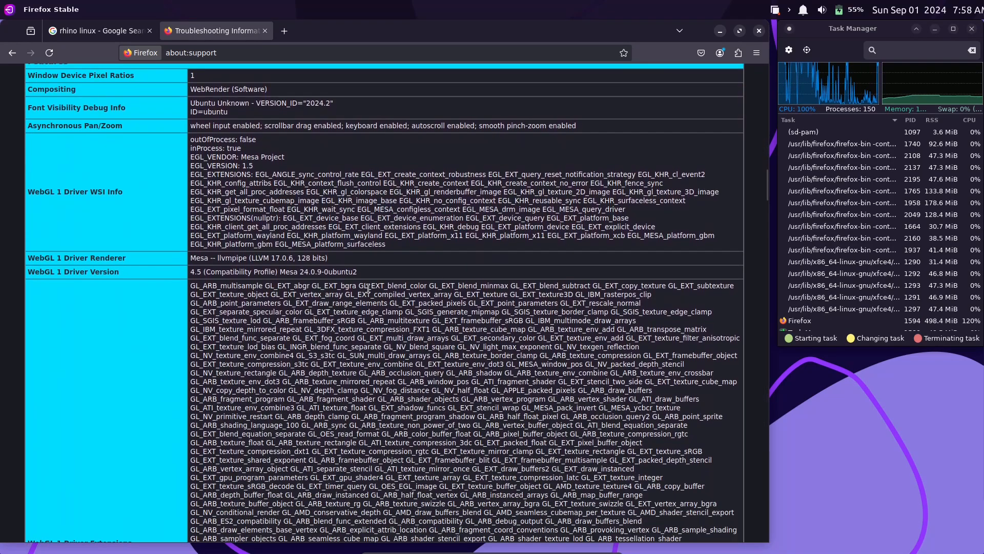
{"action": "left_click_drag", "start_coordinate": [372, 282], "coordinate": [194, 260]}
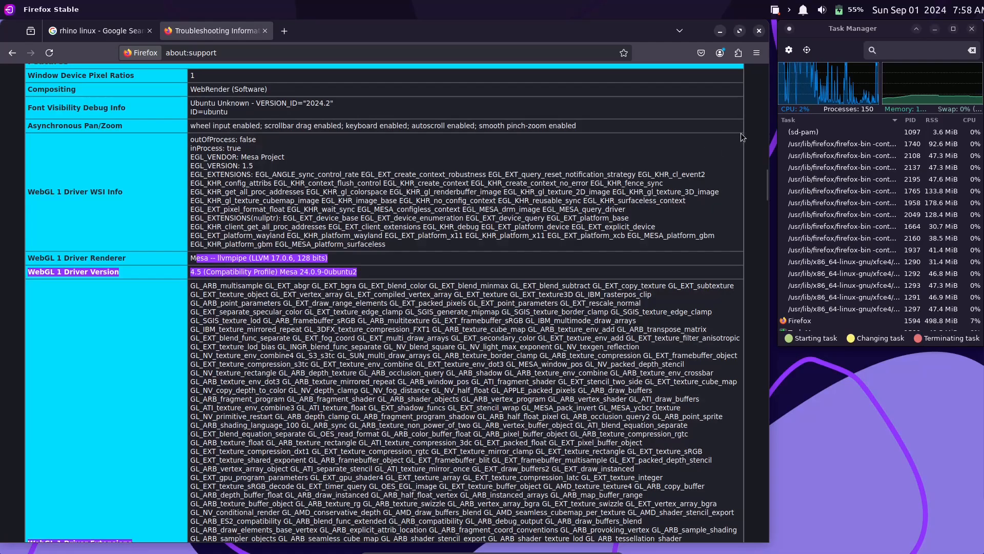
{"action": "left_click_drag", "start_coordinate": [765, 178], "coordinate": [766, 265]}
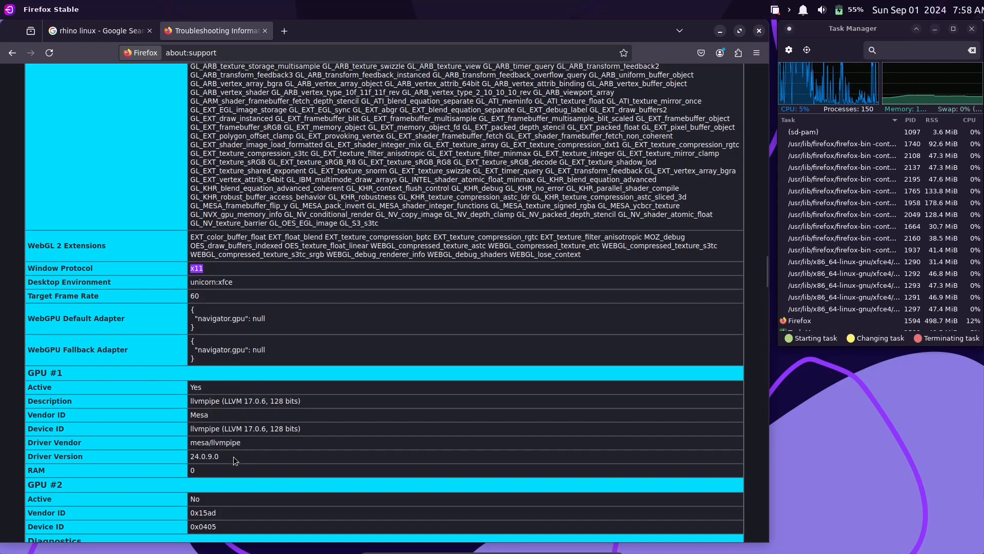
{"action": "left_click_drag", "start_coordinate": [232, 456], "coordinate": [188, 429]}
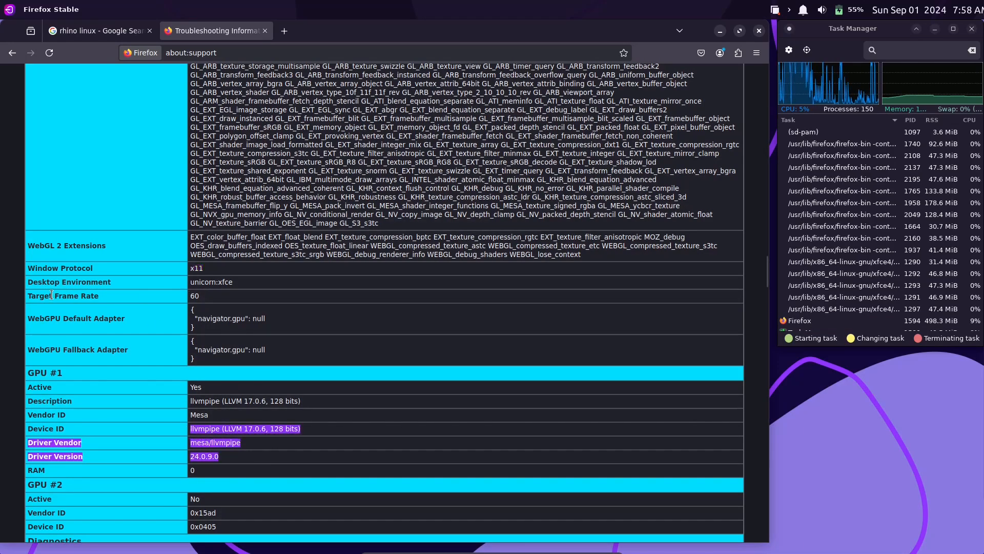
Highlight the Desktop Environment, GPU #1 driver and Display0 values in Troubleshooting Information, and look through the page to its end.
{"action": "left_click_drag", "start_coordinate": [238, 283], "coordinate": [216, 283]}
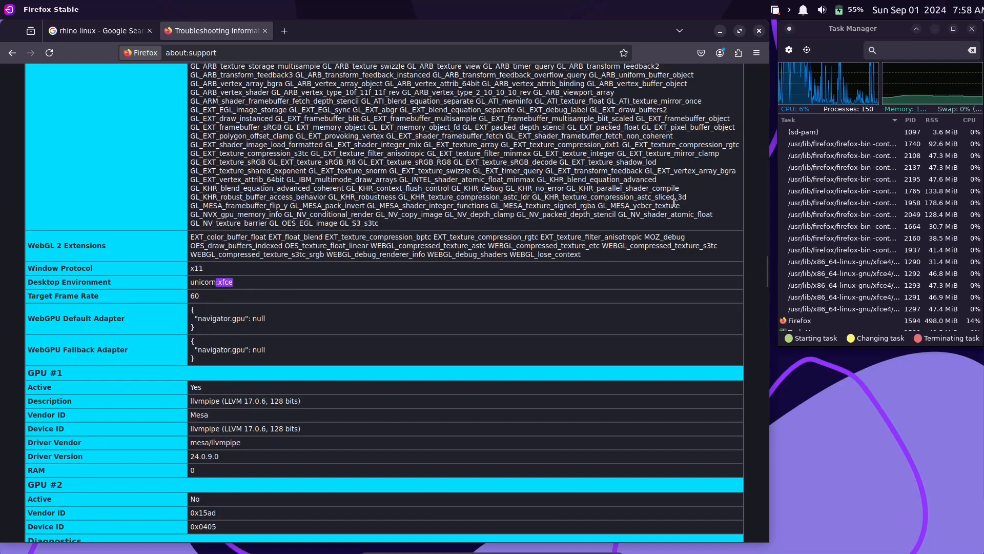
{"action": "left_click_drag", "start_coordinate": [767, 266], "coordinate": [765, 285]}
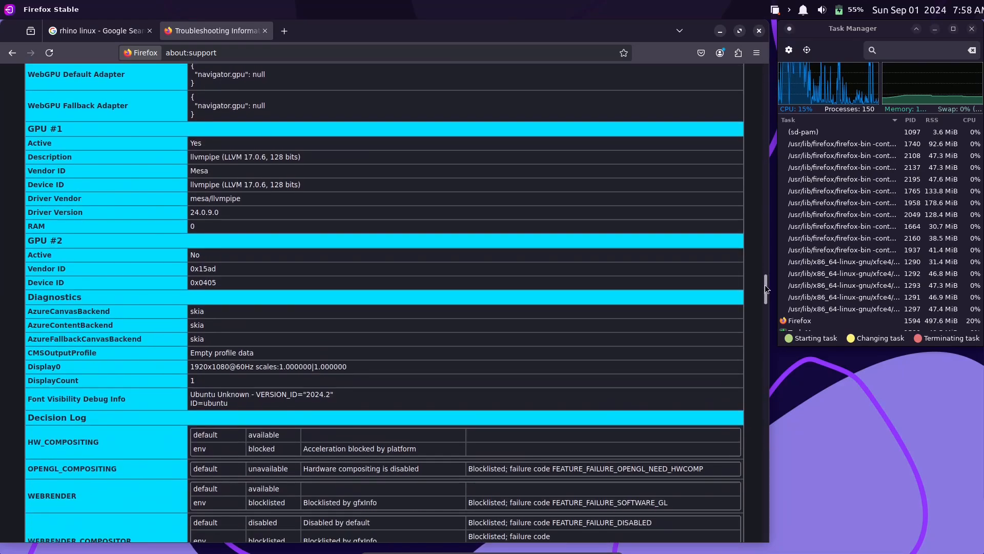
{"action": "left_click_drag", "start_coordinate": [231, 217], "coordinate": [194, 205]}
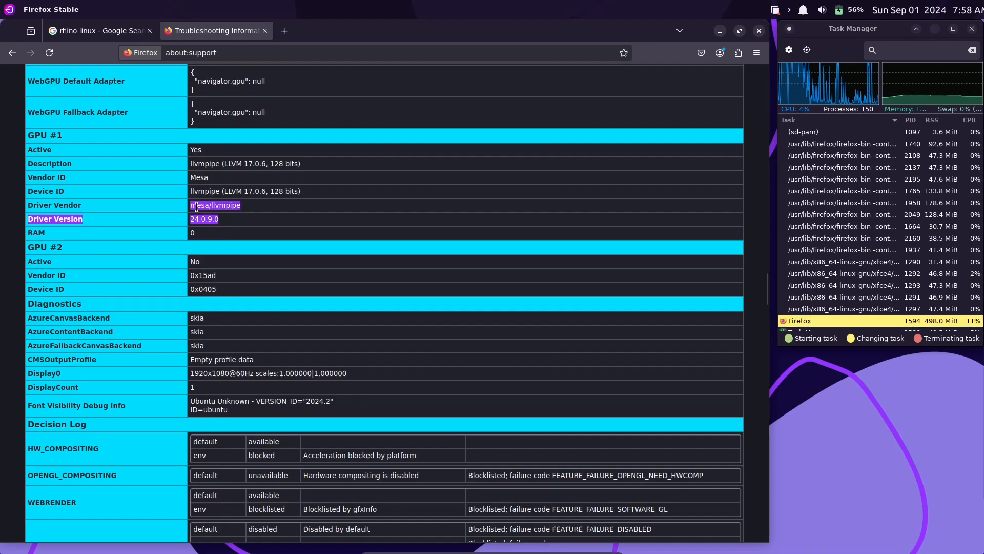
{"action": "left_click_drag", "start_coordinate": [356, 370], "coordinate": [191, 375]}
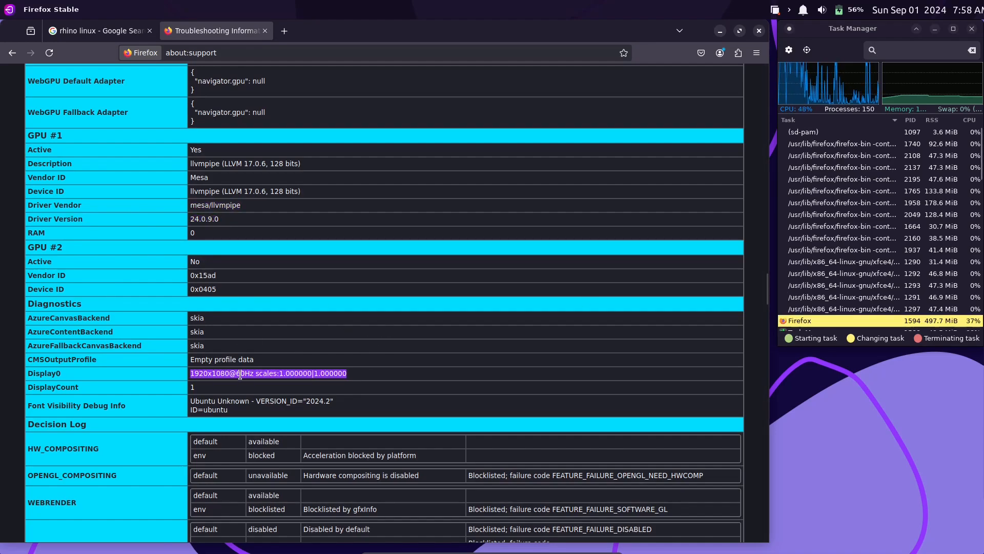
{"action": "left_click_drag", "start_coordinate": [766, 291], "coordinate": [759, 531]}
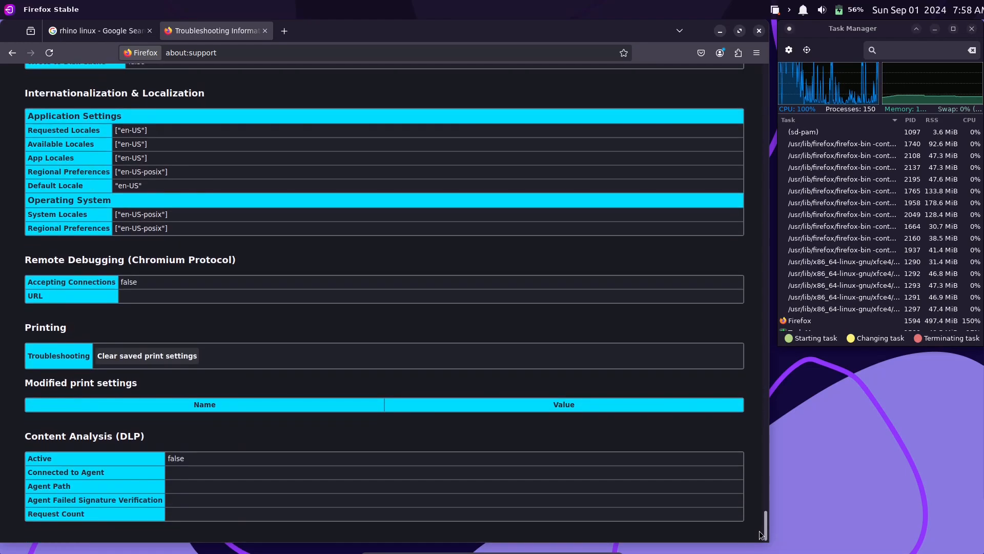
Close the Troubleshooting Information tab and open the official Rhino Linux website from the "rhino linux" search results.
{"action": "left_click", "coordinate": [265, 31]}
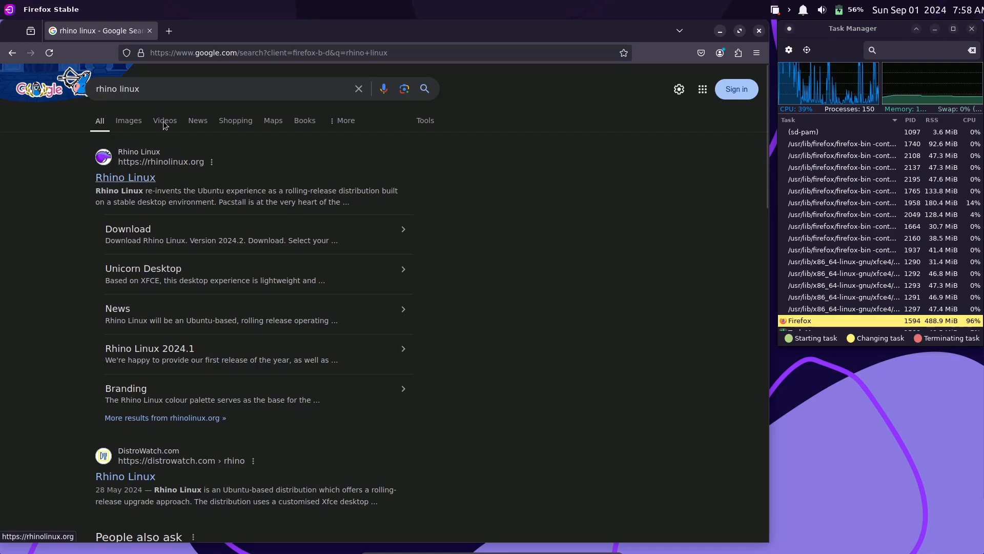
{"action": "triple_click", "coordinate": [97, 89]}
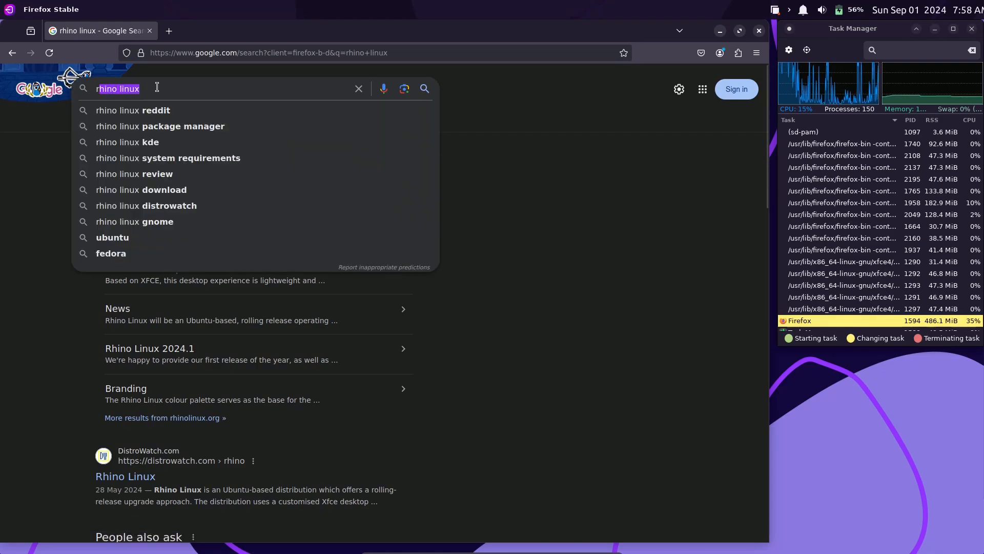
{"action": "left_click", "coordinate": [532, 109]}
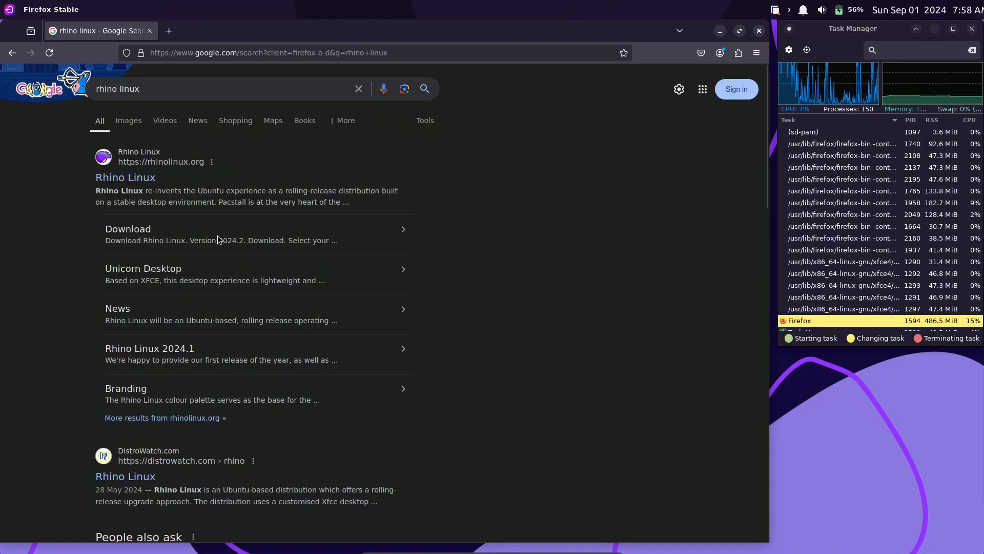
{"action": "left_click", "coordinate": [124, 178]}
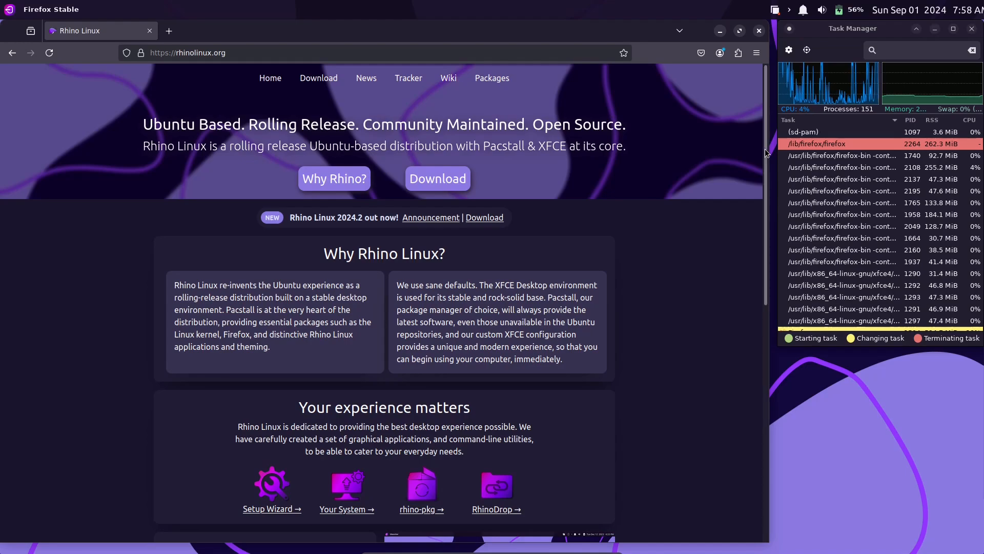
Review the Rhino Linux home page down to its footer, highlighting the "Ubuntu-based distribution with Pacstall & XFCE at its core" tagline.
{"action": "scroll", "coordinate": [765, 159], "scroll_direction": "down", "scroll_amount": 2}
{"action": "mouse_move", "coordinate": [765, 159]}
{"action": "left_mouse_down"}
{"action": "mouse_move", "coordinate": [765, 175]}
{"action": "mouse_move", "coordinate": [768, 157]}
{"action": "left_mouse_up"}
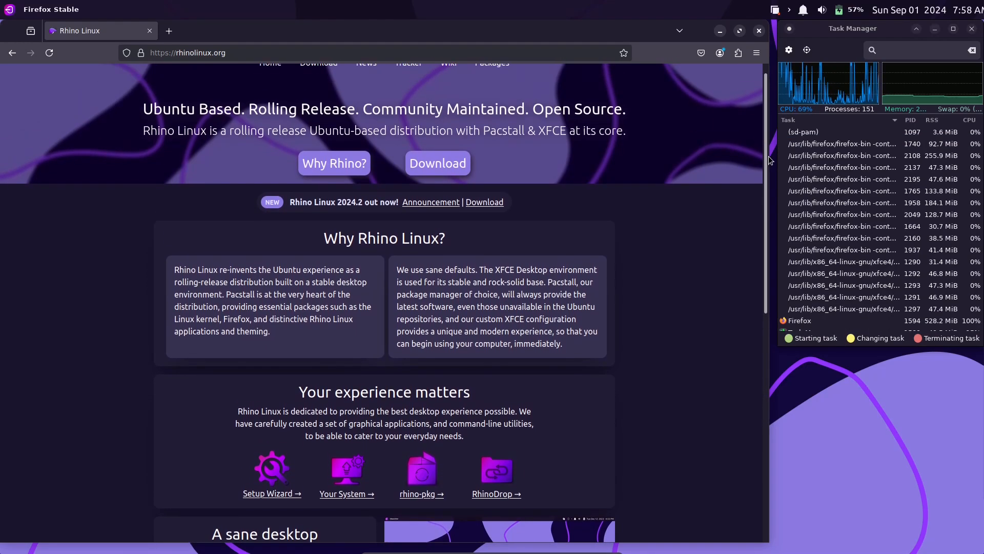
{"action": "left_click_drag", "start_coordinate": [310, 131], "coordinate": [612, 133]}
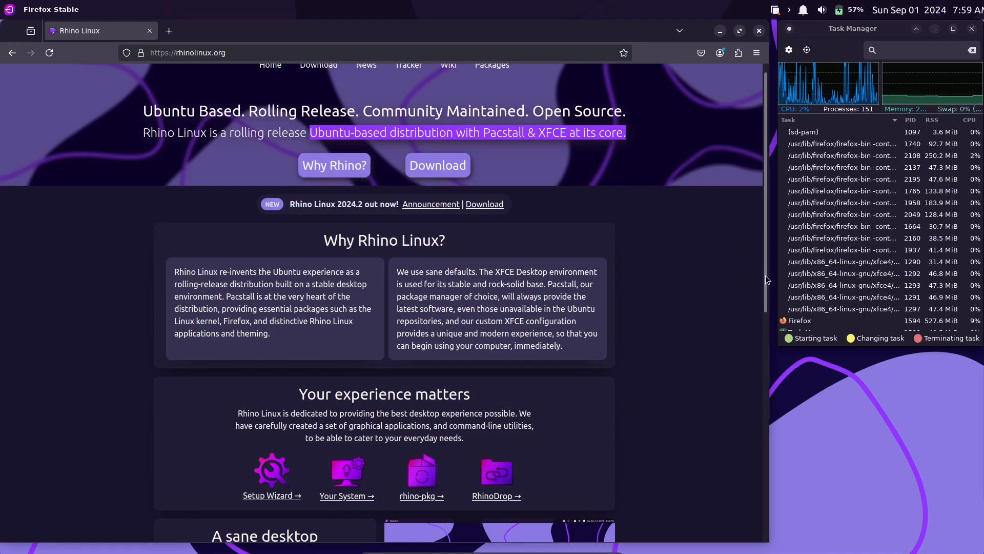
{"action": "left_click_drag", "start_coordinate": [765, 276], "coordinate": [761, 492]}
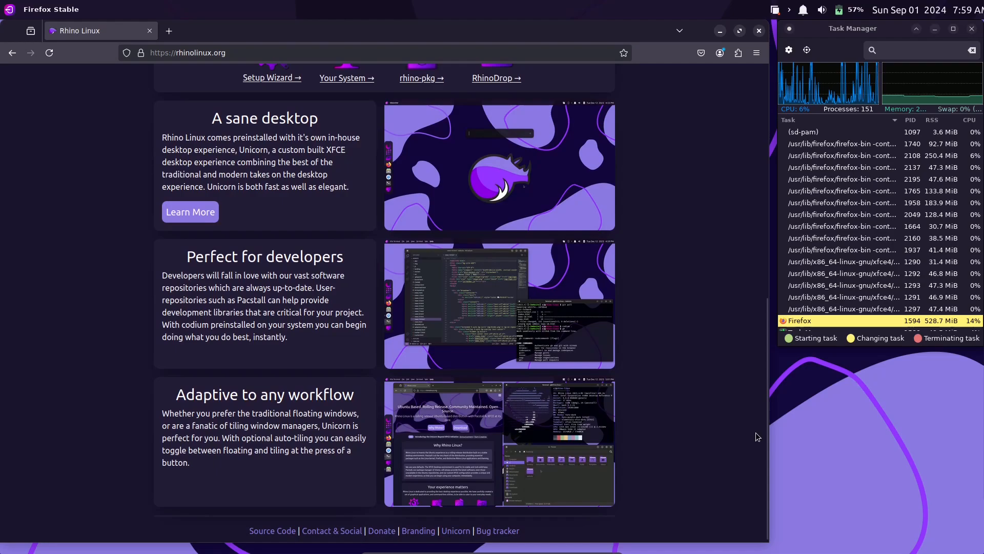
{"action": "mouse_move", "coordinate": [765, 435]}
{"action": "left_mouse_down"}
{"action": "mouse_move", "coordinate": [764, 470]}
{"action": "mouse_move", "coordinate": [763, 435]}
{"action": "left_mouse_up"}
{"action": "left_click_drag", "start_coordinate": [752, 347], "coordinate": [746, 145]}
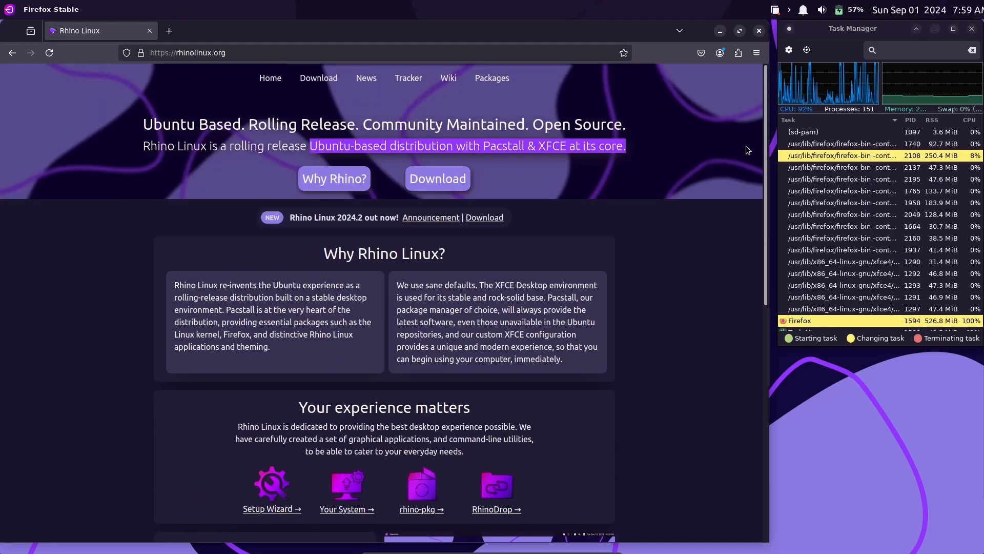
Open the Rhino Linux 2024.2 announcement and highlight part of its title and the New Unicorn Theme and Setup Wizard overhaul headings.
{"action": "left_click", "coordinate": [430, 218]}
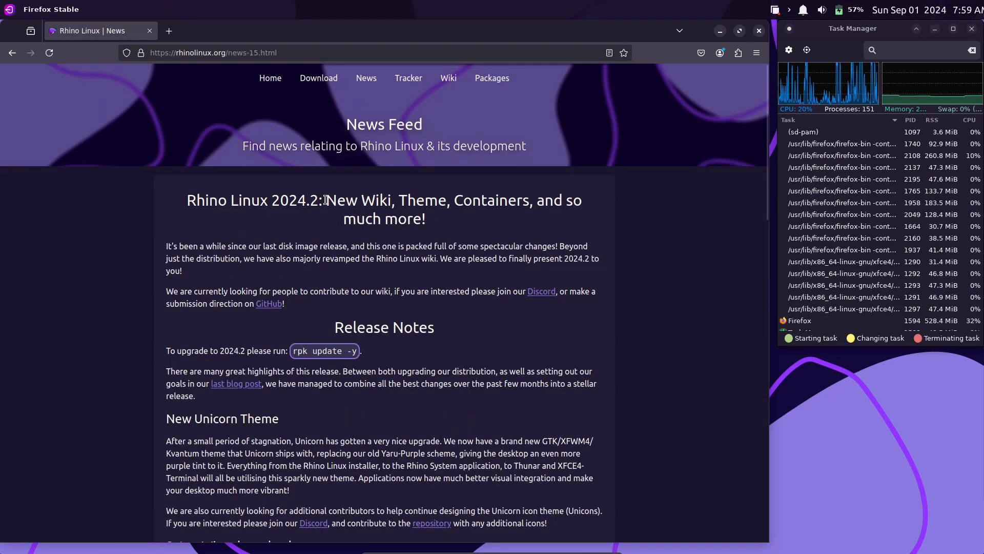
{"action": "left_click_drag", "start_coordinate": [326, 200], "coordinate": [446, 229]}
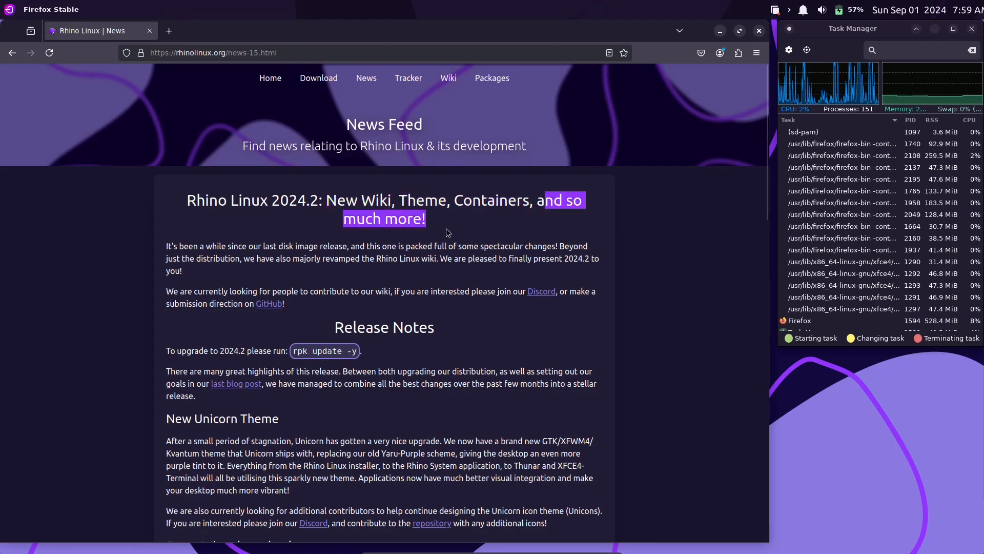
{"action": "left_click_drag", "start_coordinate": [765, 194], "coordinate": [766, 231]}
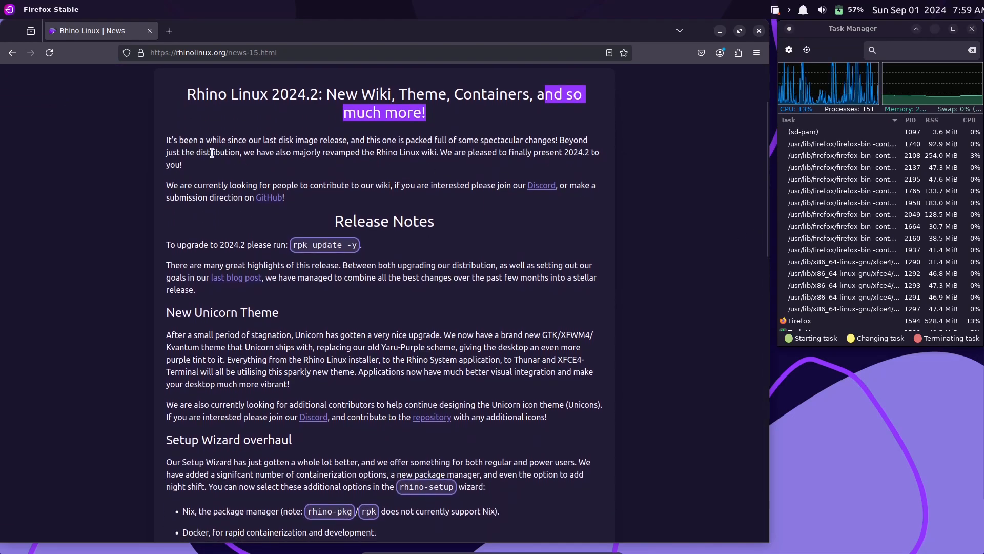
{"action": "left_click_drag", "start_coordinate": [290, 313], "coordinate": [165, 312]}
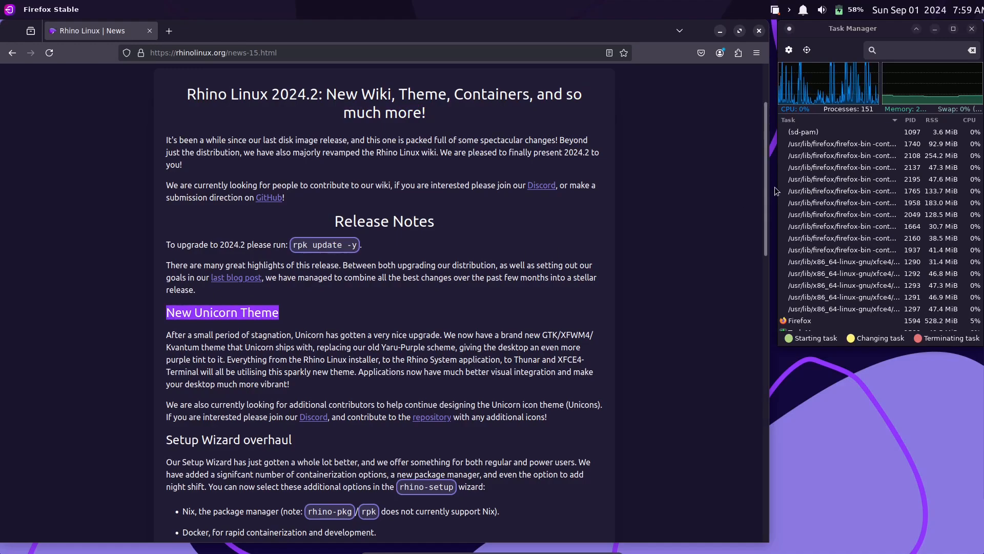
{"action": "left_click_drag", "start_coordinate": [764, 186], "coordinate": [766, 231]}
{"action": "left_click_drag", "start_coordinate": [301, 317], "coordinate": [166, 315]}
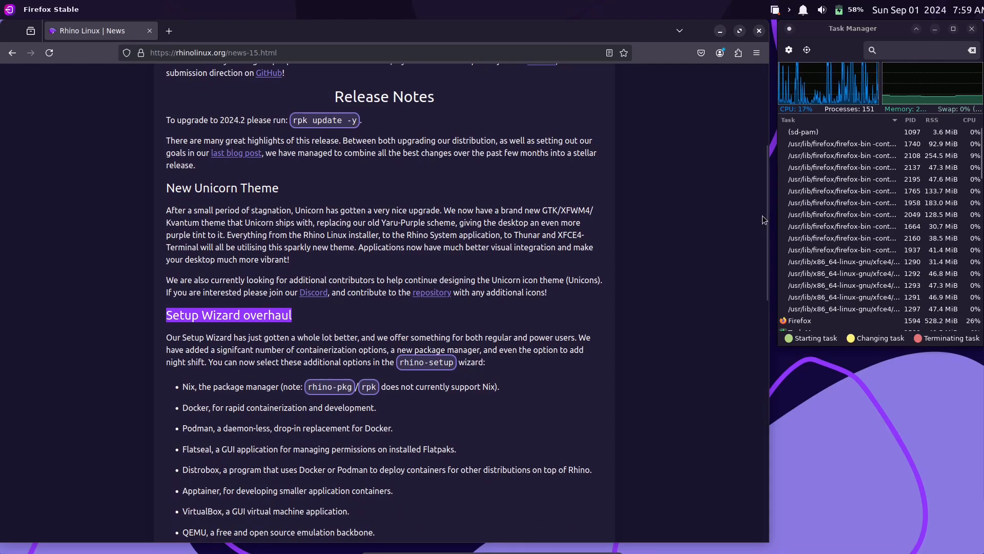
{"action": "left_click_drag", "start_coordinate": [766, 224], "coordinate": [766, 259]}
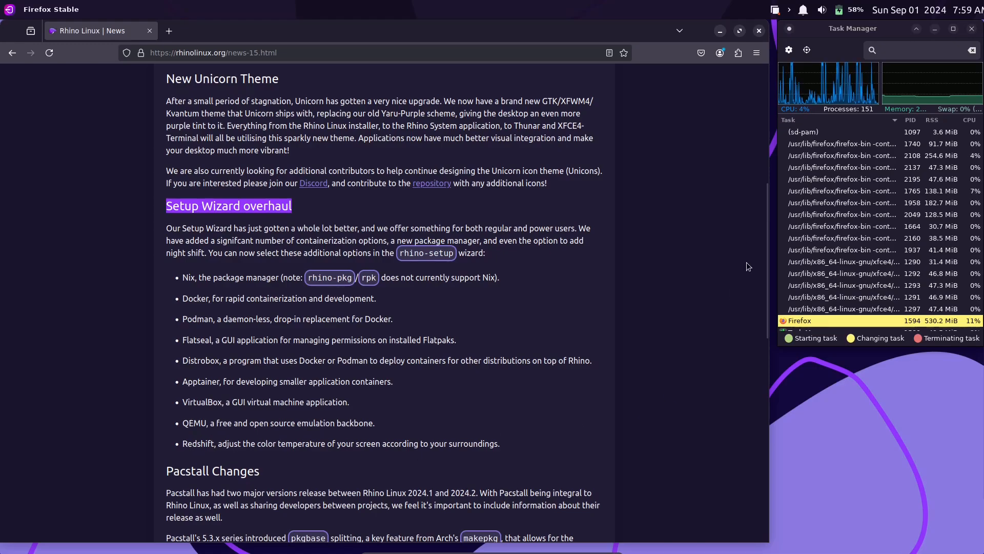
Examine the Pacstall Changes and the default kernel versions in the announcement, highlighting the Generic ISO, Raspberry Pi and Pine64 image entries.
{"action": "scroll", "coordinate": [766, 302], "scroll_direction": "down", "scroll_amount": 4}
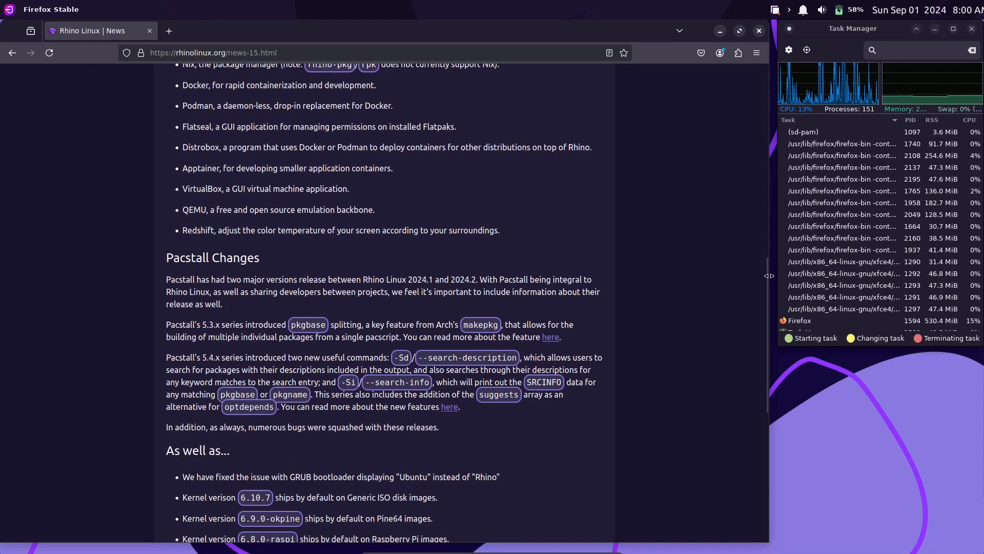
{"action": "scroll", "coordinate": [768, 302], "scroll_direction": "down", "scroll_amount": 2}
{"action": "scroll", "coordinate": [768, 330], "scroll_direction": "down", "scroll_amount": 1}
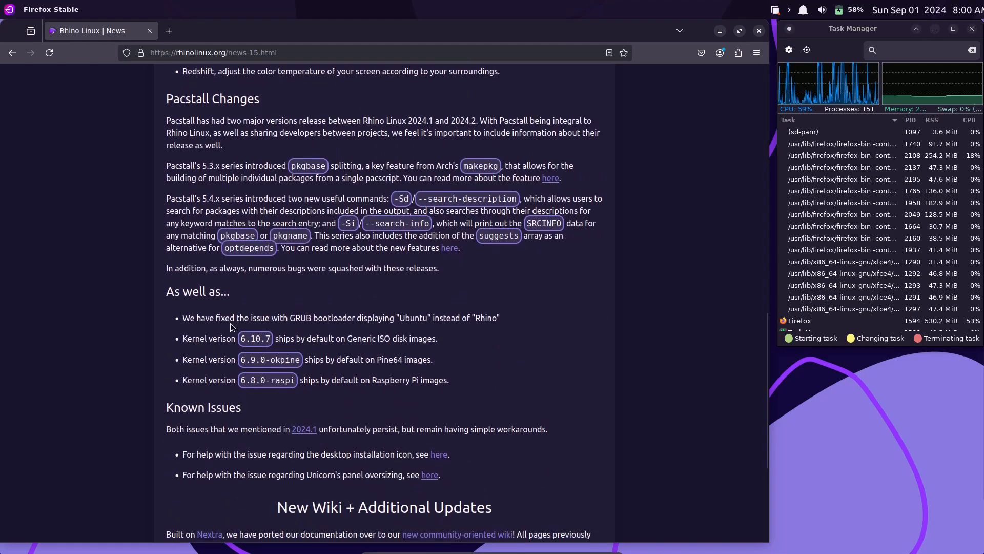
{"action": "left_click_drag", "start_coordinate": [300, 338], "coordinate": [360, 339]}
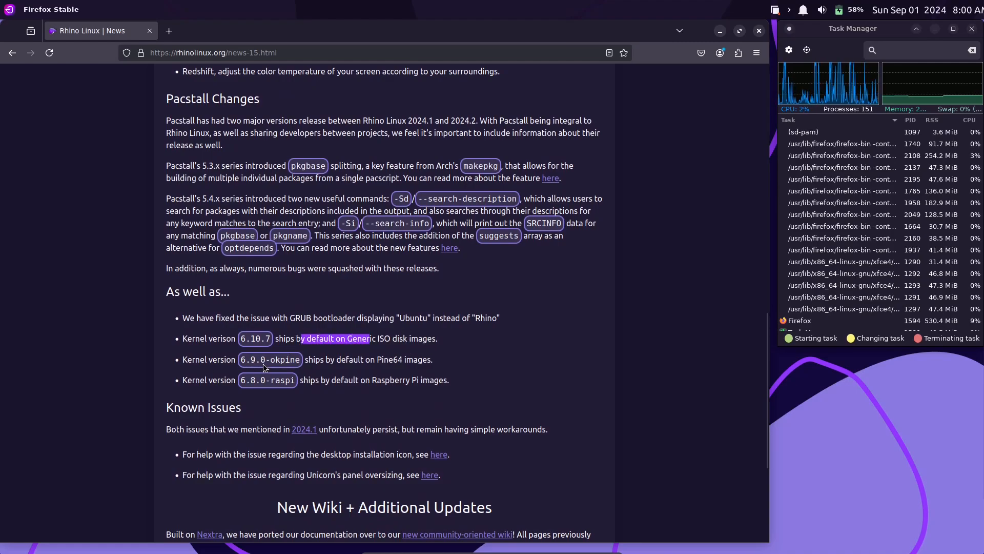
{"action": "left_click", "coordinate": [433, 363]}
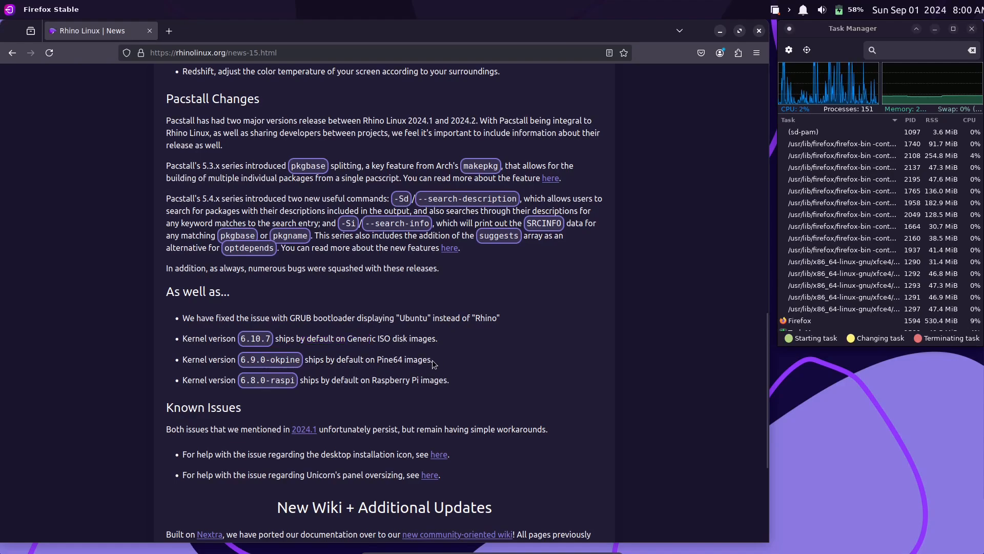
{"action": "left_click_drag", "start_coordinate": [385, 363], "coordinate": [438, 340]}
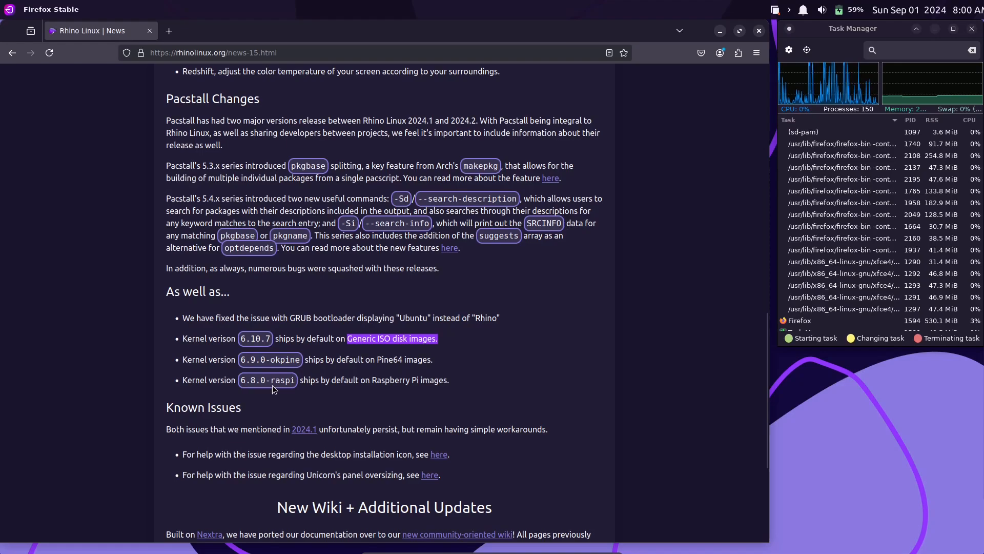
{"action": "left_click_drag", "start_coordinate": [449, 381], "coordinate": [348, 380]}
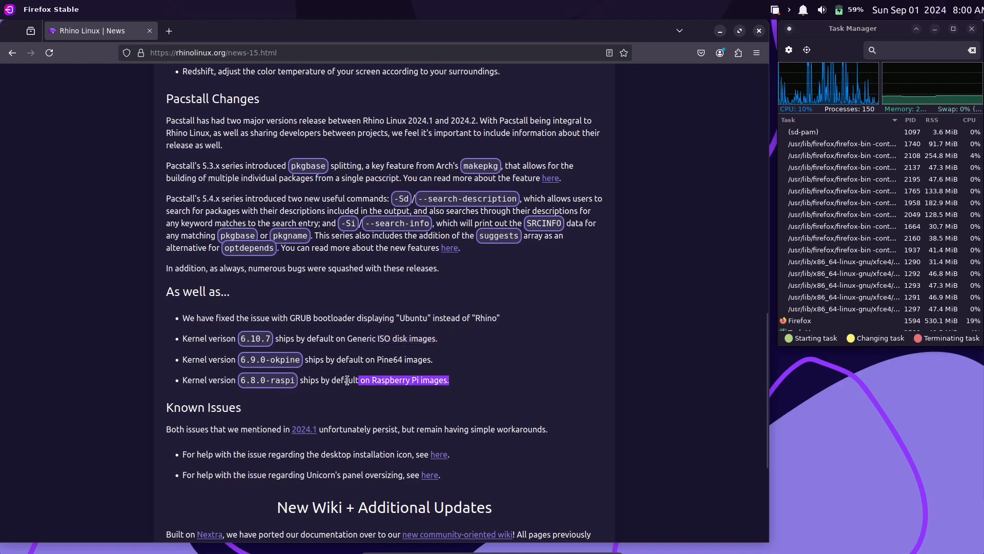
{"action": "left_click_drag", "start_coordinate": [444, 358], "coordinate": [382, 360]}
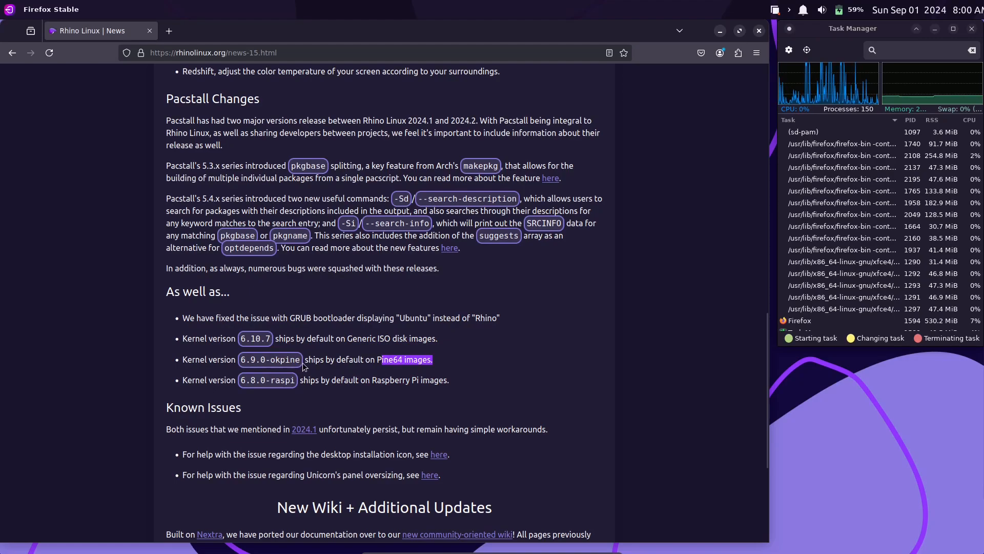
{"action": "left_click_drag", "start_coordinate": [439, 340], "coordinate": [353, 342]}
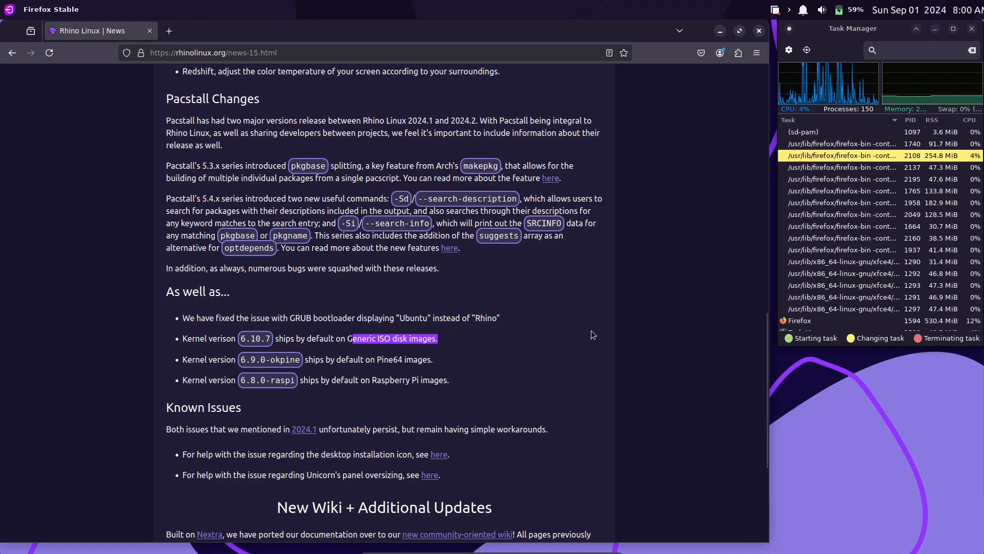
Open the Nextra link from the New Wiki + Additional Updates section in a new tab, view the site and close it.
{"action": "left_click_drag", "start_coordinate": [765, 322], "coordinate": [765, 355]}
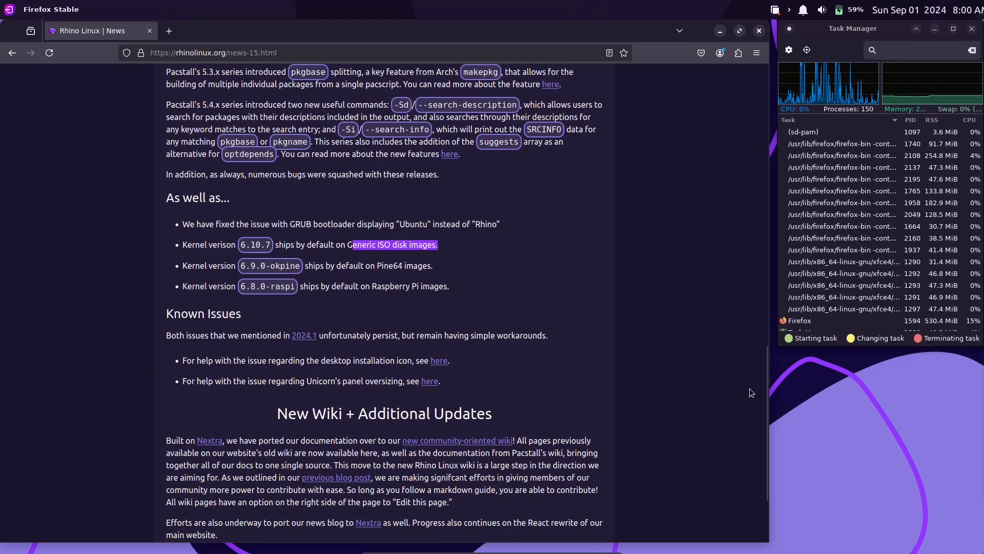
{"action": "left_click_drag", "start_coordinate": [767, 398], "coordinate": [767, 432]}
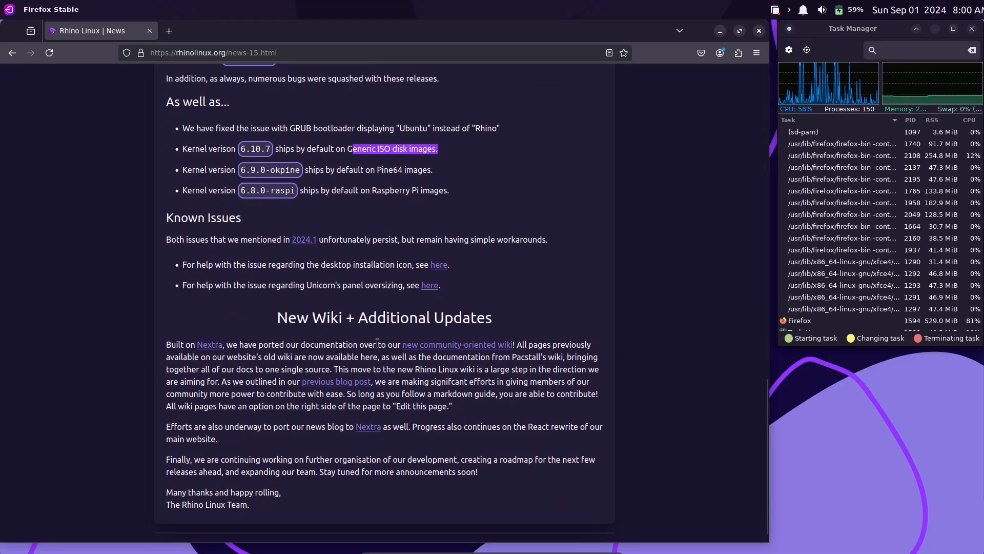
{"action": "middle_click", "coordinate": [208, 348]}
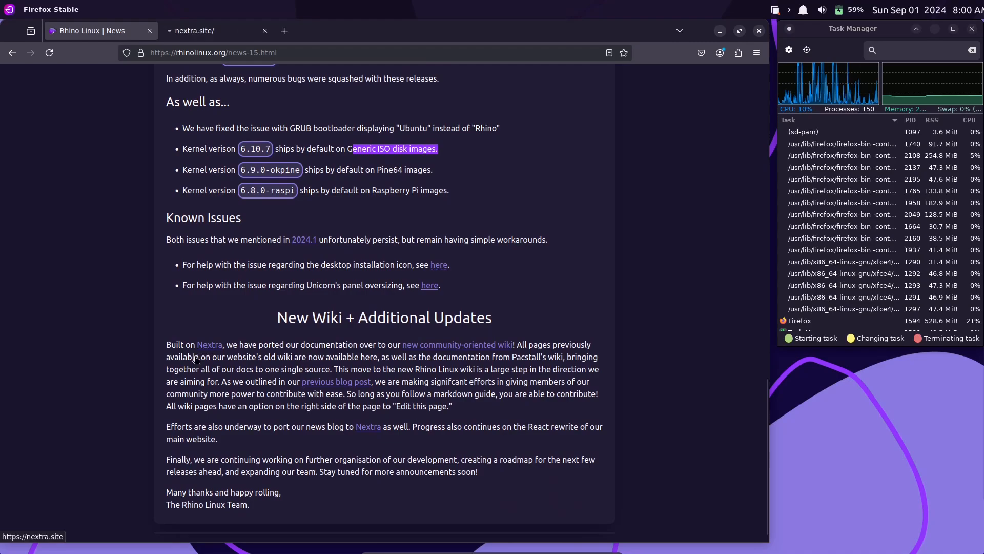
{"action": "left_click", "coordinate": [224, 36]}
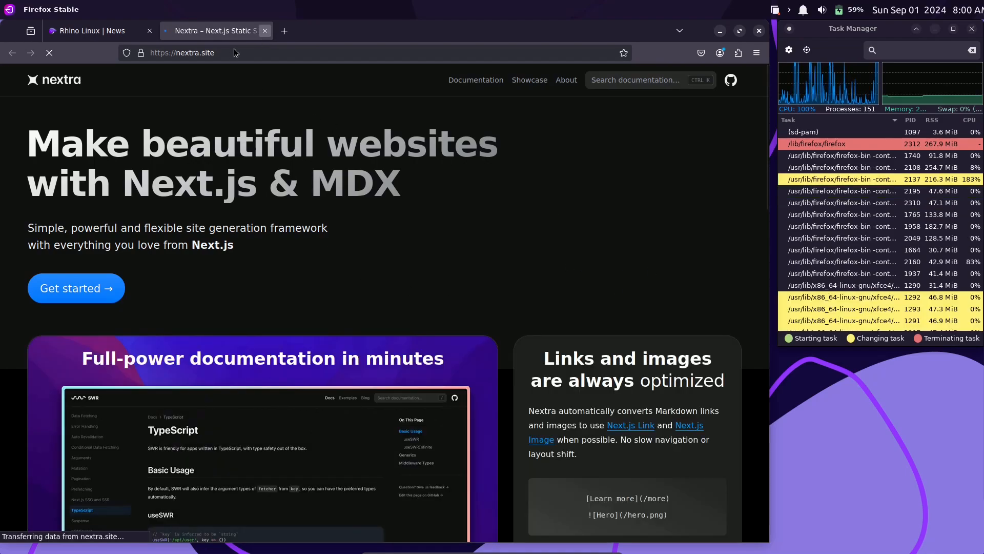
{"action": "key", "text": "ctrl+w"}
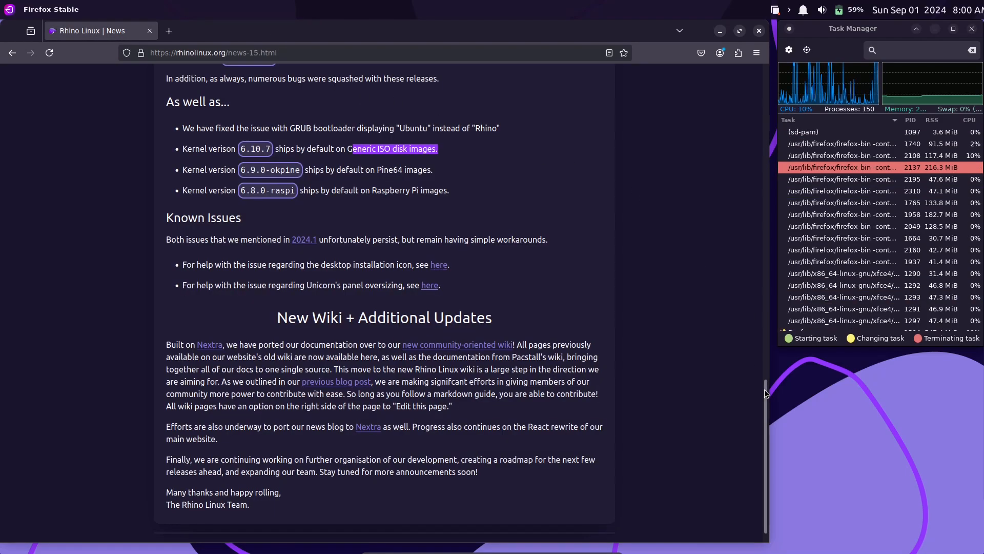
Check the end of the 2024.2 announcement and return to its Pacstall Changes and kernel version notes.
{"action": "mouse_move", "coordinate": [765, 390]}
{"action": "left_mouse_down"}
{"action": "mouse_move", "coordinate": [766, 411]}
{"action": "mouse_move", "coordinate": [766, 395]}
{"action": "left_mouse_up"}
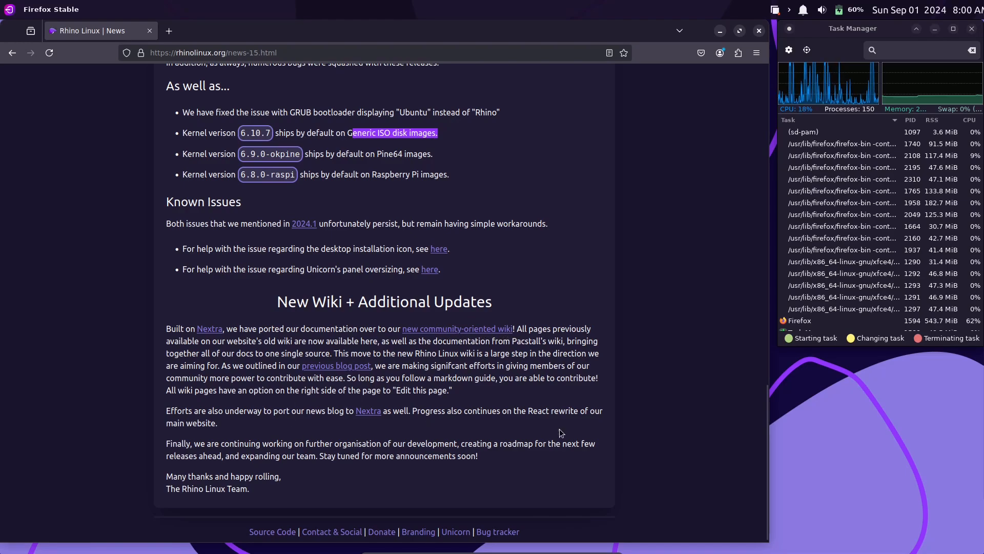
{"action": "scroll", "coordinate": [763, 429], "scroll_direction": "up", "scroll_amount": 2}
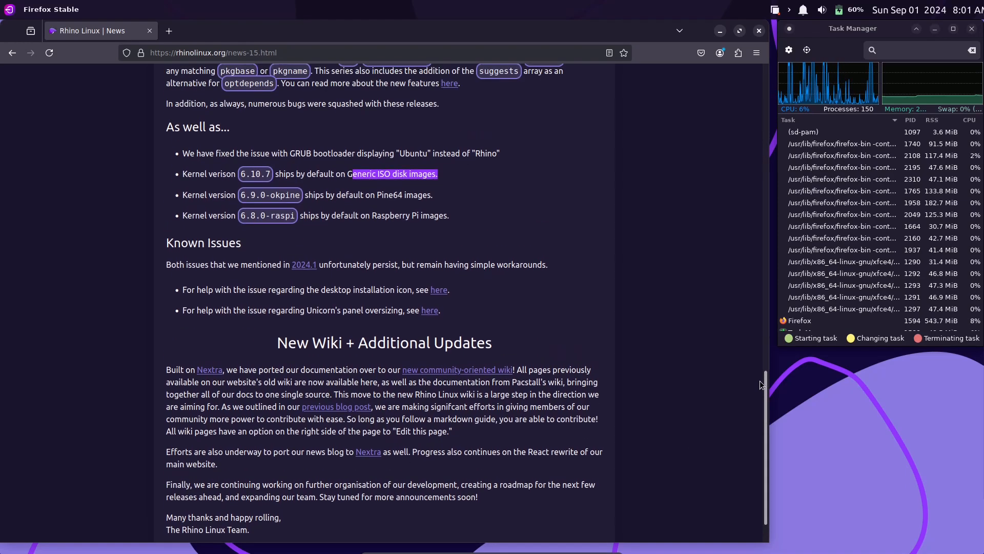
{"action": "scroll", "coordinate": [760, 381], "scroll_direction": "up", "scroll_amount": 5}
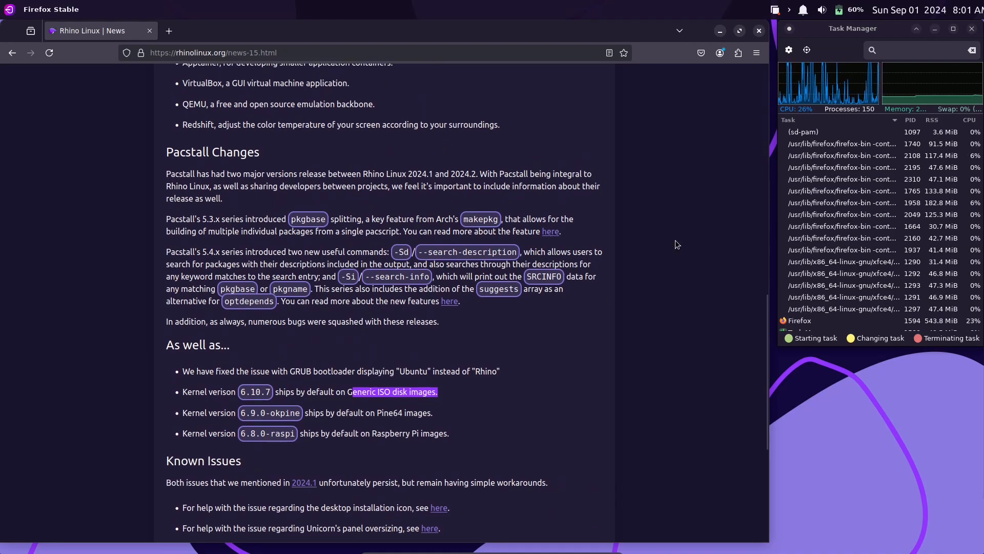
Return to the start of the announcement, open the Rhino Linux download page and select the Generic ISO (x86_64/ARM64) edition.
{"action": "scroll", "coordinate": [762, 320], "scroll_direction": "up", "scroll_amount": 6}
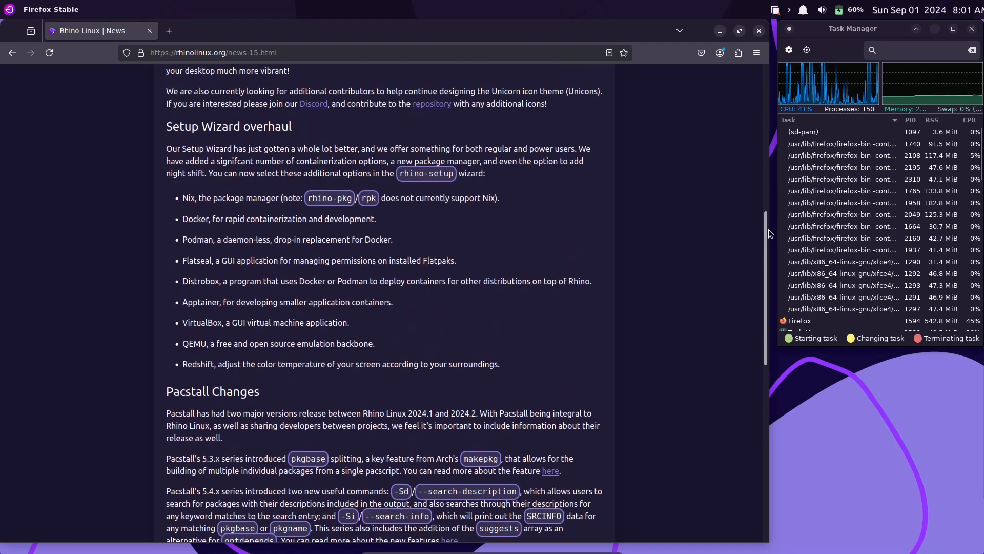
{"action": "scroll", "coordinate": [771, 204], "scroll_direction": "up", "scroll_amount": 2}
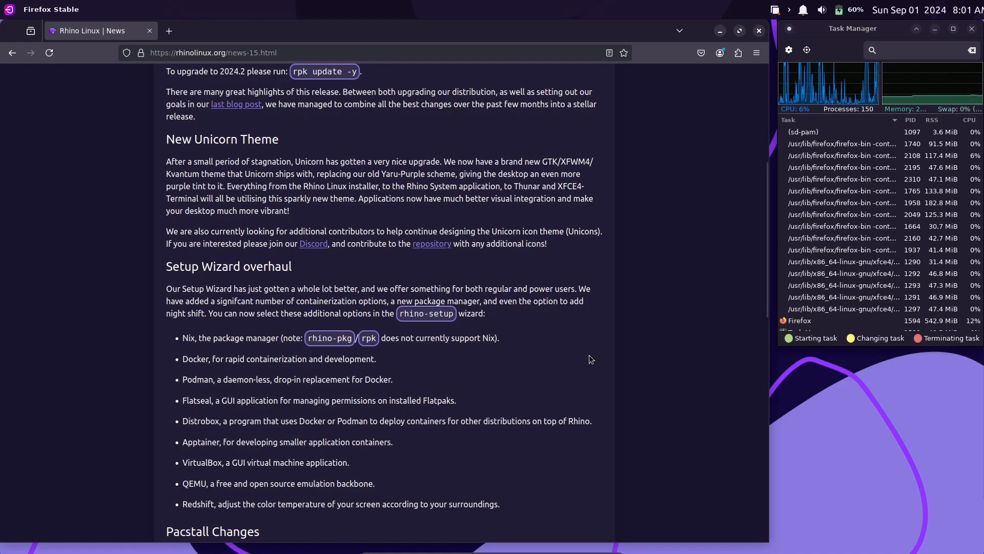
{"action": "left_click_drag", "start_coordinate": [764, 239], "coordinate": [762, 137]}
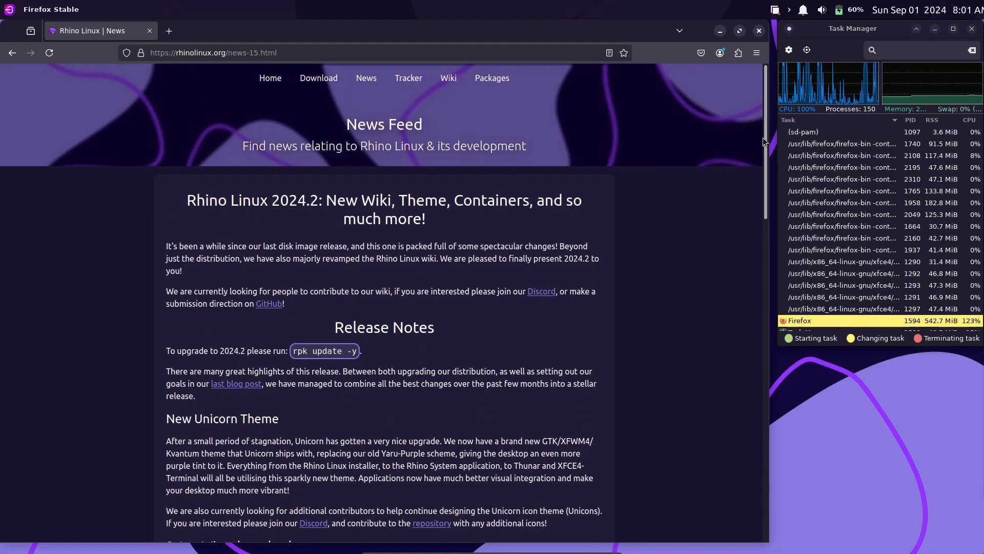
{"action": "left_click", "coordinate": [306, 84]}
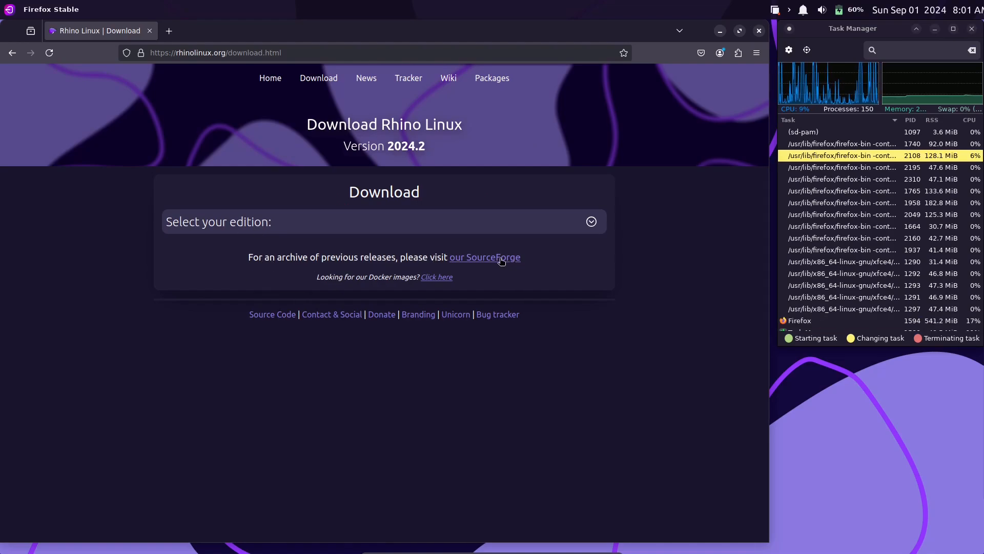
{"action": "left_click", "coordinate": [593, 225]}
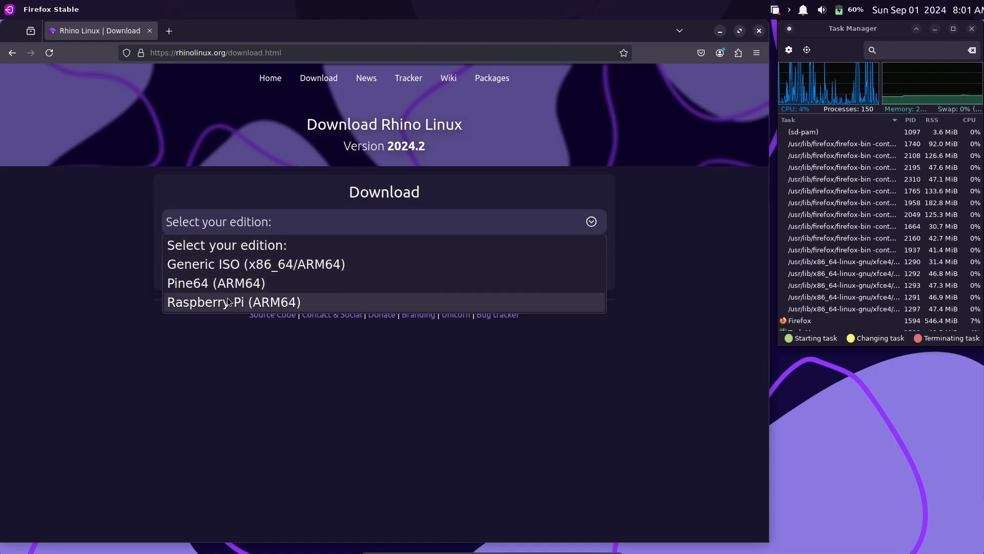
{"action": "left_click", "coordinate": [290, 267]}
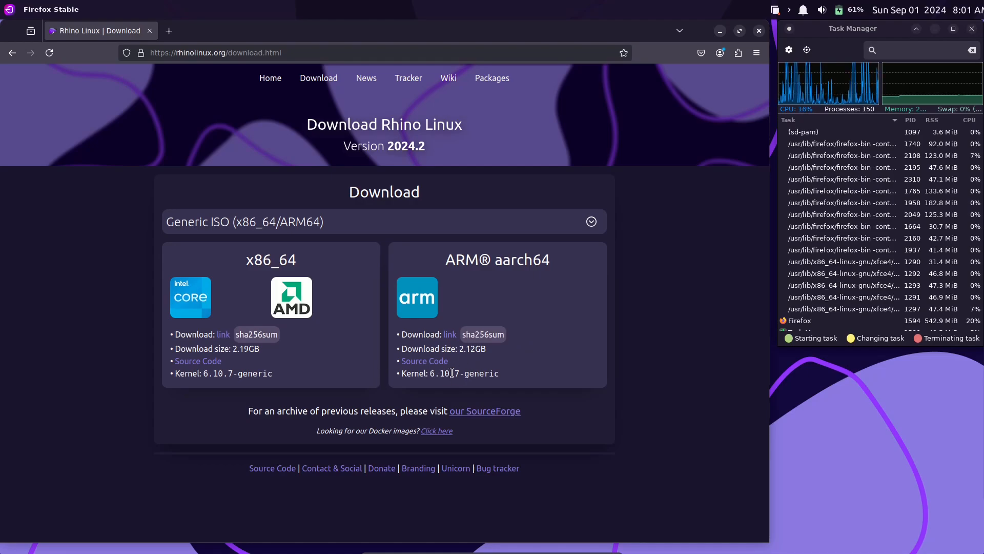
Highlight the download sizes of the ARM aarch64 and x86_64 images to compare them, and clear the selection.
{"action": "left_click_drag", "start_coordinate": [464, 376], "coordinate": [433, 372]}
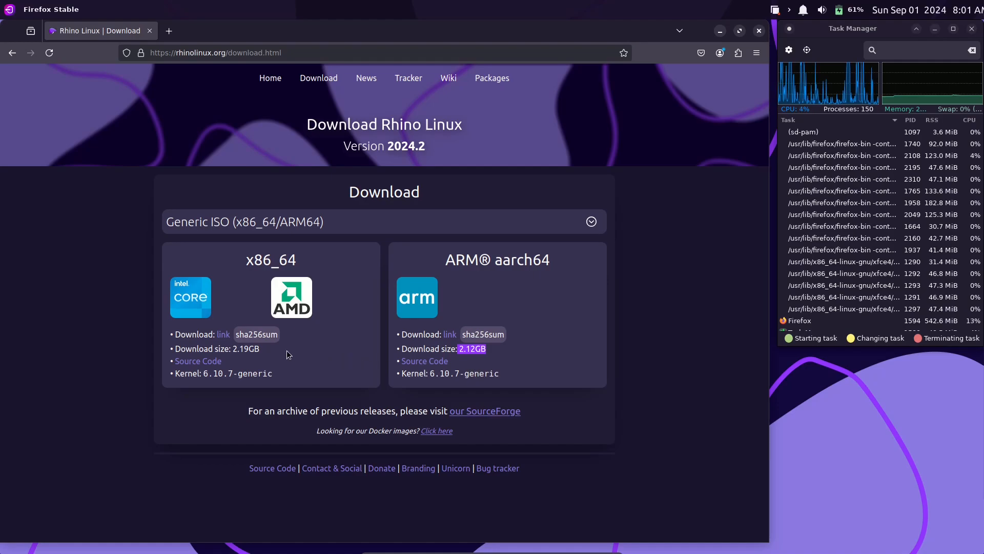
{"action": "double_click", "coordinate": [243, 351]}
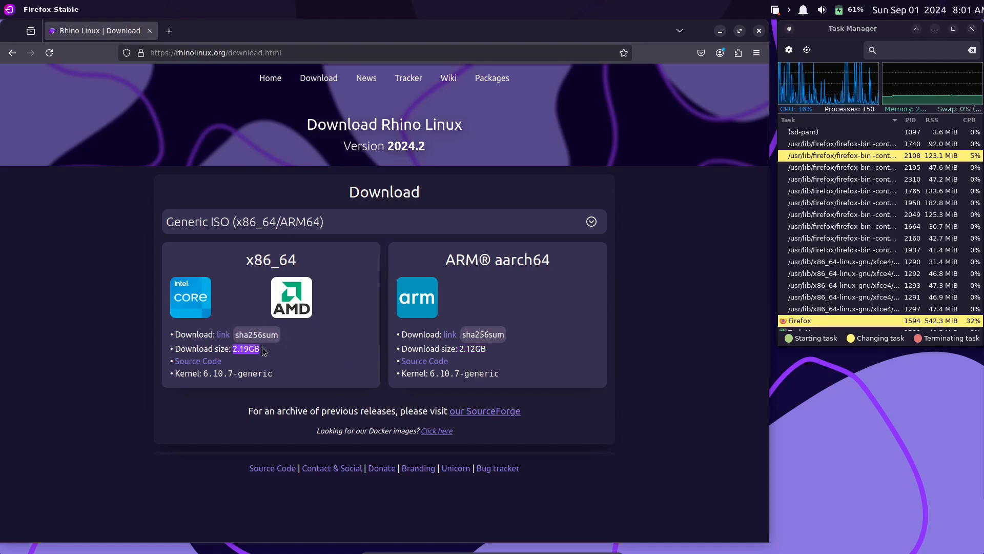
{"action": "left_click", "coordinate": [302, 357]}
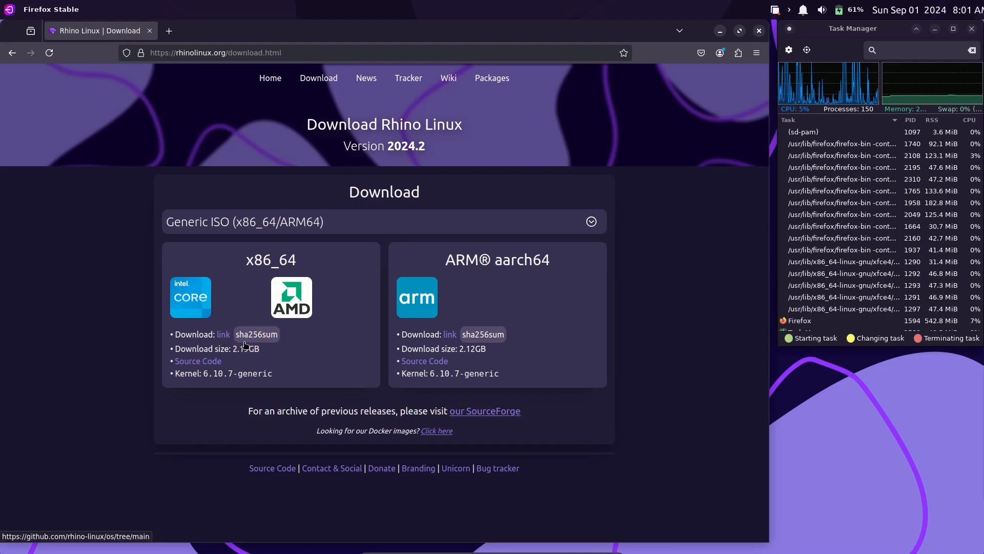
Follow the x86_64 download link to SourceForge, cancel the Rhino-Linux-2024.2-amd64.iso download and open the SourceForge home page.
{"action": "left_click", "coordinate": [224, 336]}
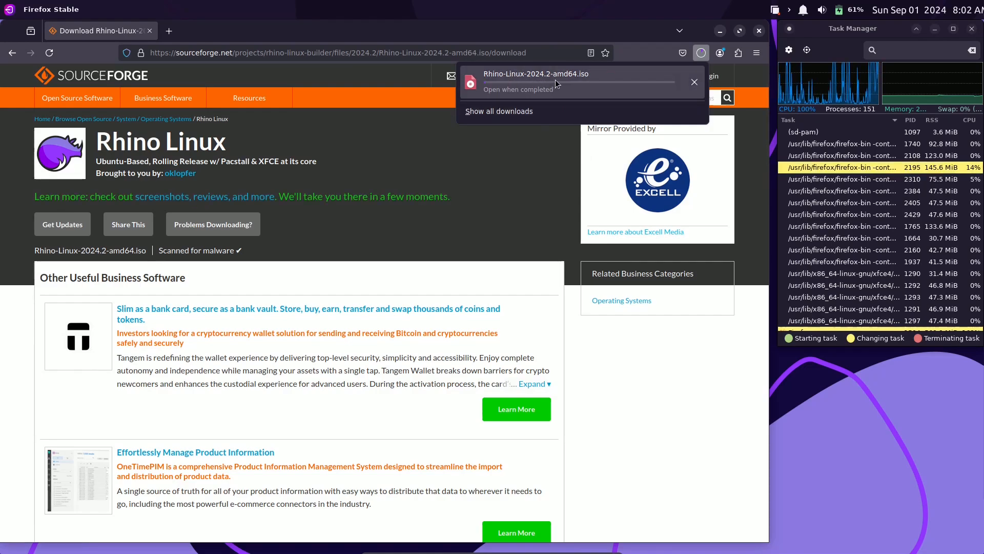
{"action": "left_click", "coordinate": [698, 85]}
{"action": "left_click", "coordinate": [451, 230]}
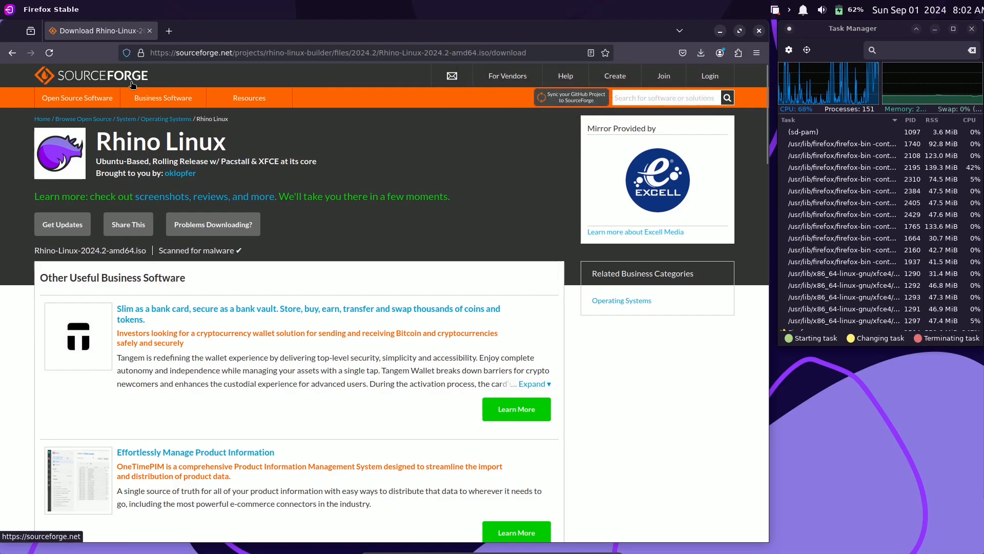
{"action": "left_click", "coordinate": [132, 84]}
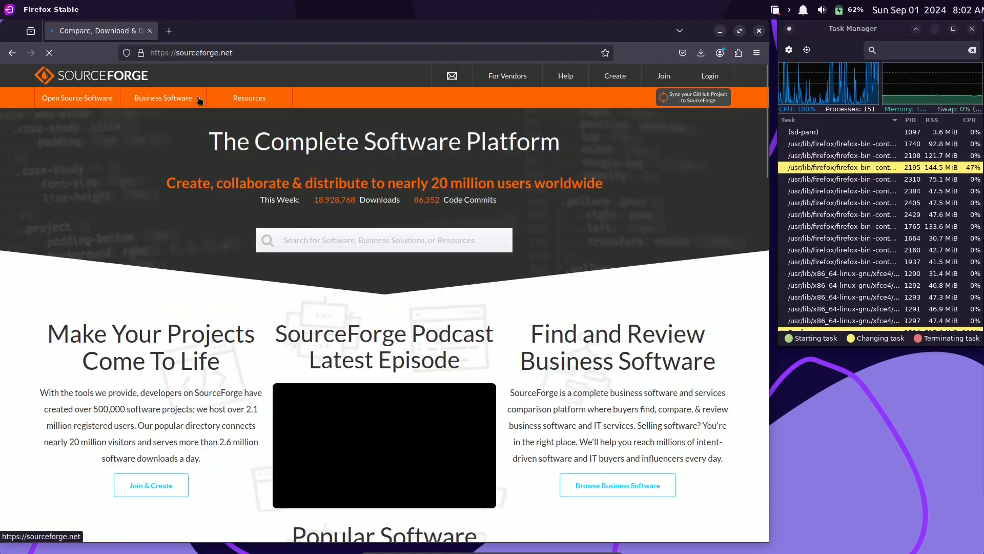
Highlight the SourceForge address, search Google for "sourceforge" in a new tab and close that tab.
{"action": "left_click_drag", "start_coordinate": [239, 53], "coordinate": [165, 50]}
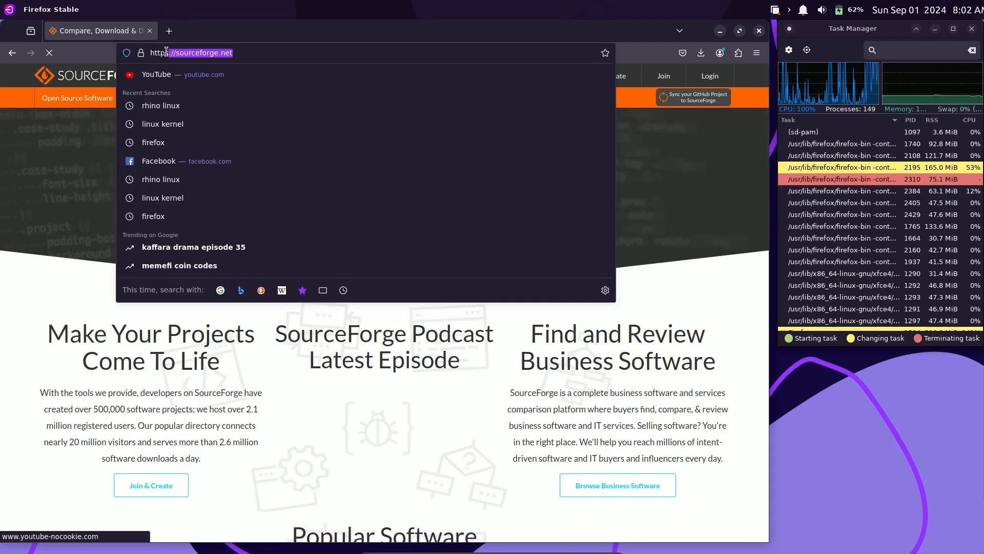
{"action": "left_click", "coordinate": [170, 32]}
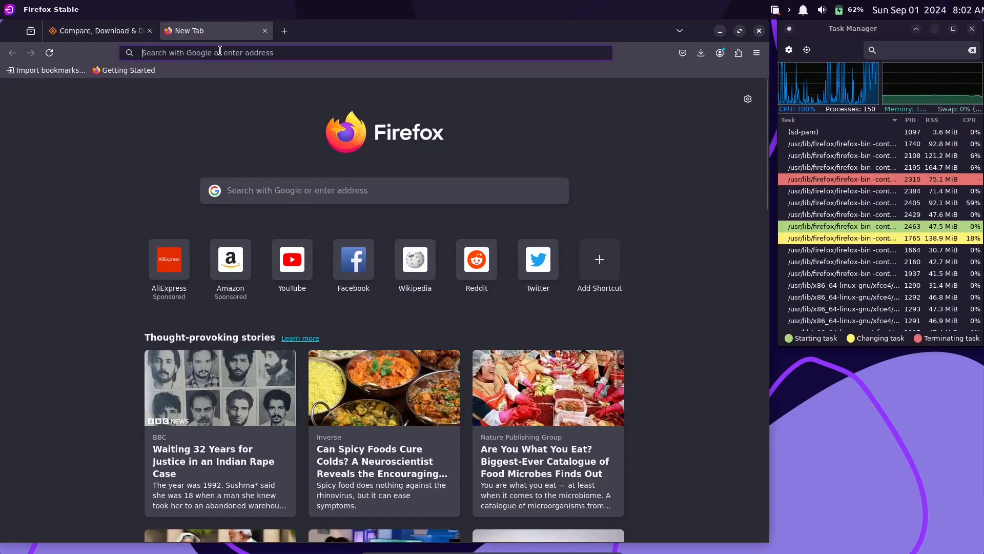
{"action": "left_click", "coordinate": [221, 51]}
{"action": "type", "text": "sour"}
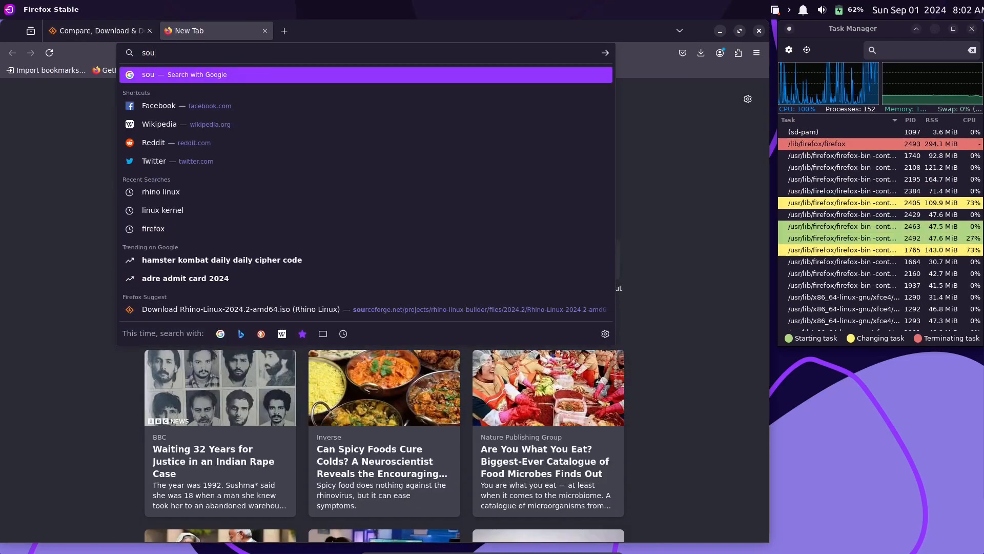
{"action": "type", "text": "ceforge"}
{"action": "key", "text": "Return"}
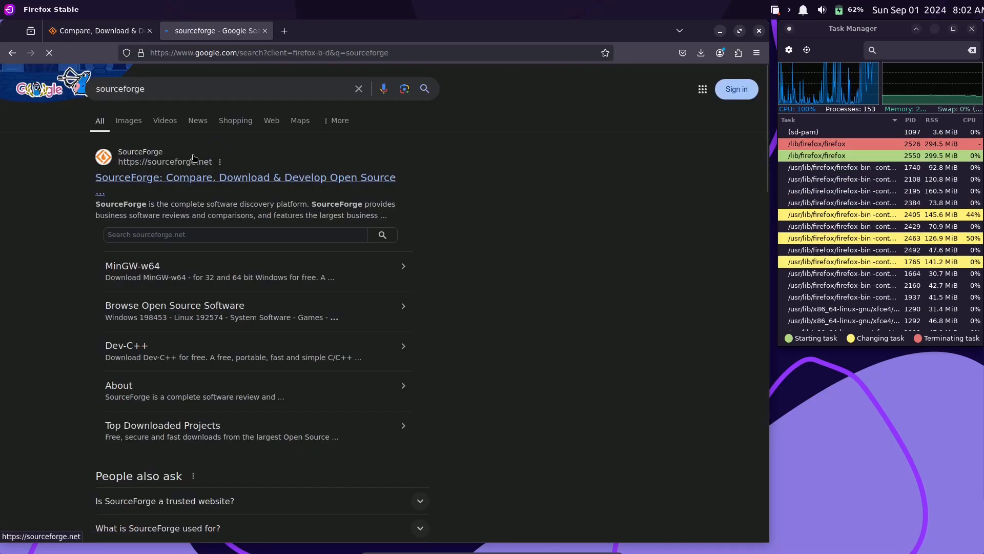
{"action": "left_click", "coordinate": [150, 31]}
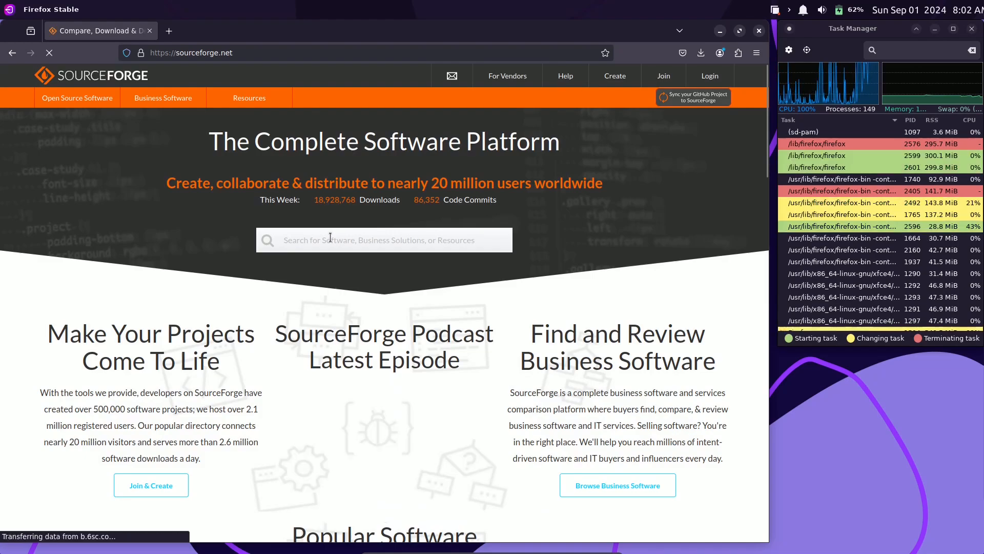
Search SourceForge for "rhino", open the Rhino Linux project and show its file listing.
{"action": "type", "text": "rhino"}
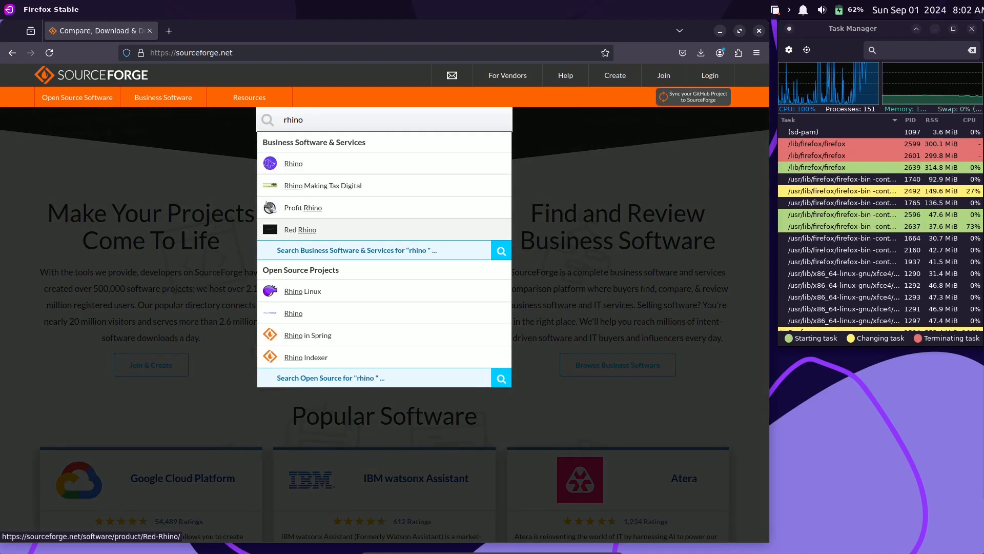
{"action": "left_click", "coordinate": [315, 293]}
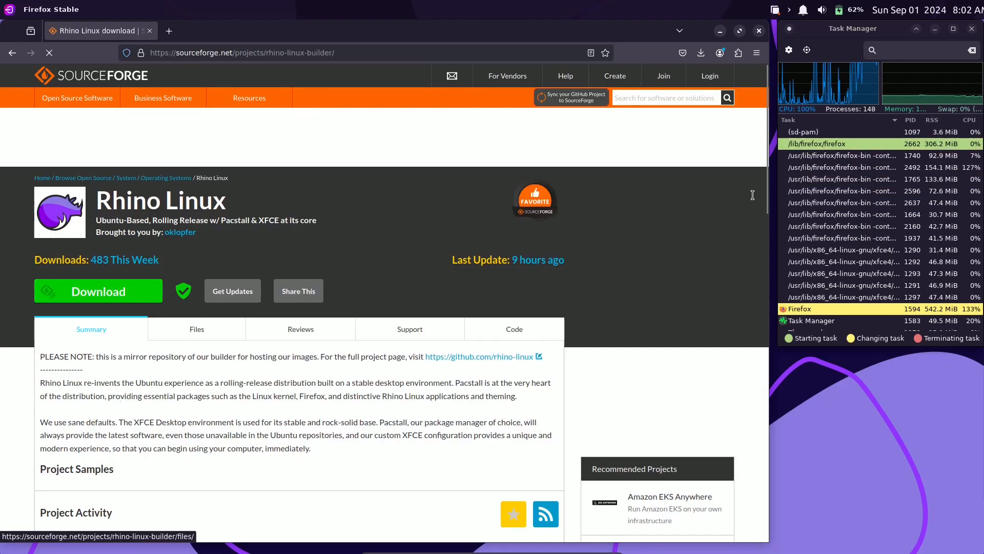
{"action": "left_click_drag", "start_coordinate": [765, 198], "coordinate": [765, 206]}
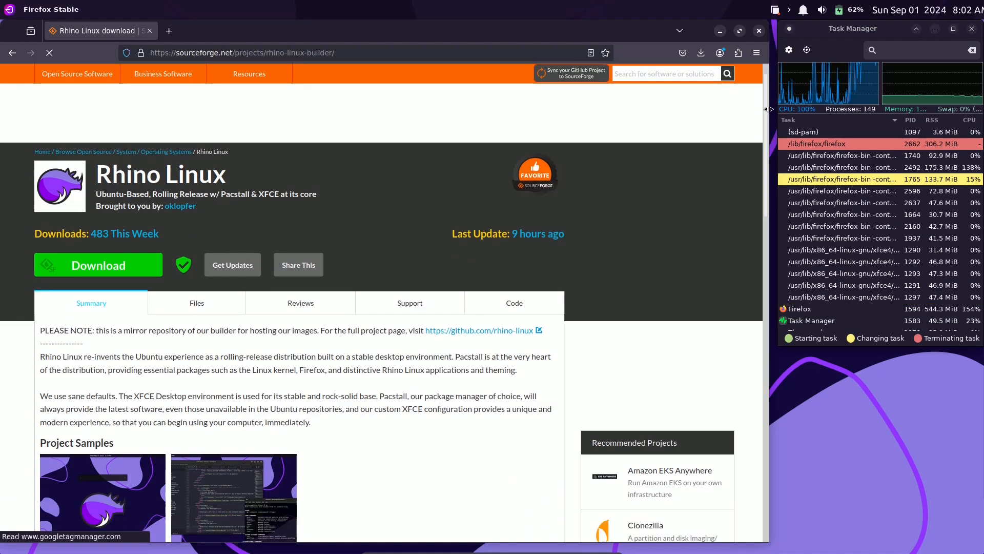
{"action": "left_click_drag", "start_coordinate": [765, 100], "coordinate": [766, 129]}
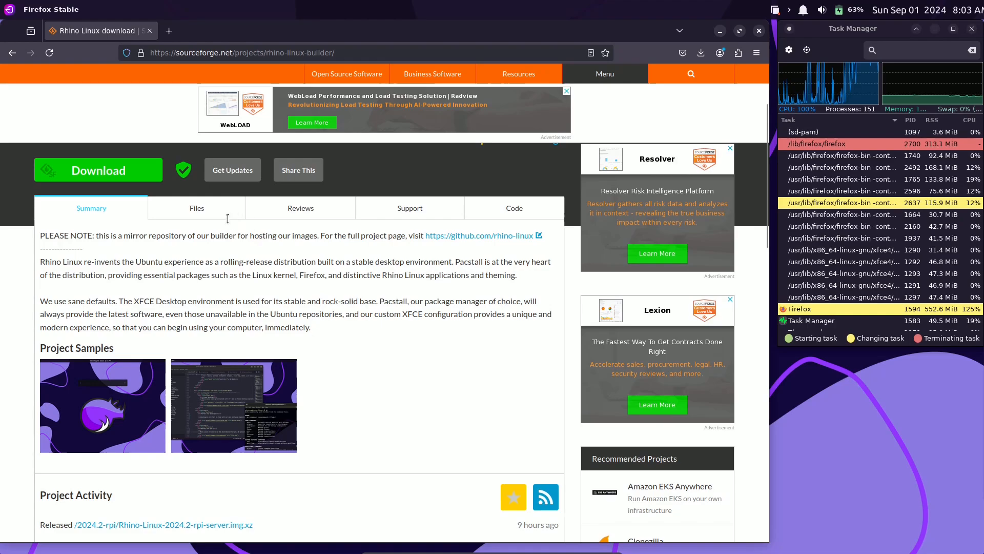
{"action": "left_click", "coordinate": [209, 215]}
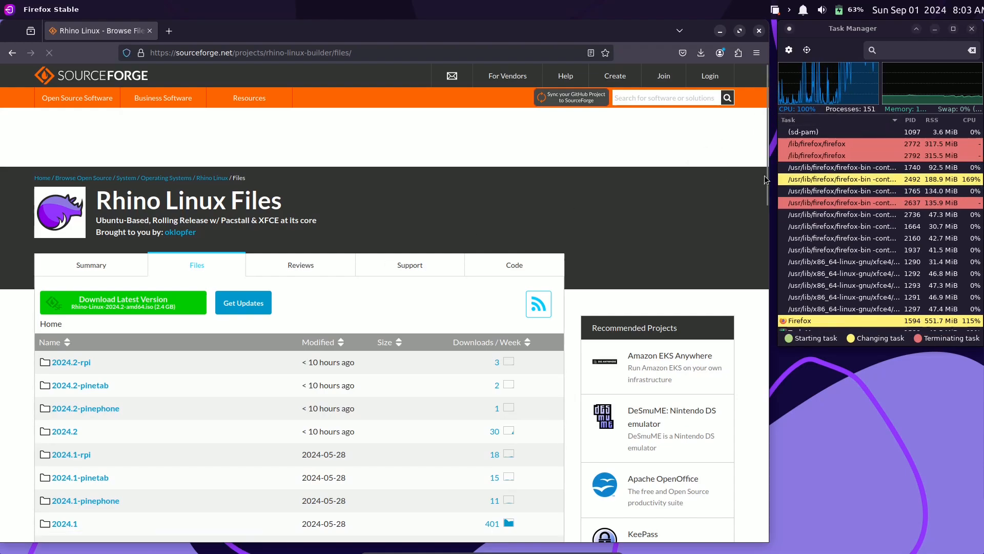
Highlight the modification times of the 2024.2 release folders and open the 2024.2 folder to view its files.
{"action": "left_click_drag", "start_coordinate": [766, 176], "coordinate": [765, 204]}
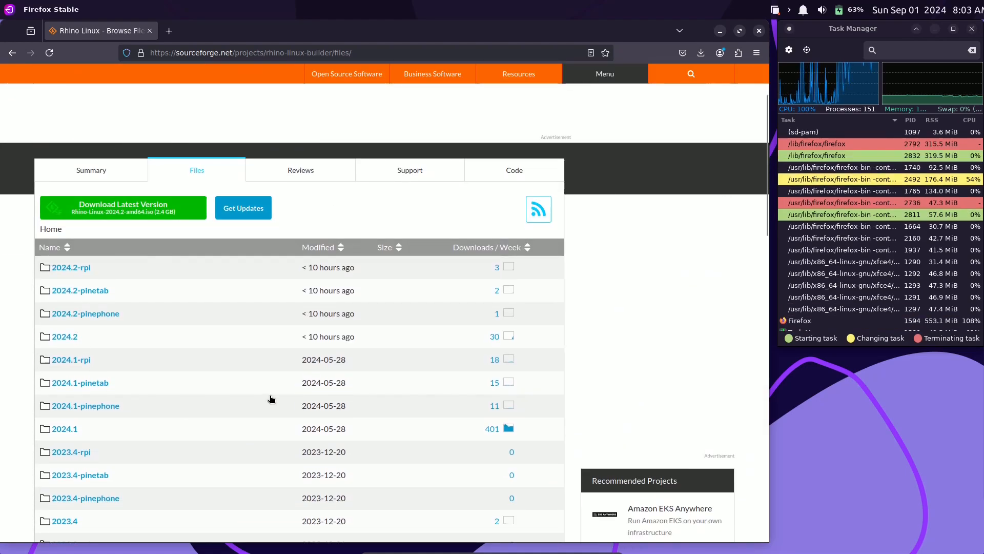
{"action": "left_click_drag", "start_coordinate": [357, 337], "coordinate": [300, 266]}
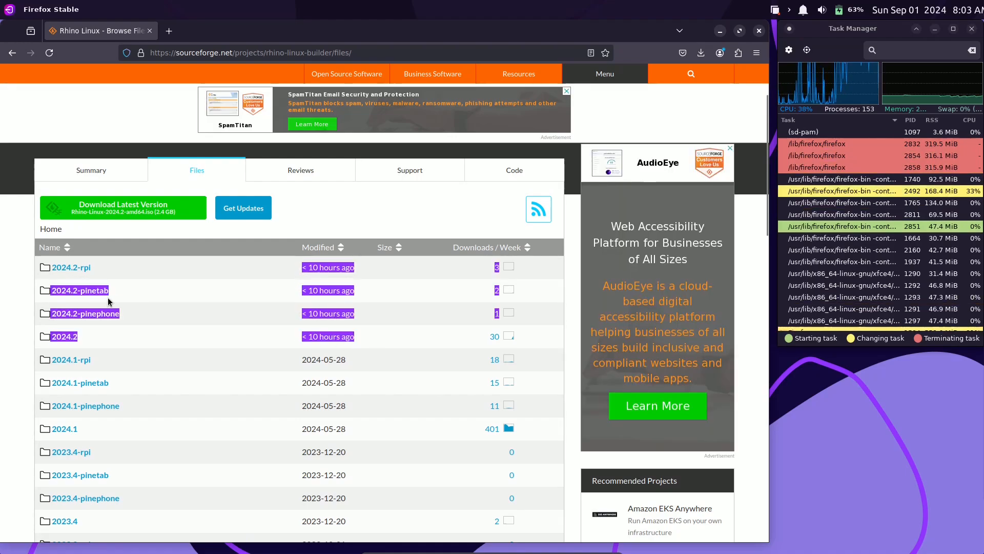
{"action": "left_click", "coordinate": [140, 348]}
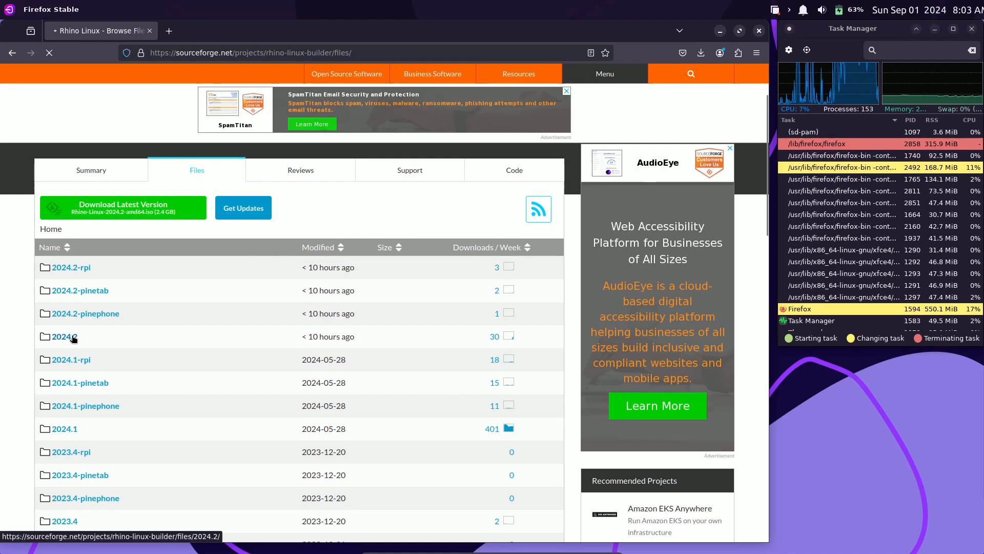
{"action": "left_click", "coordinate": [72, 337]}
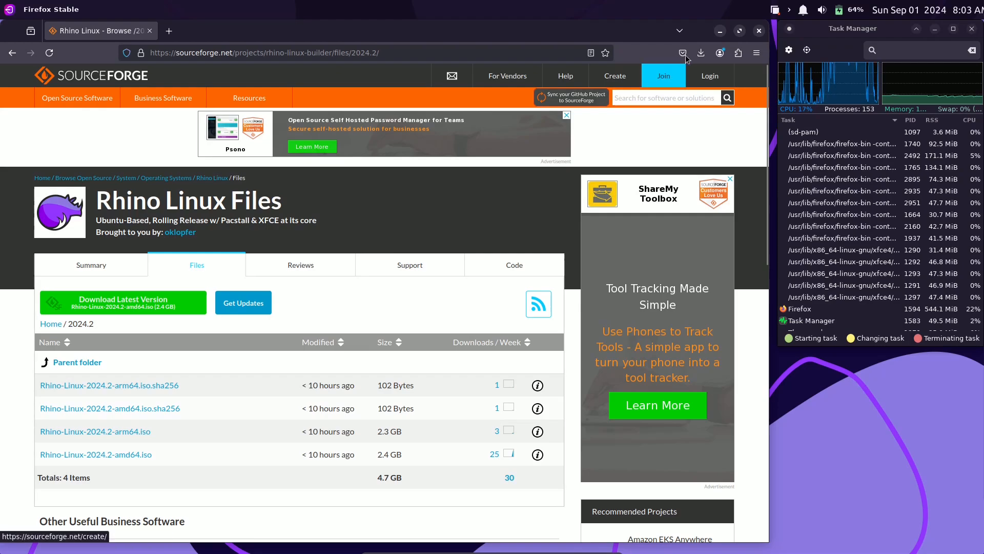
{"action": "left_click", "coordinate": [380, 180]}
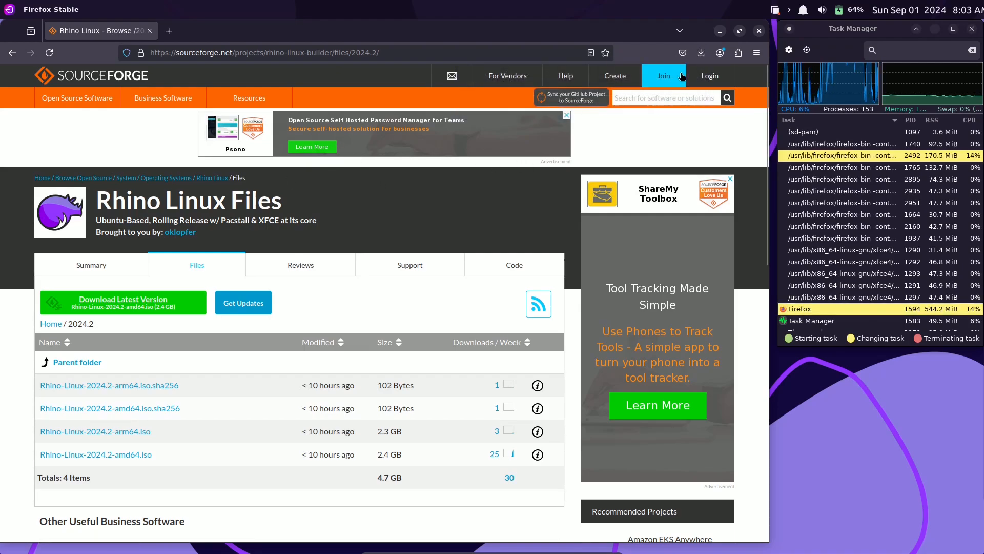
Close Firefox, open a terminal and enlarge its window to fill the desktop area beside Task Manager.
{"action": "left_click", "coordinate": [759, 30]}
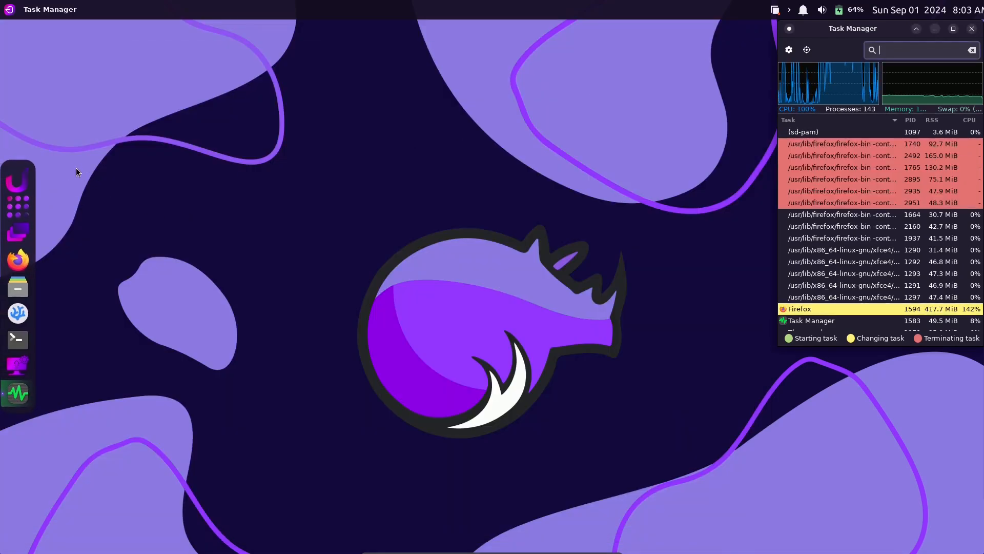
{"action": "left_click", "coordinate": [24, 334]}
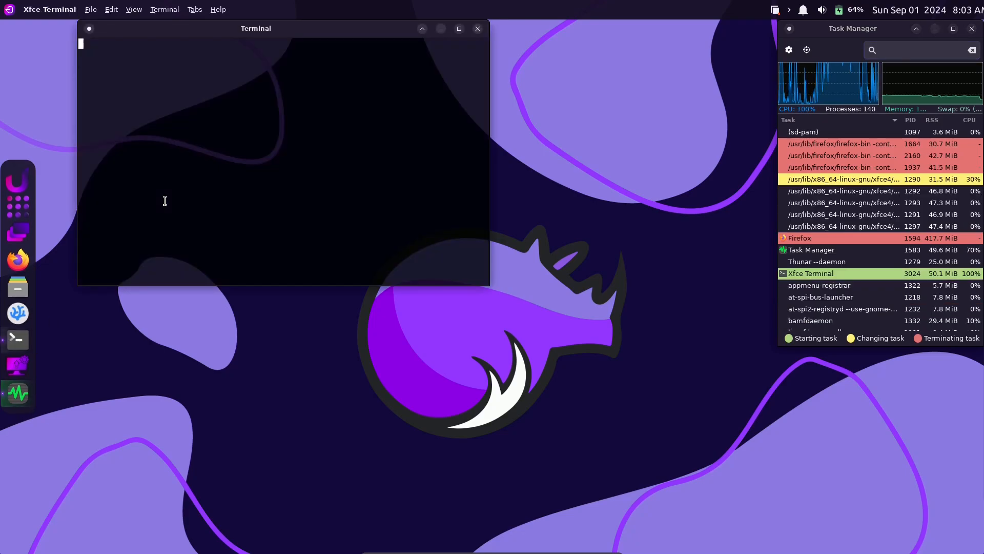
{"action": "left_click_drag", "start_coordinate": [260, 31], "coordinate": [186, 26]}
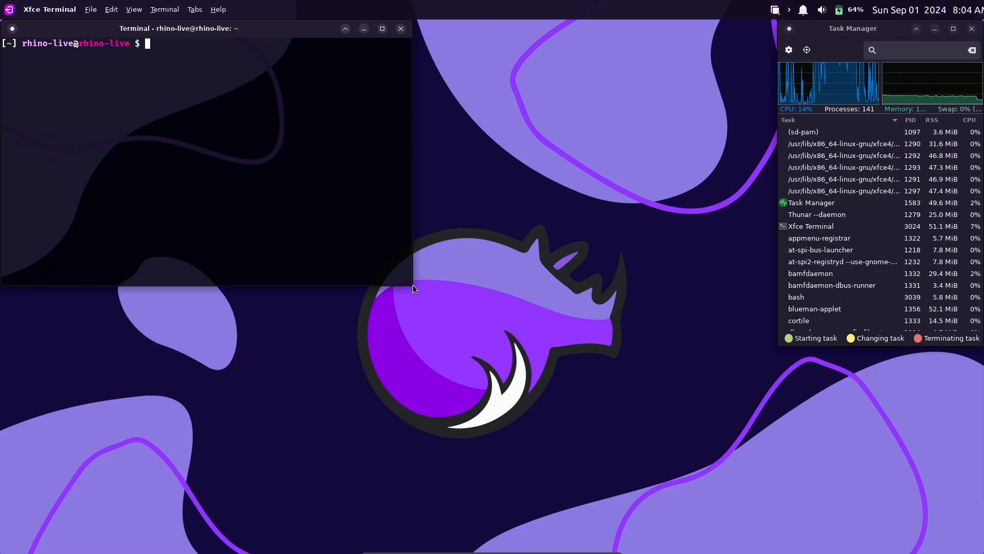
{"action": "left_click_drag", "start_coordinate": [413, 285], "coordinate": [777, 551]}
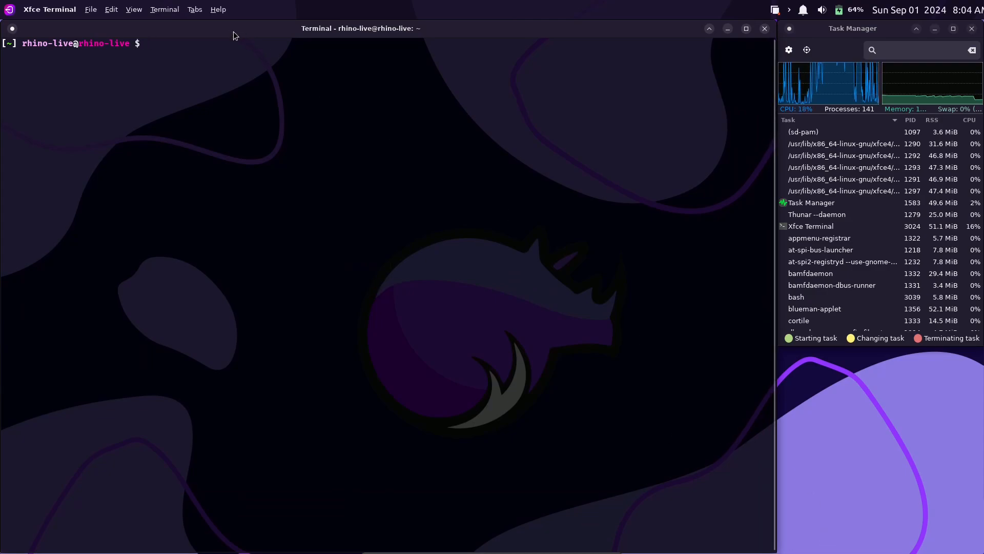
View the terminal's About information, highlight its version number and close the dialog.
{"action": "left_click", "coordinate": [218, 10]}
{"action": "left_click", "coordinate": [232, 41]}
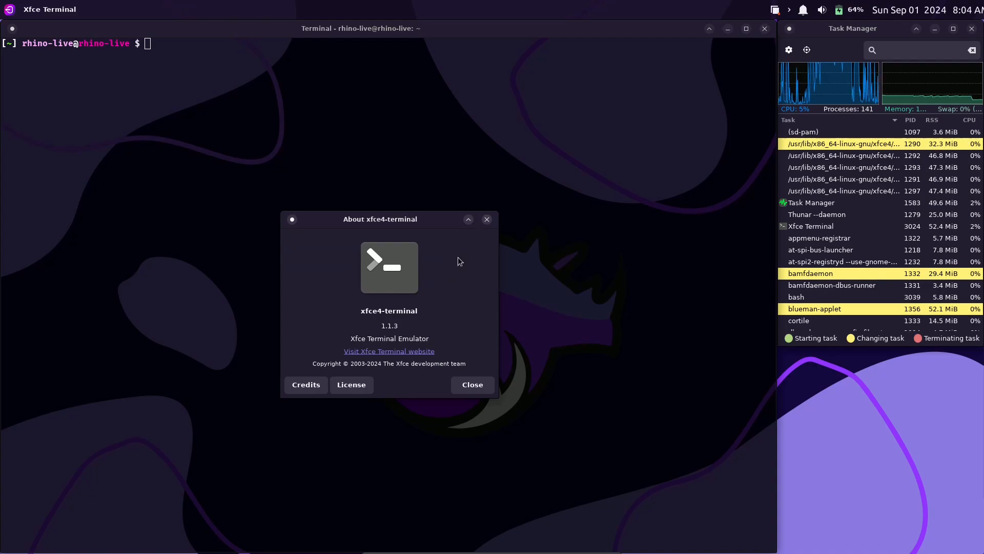
{"action": "left_click", "coordinate": [487, 219]}
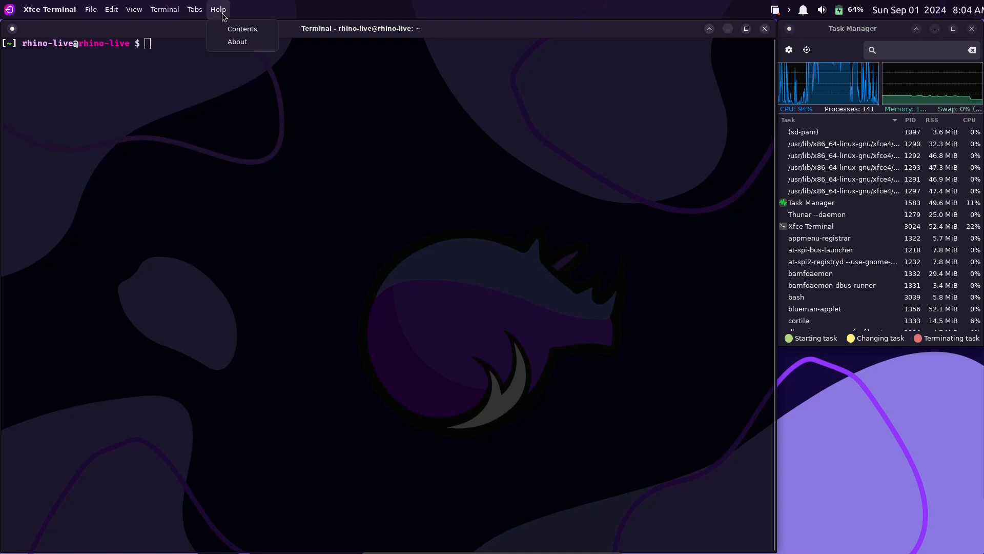
{"action": "left_click", "coordinate": [237, 42]}
{"action": "double_click", "coordinate": [393, 326]}
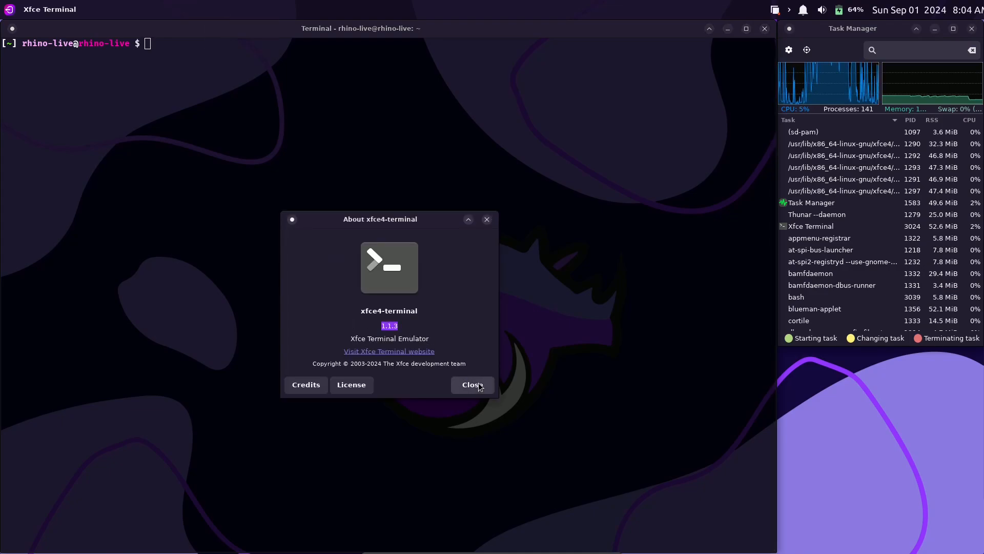
{"action": "left_click", "coordinate": [480, 387]}
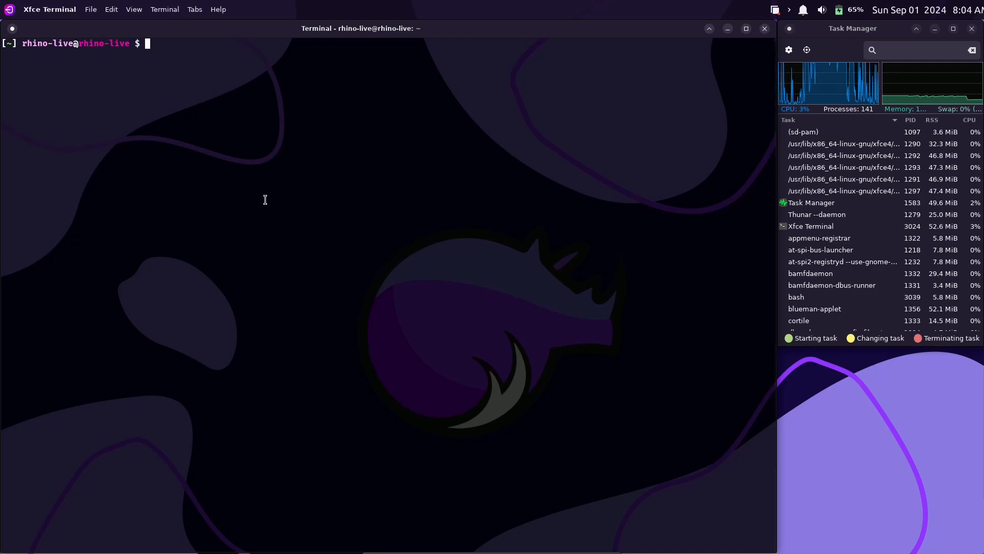
Run neofetch in the terminal and highlight the OS, host and kernel entries in its output.
{"action": "type", "text": "neofetch"}
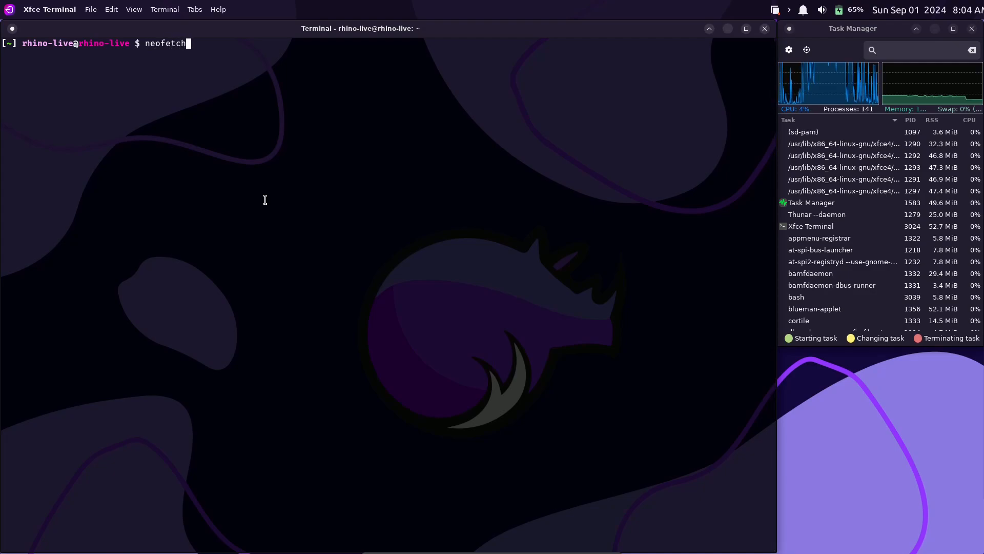
{"action": "key", "text": "Return"}
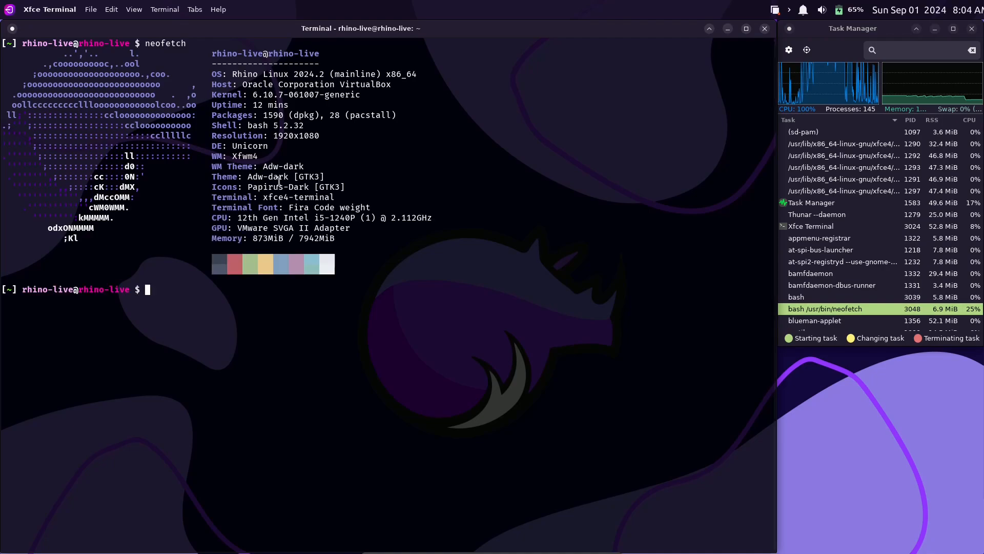
{"action": "left_click_drag", "start_coordinate": [303, 73], "coordinate": [322, 72]}
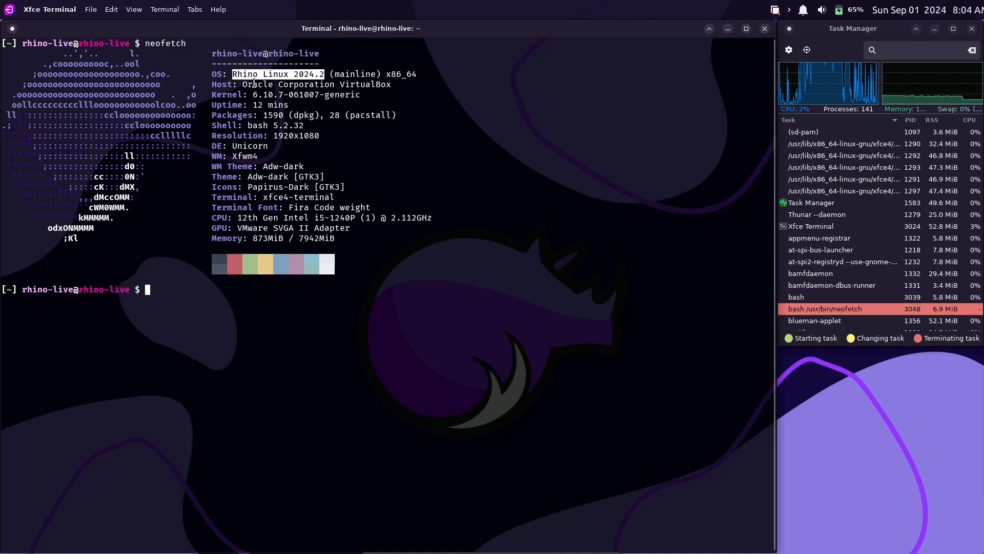
{"action": "left_click_drag", "start_coordinate": [244, 84], "coordinate": [384, 89]}
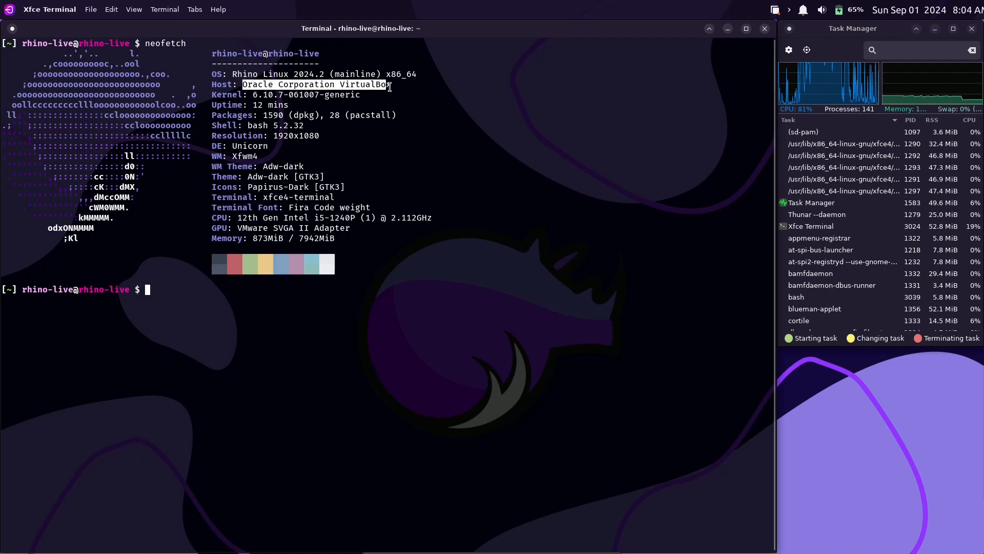
{"action": "left_click_drag", "start_coordinate": [249, 95], "coordinate": [361, 102]}
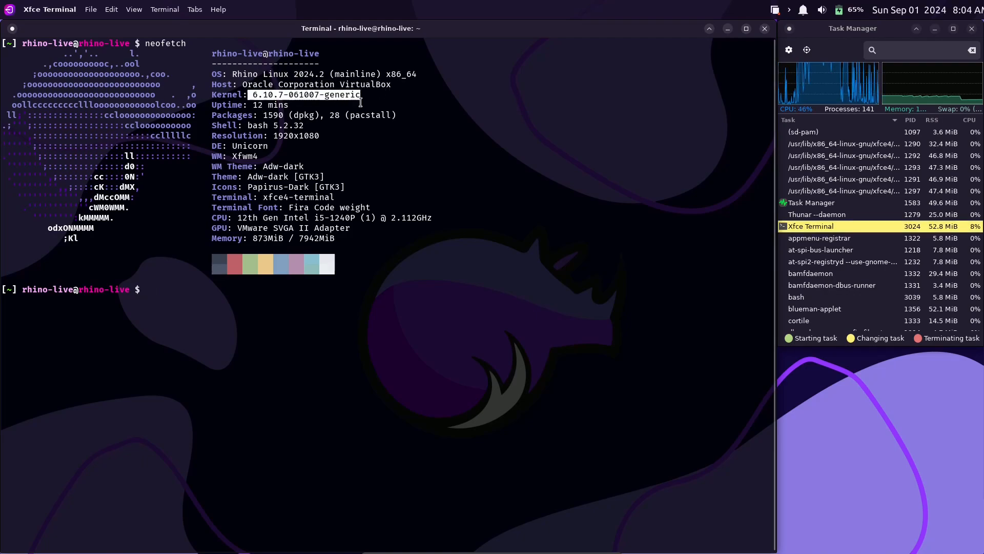
Highlight the pacstall package count, shell version and screen resolution in the neofetch output.
{"action": "left_click", "coordinate": [281, 114]}
{"action": "left_click_drag", "start_coordinate": [253, 106], "coordinate": [383, 115]}
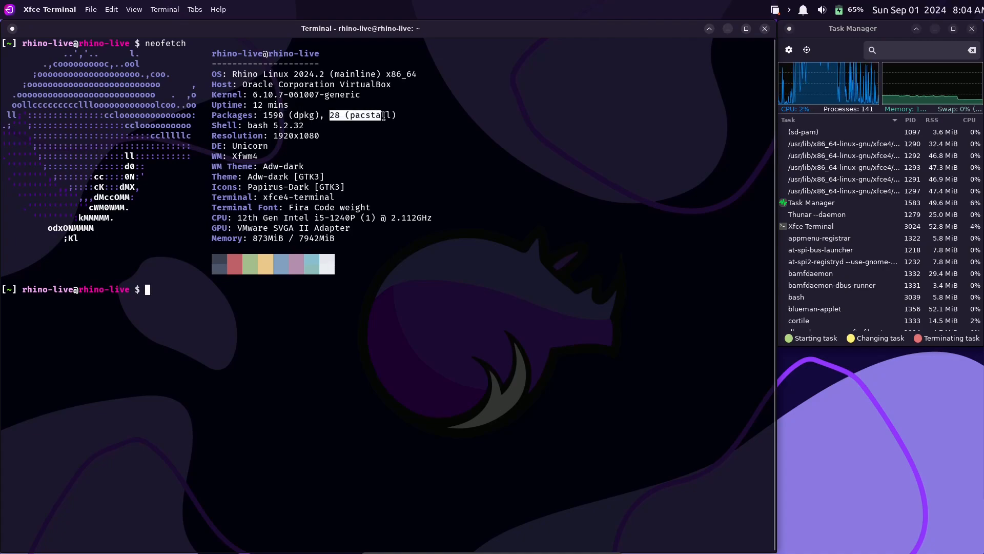
{"action": "left_click_drag", "start_coordinate": [247, 125], "coordinate": [306, 125]}
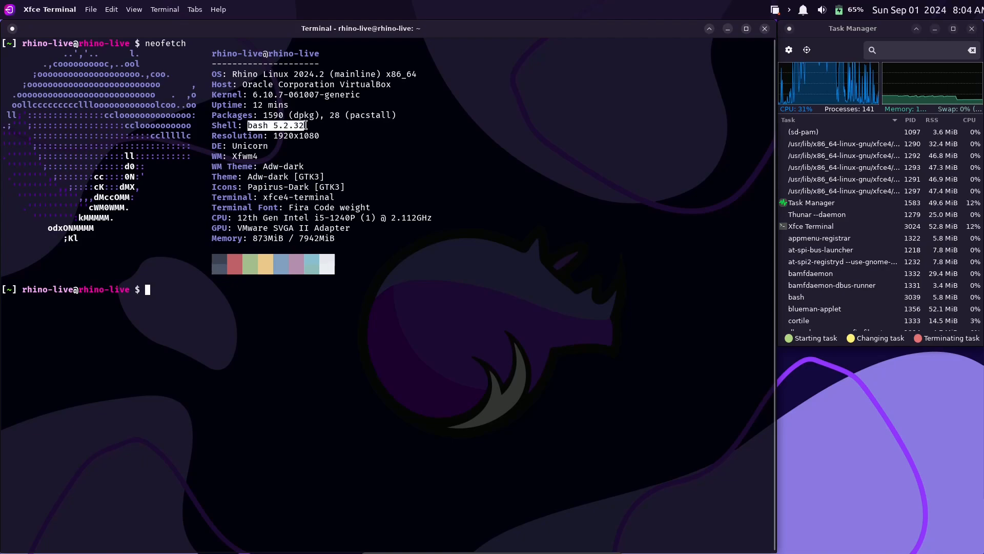
{"action": "mouse_move", "coordinate": [321, 142]}
{"action": "left_mouse_down"}
{"action": "mouse_move", "coordinate": [247, 138]}
{"action": "mouse_move", "coordinate": [320, 136]}
{"action": "left_mouse_up"}
{"action": "left_click", "coordinate": [232, 134]}
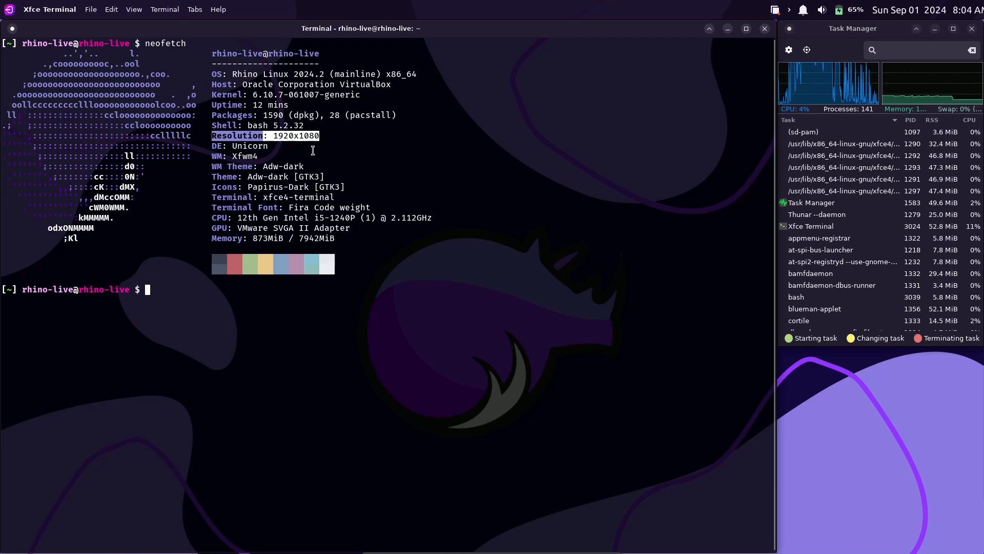
Highlight the desktop environment, window manager, theme and terminal font entries in the neofetch output.
{"action": "left_click_drag", "start_coordinate": [207, 146], "coordinate": [274, 146]}
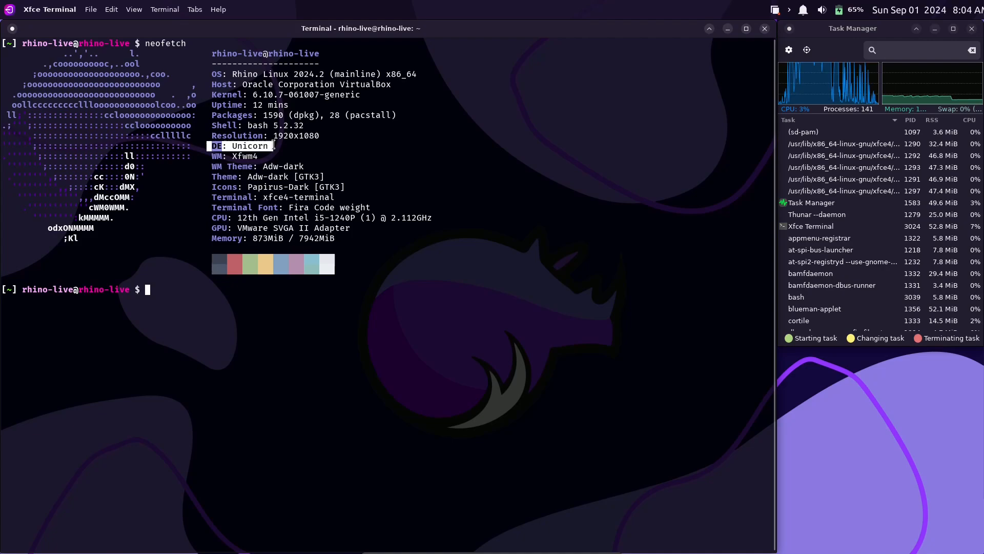
{"action": "left_click", "coordinate": [286, 149]}
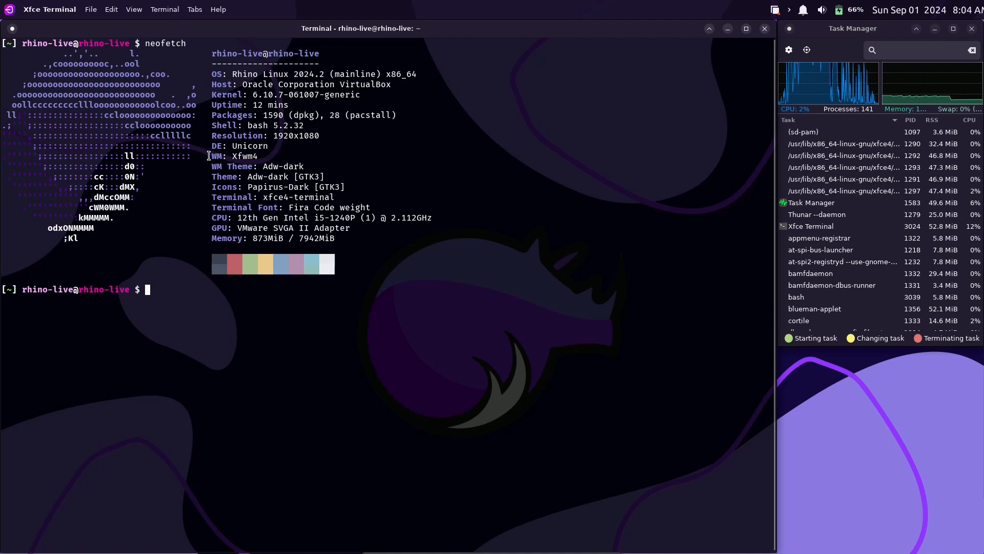
{"action": "left_click_drag", "start_coordinate": [212, 155], "coordinate": [272, 155]}
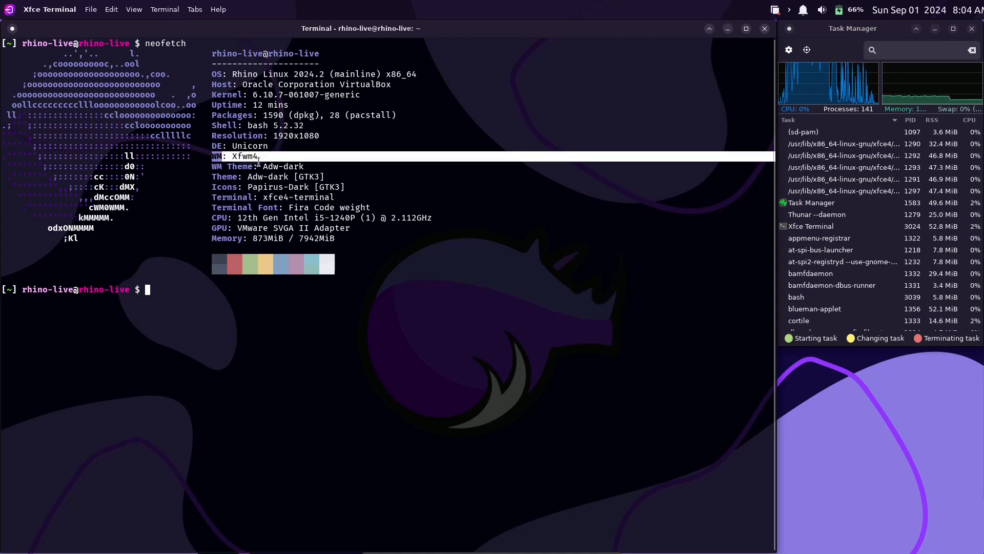
{"action": "left_click_drag", "start_coordinate": [253, 167], "coordinate": [345, 188]}
{"action": "left_click_drag", "start_coordinate": [263, 197], "coordinate": [372, 214]}
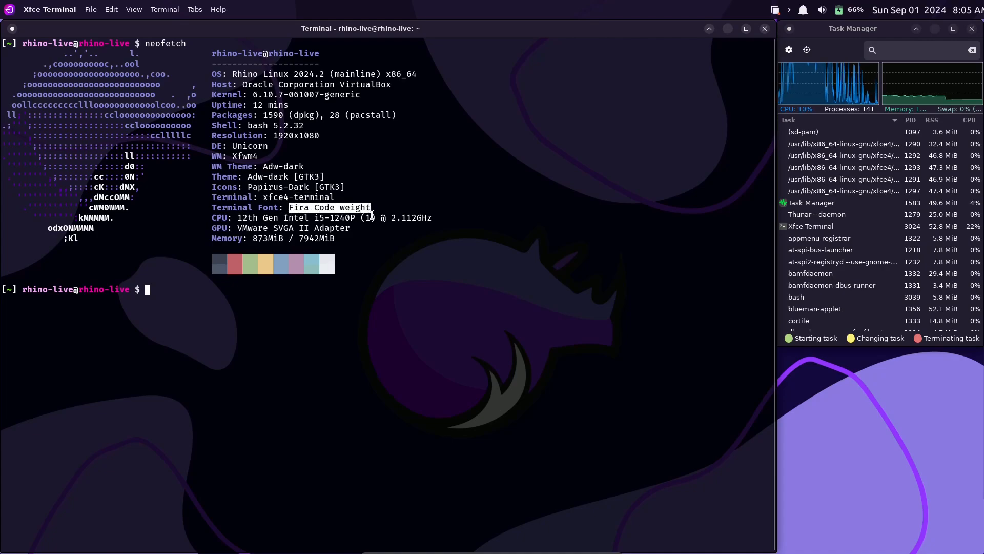
Highlight the CPU, memory and GPU entries in the neofetch output, then clear the selection.
{"action": "left_click", "coordinate": [272, 210]}
{"action": "left_click_drag", "start_coordinate": [239, 215], "coordinate": [433, 220]}
{"action": "left_click", "coordinate": [396, 231]}
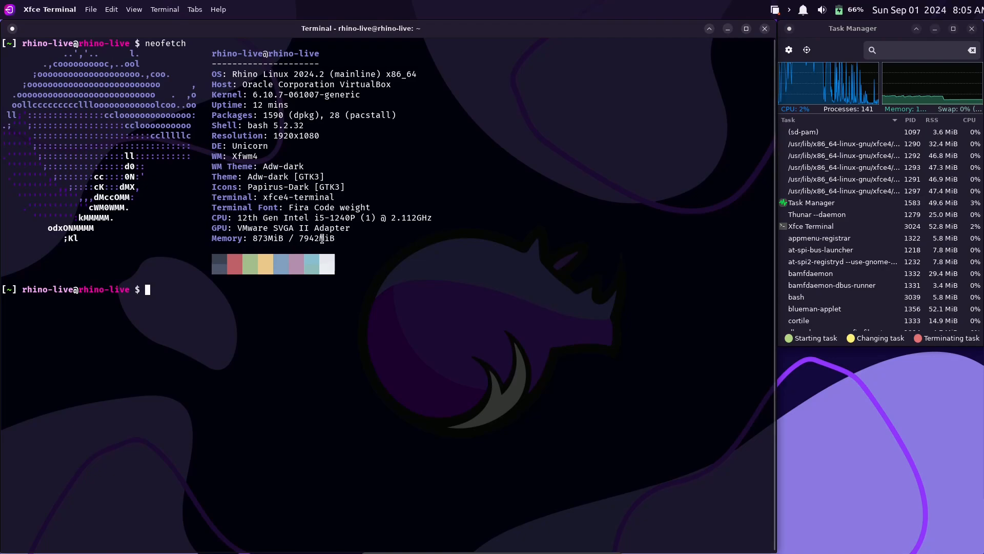
{"action": "left_click_drag", "start_coordinate": [339, 239], "coordinate": [251, 237]}
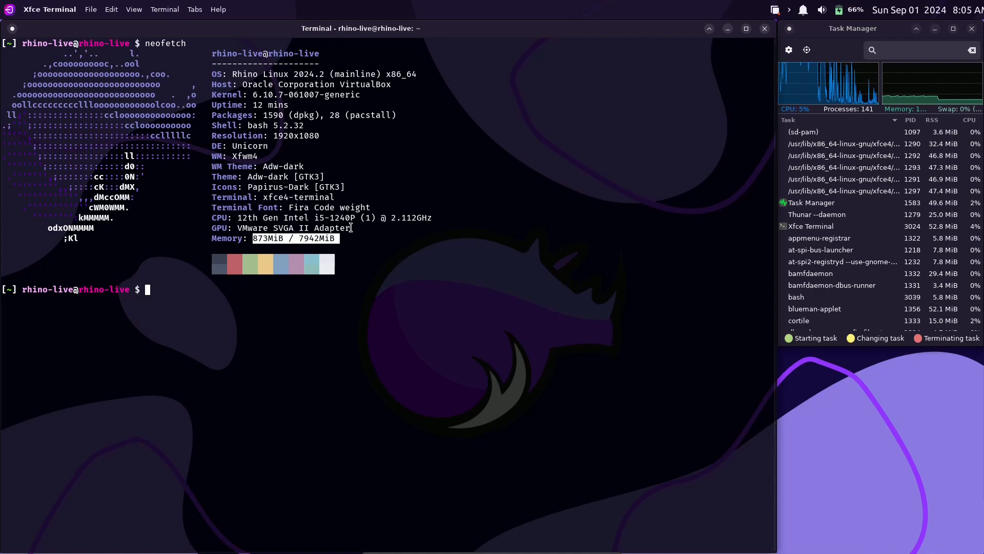
{"action": "left_click_drag", "start_coordinate": [351, 227], "coordinate": [237, 227]}
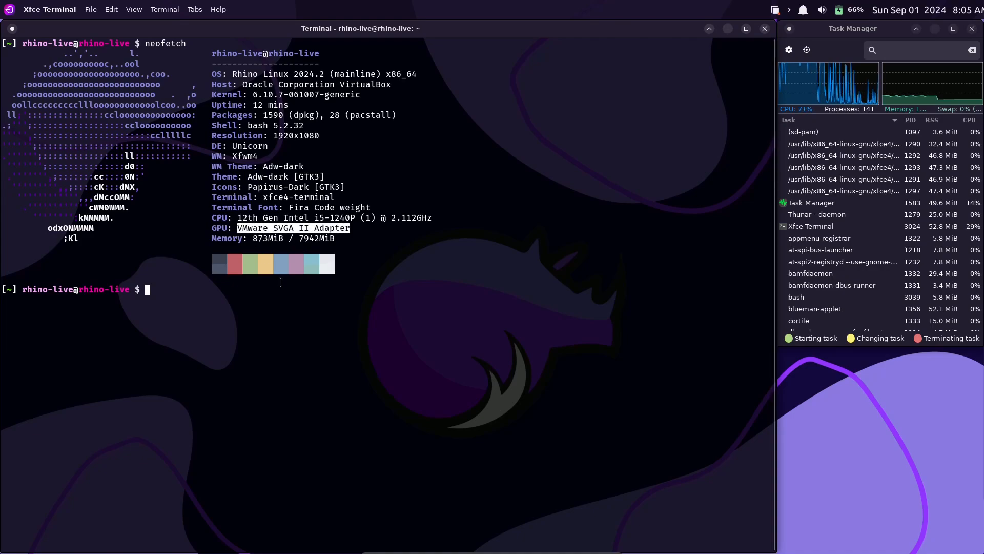
{"action": "left_click", "coordinate": [179, 285]}
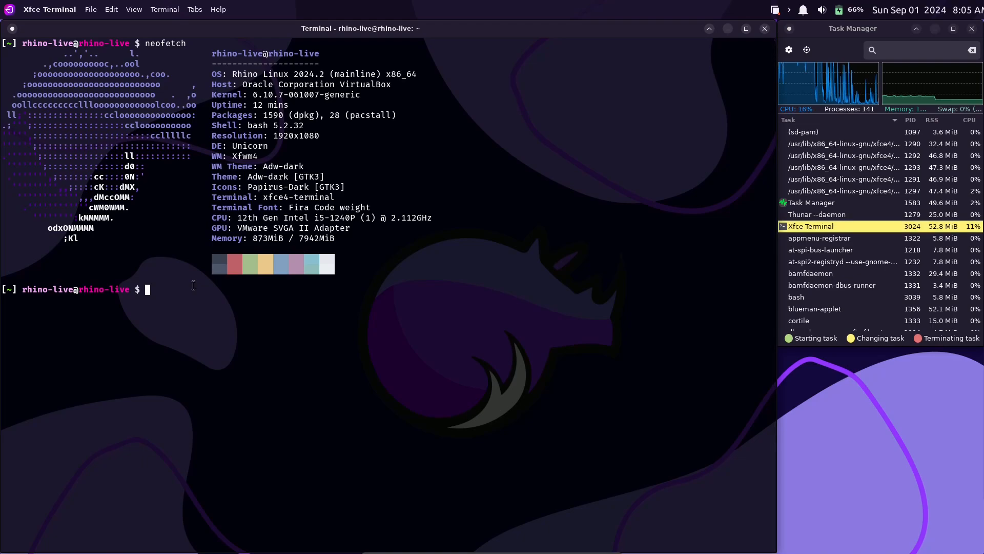
Try to run inxi -sv8 and highlight the "sudo apt install inxi" command in the second terminal tab.
{"action": "type", "text": "inxi -sv8"}
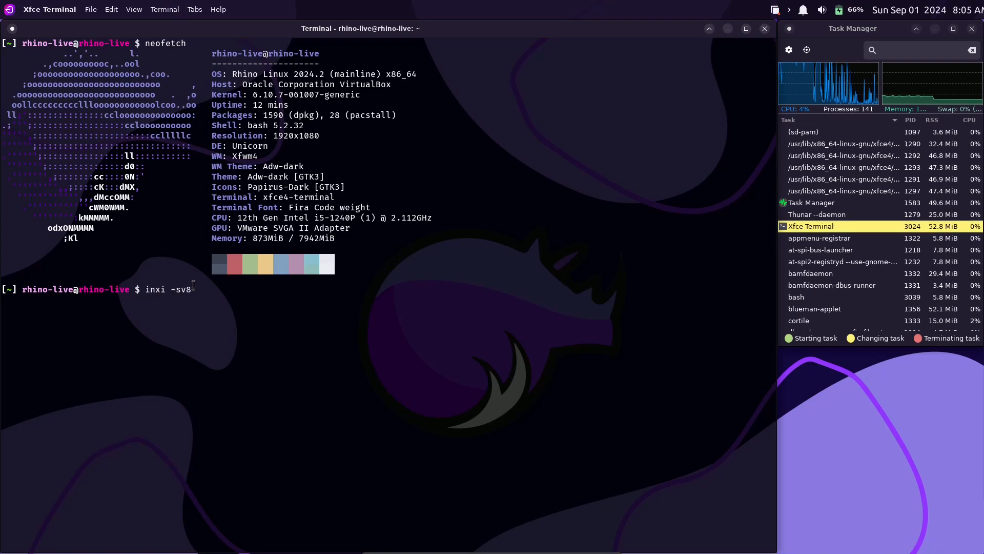
{"action": "key", "text": "Return"}
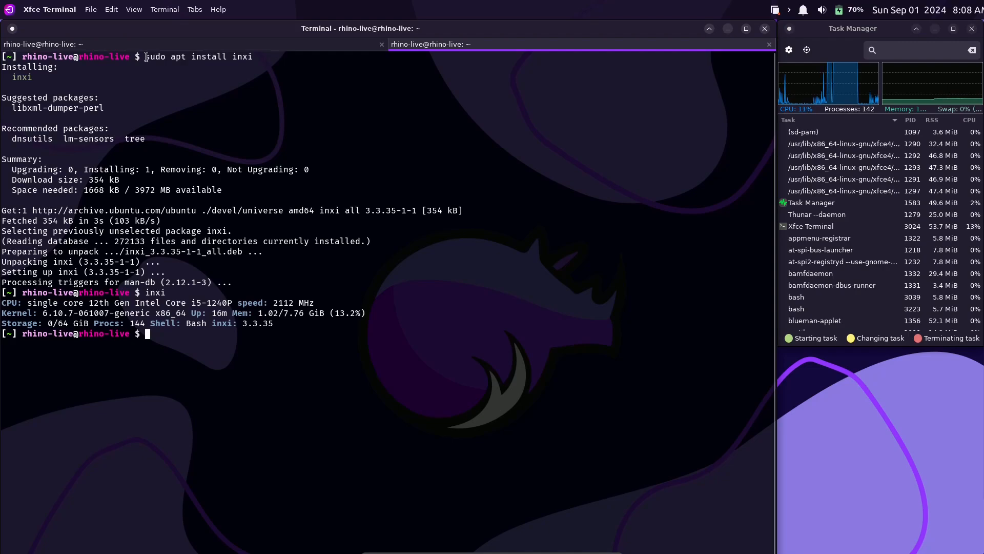
{"action": "left_click_drag", "start_coordinate": [146, 57], "coordinate": [250, 57]}
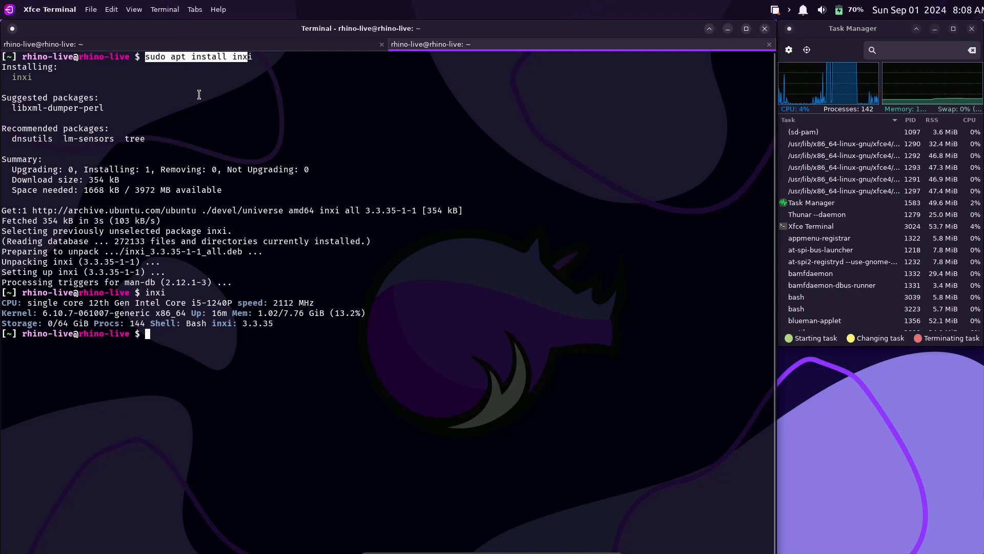
Run inxi -sv8 in the first terminal tab and return to the System section at the start of its output.
{"action": "left_click", "coordinate": [200, 45]}
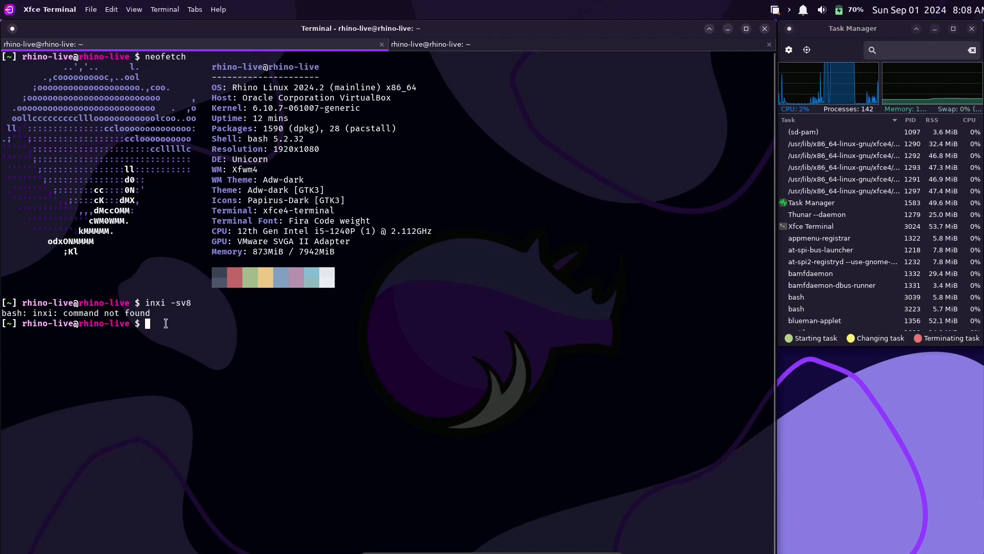
{"action": "type", "text": "inxi"}
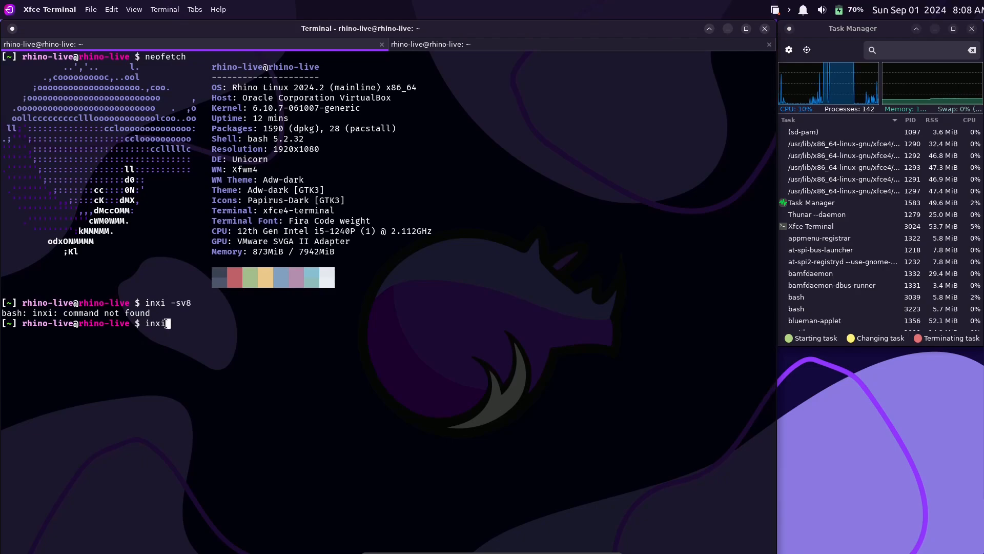
{"action": "type", "text": " -sv"}
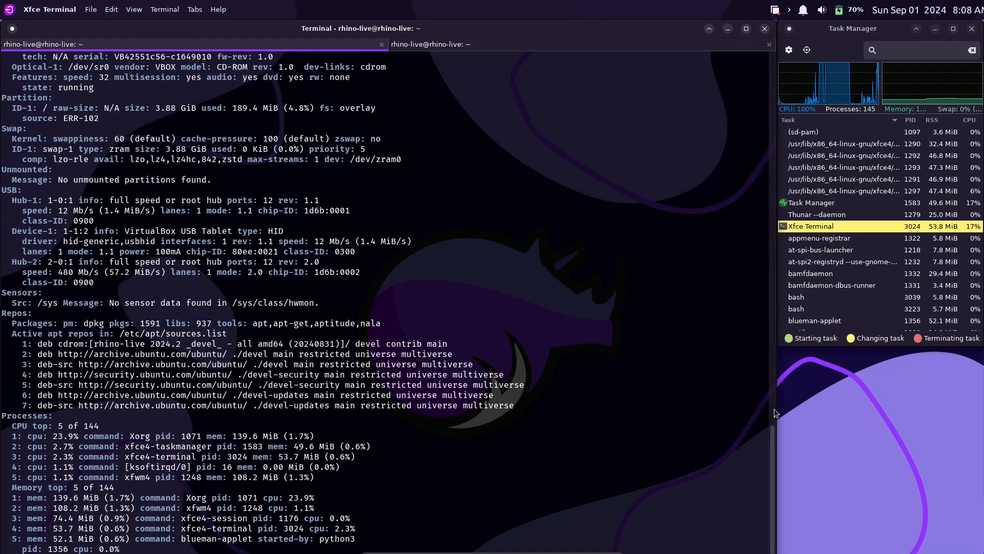
{"action": "scroll", "coordinate": [767, 385], "scroll_direction": "up", "scroll_amount": 1}
{"action": "scroll", "coordinate": [767, 386], "scroll_direction": "up", "scroll_amount": 20}
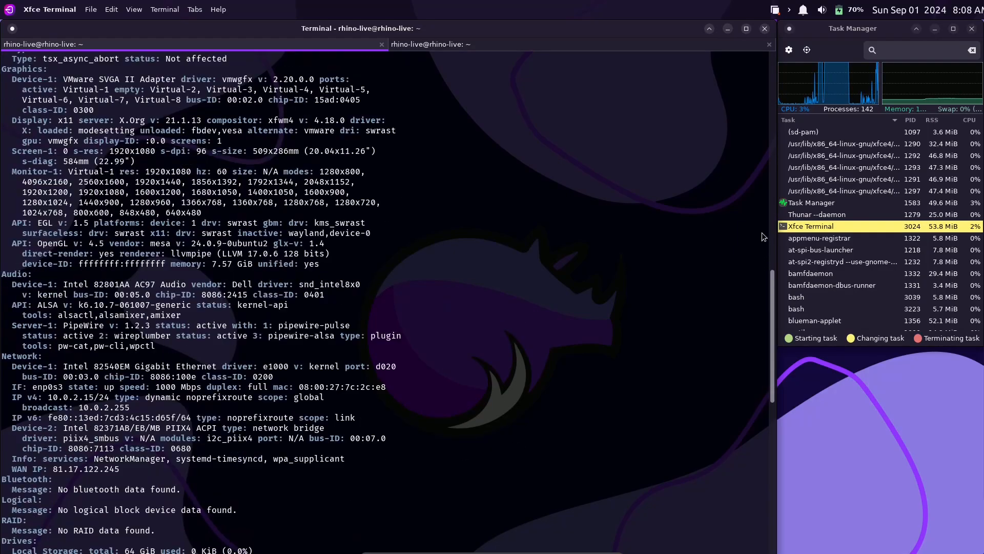
{"action": "scroll", "coordinate": [760, 87], "scroll_direction": "up", "scroll_amount": 7}
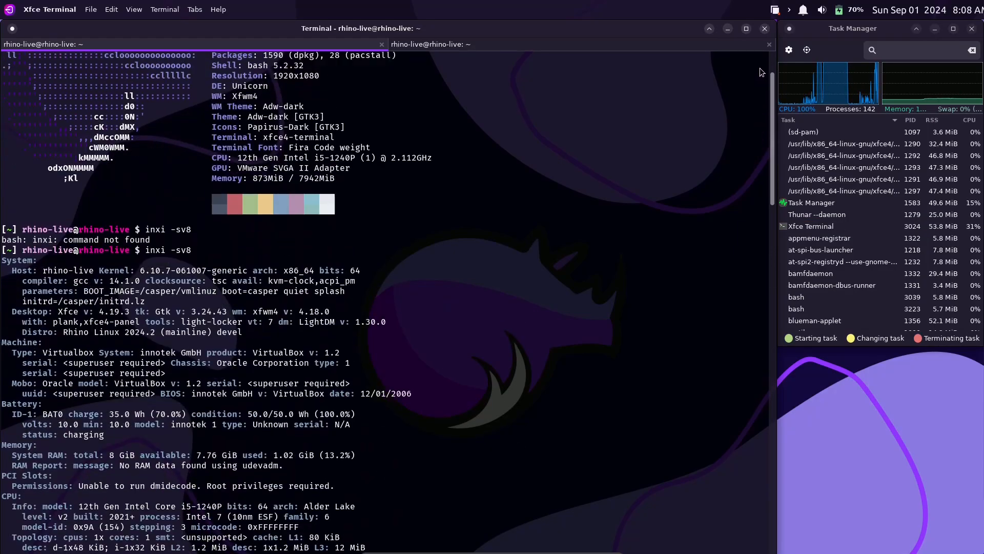
{"action": "scroll", "coordinate": [761, 68], "scroll_direction": "down", "scroll_amount": 5}
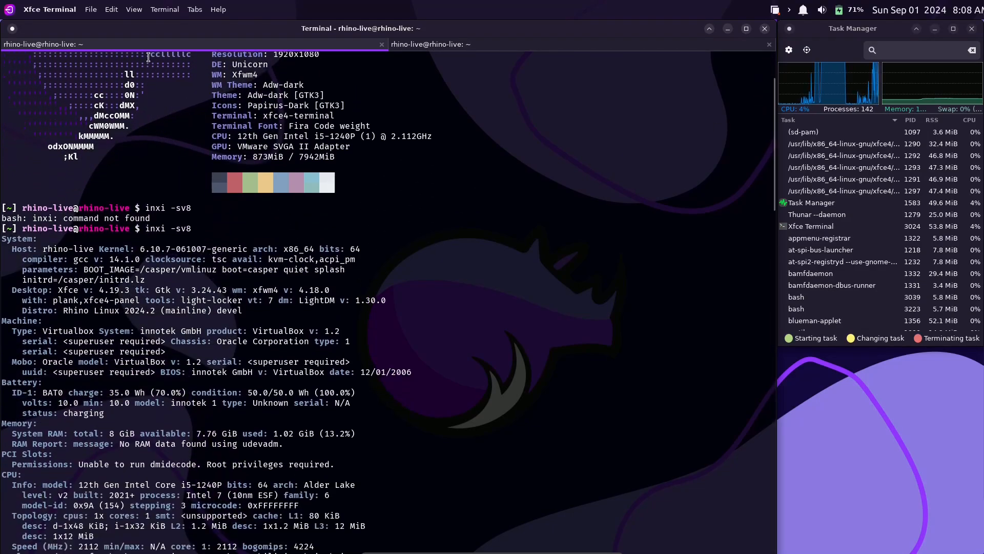
Open the terminal preferences and apply the Black on White color preset.
{"action": "left_click", "coordinate": [112, 13]}
{"action": "left_click", "coordinate": [164, 132]}
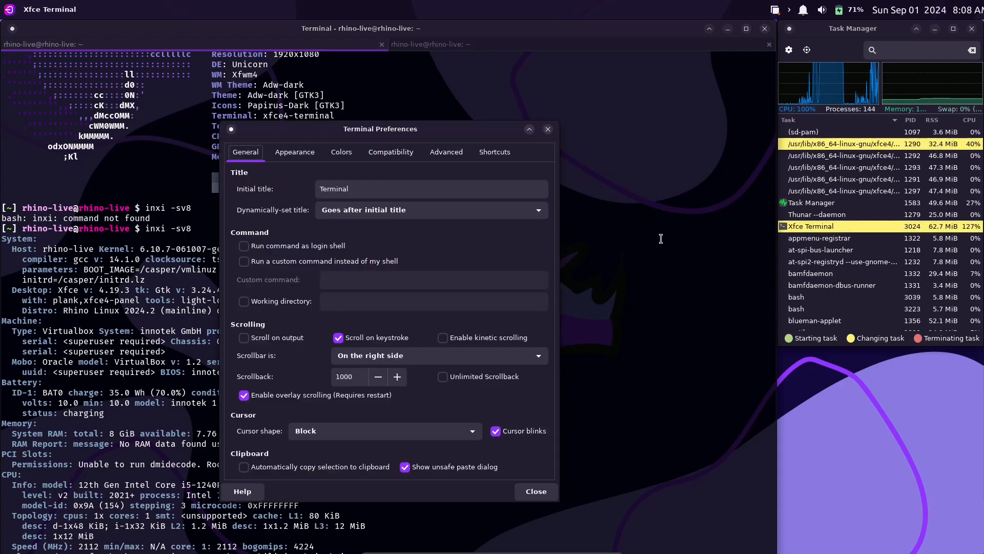
{"action": "left_click_drag", "start_coordinate": [376, 131], "coordinate": [428, 122]}
{"action": "left_click", "coordinate": [393, 145]}
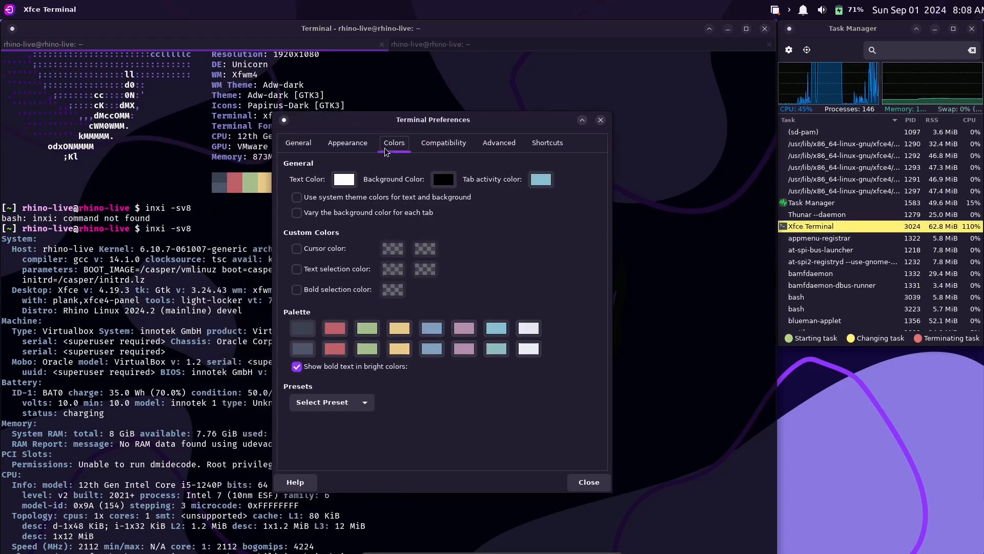
{"action": "left_click", "coordinate": [348, 407]}
{"action": "left_click", "coordinate": [339, 427]}
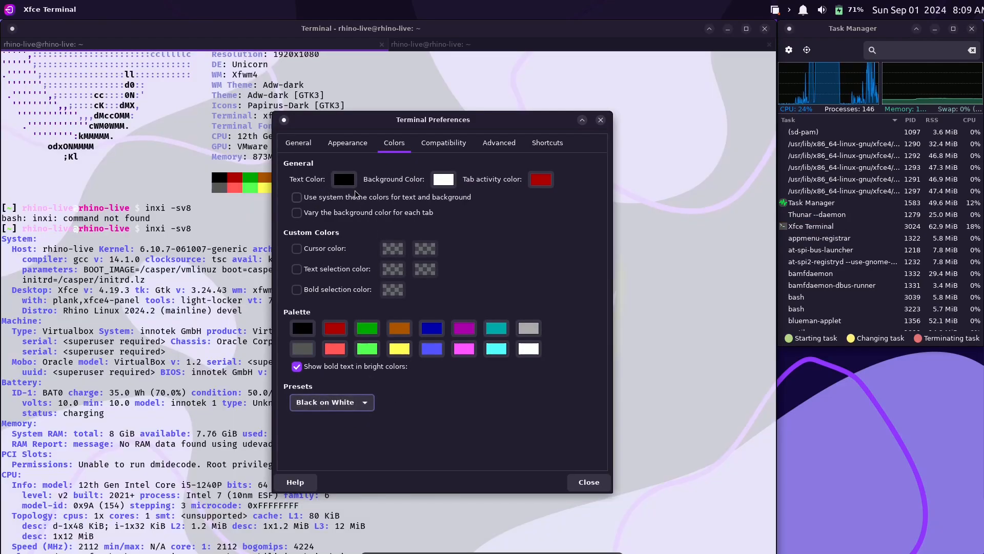
Set the terminal background to None (use solid color) and close the preferences.
{"action": "left_click", "coordinate": [333, 146]}
{"action": "left_click", "coordinate": [424, 282]}
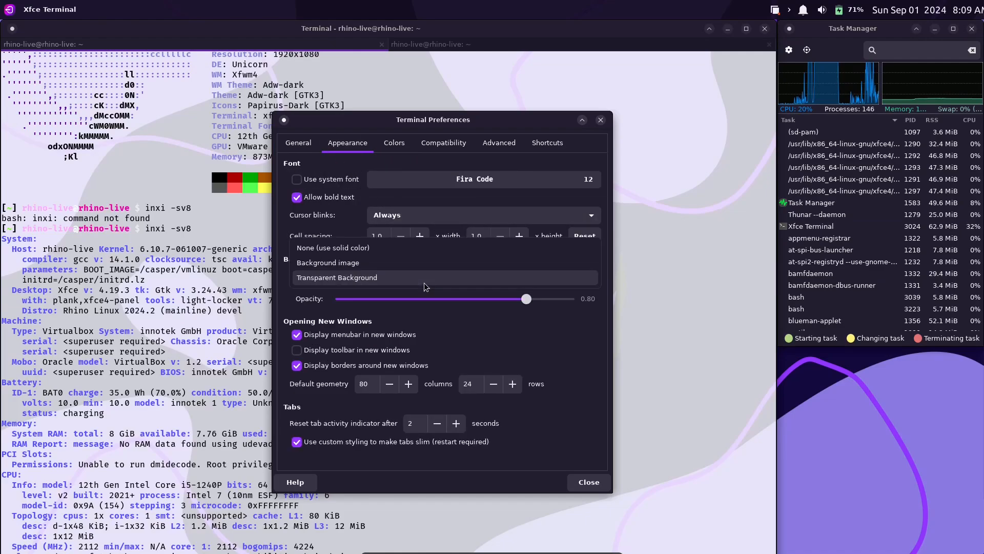
{"action": "left_click", "coordinate": [392, 249]}
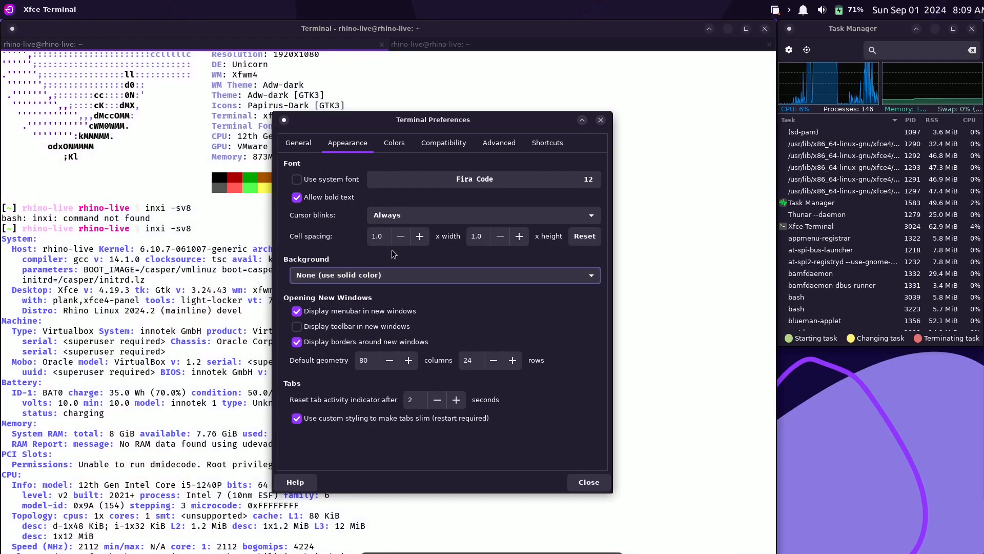
{"action": "left_click", "coordinate": [593, 478]}
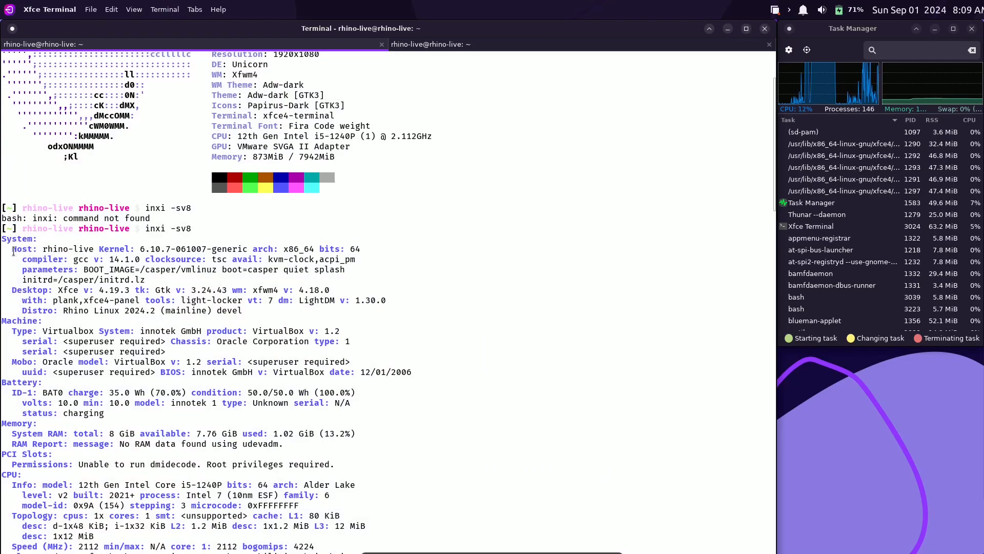
Highlight the host, architecture, compiler and desktop version entries in the System section of the inxi output.
{"action": "left_click_drag", "start_coordinate": [13, 249], "coordinate": [87, 251]}
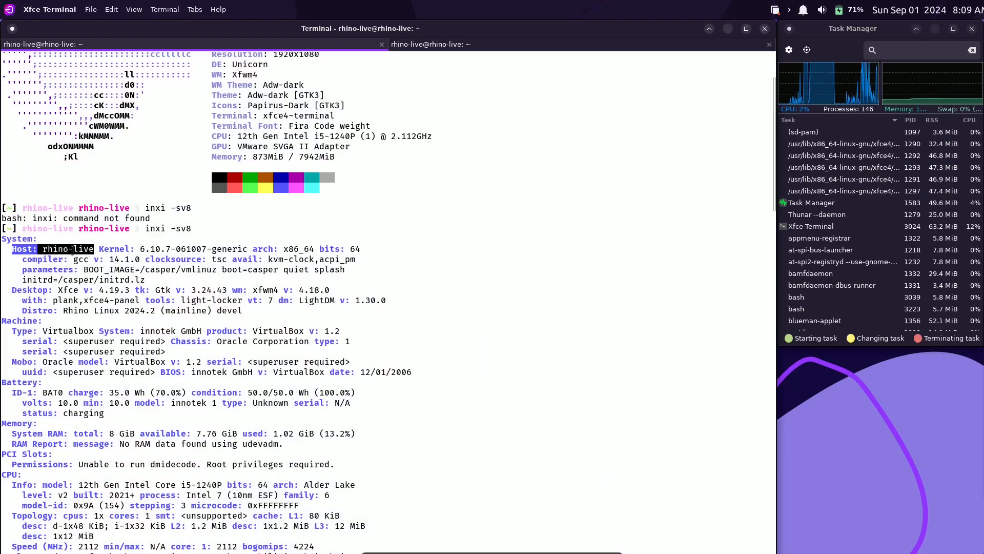
{"action": "left_click_drag", "start_coordinate": [99, 250], "coordinate": [367, 250]}
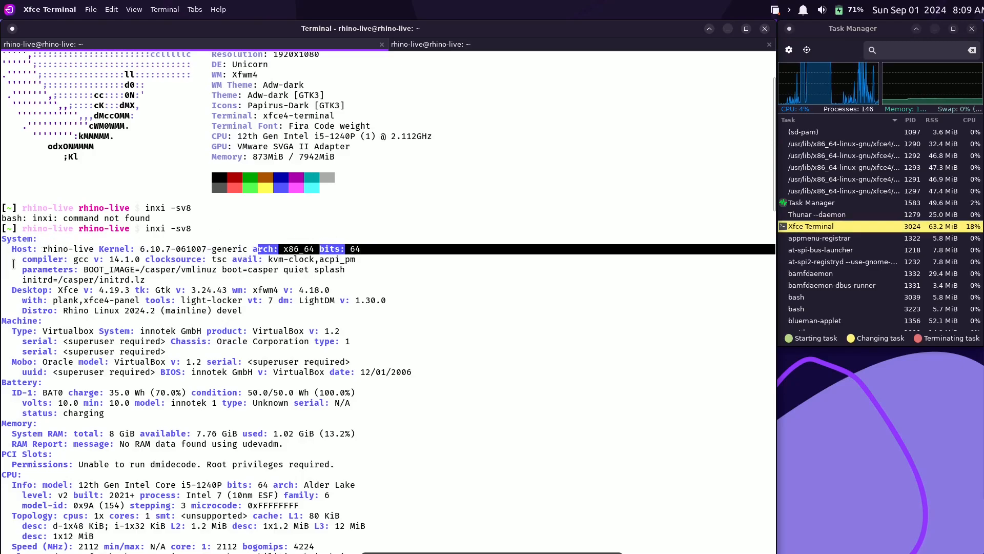
{"action": "left_click_drag", "start_coordinate": [26, 260], "coordinate": [131, 263]}
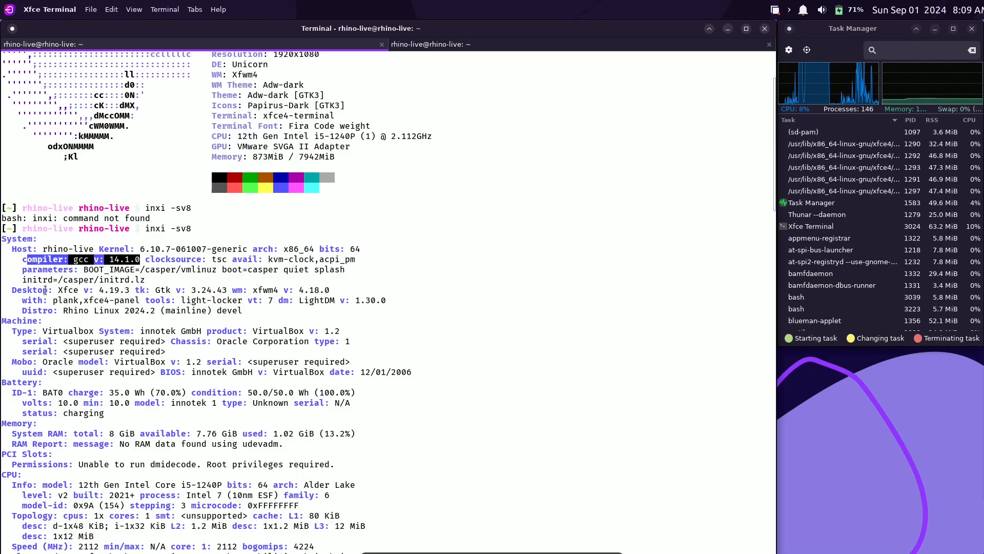
{"action": "left_click_drag", "start_coordinate": [11, 290], "coordinate": [78, 288]}
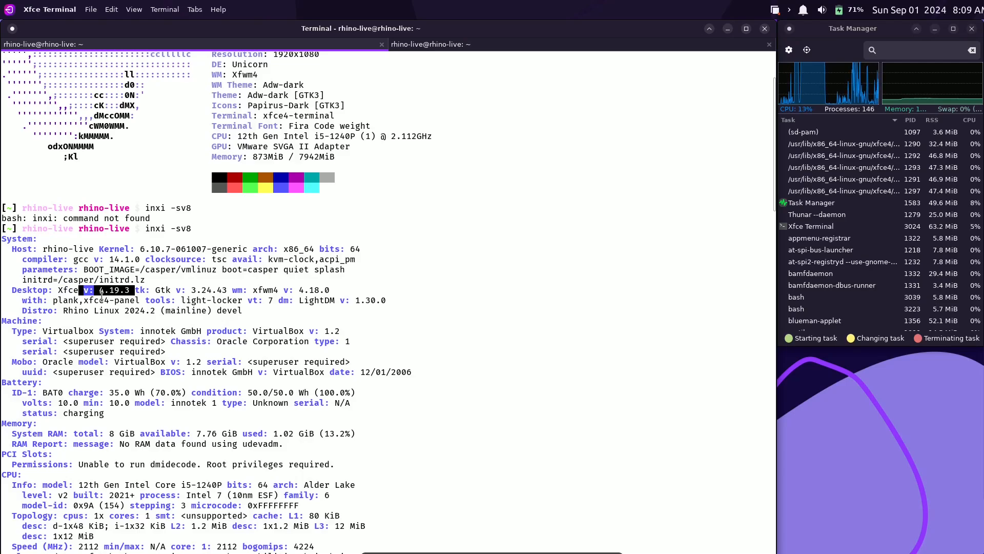
Highlight the toolkit and window manager, display manager and distro entries in the System section of the inxi output.
{"action": "left_click_drag", "start_coordinate": [156, 290], "coordinate": [334, 289]}
{"action": "left_click", "coordinate": [275, 307]}
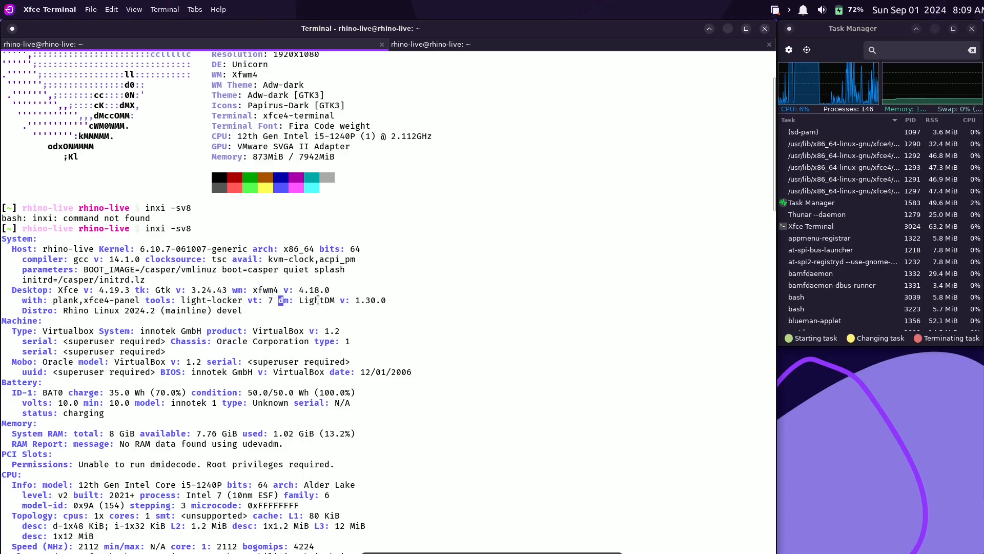
{"action": "left_click_drag", "start_coordinate": [318, 301], "coordinate": [387, 301]}
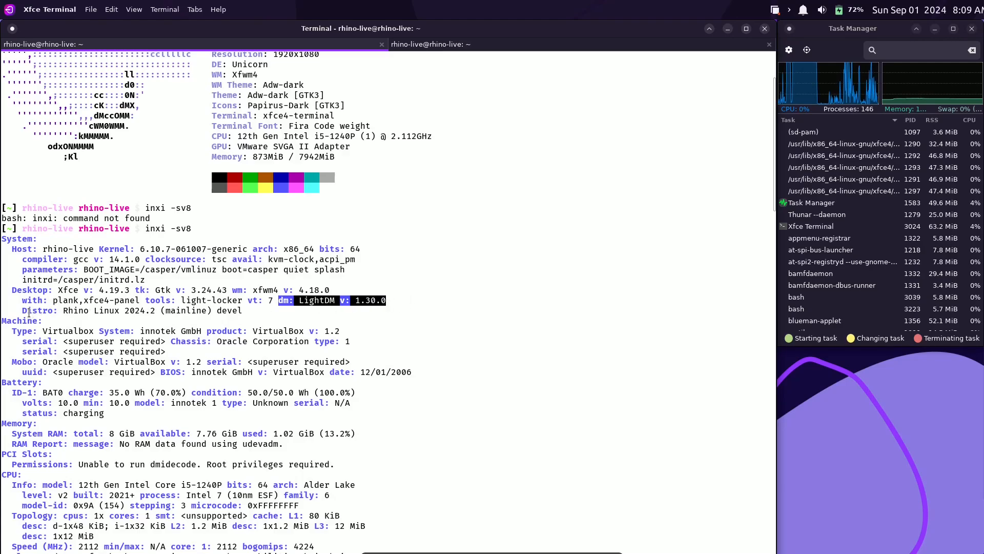
{"action": "left_click_drag", "start_coordinate": [22, 310], "coordinate": [160, 310]}
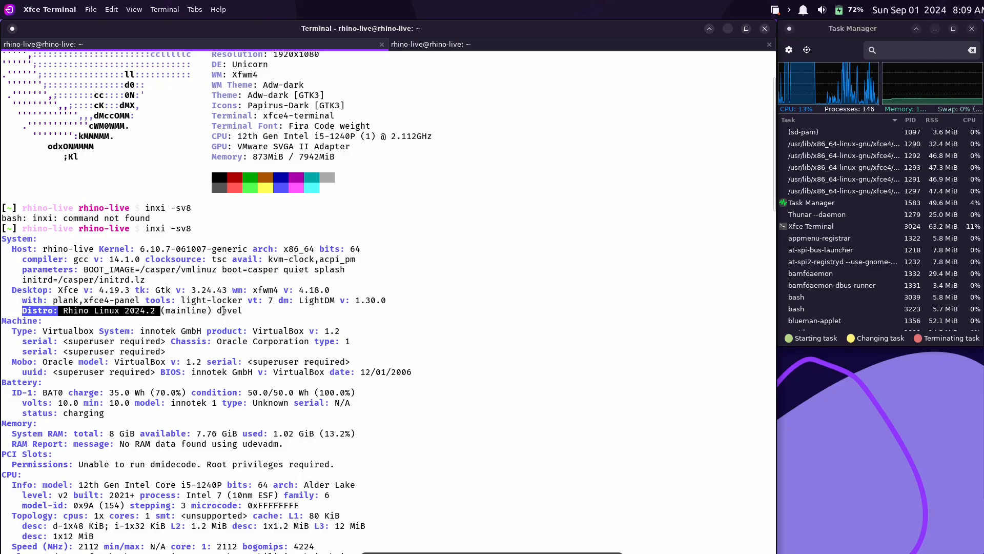
{"action": "left_click_drag", "start_coordinate": [244, 311], "coordinate": [95, 310]}
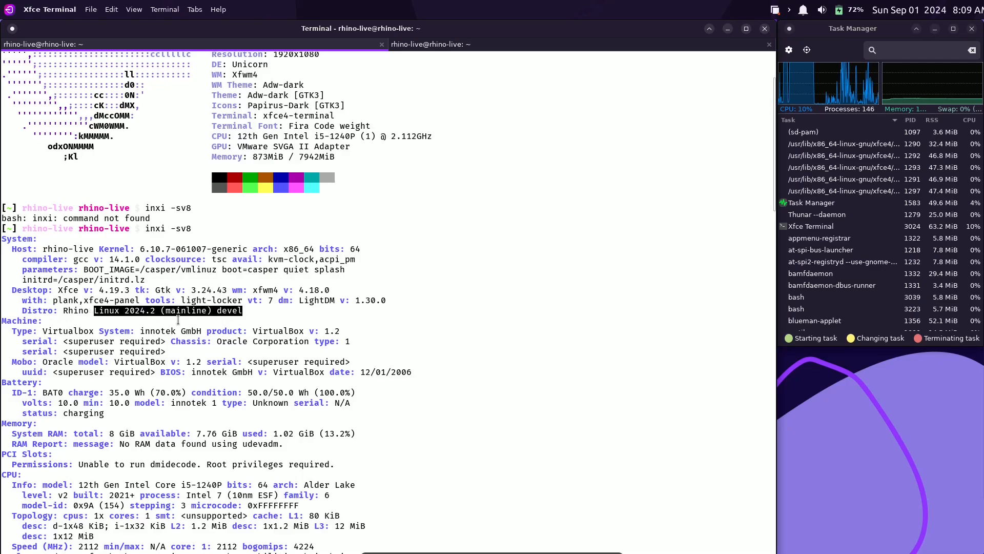
{"action": "left_click", "coordinate": [214, 318]}
{"action": "left_click_drag", "start_coordinate": [218, 311], "coordinate": [250, 312]}
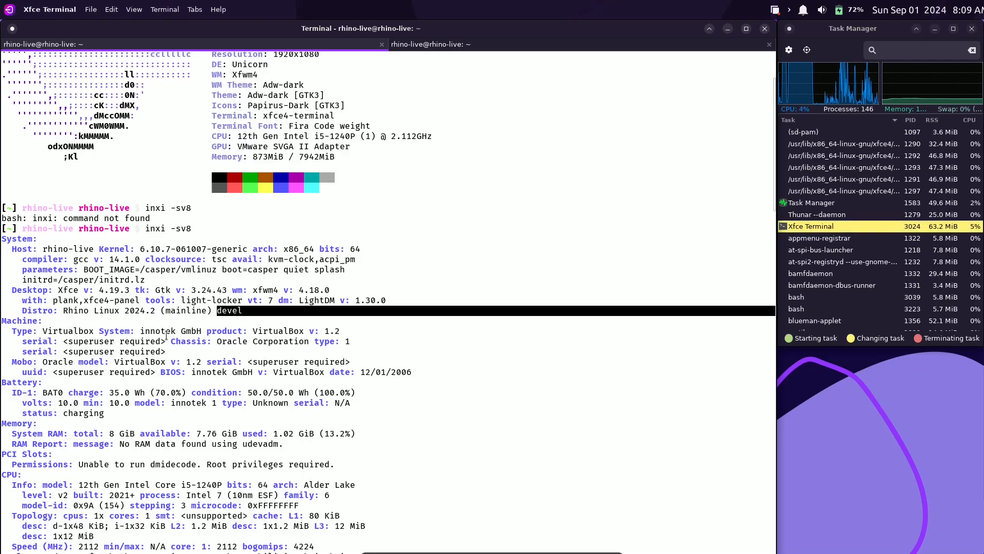
Highlight the Machine section and the used RAM entry in the Memory section of the inxi output.
{"action": "left_click", "coordinate": [159, 337]}
{"action": "left_click_drag", "start_coordinate": [3, 321], "coordinate": [163, 353]}
{"action": "left_click_drag", "start_coordinate": [189, 355], "coordinate": [573, 366]}
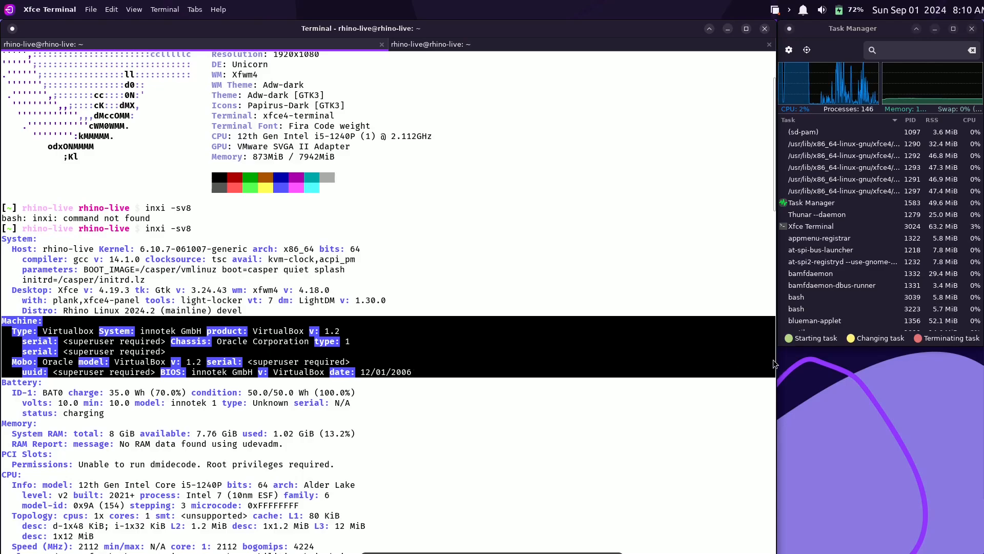
{"action": "left_click_drag", "start_coordinate": [772, 208], "coordinate": [771, 247]}
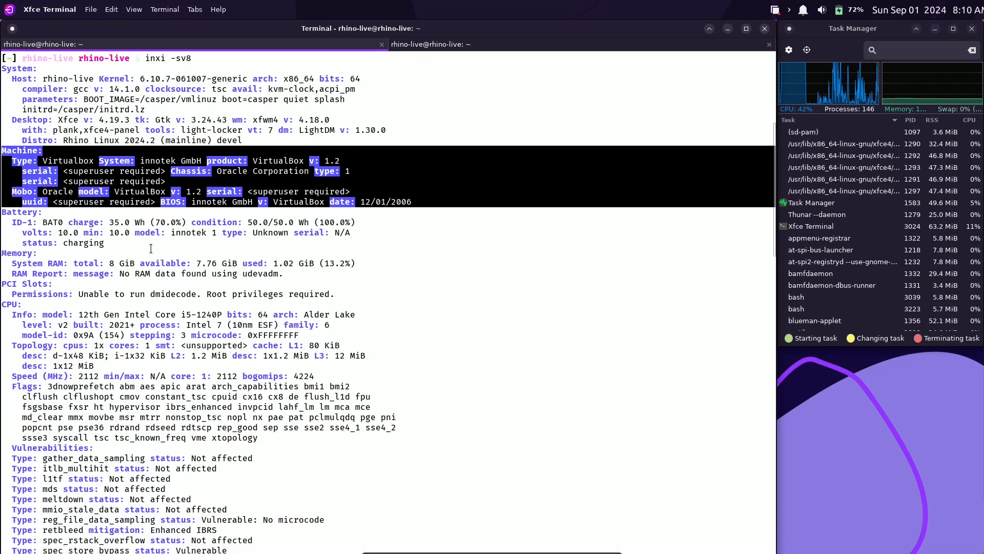
{"action": "left_click_drag", "start_coordinate": [12, 211], "coordinate": [318, 262]}
{"action": "left_click", "coordinate": [279, 279]}
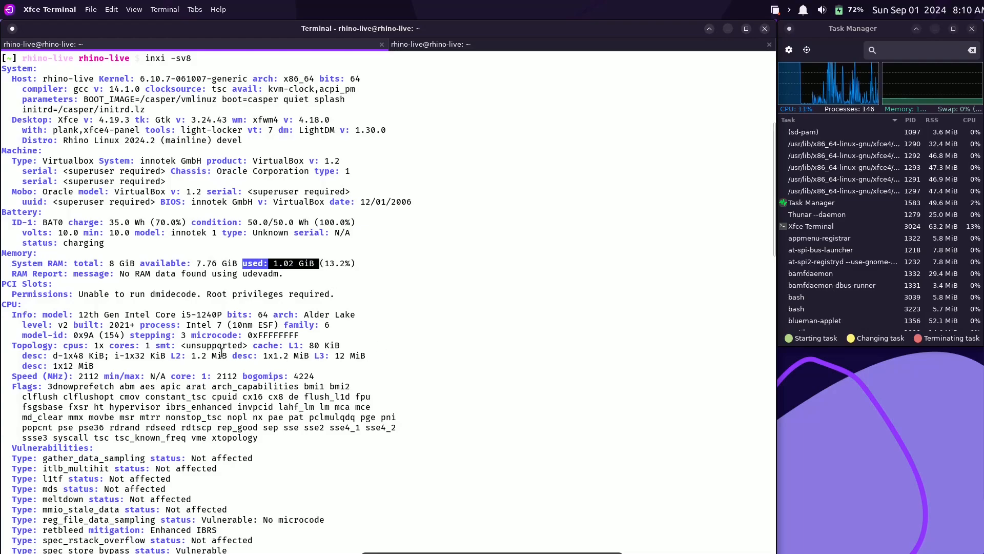
Highlight the CPU section from its heading through the flags, followed by its Vulnerabilities list.
{"action": "left_click_drag", "start_coordinate": [2, 304], "coordinate": [461, 440]}
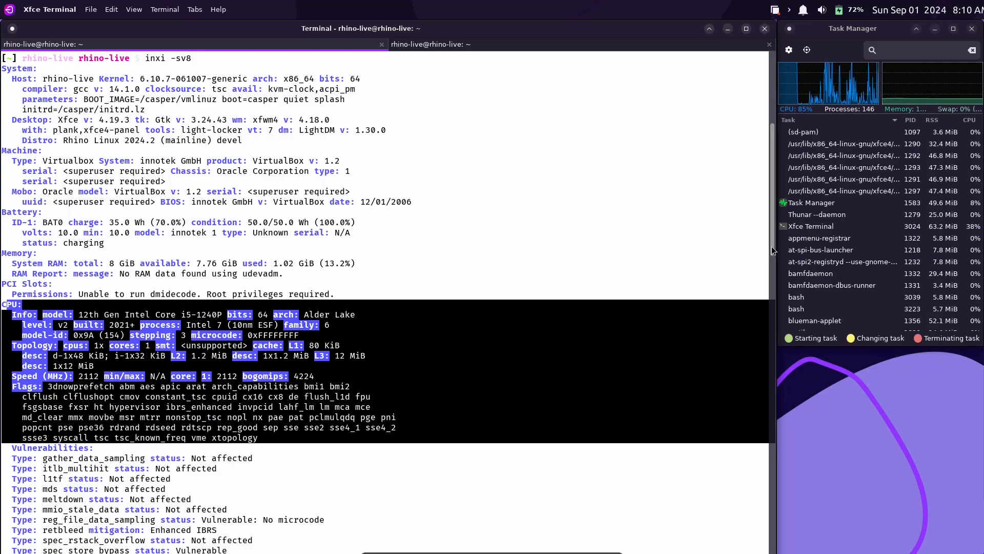
{"action": "scroll", "coordinate": [777, 302], "scroll_direction": "down", "scroll_amount": 3}
{"action": "scroll", "coordinate": [777, 298], "scroll_direction": "down", "scroll_amount": 4}
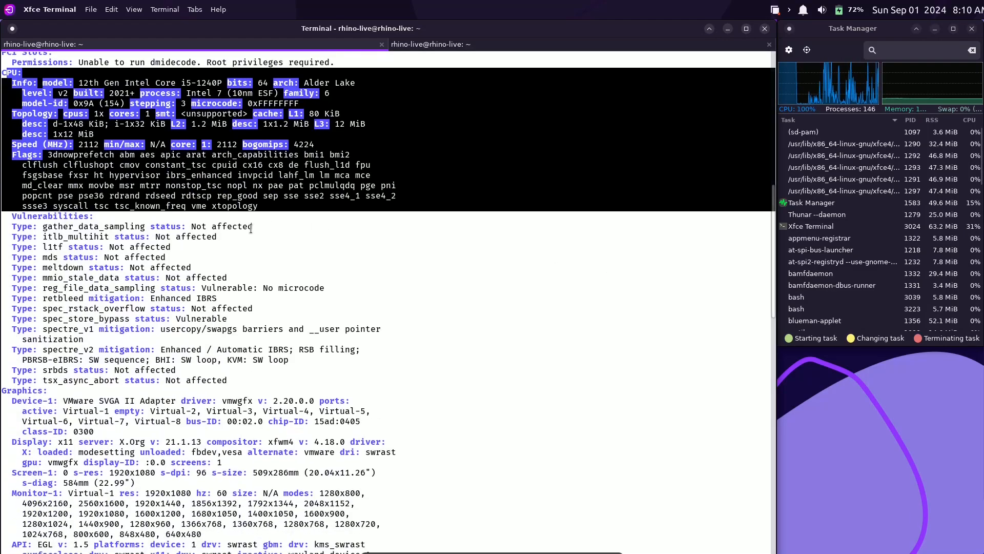
{"action": "left_click_drag", "start_coordinate": [14, 216], "coordinate": [244, 376]}
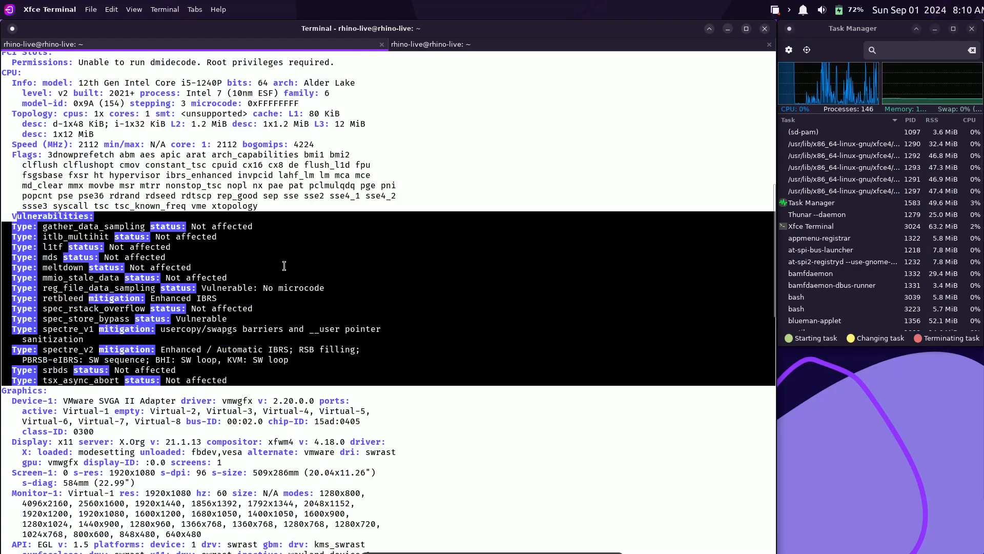
Highlight the graphics device, display server, compositor and Monitor-1 entries in the Graphics section.
{"action": "left_click_drag", "start_coordinate": [773, 287], "coordinate": [774, 343]}
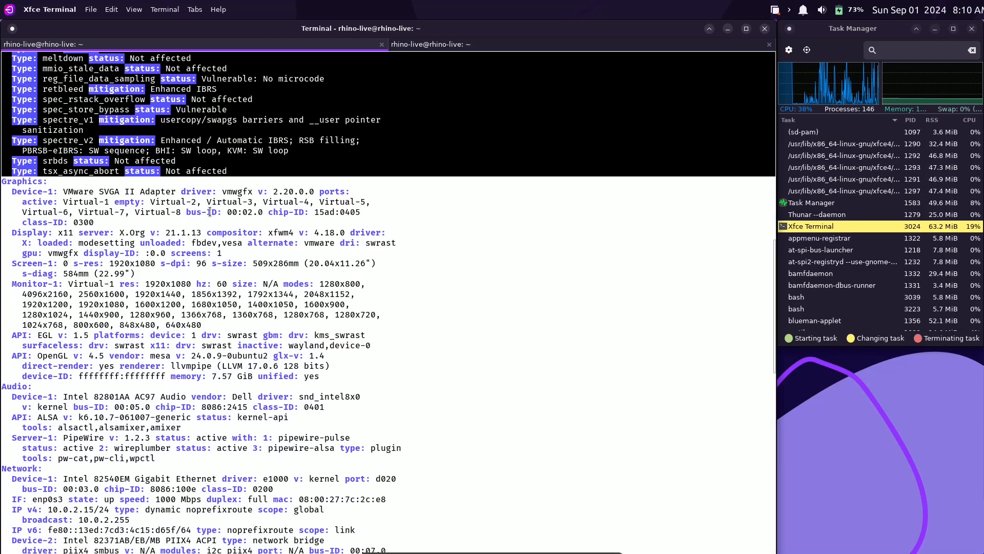
{"action": "left_click_drag", "start_coordinate": [3, 182], "coordinate": [59, 199]}
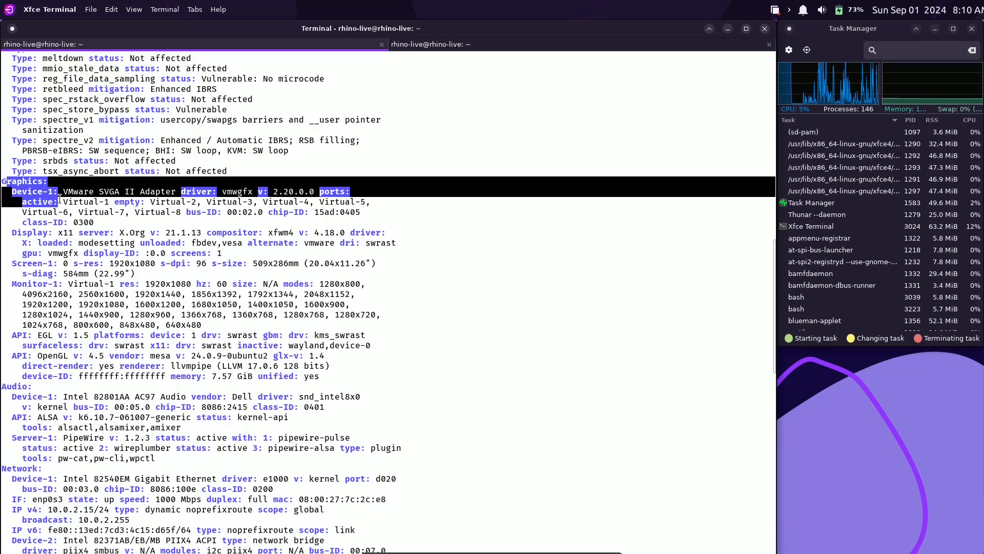
{"action": "left_click", "coordinate": [108, 217]}
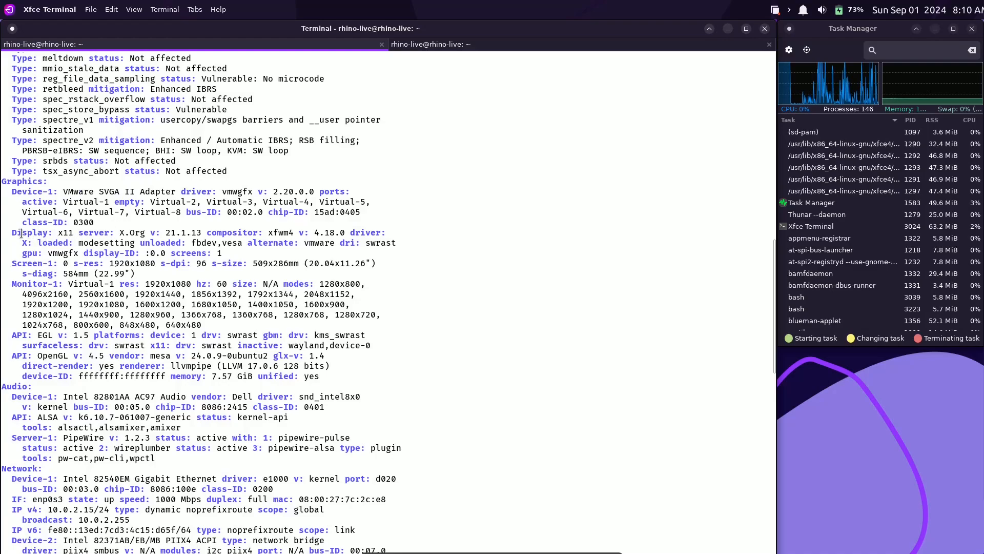
{"action": "left_click_drag", "start_coordinate": [12, 233], "coordinate": [207, 234]}
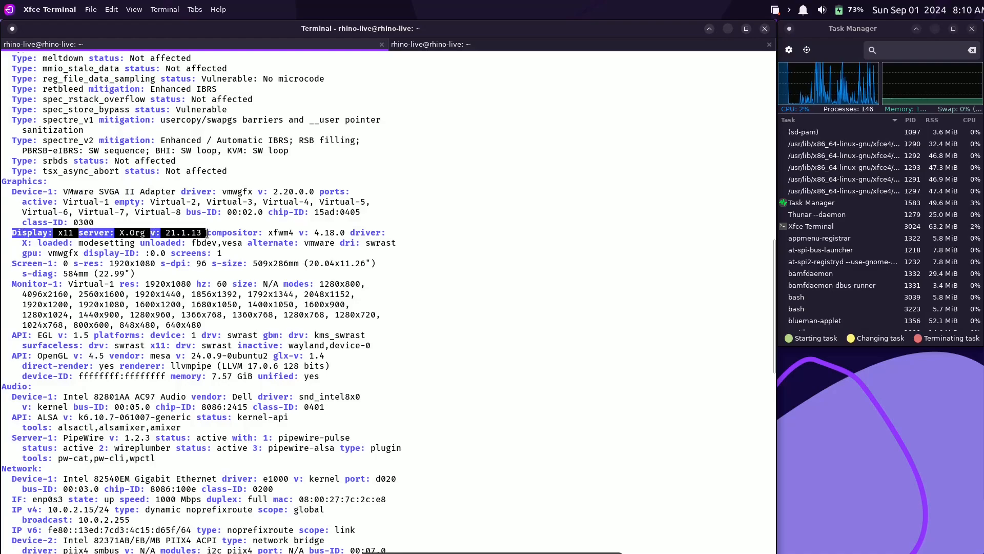
{"action": "left_click", "coordinate": [211, 235]}
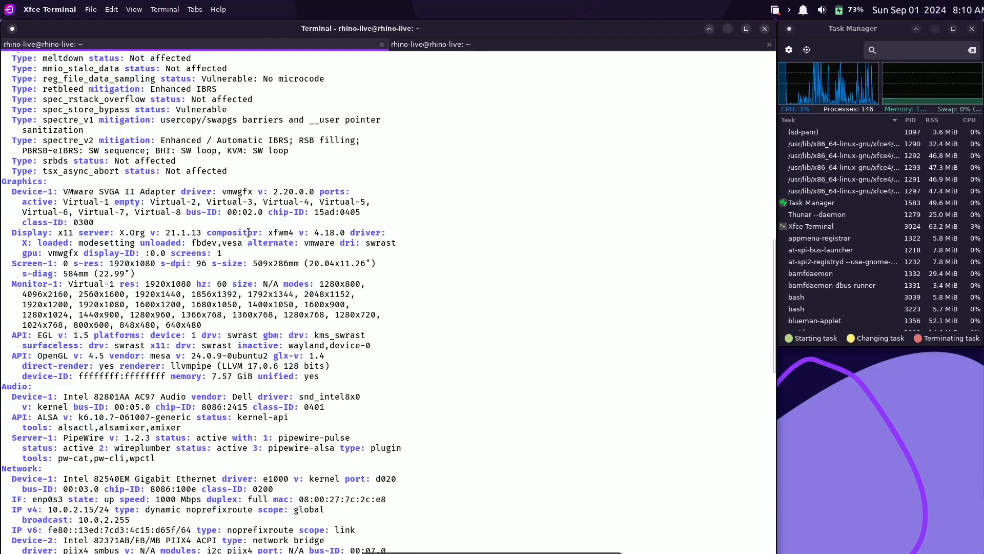
{"action": "left_click_drag", "start_coordinate": [268, 234], "coordinate": [342, 233]}
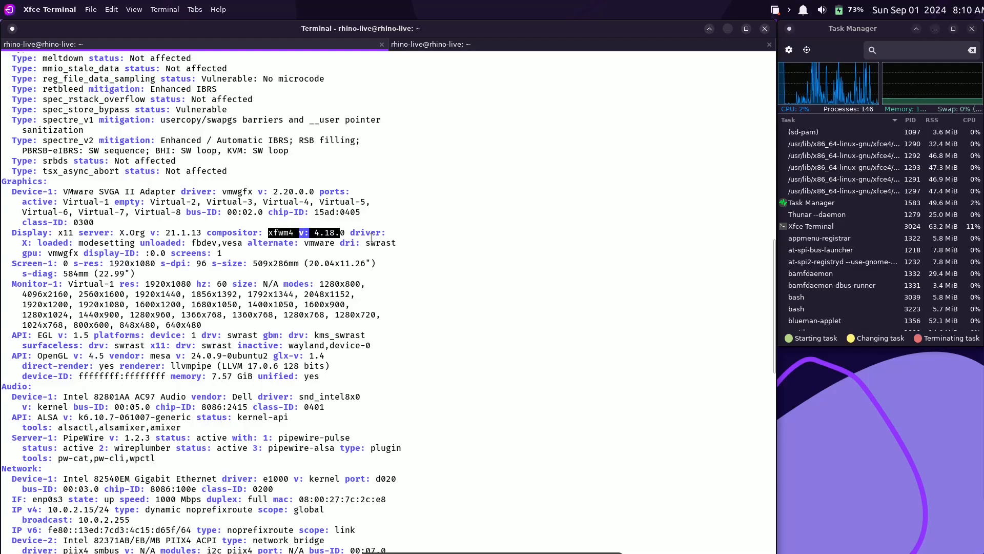
{"action": "left_click", "coordinate": [331, 252]}
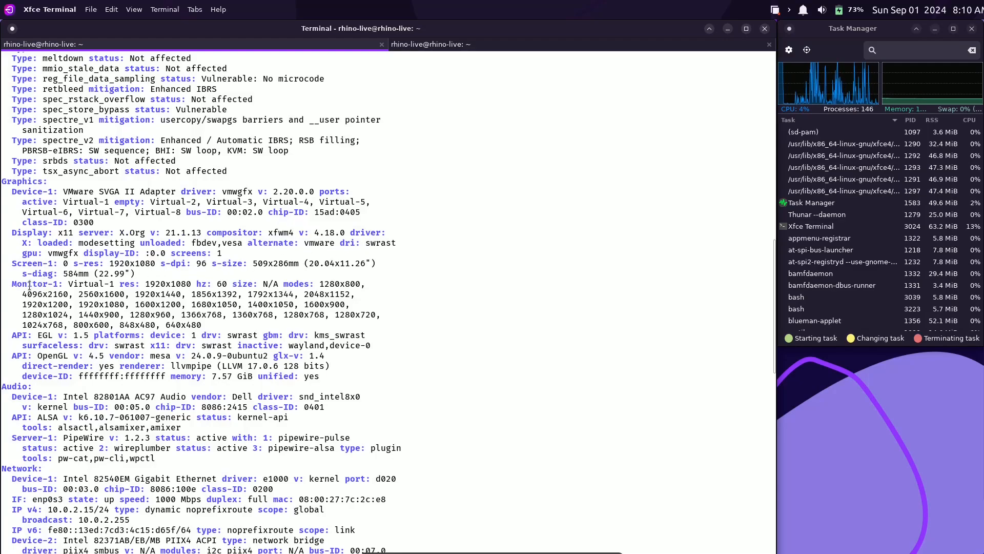
{"action": "left_click_drag", "start_coordinate": [17, 284], "coordinate": [241, 321]}
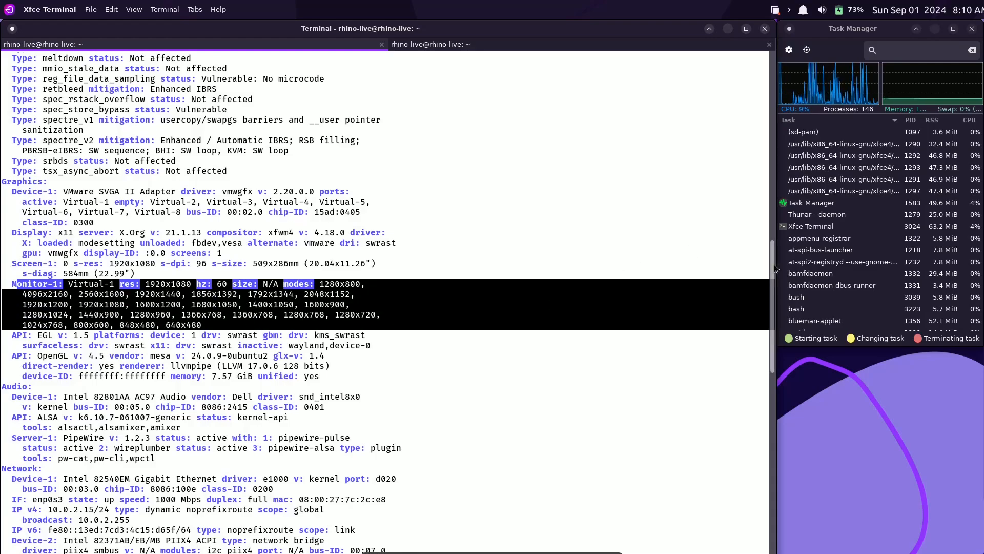
Highlight the EGL, OpenGL, Mesa and renderer entries in the Graphics section's API lines.
{"action": "left_click_drag", "start_coordinate": [774, 263], "coordinate": [770, 283]}
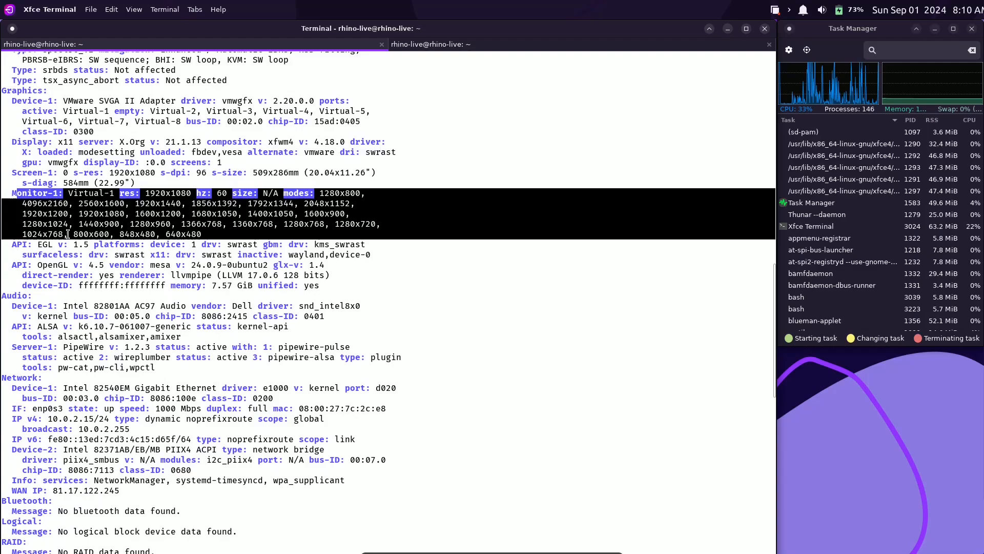
{"action": "left_click_drag", "start_coordinate": [38, 243], "coordinate": [92, 247]}
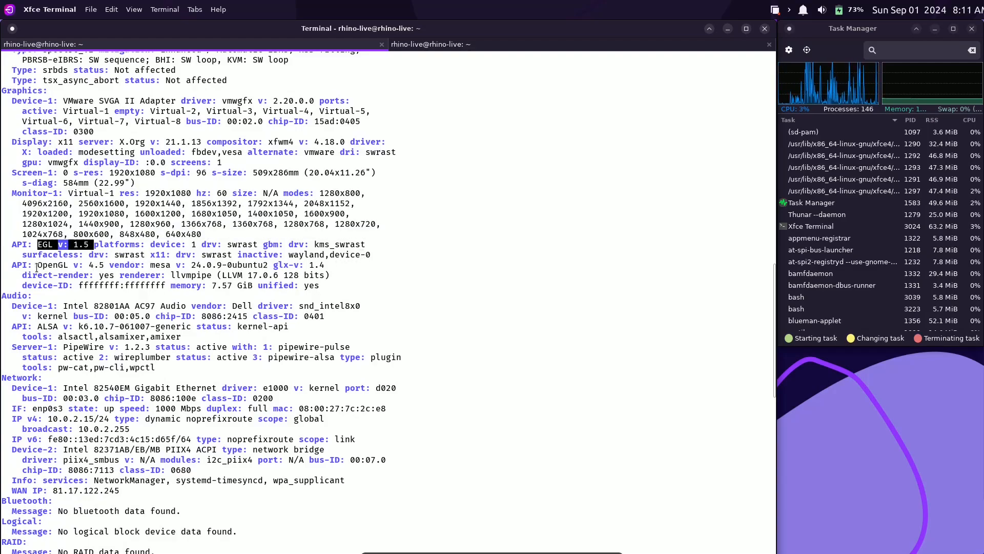
{"action": "left_click_drag", "start_coordinate": [38, 267], "coordinate": [82, 267]}
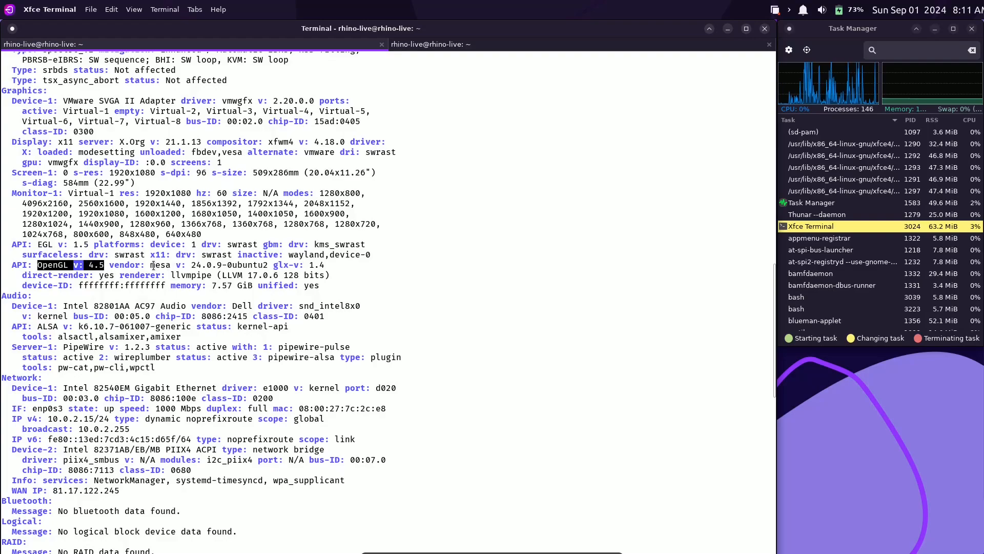
{"action": "left_click_drag", "start_coordinate": [151, 265], "coordinate": [261, 265]}
{"action": "left_click", "coordinate": [284, 300]}
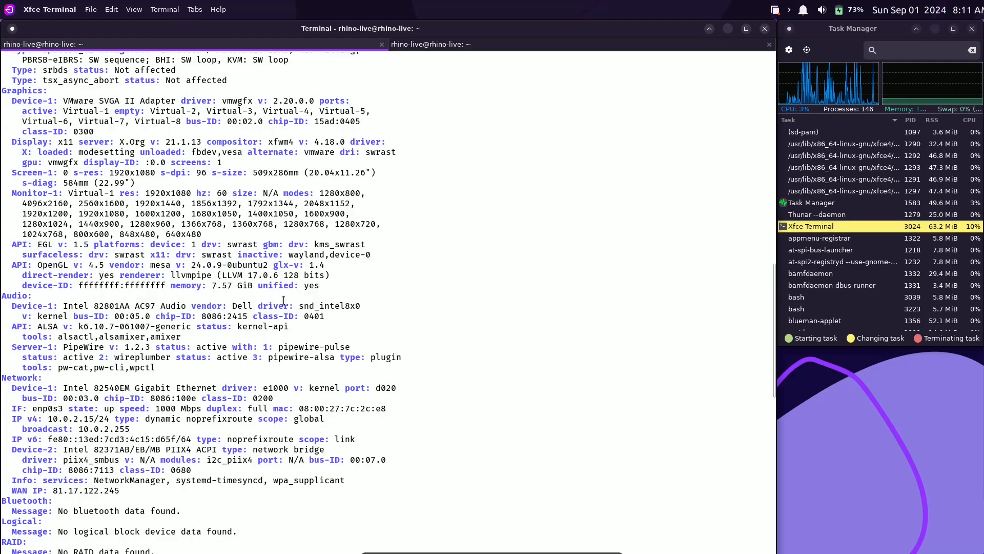
{"action": "left_click_drag", "start_coordinate": [171, 277], "coordinate": [320, 277]}
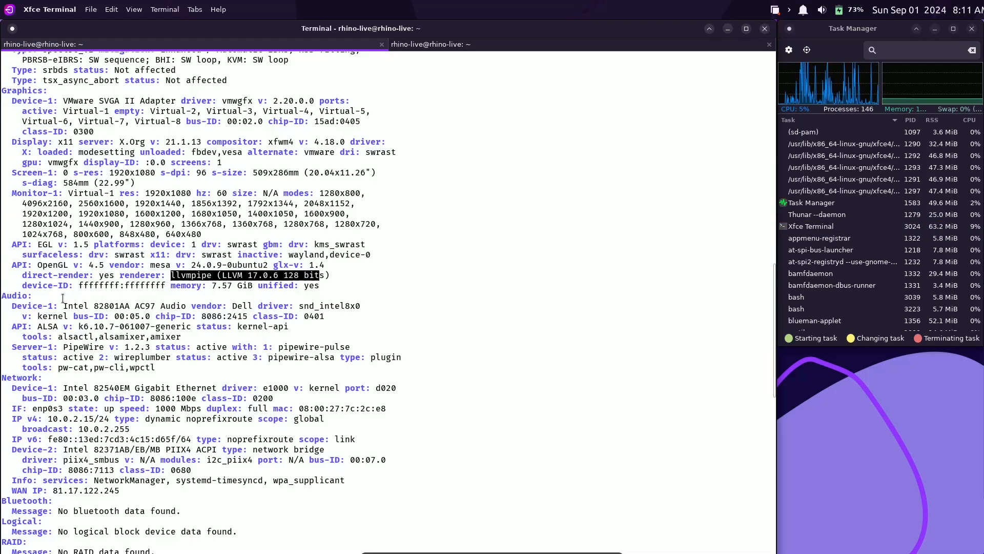
Highlight the Audio section with its PipeWire and ALSA versions, plus the block from Network through Drives.
{"action": "left_click_drag", "start_coordinate": [4, 297], "coordinate": [179, 365]}
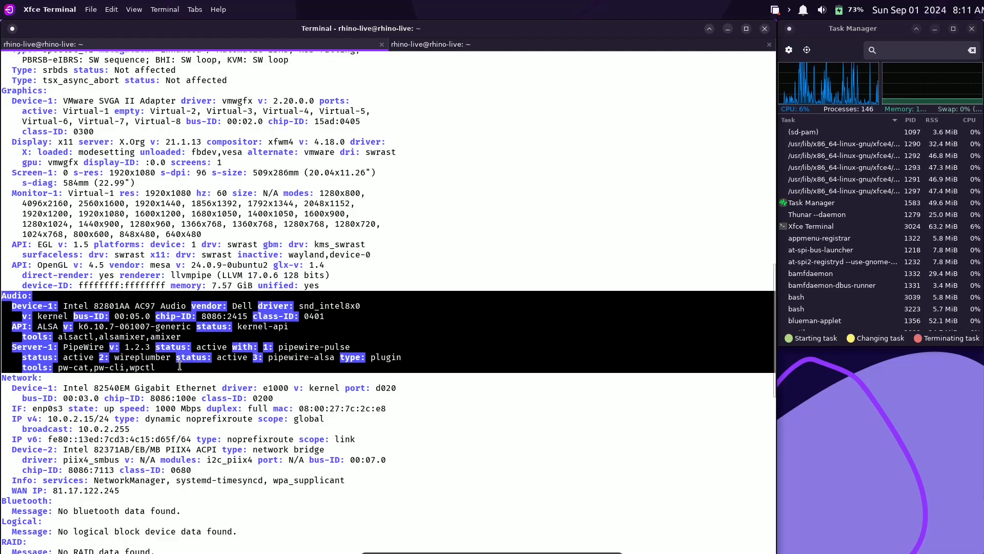
{"action": "scroll", "coordinate": [772, 322], "scroll_direction": "down", "scroll_amount": 5}
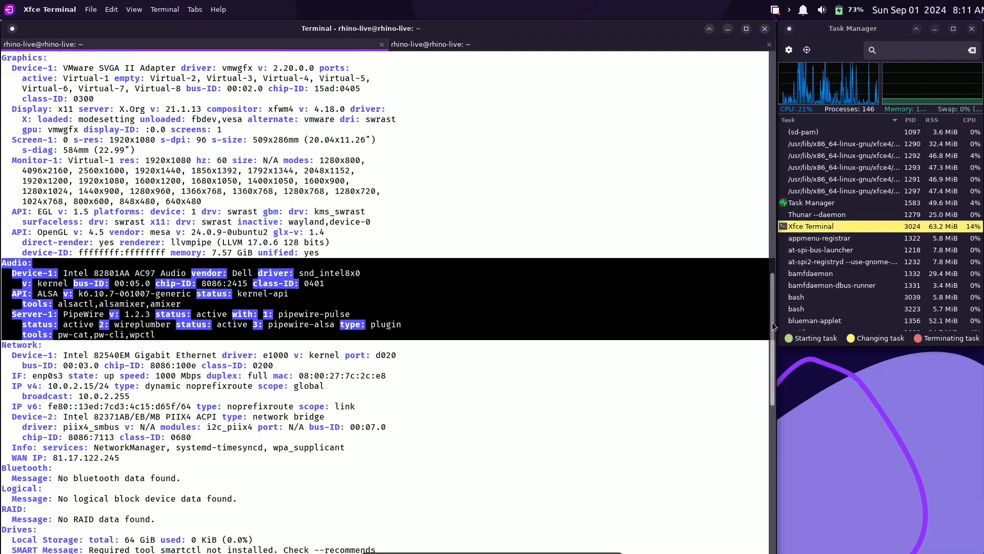
{"action": "left_click", "coordinate": [446, 238]}
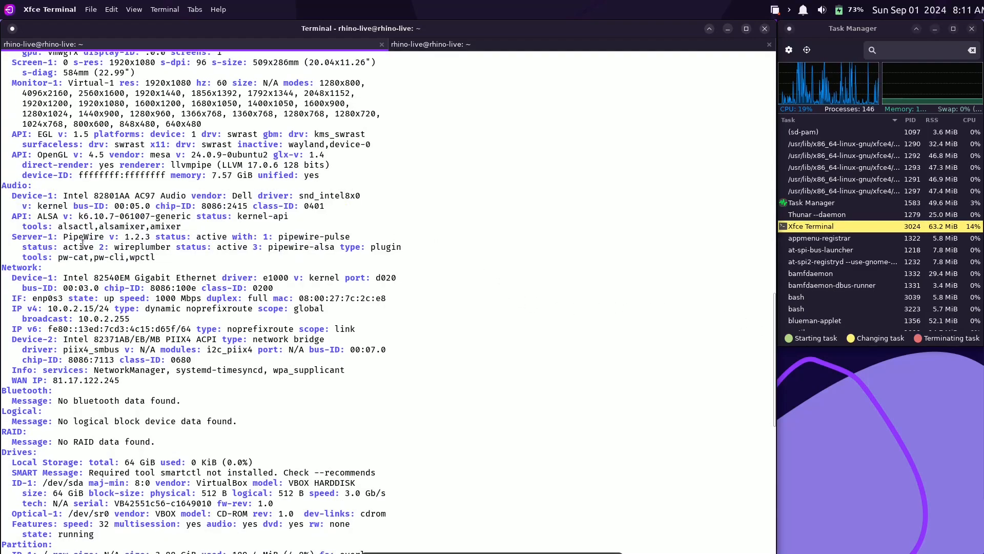
{"action": "left_click_drag", "start_coordinate": [63, 236], "coordinate": [150, 236]}
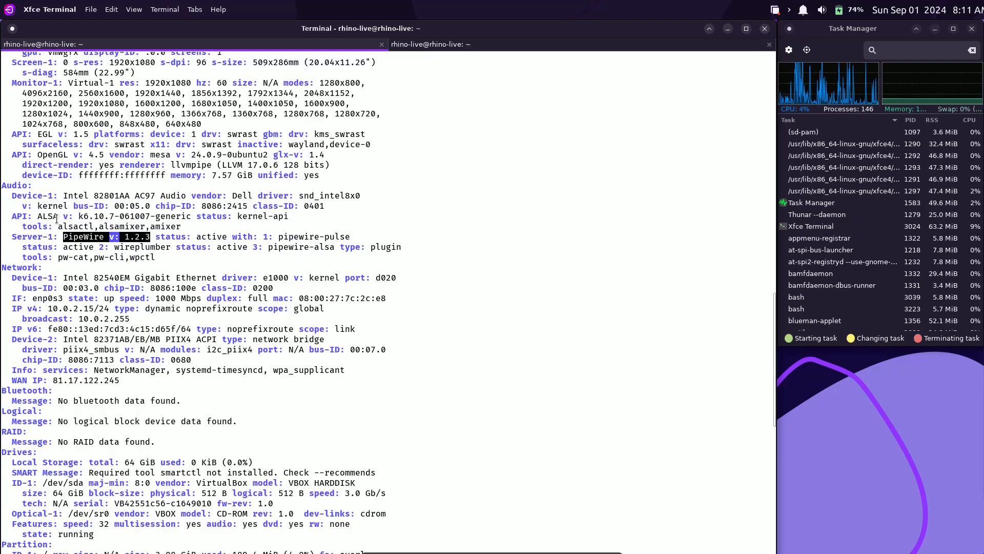
{"action": "left_click_drag", "start_coordinate": [38, 215], "coordinate": [201, 217]}
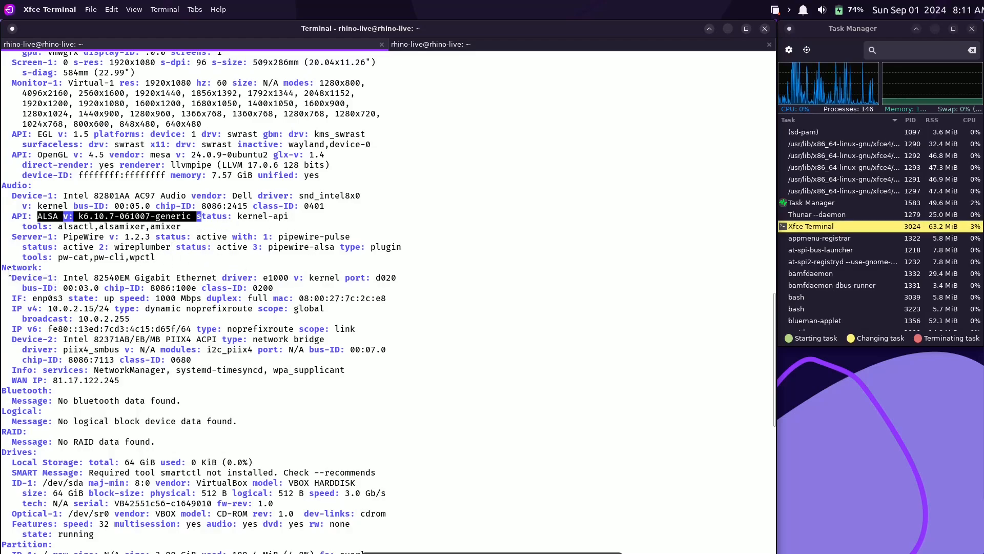
{"action": "left_click_drag", "start_coordinate": [3, 268], "coordinate": [301, 528]}
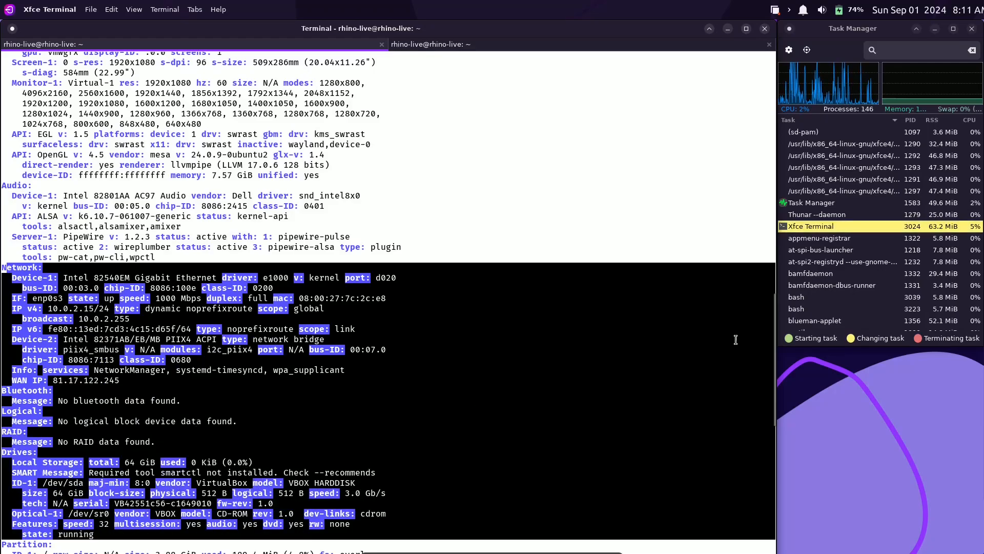
Highlight the uptime, init system and shell version entries in the Info section at the end of the inxi output.
{"action": "left_click_drag", "start_coordinate": [773, 332], "coordinate": [768, 462]}
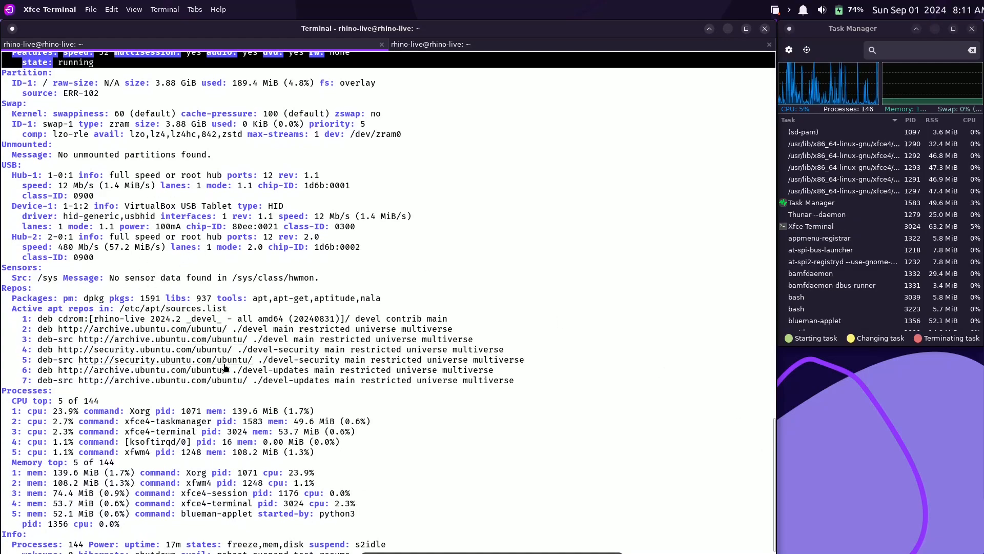
{"action": "left_click_drag", "start_coordinate": [772, 445], "coordinate": [770, 485]}
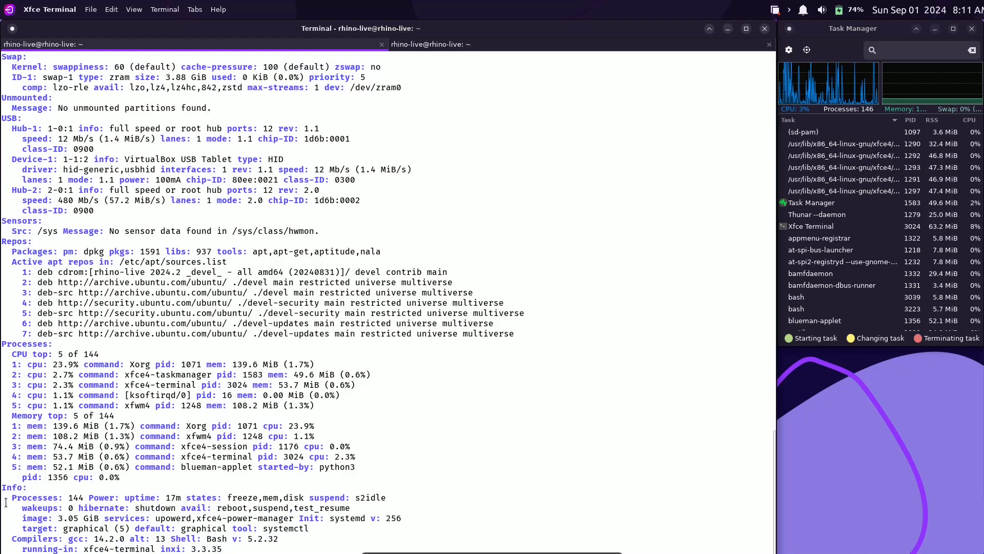
{"action": "left_click_drag", "start_coordinate": [12, 497], "coordinate": [179, 499]}
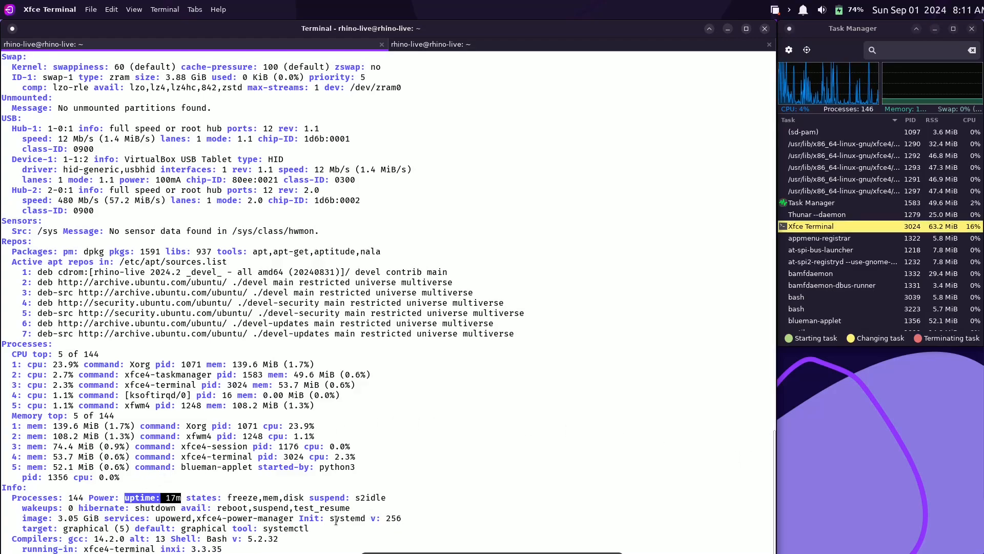
{"action": "left_click_drag", "start_coordinate": [304, 519], "coordinate": [405, 520]}
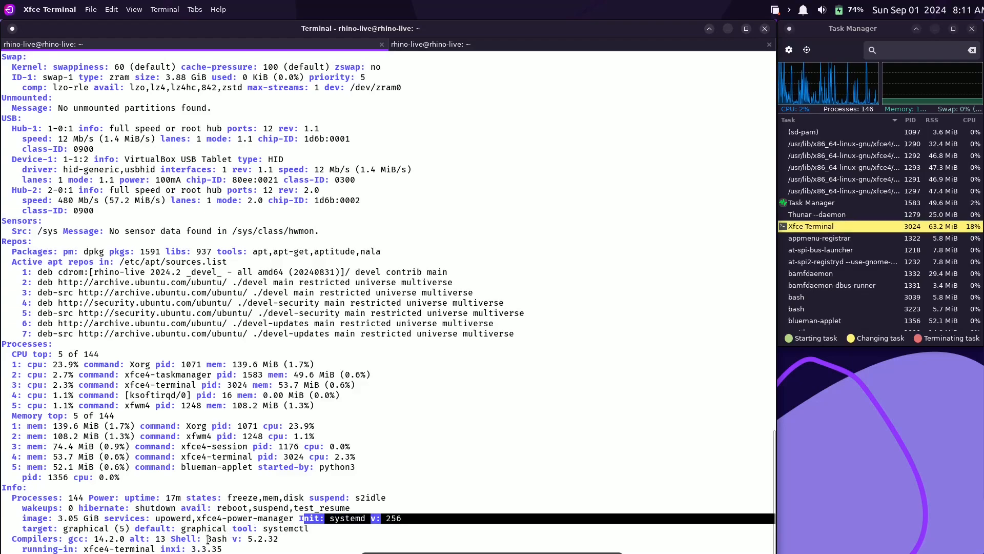
{"action": "left_click_drag", "start_coordinate": [206, 538], "coordinate": [281, 540]}
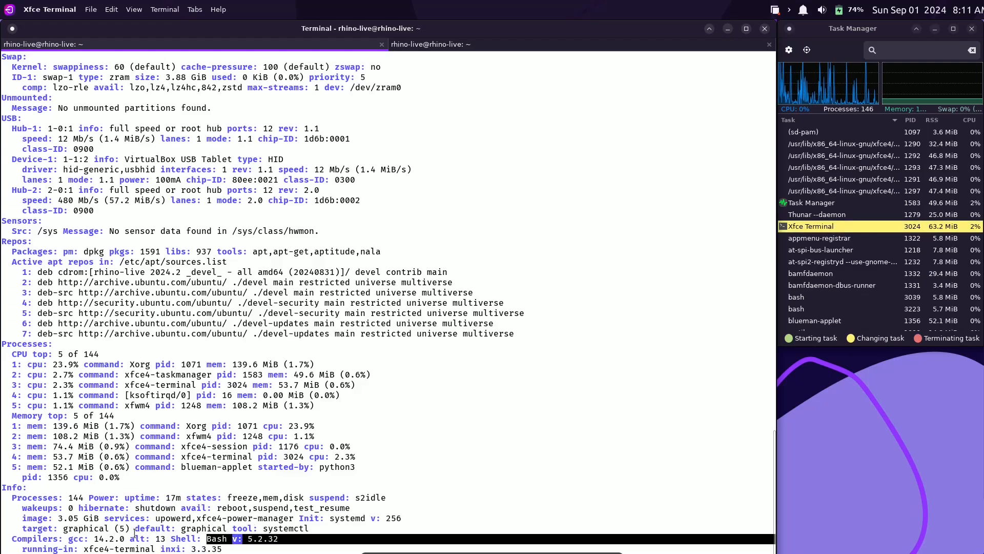
Highlight the gcc and inxi version entries in the Info section of the system report, and clear the selection.
{"action": "left_click_drag", "start_coordinate": [64, 539], "coordinate": [126, 538]}
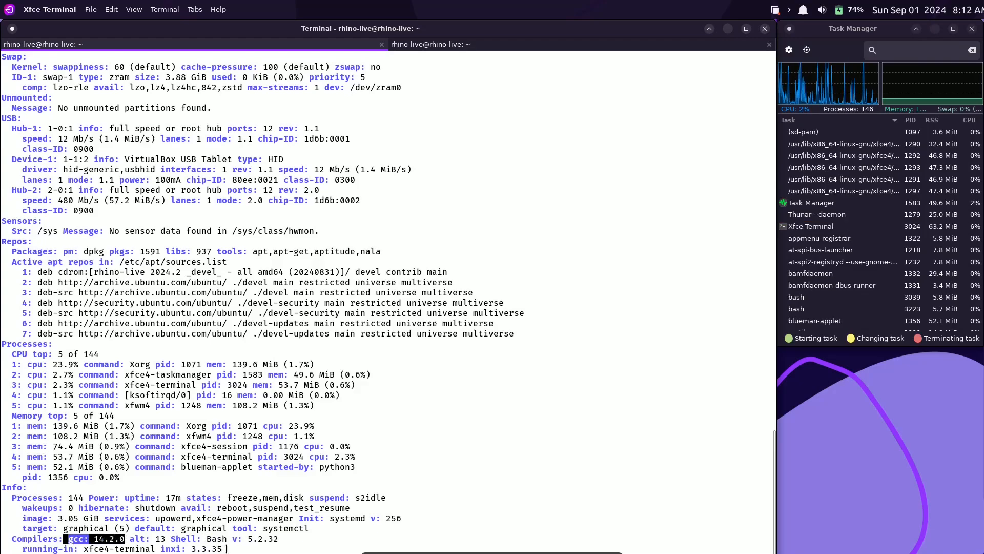
{"action": "mouse_move", "coordinate": [226, 548]}
{"action": "left_mouse_down"}
{"action": "mouse_move", "coordinate": [188, 548]}
{"action": "mouse_move", "coordinate": [221, 549]}
{"action": "left_mouse_up"}
{"action": "left_click", "coordinate": [183, 536]}
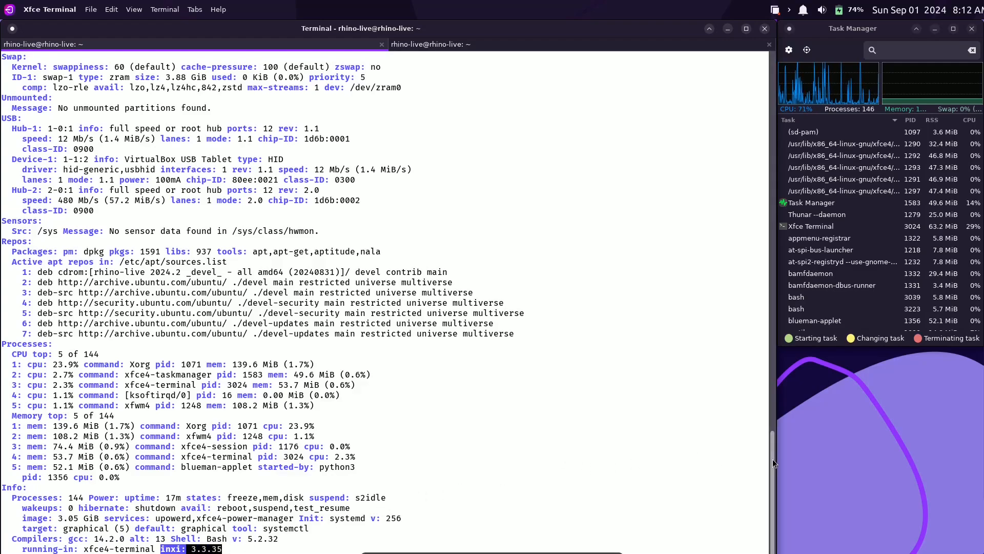
{"action": "left_click", "coordinate": [552, 440]}
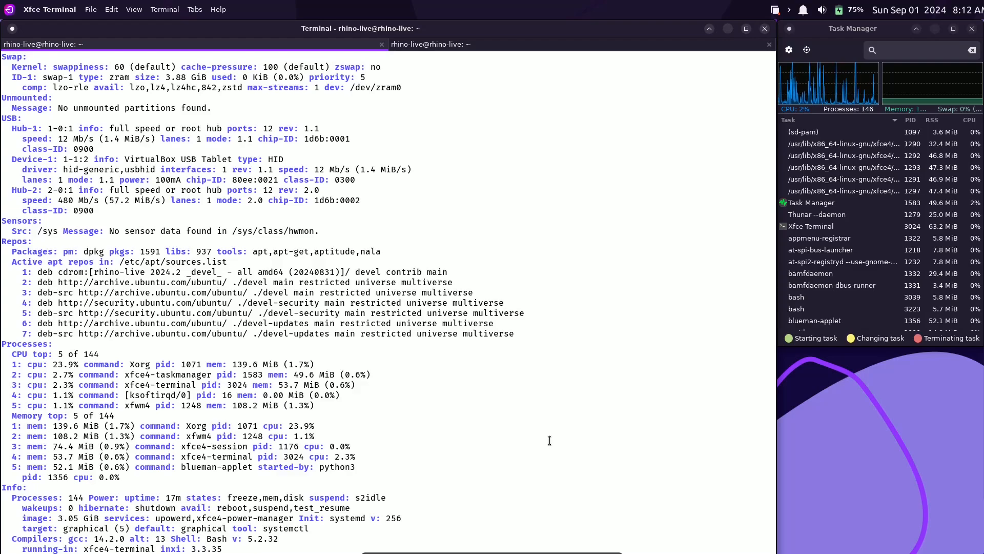
Print the contents of /etc/issue with cat and highlight part of its distribution release line.
{"action": "key", "text": "Return"}
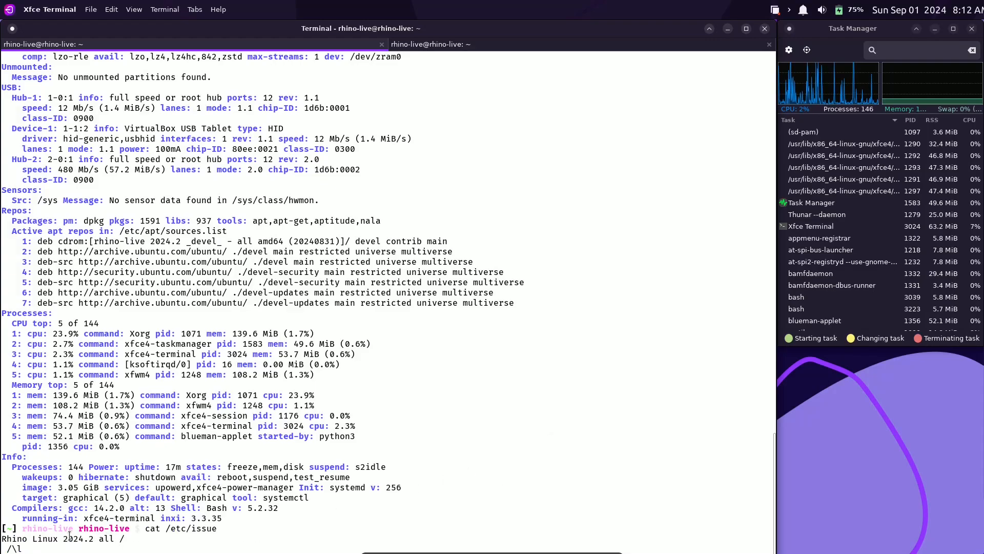
{"action": "left_click_drag", "start_coordinate": [120, 538], "coordinate": [105, 538]}
{"action": "left_click", "coordinate": [133, 533]}
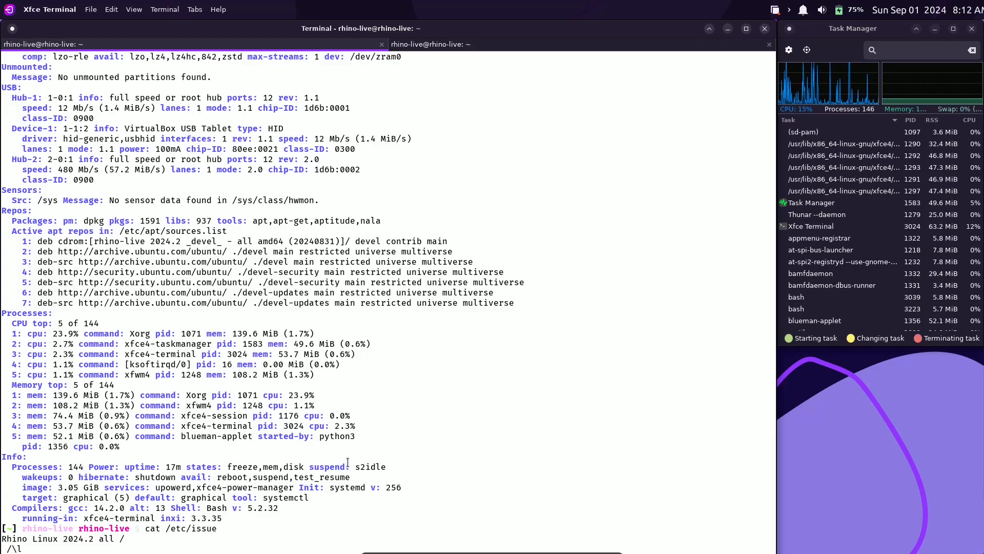
Show the short system summary with inxi and the basic report with inxi -b.
{"action": "type", "text": "inxi"}
{"action": "key", "text": "Return"}
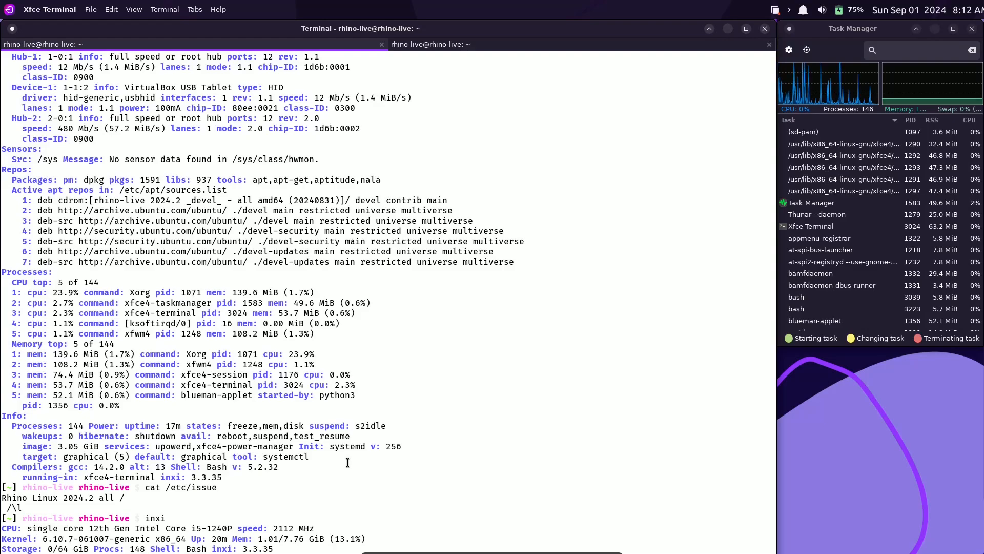
{"action": "type", "text": "inxi -b"}
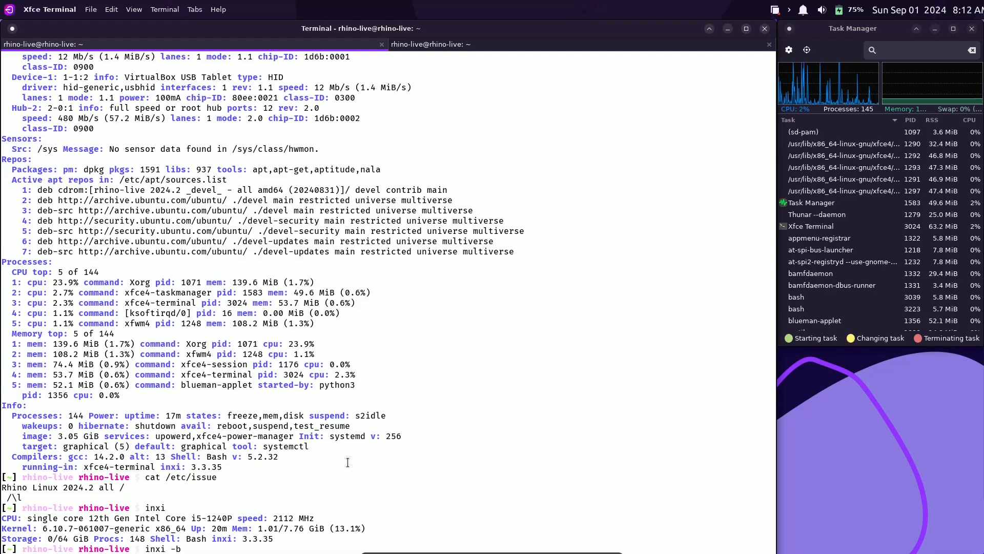
{"action": "key", "text": "Return"}
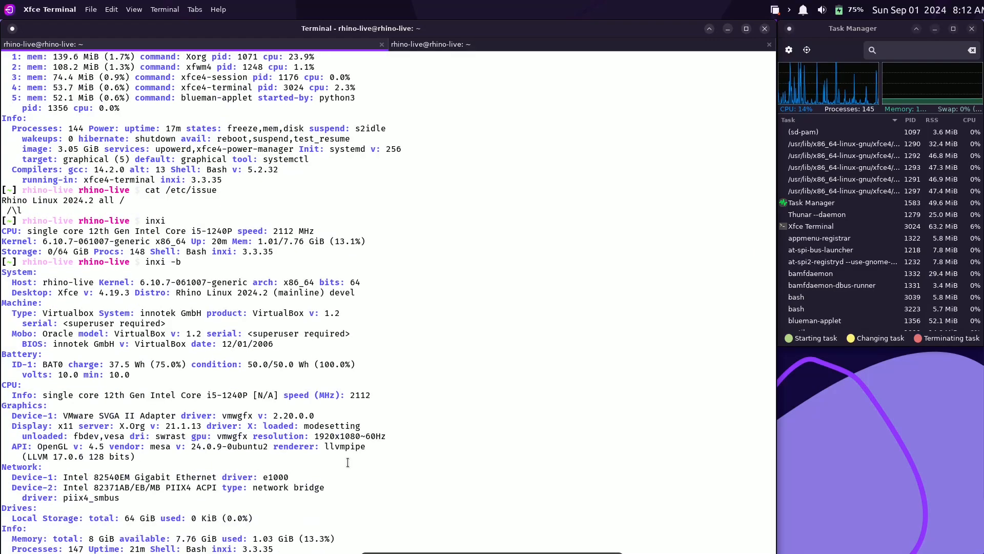
Show the graphics details with inxi -G and the full hardware report with inxi -F.
{"action": "type", "text": "inxi -G"}
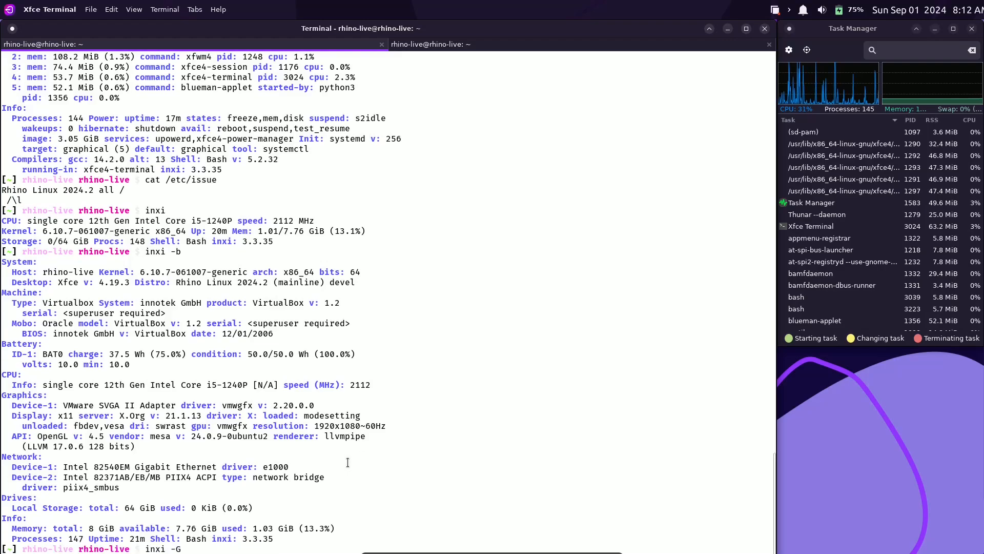
{"action": "key", "text": "Return"}
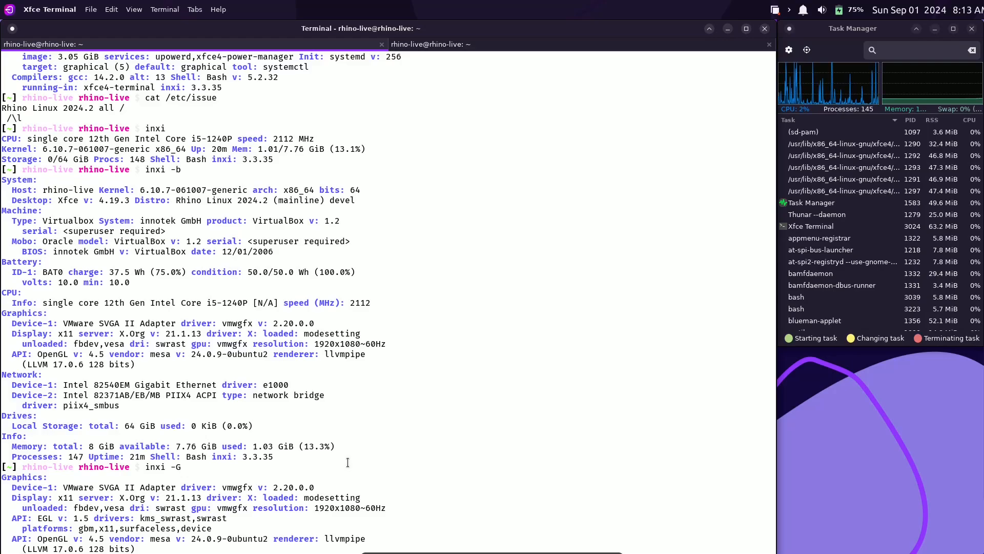
{"action": "type", "text": "inxi -F"}
{"action": "key", "text": "Return"}
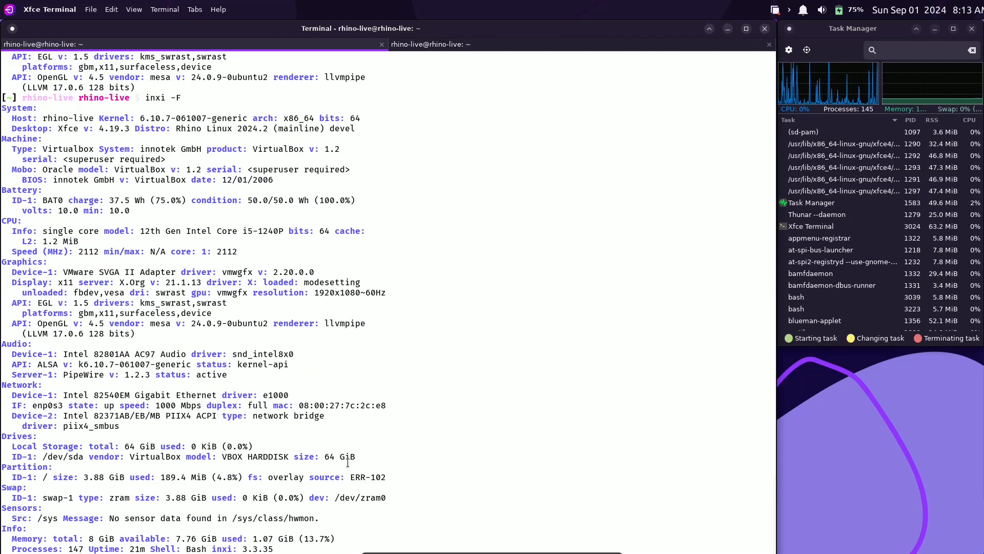
Try to run htop, and close both terminal tabs along with the terminal window.
{"action": "type", "text": "htop"}
{"action": "key", "text": "Return"}
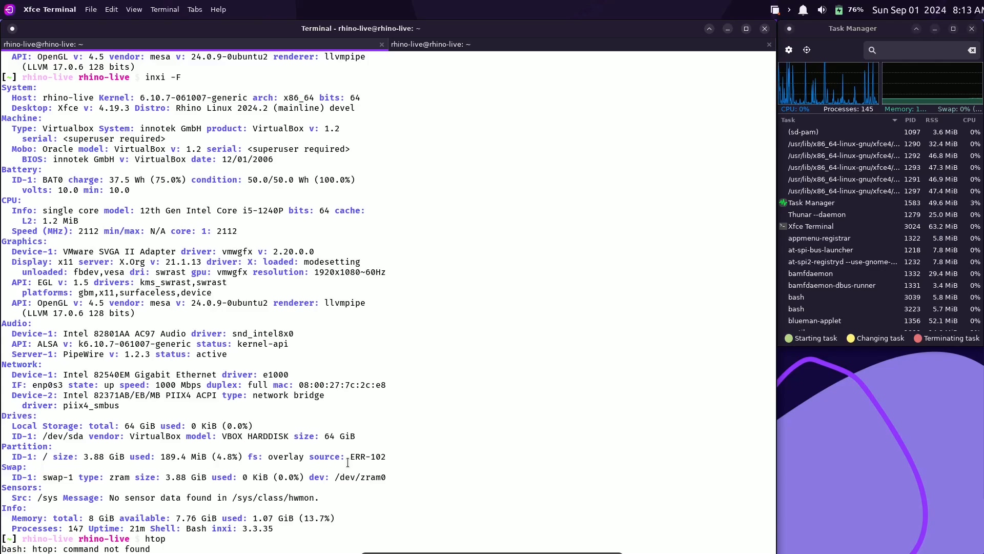
{"action": "left_click", "coordinate": [764, 29]}
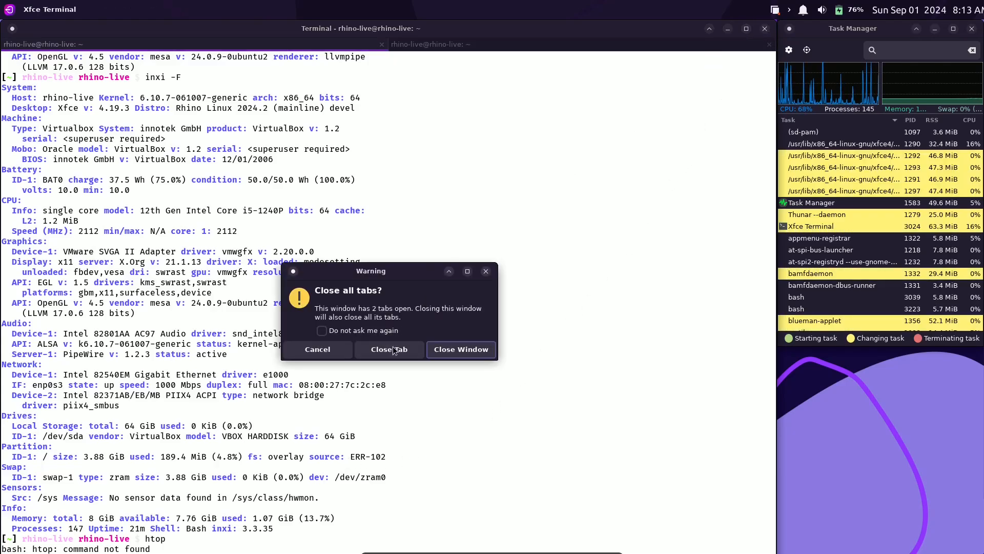
{"action": "left_click", "coordinate": [394, 345]}
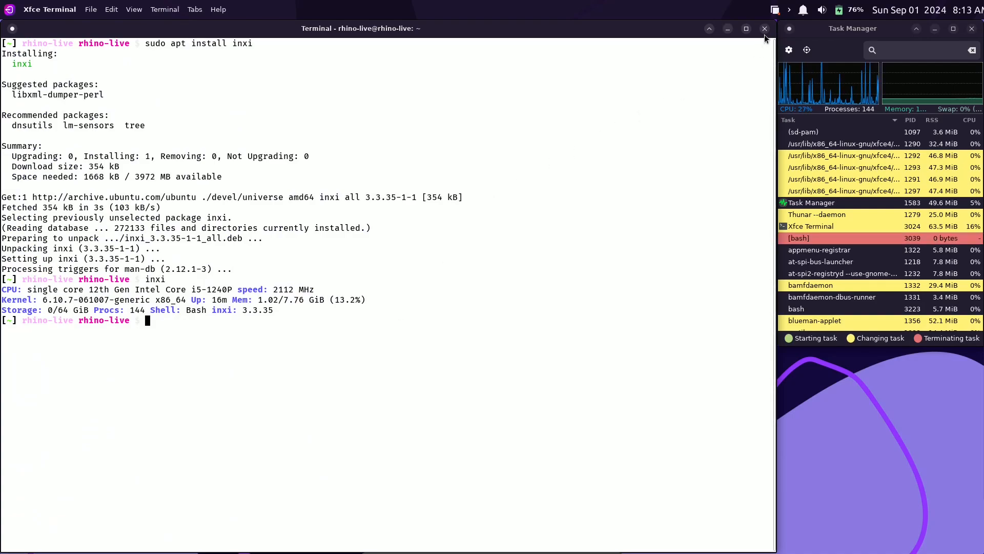
{"action": "left_click", "coordinate": [764, 30]}
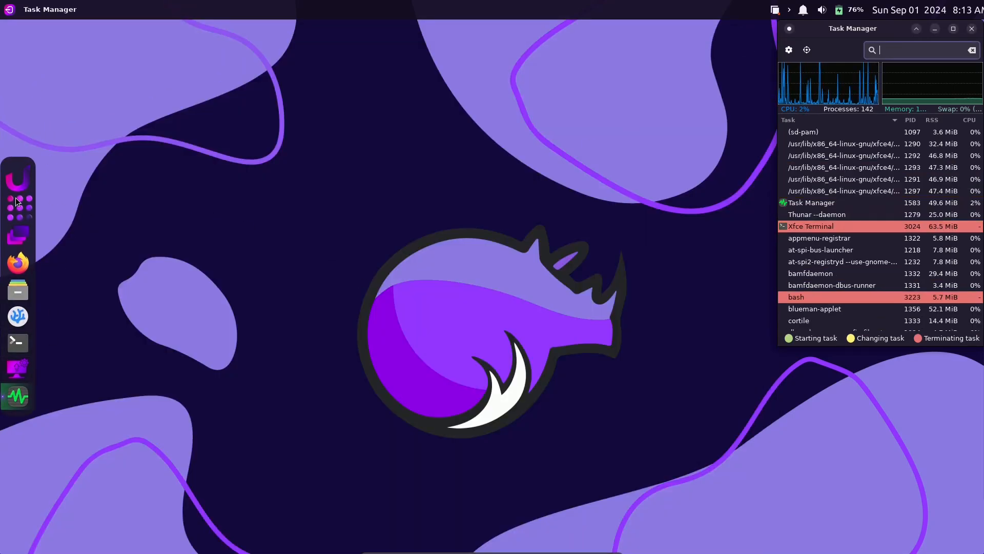
Search for "install" in the Ulauncher search bar and dismiss the search.
{"action": "left_click", "coordinate": [17, 182]}
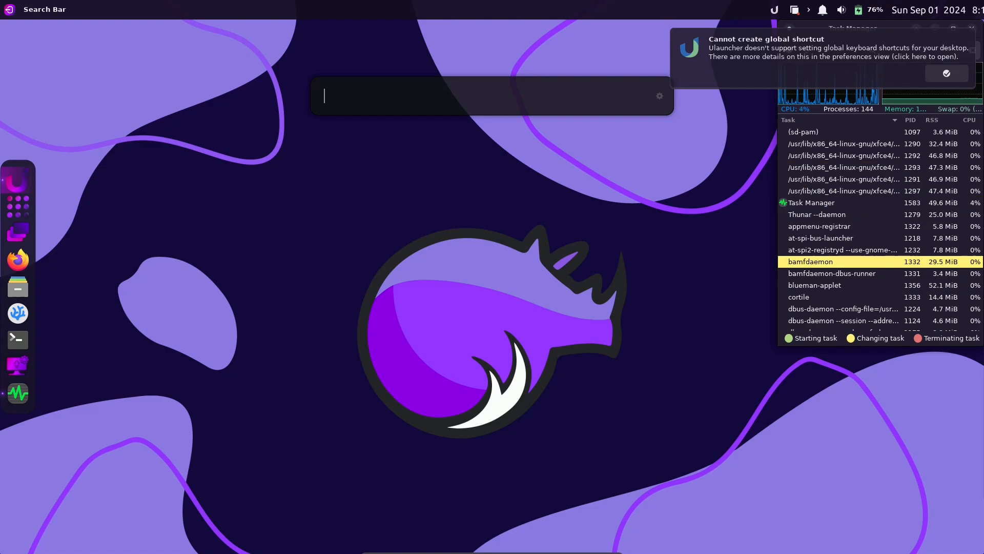
{"action": "type", "text": "install"}
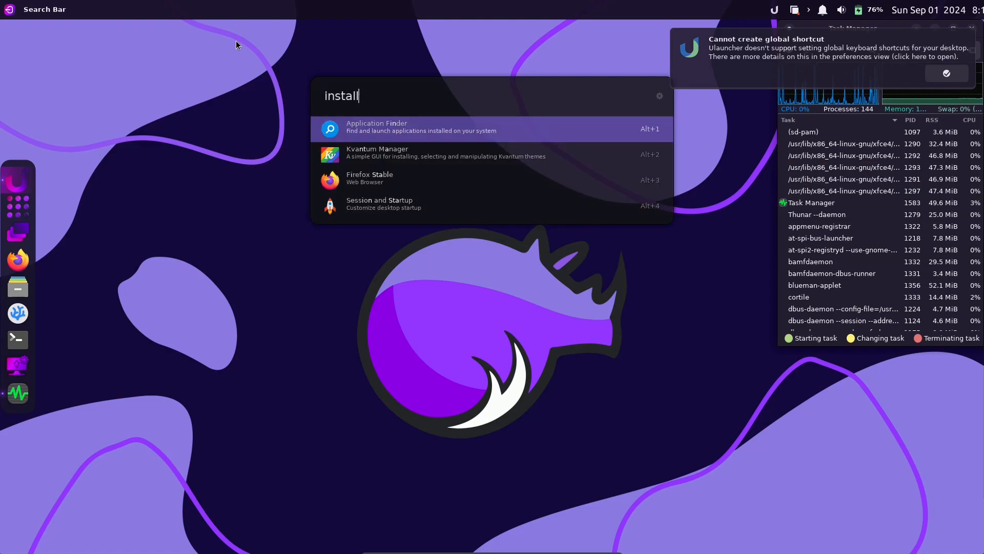
{"action": "left_click", "coordinate": [218, 190]}
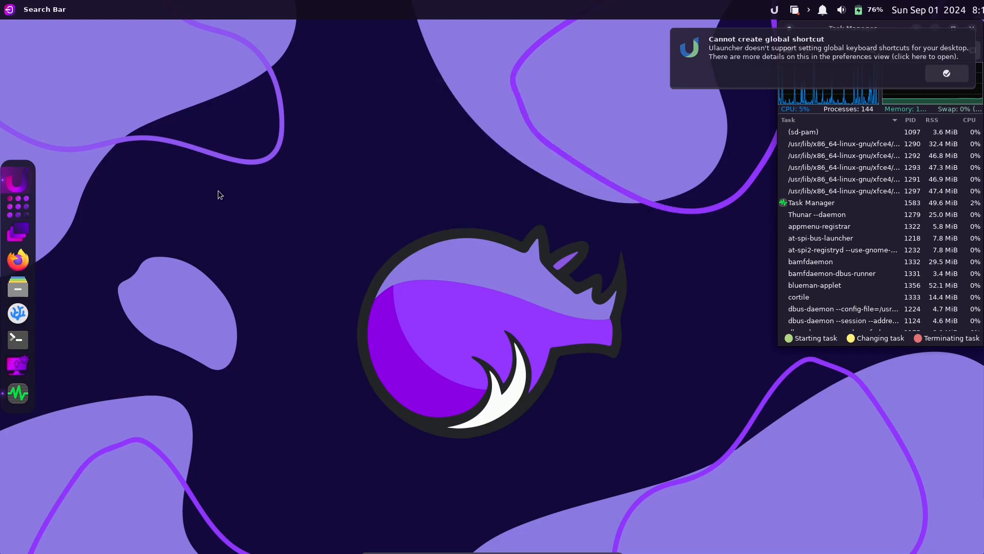
Open the Ulauncher preferences from its notification, review the About, Extensions, Shortcuts and Preferences pages, and close the window.
{"action": "left_click", "coordinate": [24, 207]}
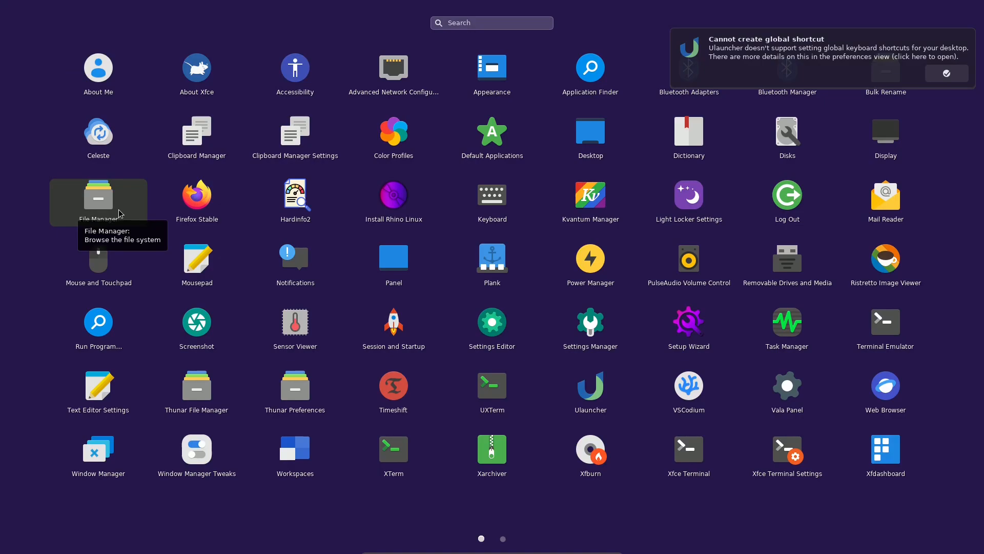
{"action": "left_click", "coordinate": [946, 73]}
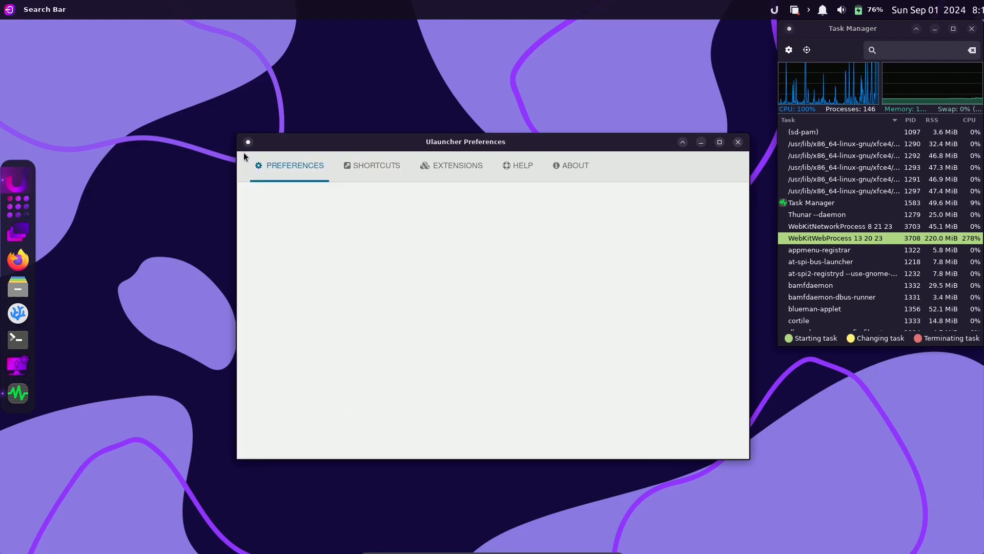
{"action": "left_click", "coordinate": [575, 166]}
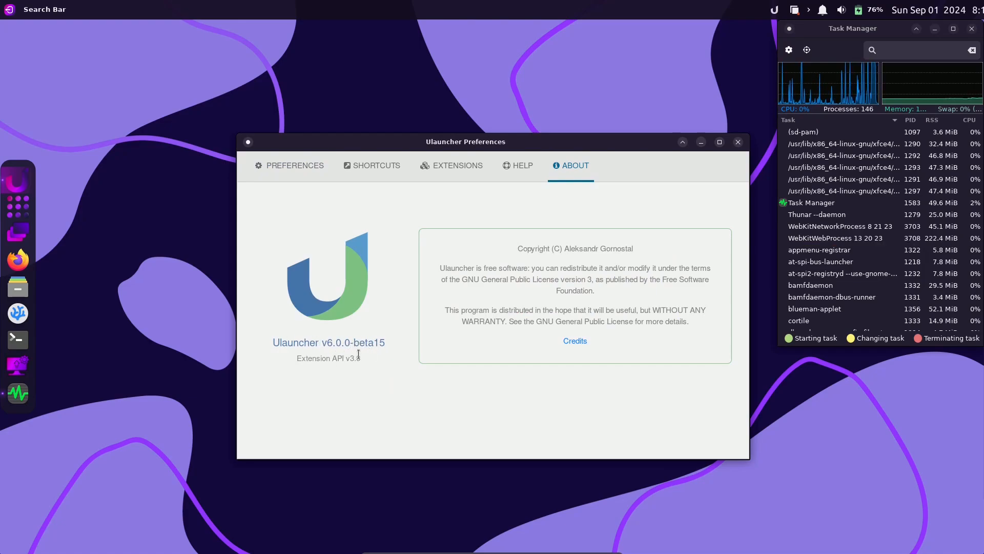
{"action": "left_click", "coordinate": [462, 180]}
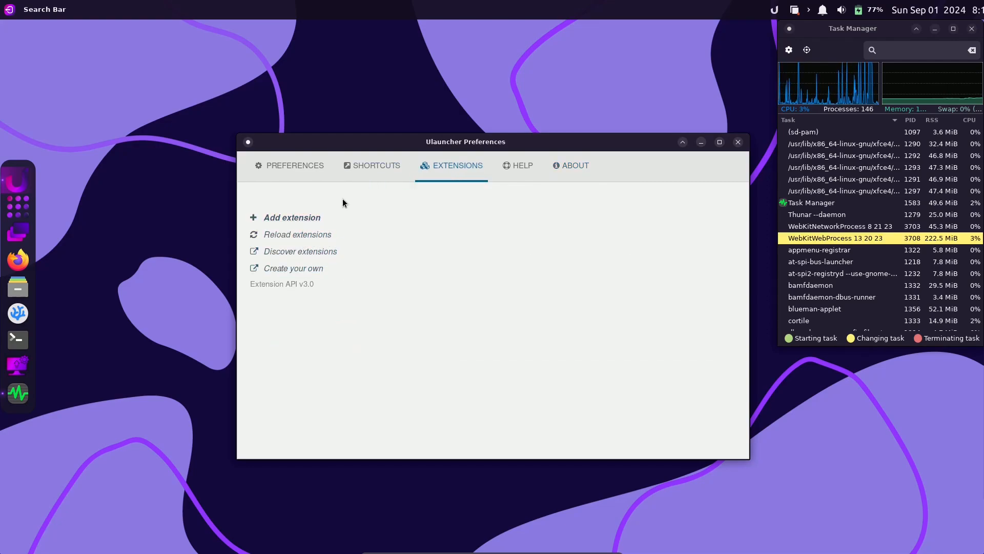
{"action": "left_click", "coordinate": [356, 172]}
{"action": "left_click", "coordinate": [294, 174]}
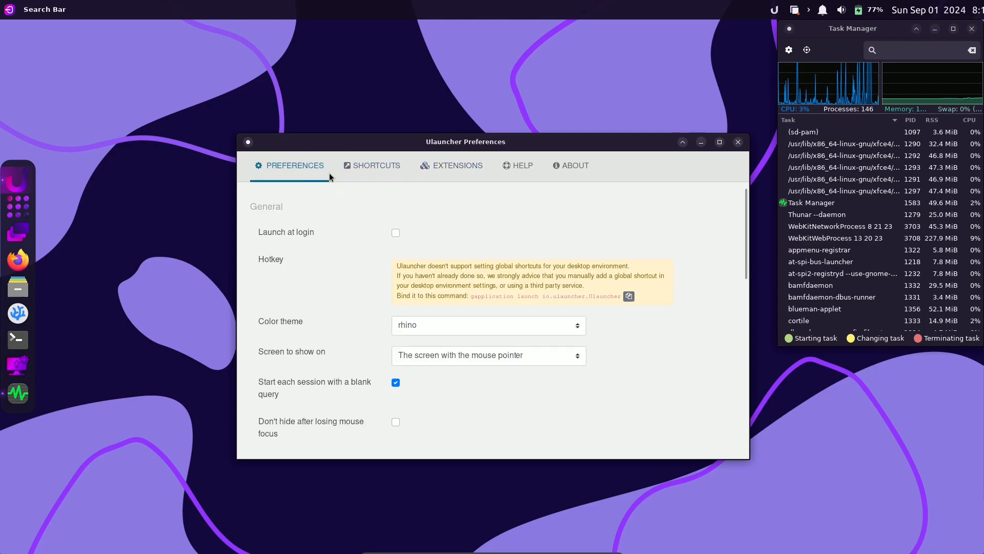
{"action": "left_click", "coordinate": [738, 144]}
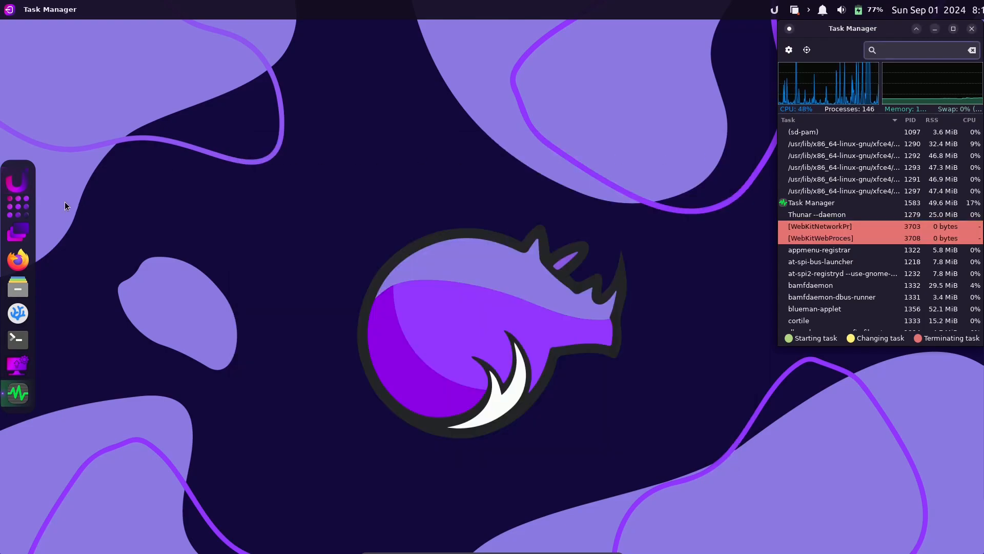
Look through both pages of installed applications in the application overview.
{"action": "left_click", "coordinate": [26, 206]}
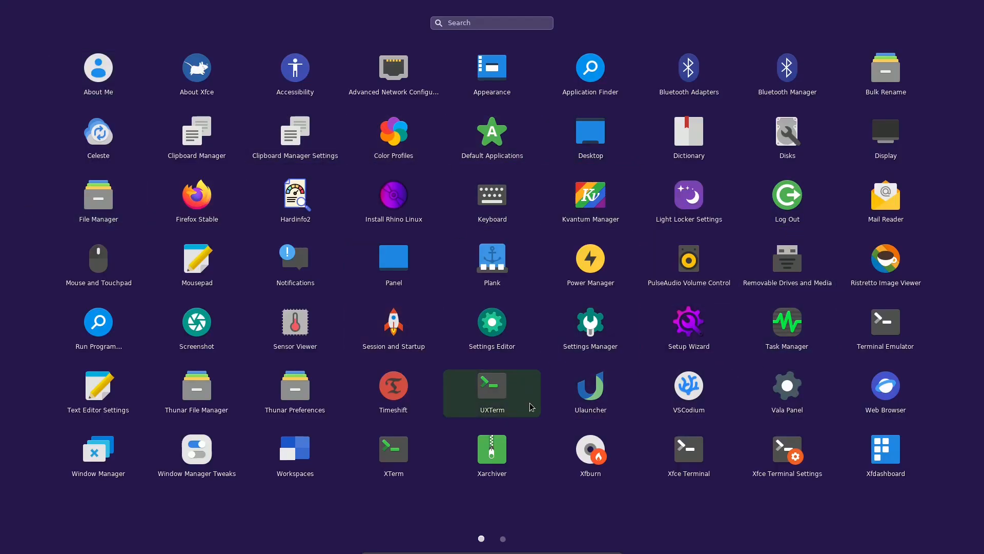
{"action": "left_click", "coordinate": [503, 539]}
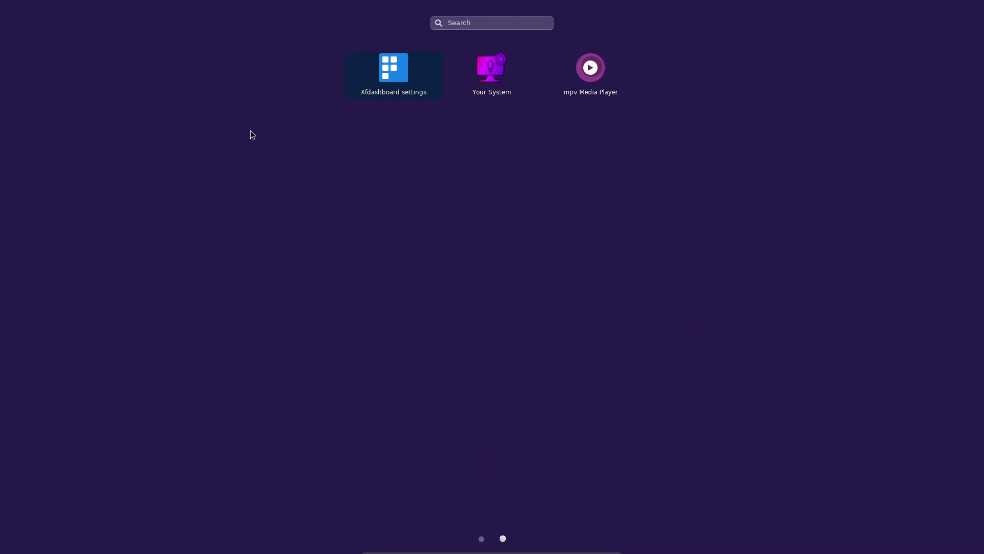
{"action": "left_click", "coordinate": [482, 539]}
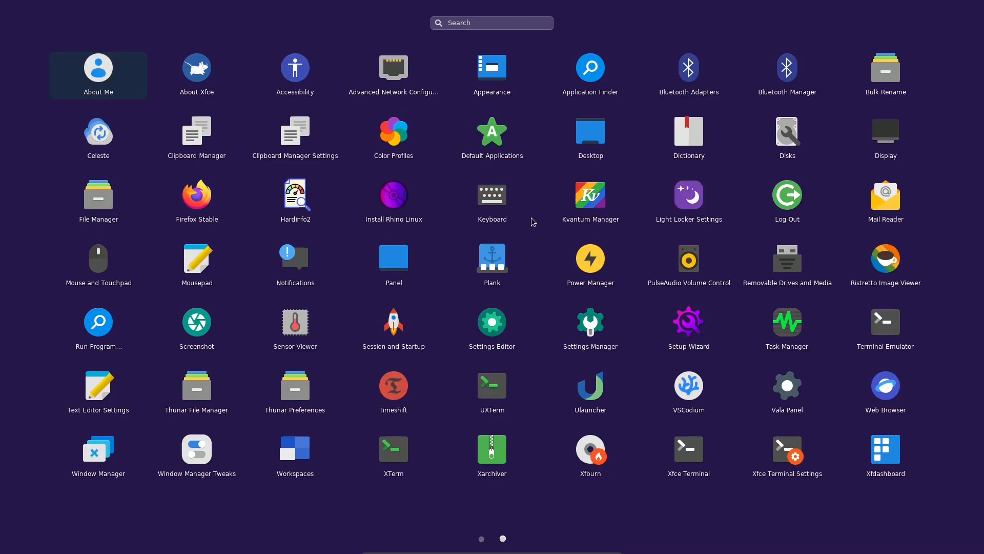
Open Your System from the application overview and start the Rhino Linux system upgrade.
{"action": "left_click", "coordinate": [503, 538]}
{"action": "left_click", "coordinate": [498, 91]}
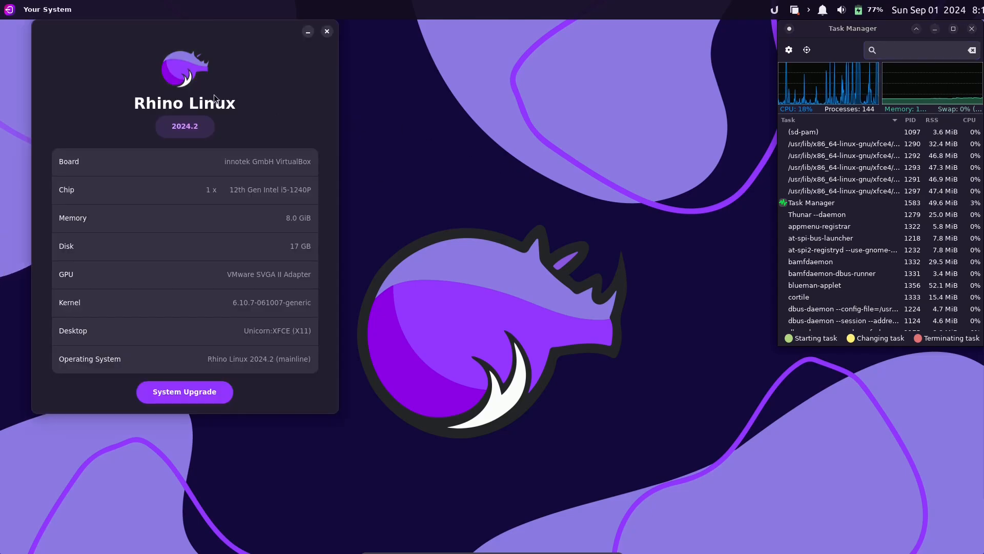
{"action": "left_click_drag", "start_coordinate": [196, 46], "coordinate": [332, 91]}
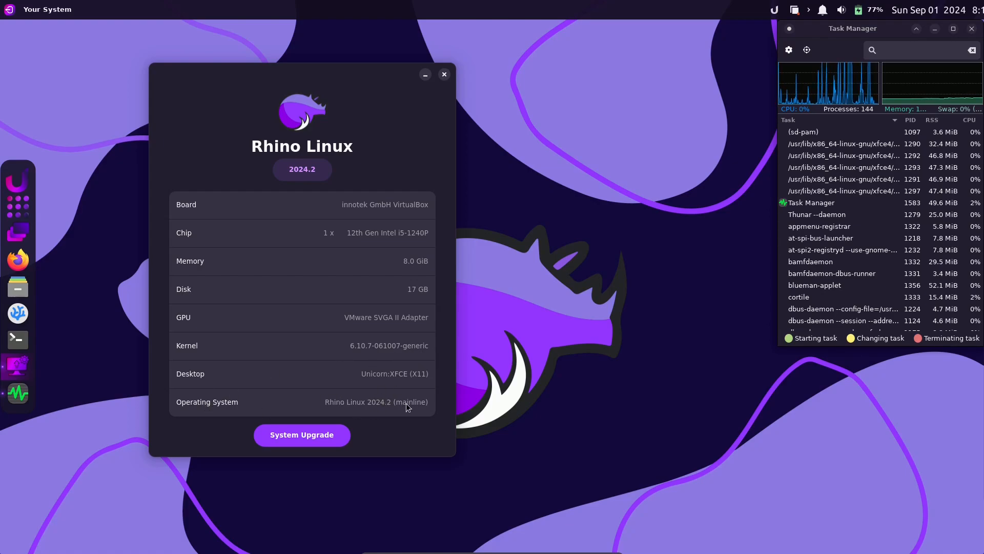
{"action": "left_click", "coordinate": [325, 432]}
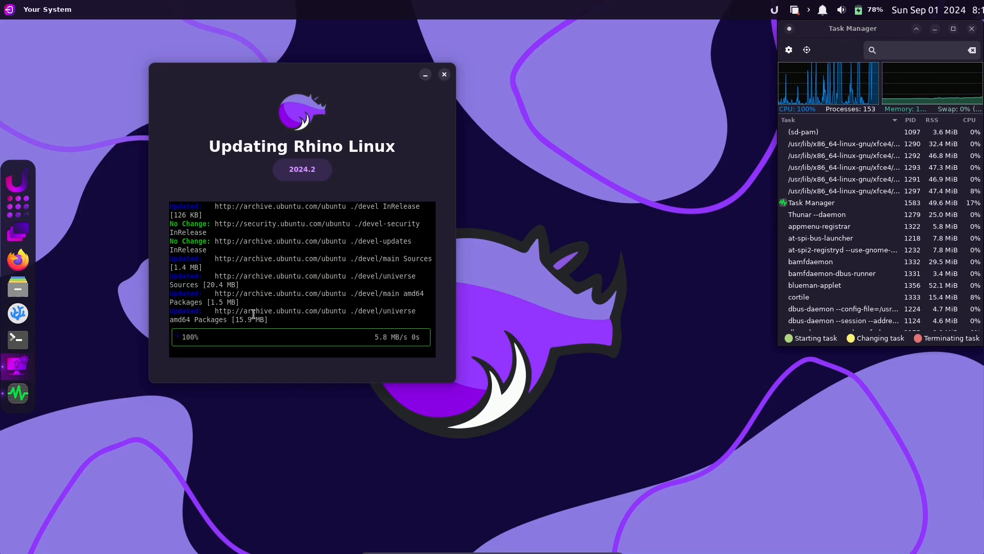
Open the Appearance settings from the desktop's list of applications and look through the available styles.
{"action": "right_click", "coordinate": [542, 148]}
{"action": "mouse_move", "coordinate": [556, 307]}
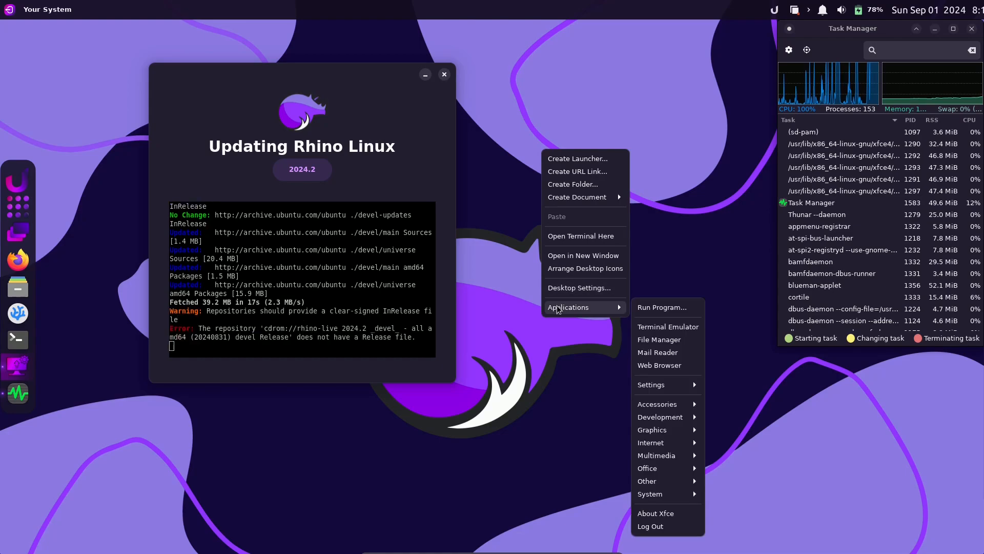
{"action": "mouse_move", "coordinate": [666, 384]}
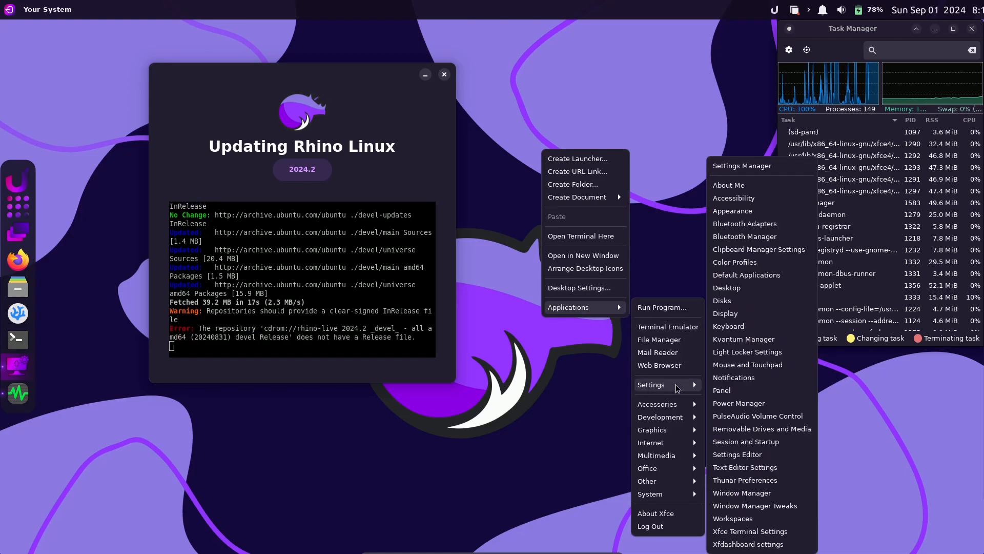
{"action": "left_click", "coordinate": [759, 224]}
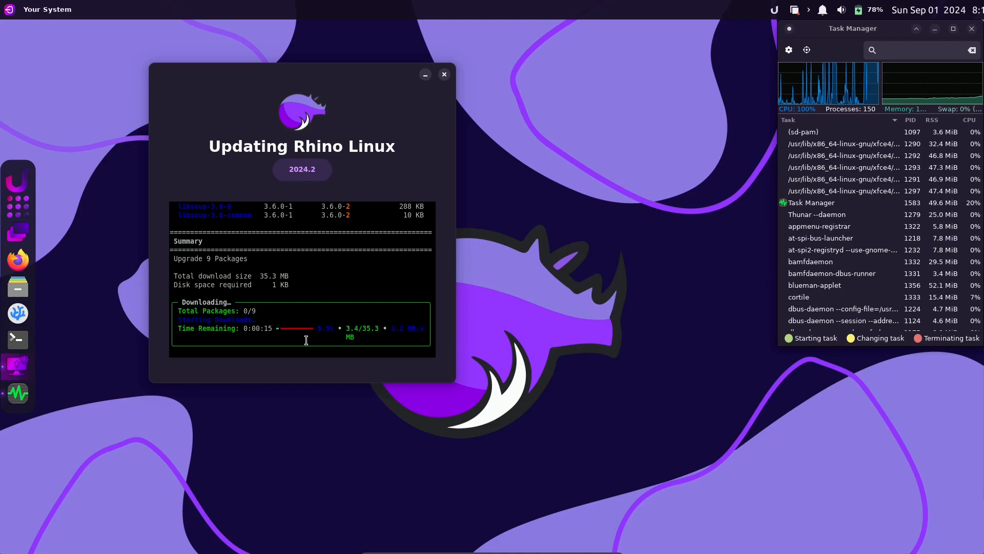
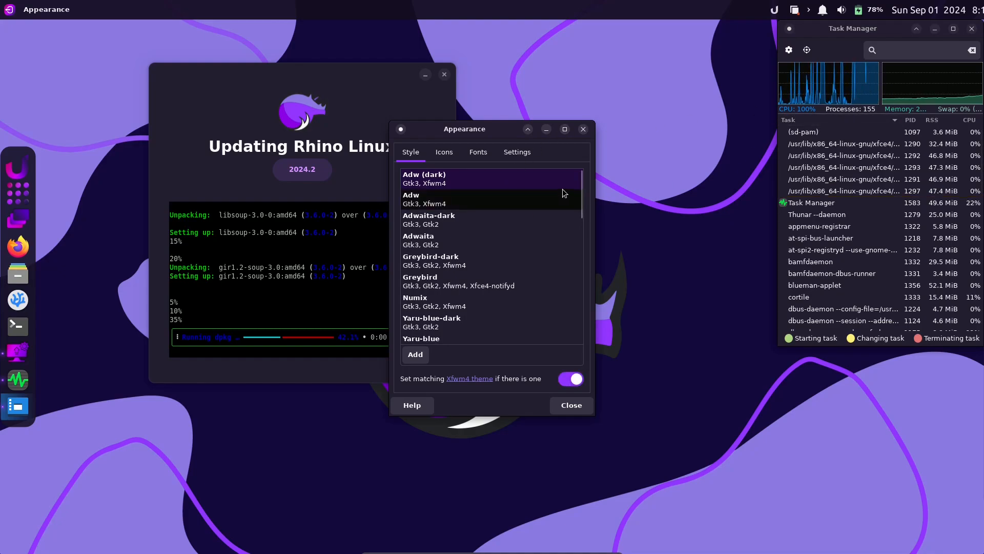
{"action": "left_click_drag", "start_coordinate": [583, 201], "coordinate": [576, 181]}
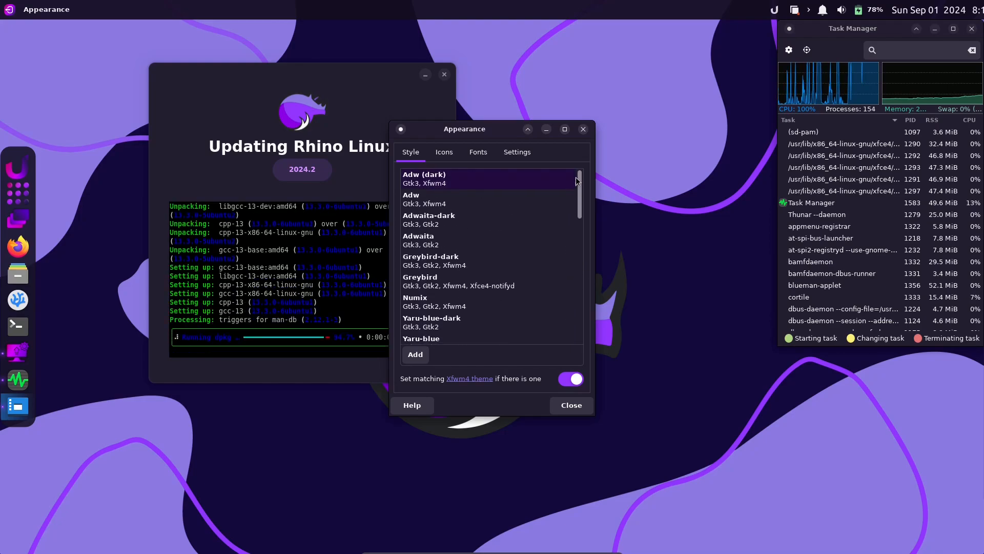
Try the Adw, Adwaita-dark, Adwaita, Greybird-dark and Greybird styles one after another.
{"action": "left_click", "coordinate": [482, 195]}
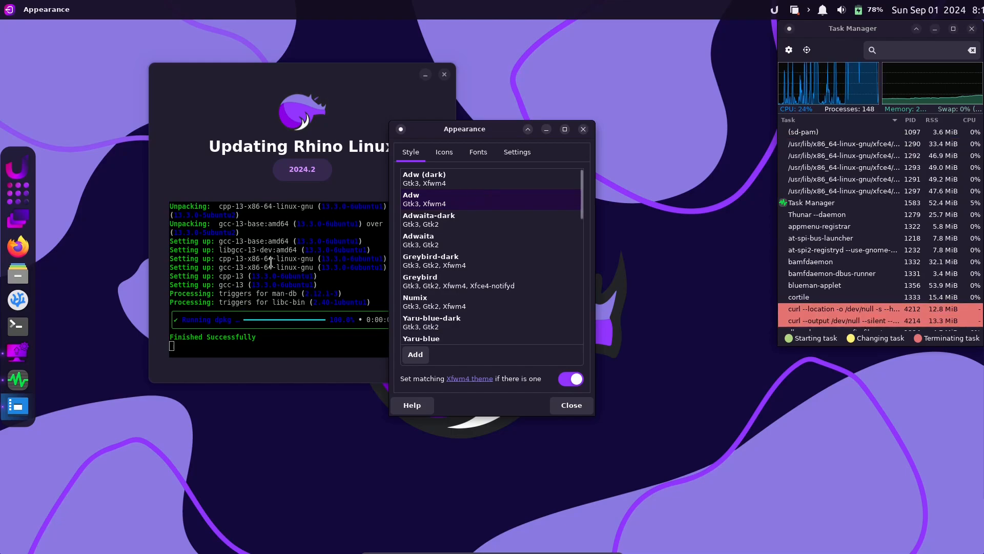
{"action": "left_click", "coordinate": [435, 220]}
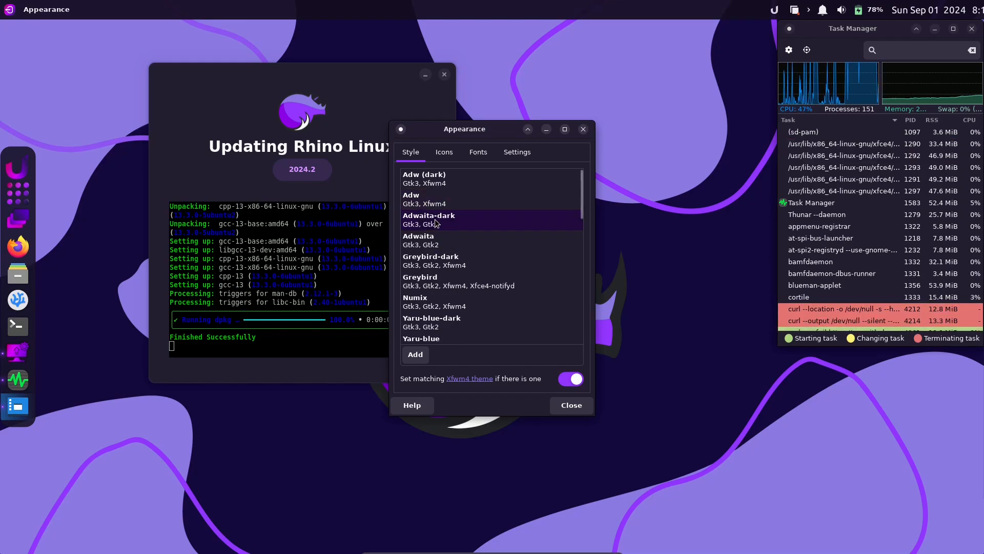
{"action": "left_click", "coordinate": [437, 246]}
{"action": "left_click", "coordinate": [444, 269]}
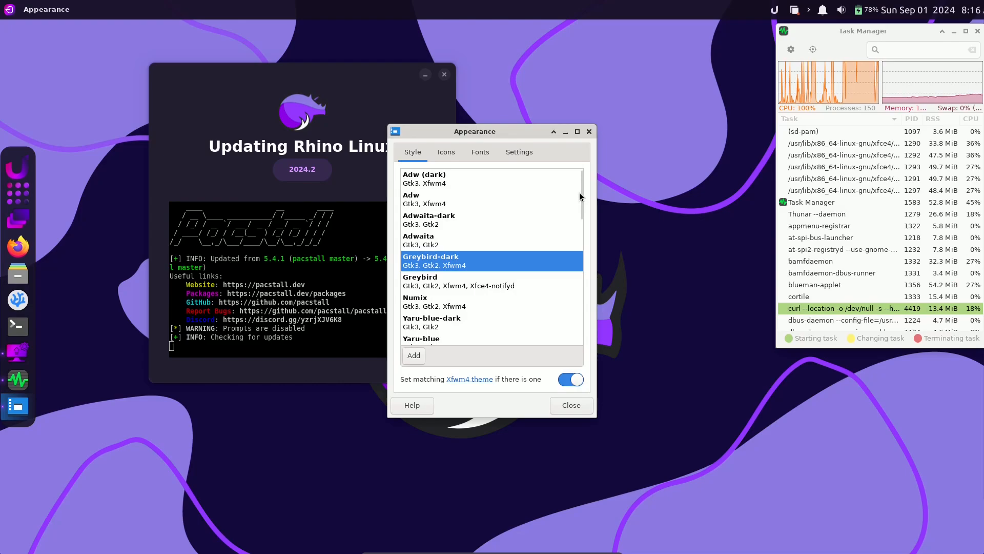
{"action": "key", "text": "Down"}
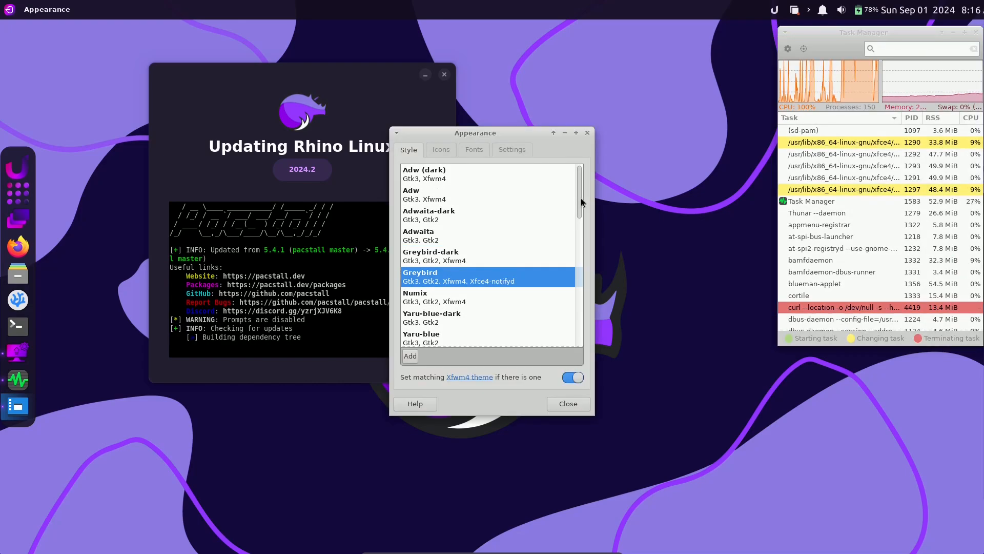
Try the adw-gtk3 and adw-gtk3-dark styles at the end of the style list.
{"action": "scroll", "coordinate": [580, 210], "scroll_direction": "down", "scroll_amount": 4}
{"action": "left_click_drag", "start_coordinate": [575, 231], "coordinate": [563, 336]}
{"action": "left_click", "coordinate": [485, 331]}
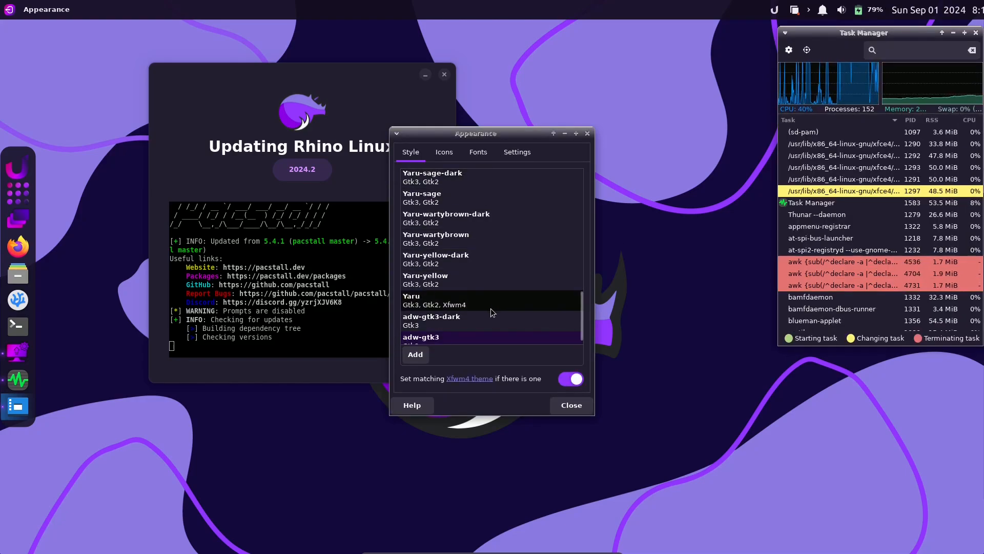
{"action": "left_click", "coordinate": [492, 315]}
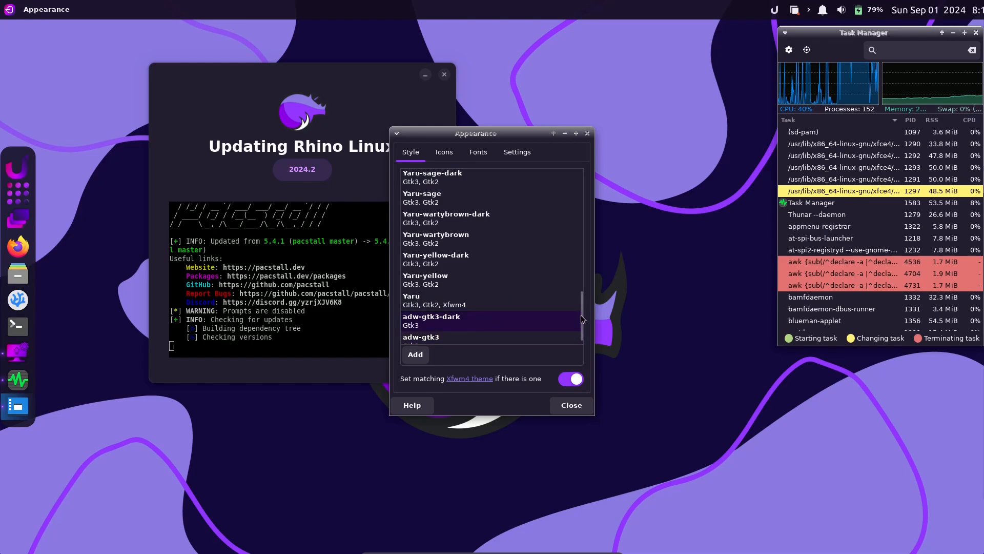
Apply the Adw (dark) style and the Adw style, and turn off setting the matching Xfwm4 theme.
{"action": "left_click_drag", "start_coordinate": [583, 319], "coordinate": [581, 168]}
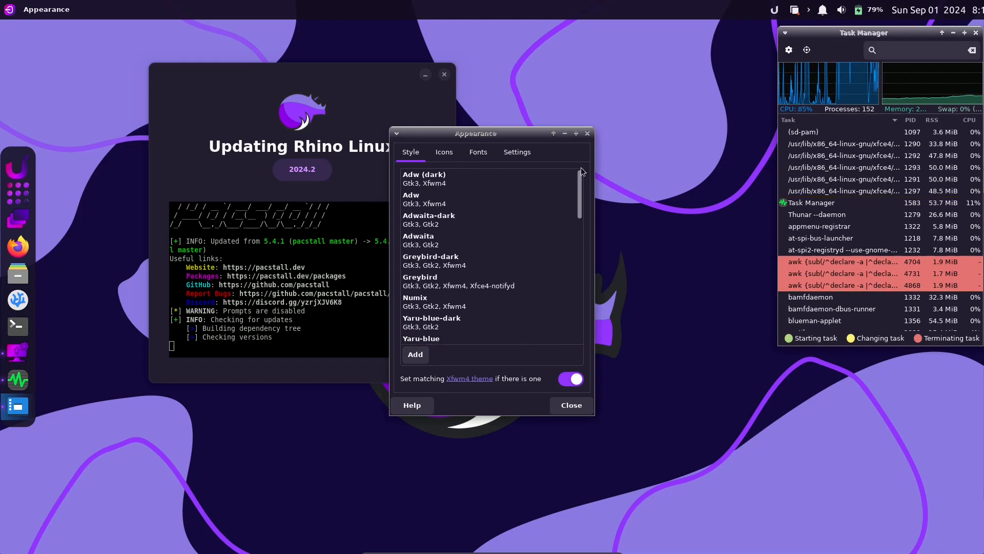
{"action": "left_click", "coordinate": [474, 183]}
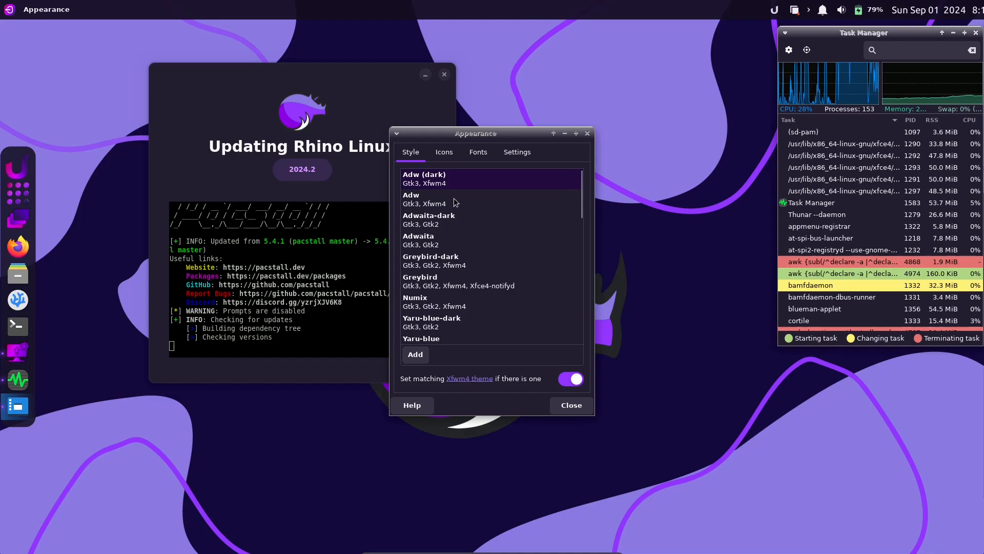
{"action": "left_click", "coordinate": [456, 202]}
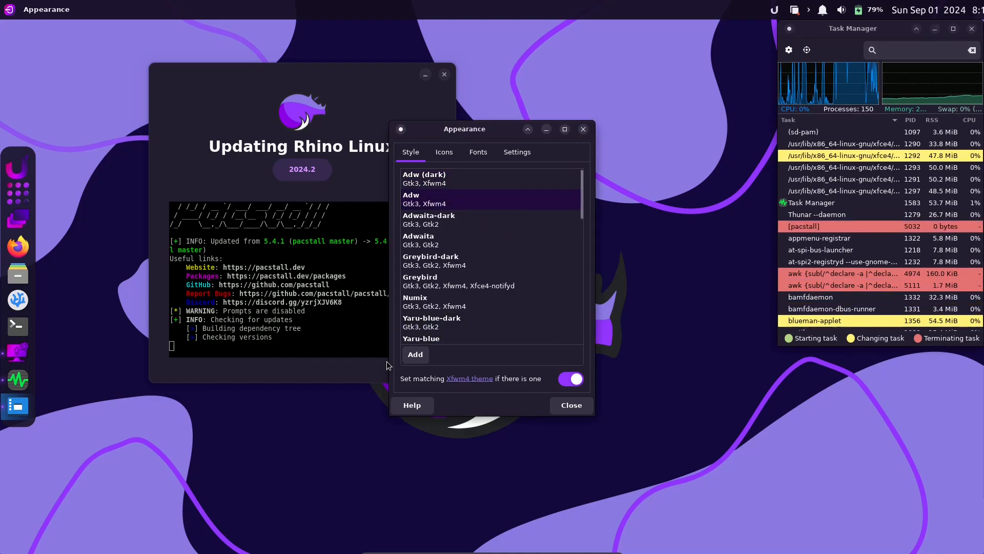
{"action": "left_click", "coordinate": [574, 379]}
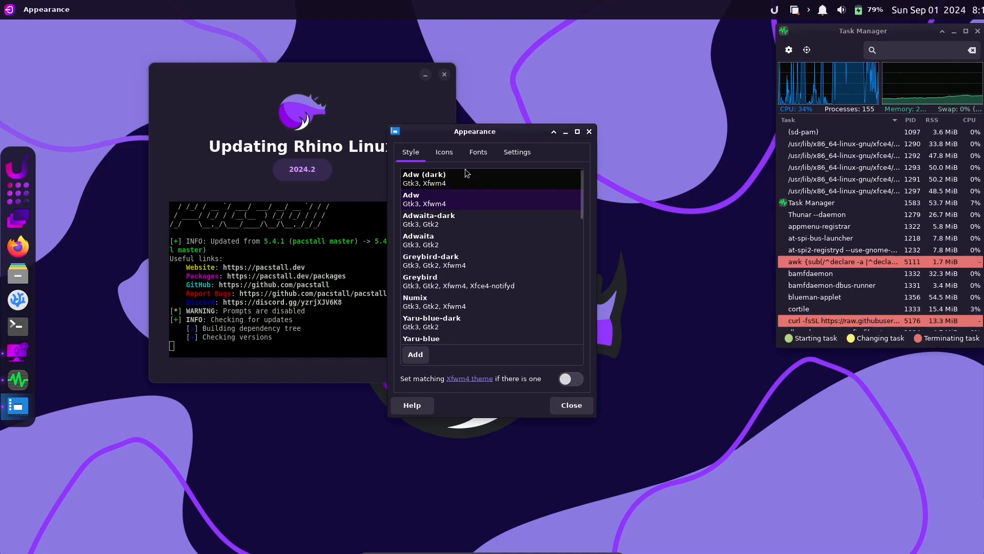
Look over the available icon themes and try the Yaru-wartybrown style.
{"action": "left_click", "coordinate": [444, 152]}
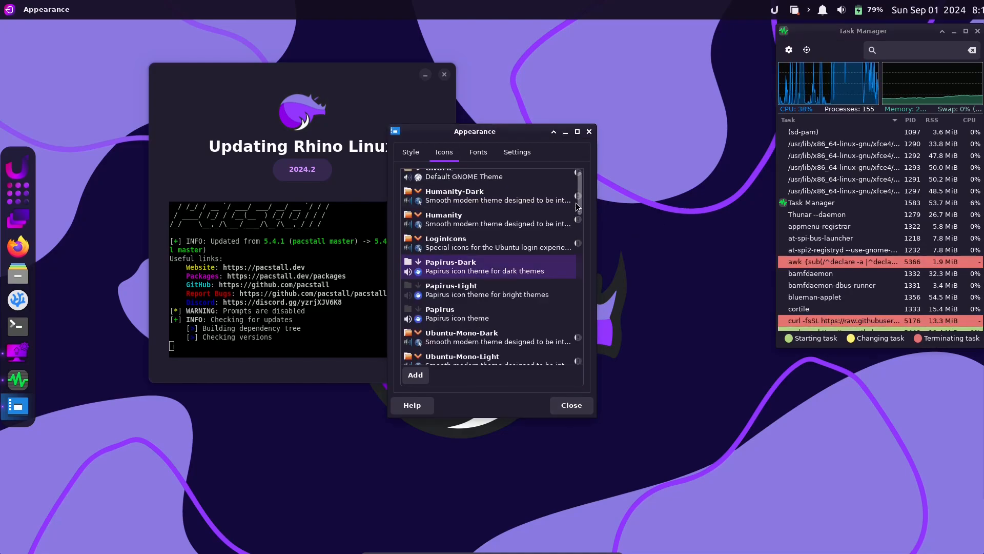
{"action": "mouse_move", "coordinate": [582, 210]}
{"action": "left_mouse_down"}
{"action": "mouse_move", "coordinate": [579, 342]}
{"action": "mouse_move", "coordinate": [577, 194]}
{"action": "left_mouse_up"}
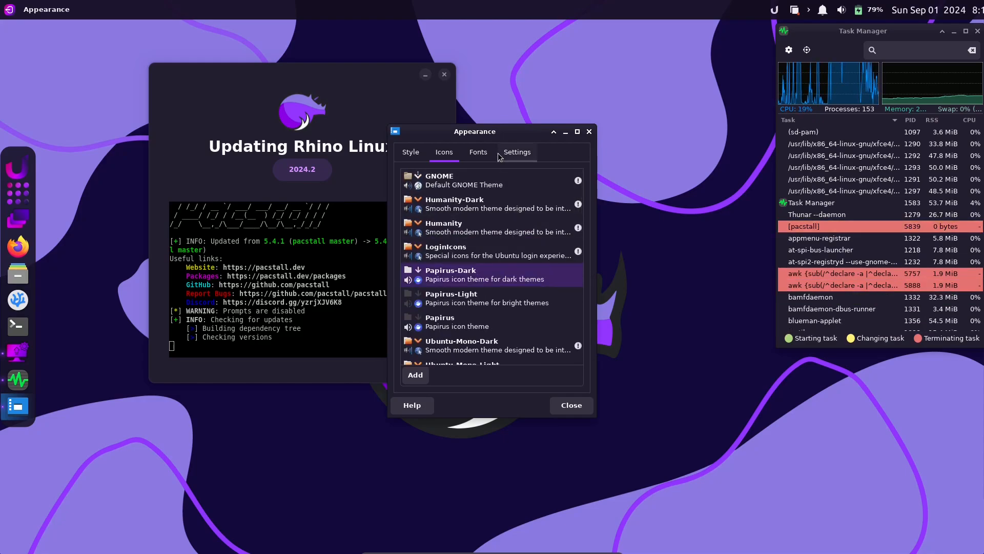
{"action": "left_click", "coordinate": [411, 151]}
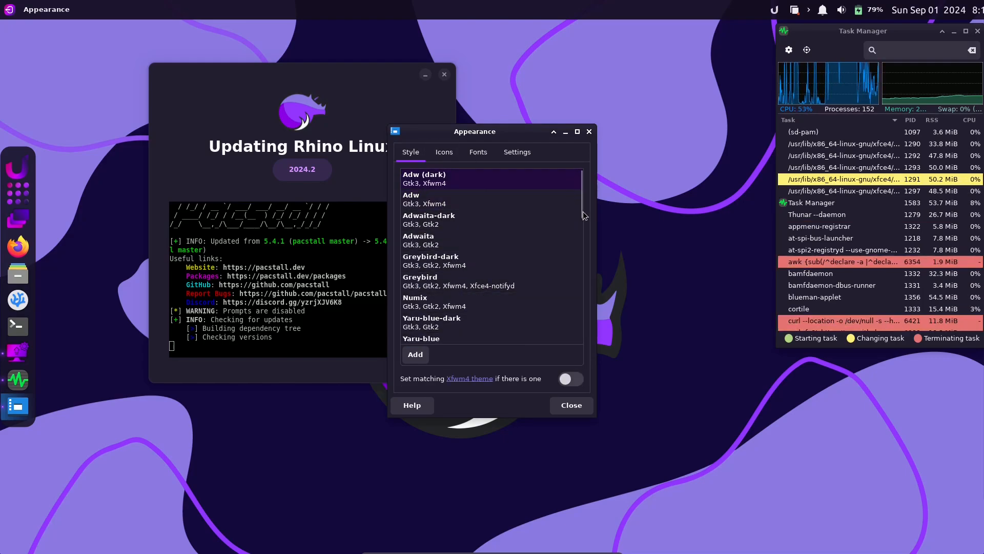
{"action": "left_click_drag", "start_coordinate": [583, 211], "coordinate": [578, 344]}
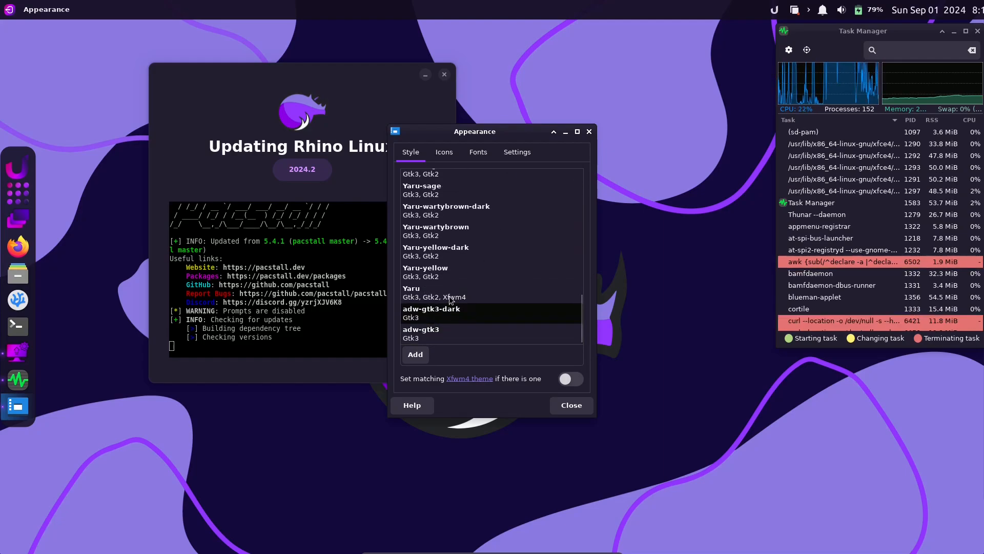
{"action": "left_click", "coordinate": [479, 238]}
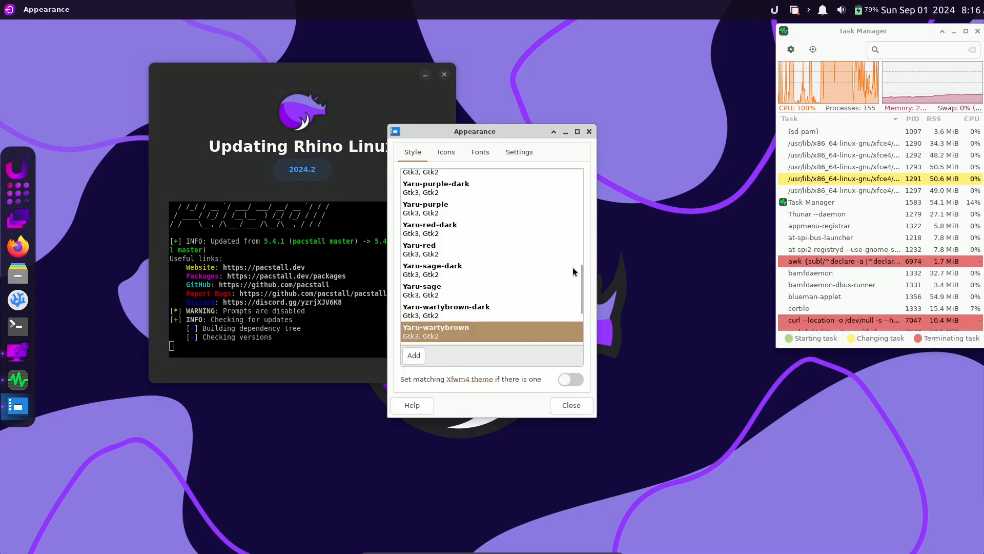
{"action": "left_click_drag", "start_coordinate": [582, 287], "coordinate": [579, 170]}
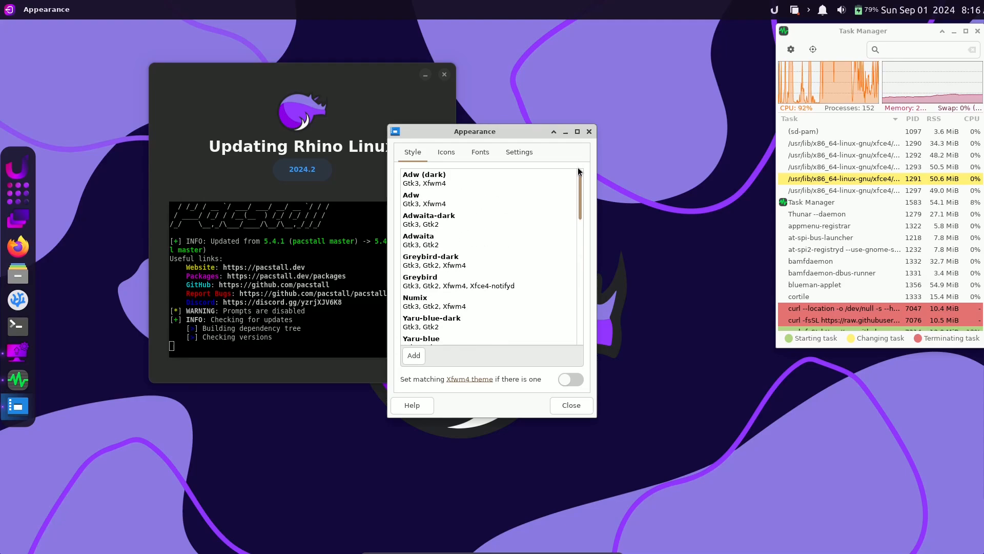
Review the icon themes, font options and general settings in the Appearance window.
{"action": "left_click", "coordinate": [444, 150]}
{"action": "left_click_drag", "start_coordinate": [580, 205], "coordinate": [589, 182]}
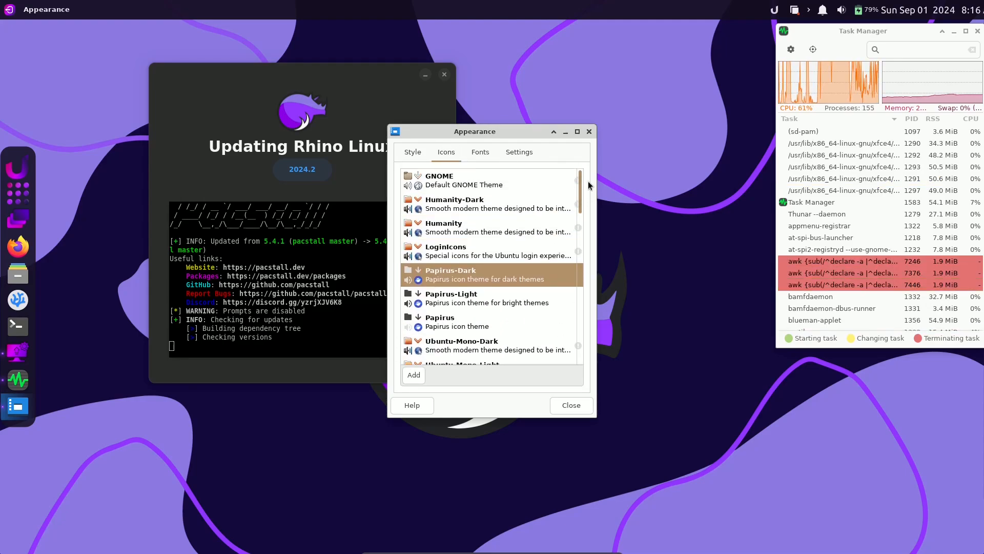
{"action": "left_click", "coordinate": [476, 152]}
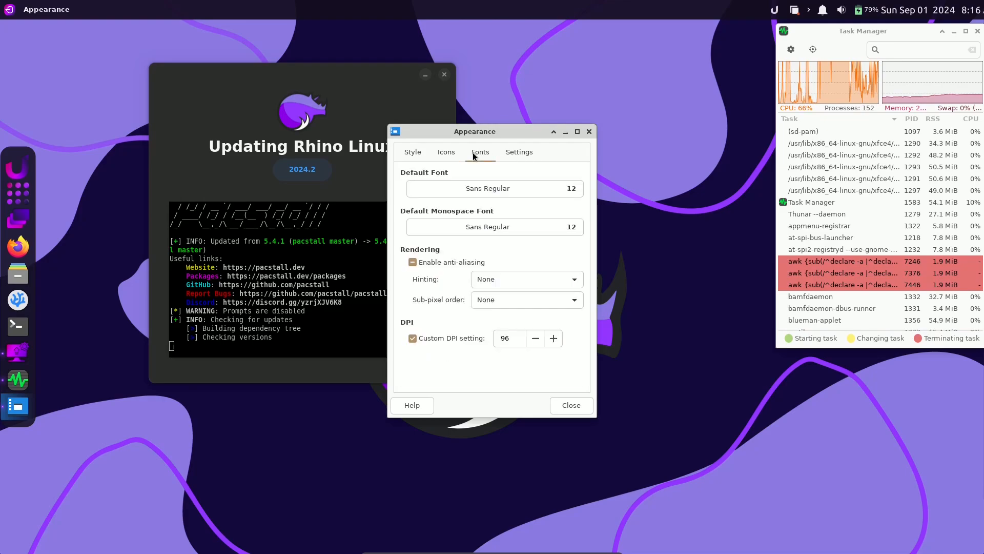
{"action": "left_click", "coordinate": [520, 158]}
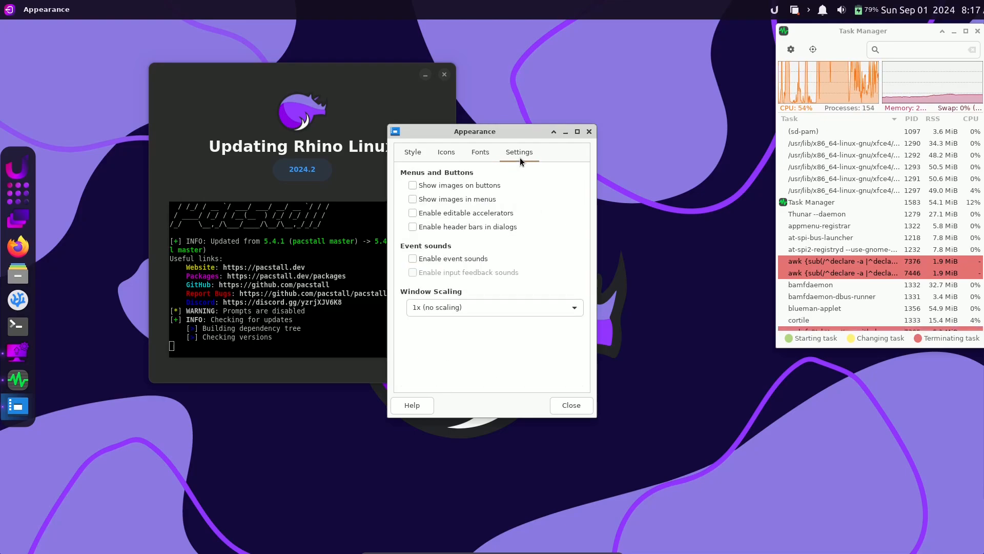
Apply the Adw (dark) style and close the Appearance settings.
{"action": "left_click", "coordinate": [408, 160]}
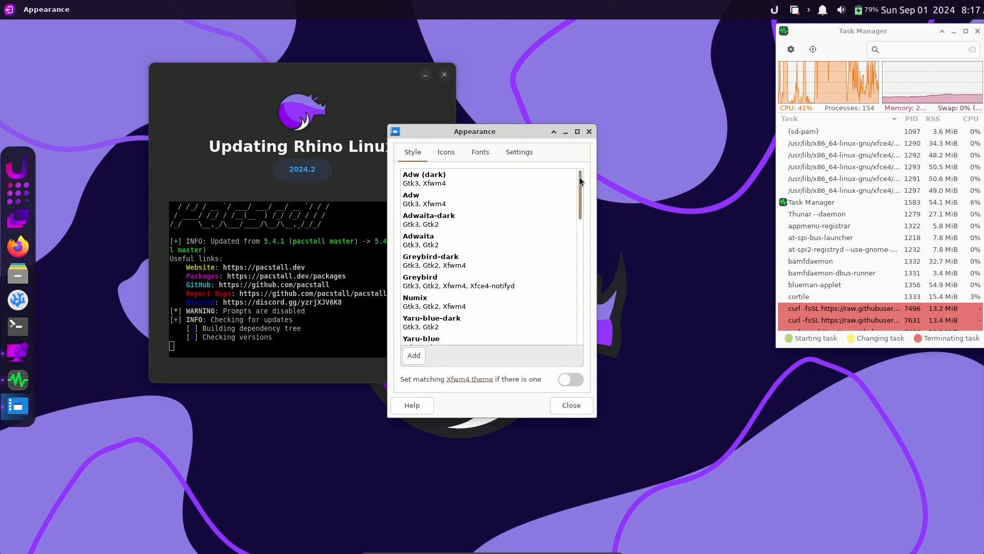
{"action": "left_click", "coordinate": [465, 183]}
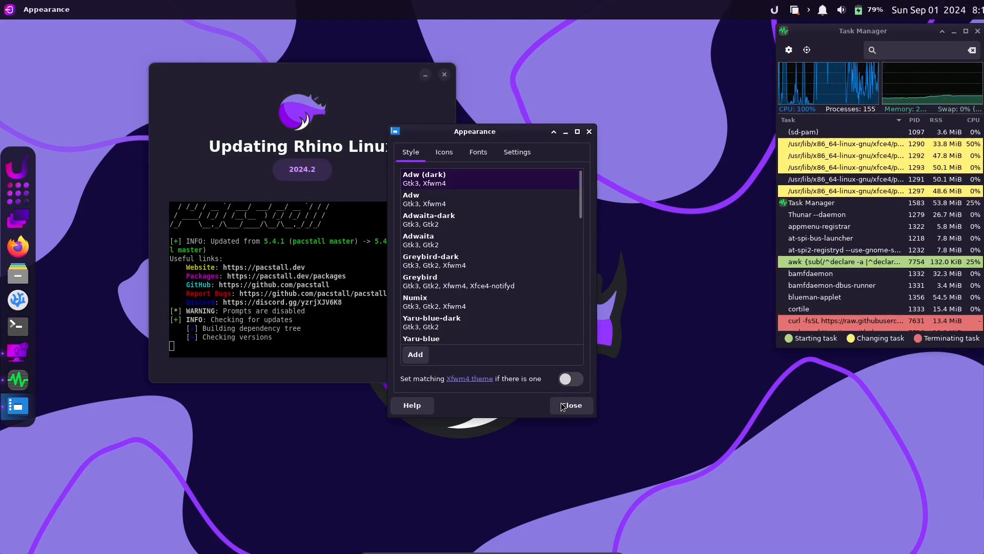
{"action": "left_click", "coordinate": [566, 406]}
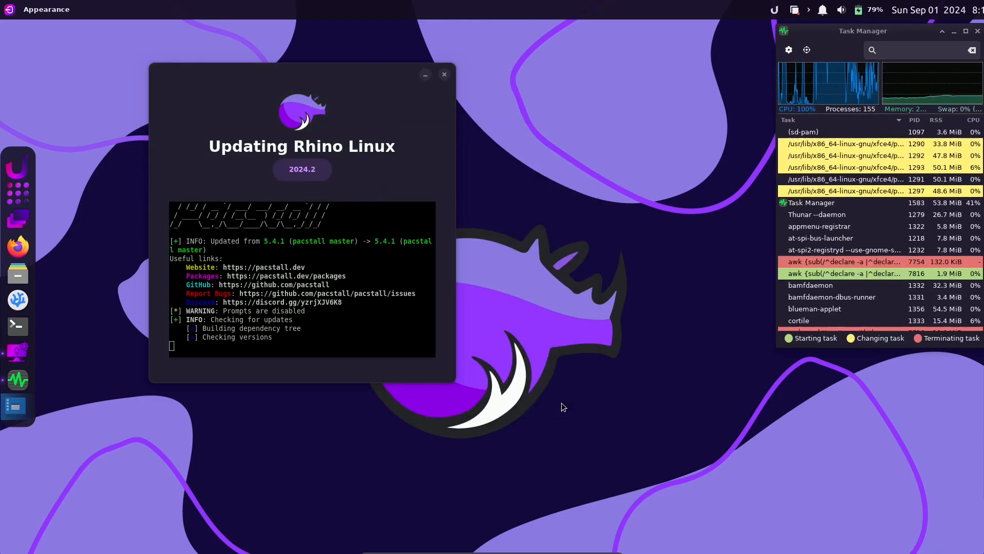
Open the Desktop settings from the desktop and look through the available wallpapers.
{"action": "right_click", "coordinate": [496, 165]}
{"action": "left_click", "coordinate": [551, 315]}
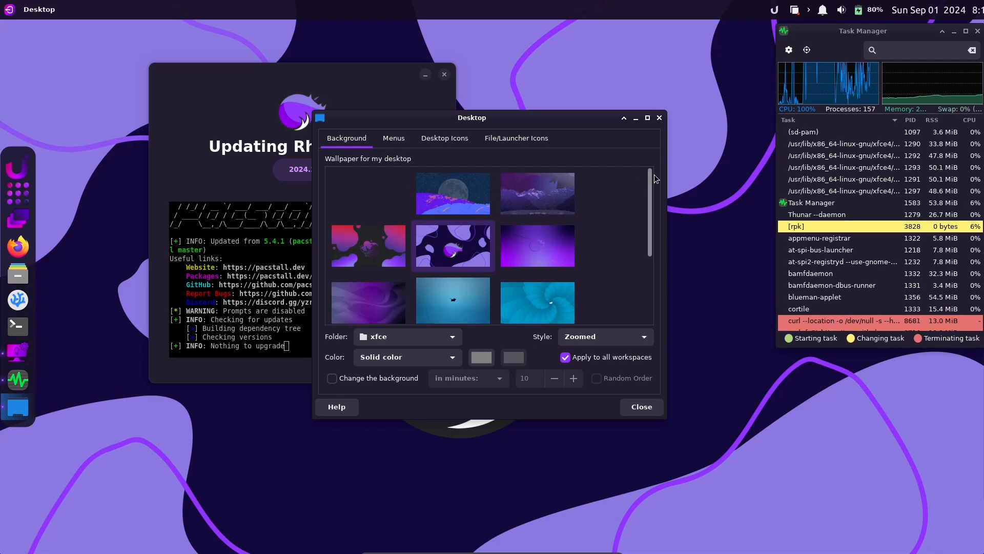
{"action": "mouse_move", "coordinate": [652, 177]}
{"action": "left_mouse_down"}
{"action": "mouse_move", "coordinate": [647, 269]}
{"action": "mouse_move", "coordinate": [650, 175]}
{"action": "left_mouse_up"}
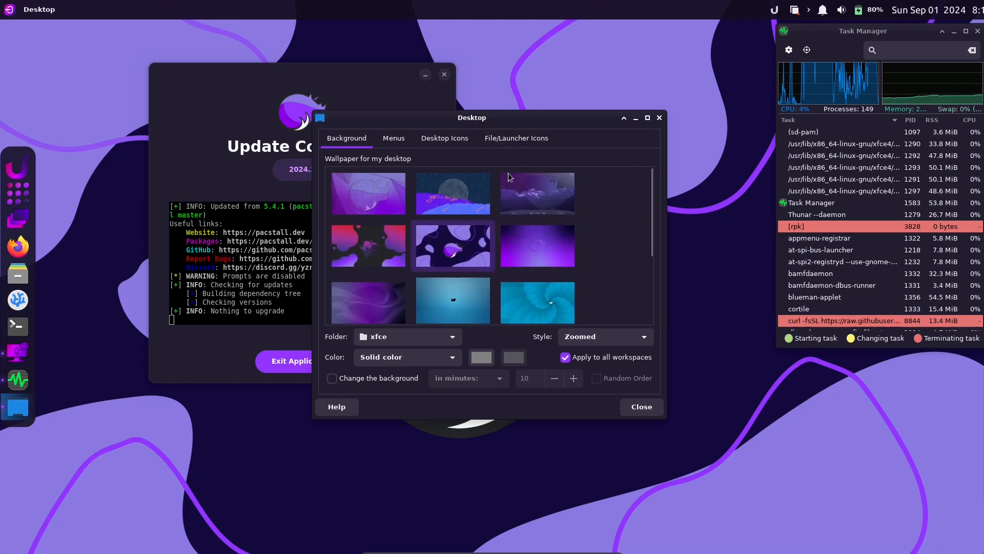
Review the system upgrade's terminal log in the Your System window and close that window.
{"action": "left_click", "coordinate": [338, 86]}
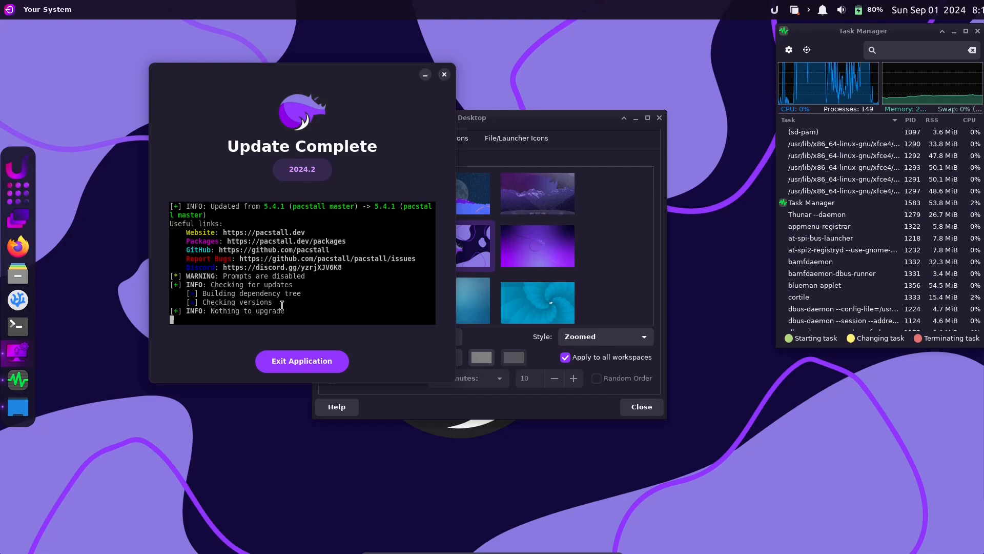
{"action": "left_click_drag", "start_coordinate": [285, 309], "coordinate": [219, 301]}
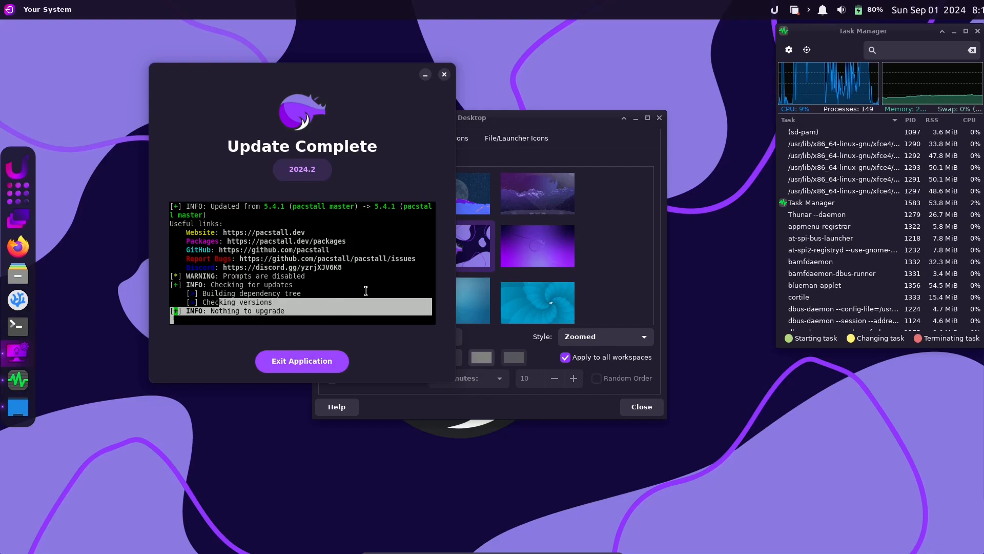
{"action": "left_click", "coordinate": [426, 290]}
{"action": "left_click_drag", "start_coordinate": [420, 236], "coordinate": [463, 73]}
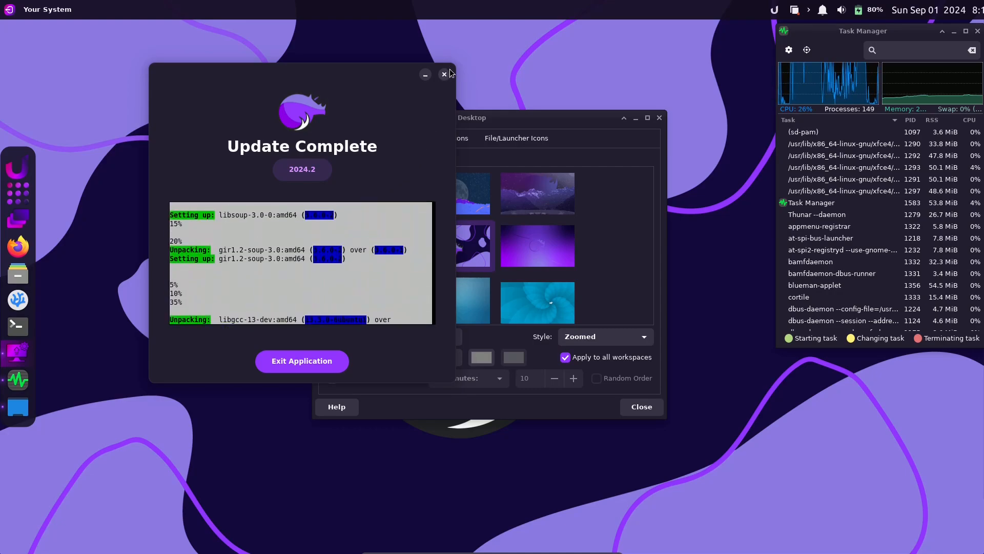
{"action": "left_click", "coordinate": [444, 74]}
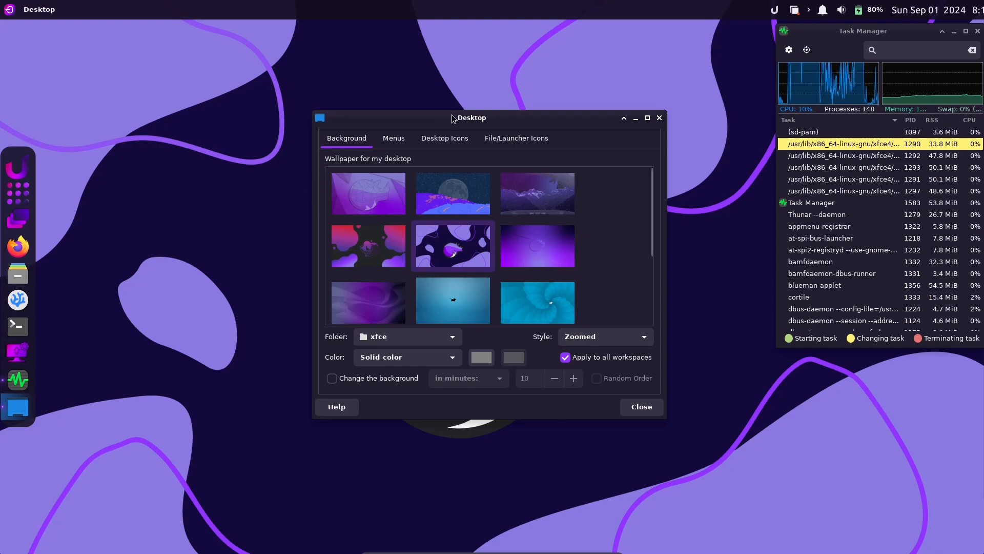
Move the Desktop settings window aside and preview the first seven wallpapers, from the geometric rhino to the dark purple waves.
{"action": "left_click_drag", "start_coordinate": [453, 119], "coordinate": [356, 120]}
{"action": "left_click", "coordinate": [287, 189]}
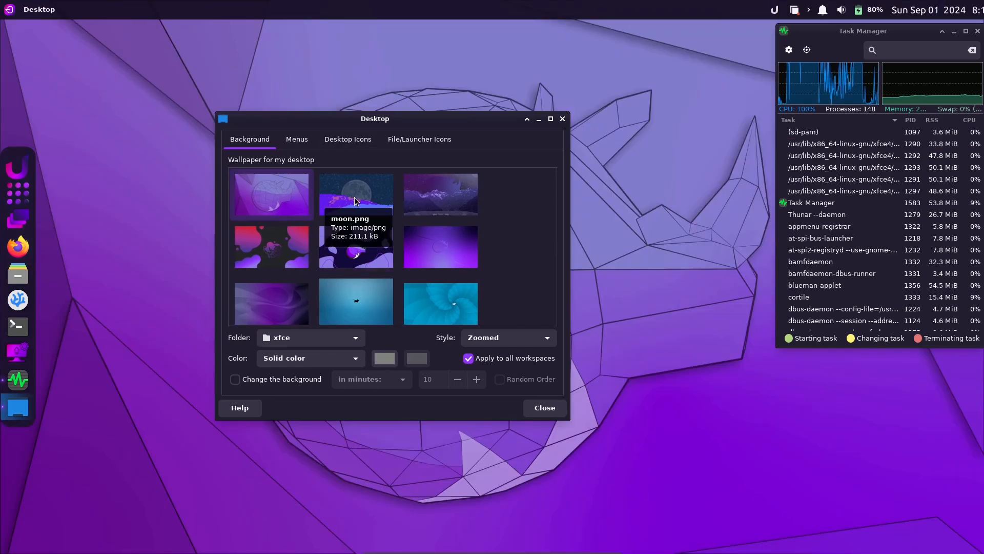
{"action": "left_click", "coordinate": [355, 197]}
{"action": "left_click", "coordinate": [430, 211]}
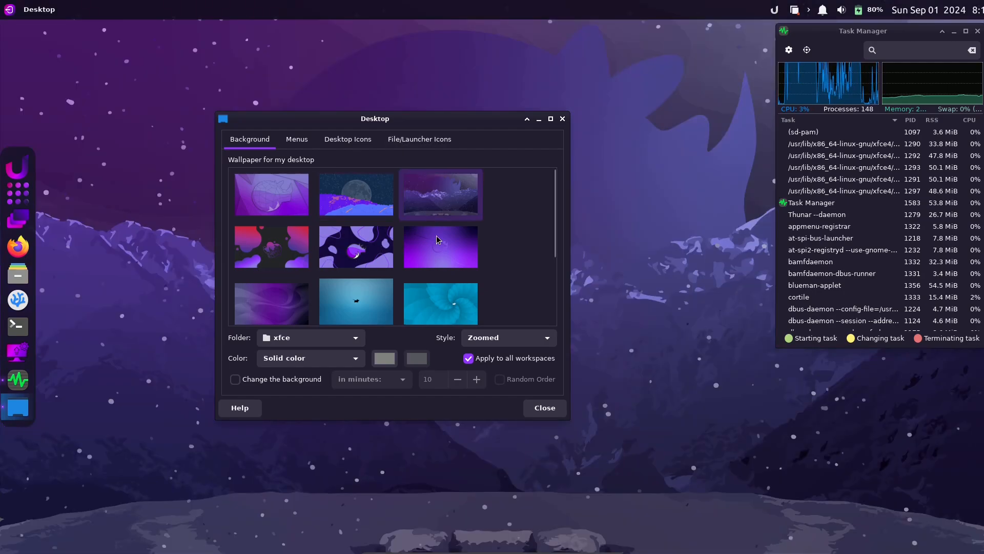
{"action": "left_click", "coordinate": [436, 236]}
{"action": "left_click", "coordinate": [376, 240]}
{"action": "left_click", "coordinate": [299, 245]}
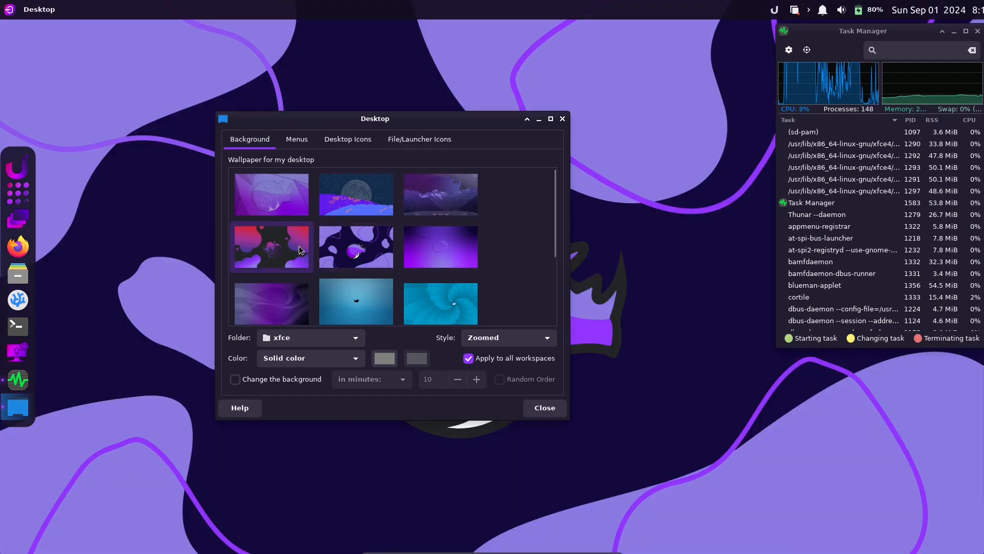
{"action": "left_click", "coordinate": [280, 291]}
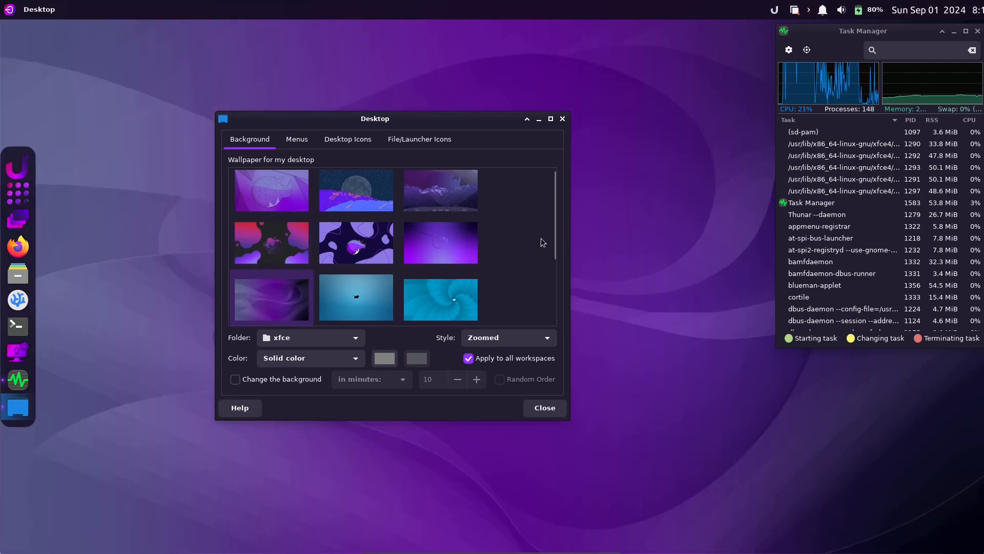
Browse the remaining wallpapers and set the dark one with red and purple blobs as the desktop background.
{"action": "scroll", "coordinate": [552, 239], "scroll_direction": "down", "scroll_amount": 5}
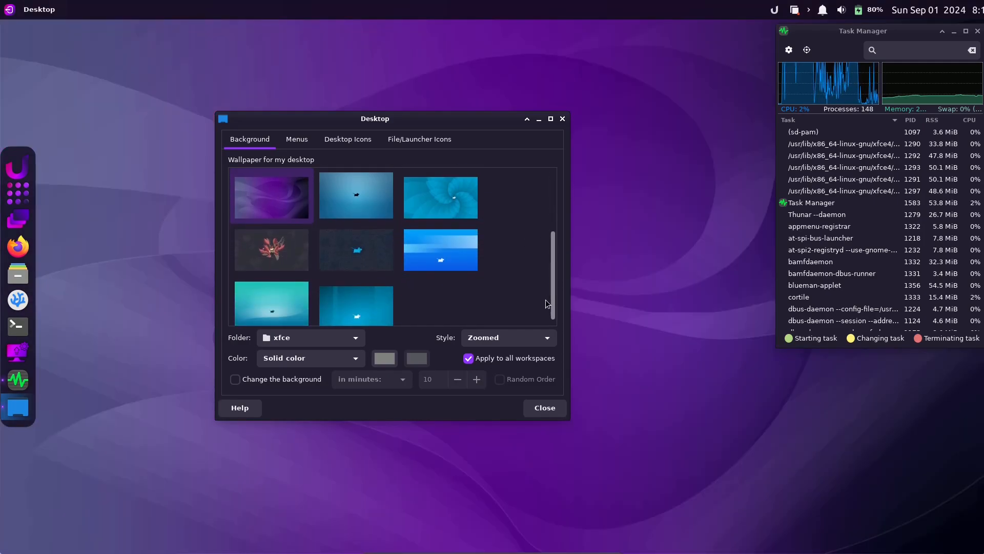
{"action": "scroll", "coordinate": [545, 266], "scroll_direction": "up", "scroll_amount": 5}
{"action": "scroll", "coordinate": [536, 306], "scroll_direction": "down", "scroll_amount": 5}
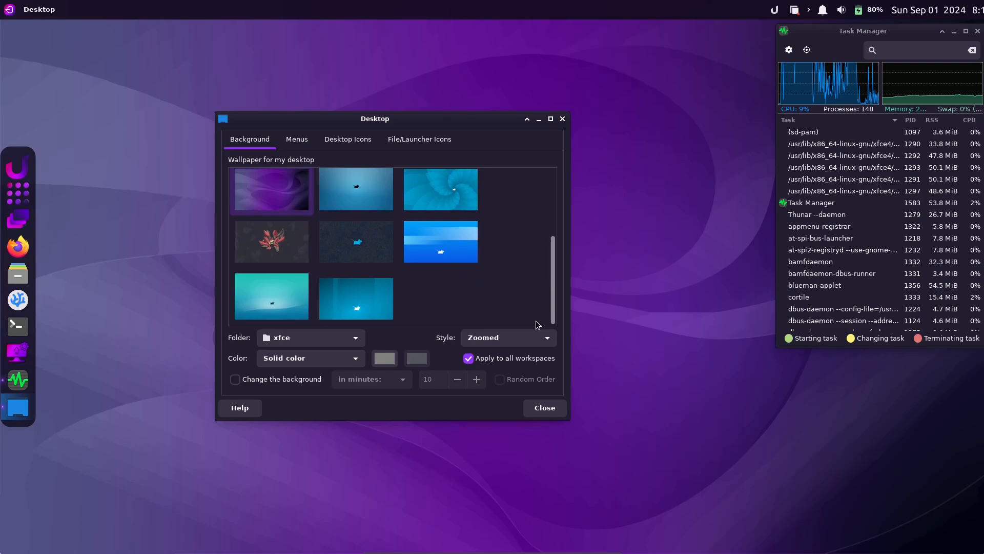
{"action": "scroll", "coordinate": [543, 229], "scroll_direction": "up", "scroll_amount": 3}
{"action": "left_click", "coordinate": [269, 248]}
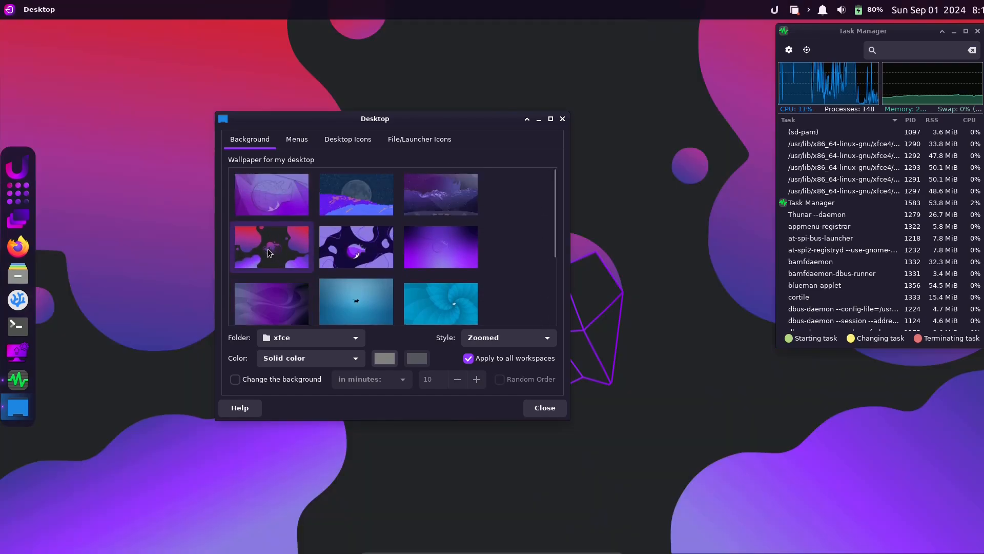
Look through the Menus, Desktop Icons and File/Launcher Icons settings of the desktop, and close the Desktop settings.
{"action": "left_click", "coordinate": [292, 144]}
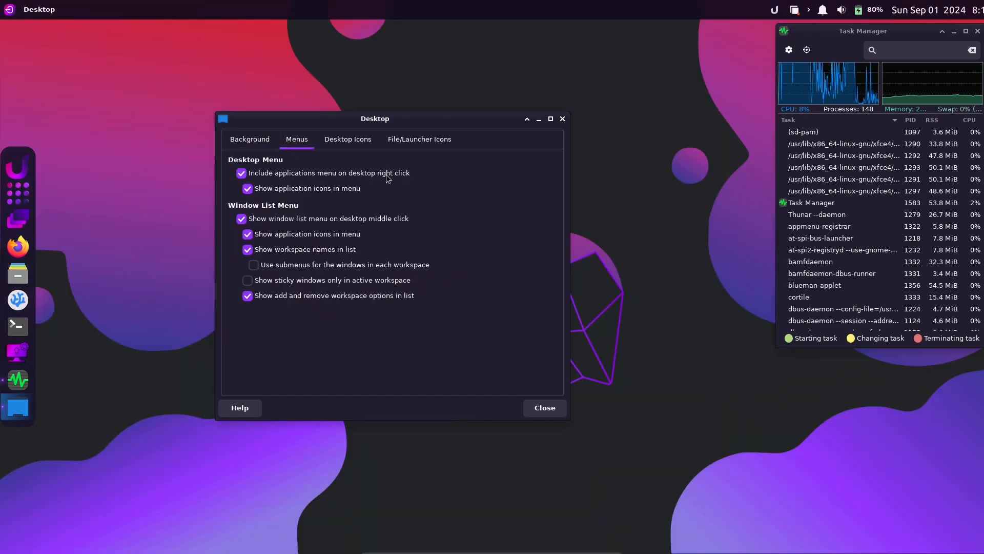
{"action": "left_click", "coordinate": [334, 143]}
{"action": "left_click", "coordinate": [408, 140]}
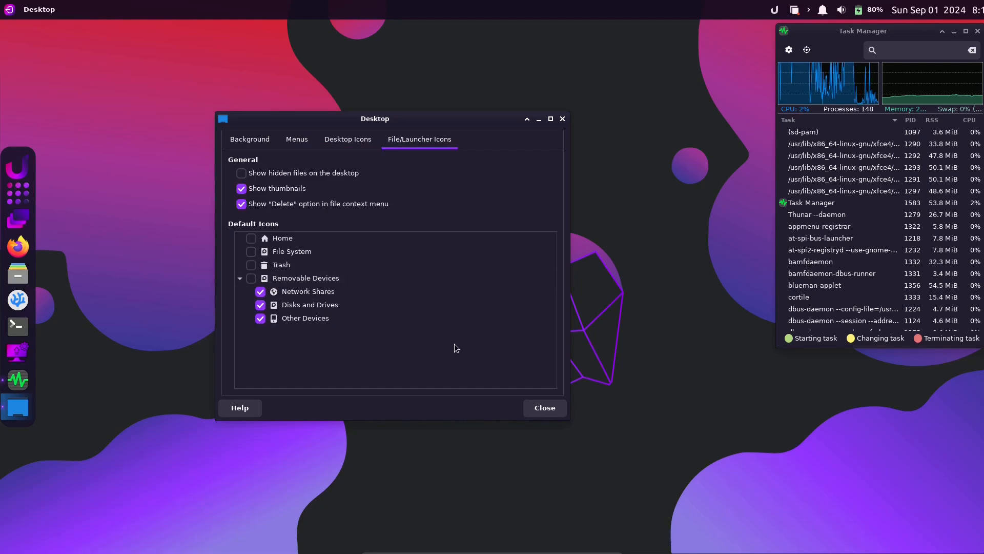
{"action": "left_click", "coordinate": [545, 408]}
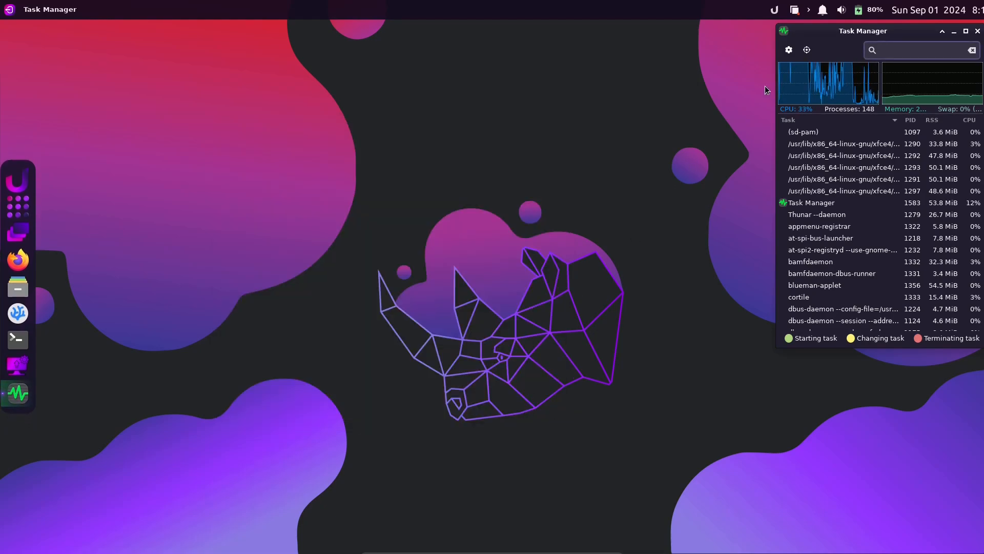
View the calendar from the panel clock, and open the power settings from the battery indicator.
{"action": "left_click", "coordinate": [921, 10]}
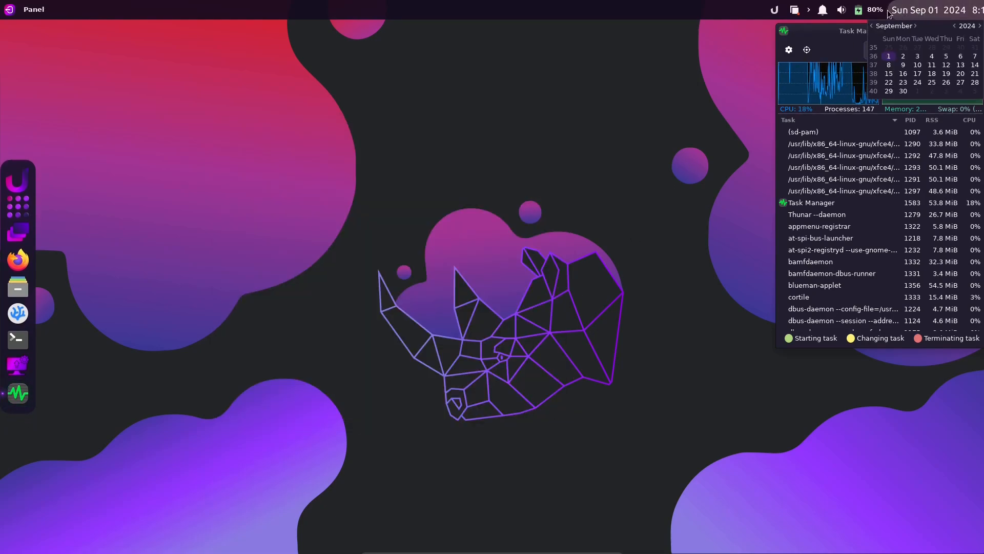
{"action": "left_click", "coordinate": [868, 9]}
{"action": "left_click", "coordinate": [868, 9]}
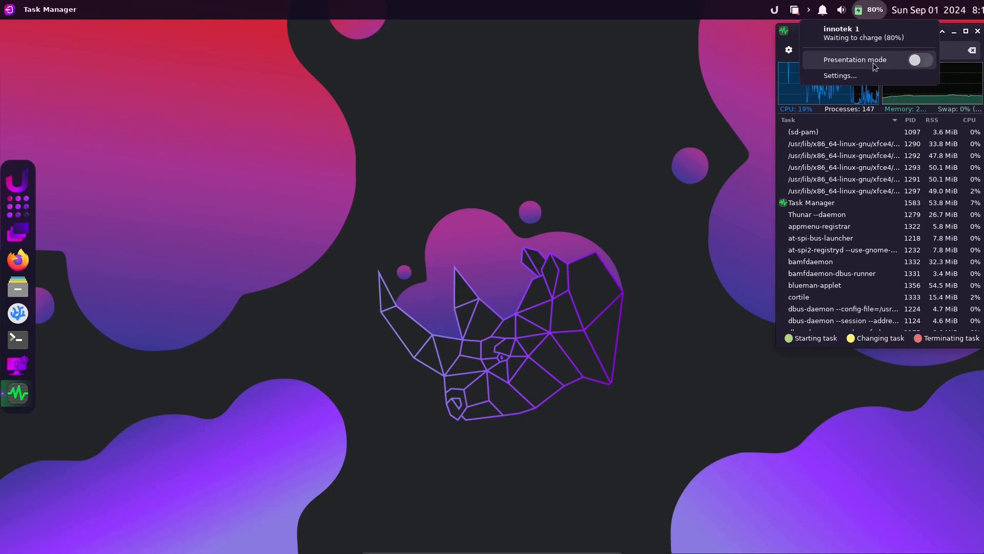
{"action": "left_click", "coordinate": [872, 74]}
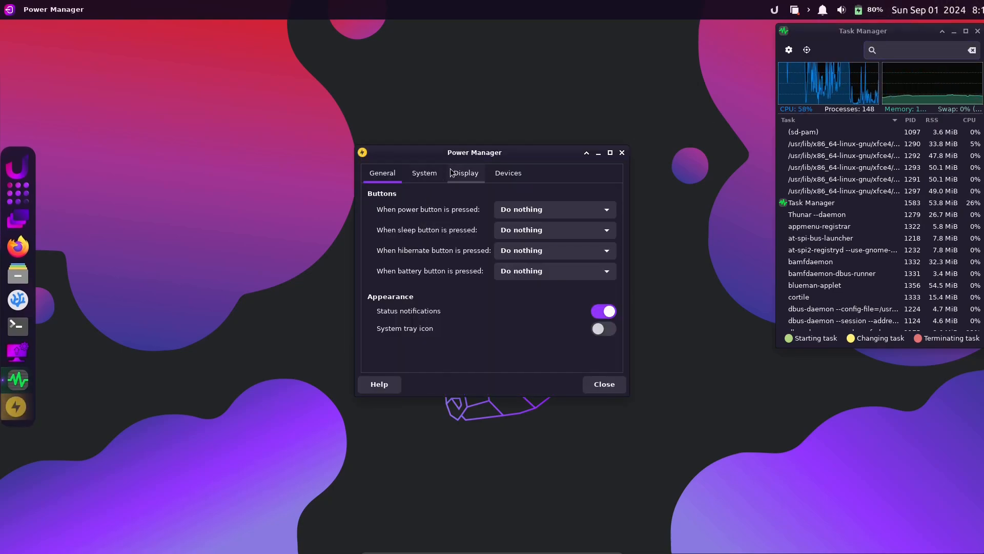
Review the General, System, Display and Devices power settings, and close Power Manager.
{"action": "left_click", "coordinate": [424, 172]}
{"action": "left_click", "coordinate": [466, 172]}
{"action": "left_click", "coordinate": [508, 173]}
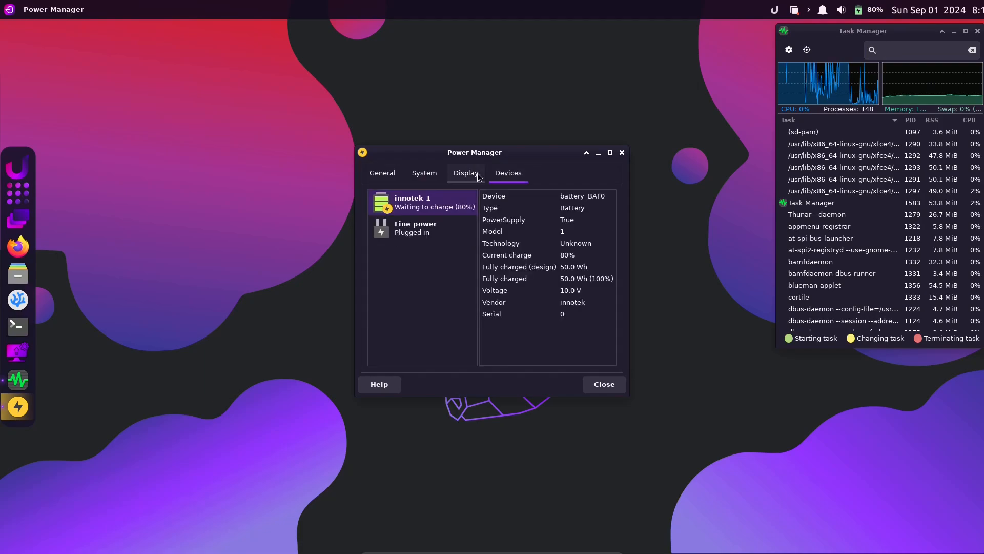
{"action": "left_click", "coordinate": [477, 173]}
{"action": "left_click", "coordinate": [508, 173]}
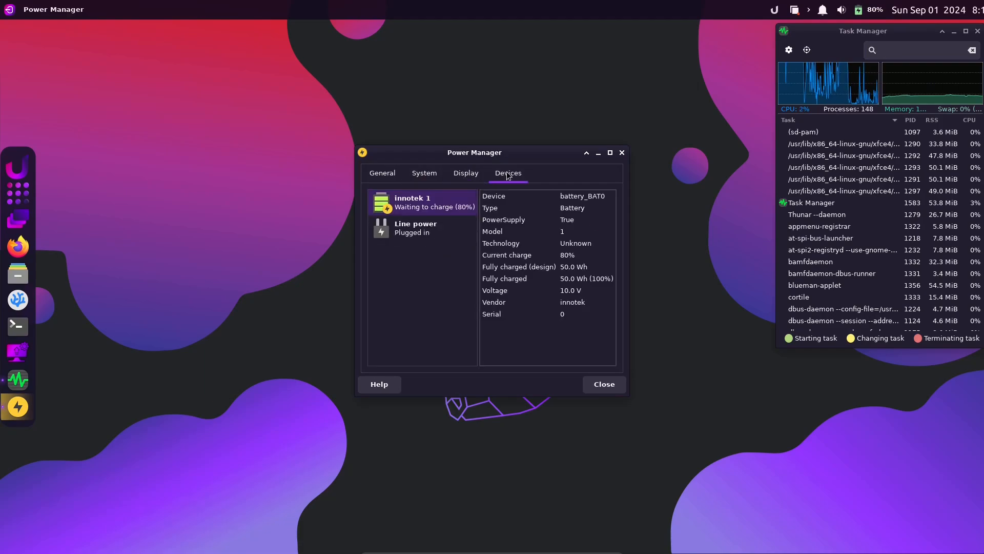
{"action": "left_click", "coordinate": [424, 172]}
{"action": "left_click", "coordinate": [382, 173]}
{"action": "left_click", "coordinate": [459, 174]}
{"action": "scroll", "coordinate": [458, 174], "scroll_direction": "up", "scroll_amount": 1}
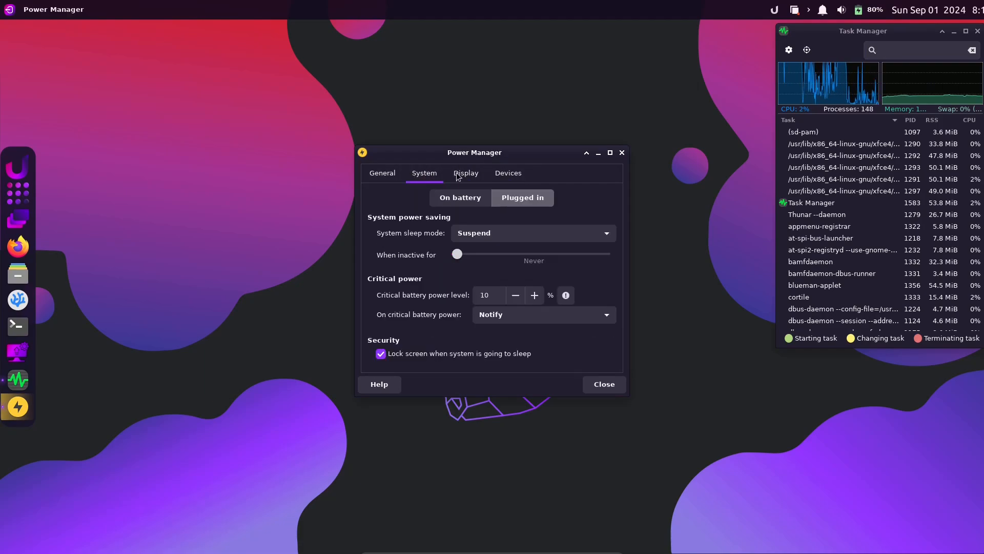
{"action": "left_click", "coordinate": [605, 384]}
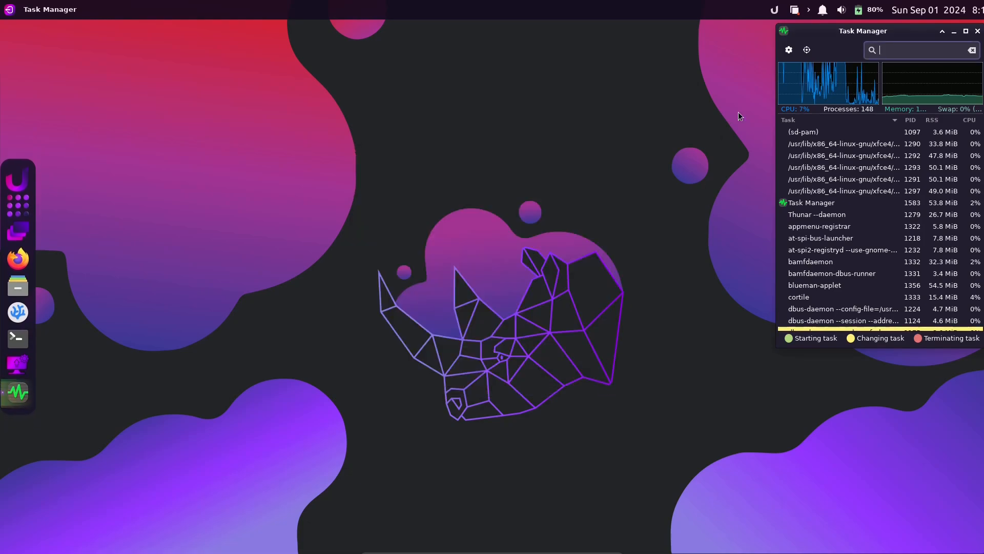
Show the Ulauncher search bar from the panel, and open the v2.5.1 release page from the cortile indicator.
{"action": "left_click", "coordinate": [774, 12]}
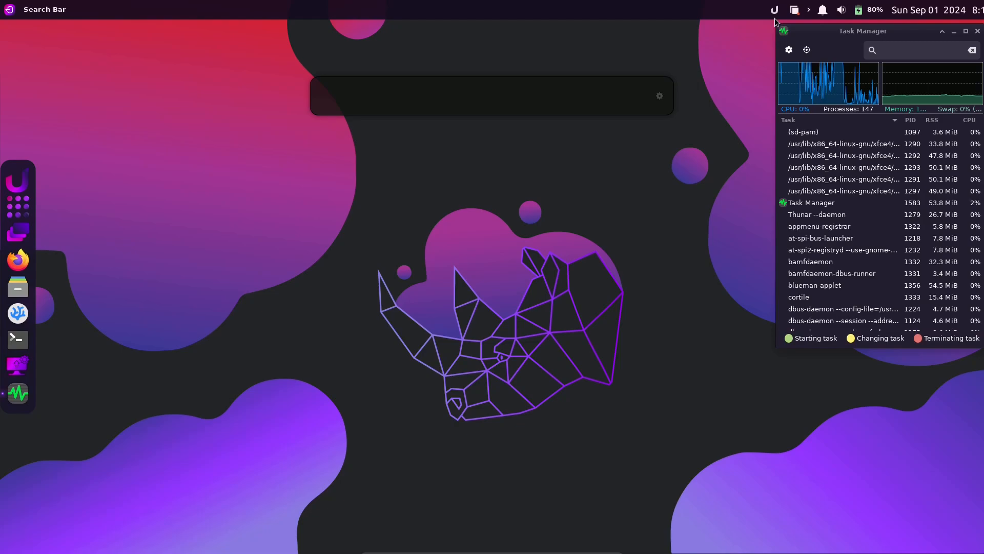
{"action": "left_click", "coordinate": [795, 11]}
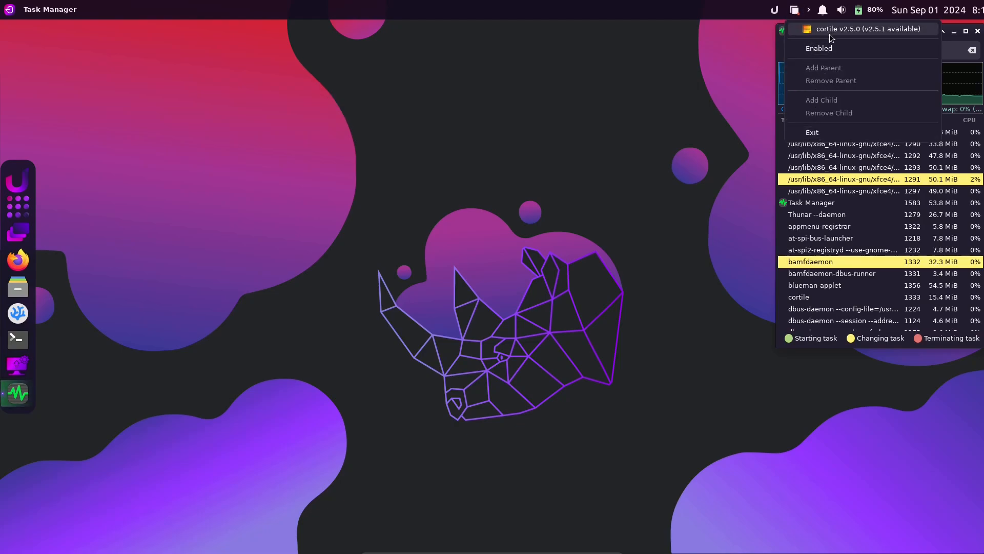
{"action": "left_click", "coordinate": [863, 32]}
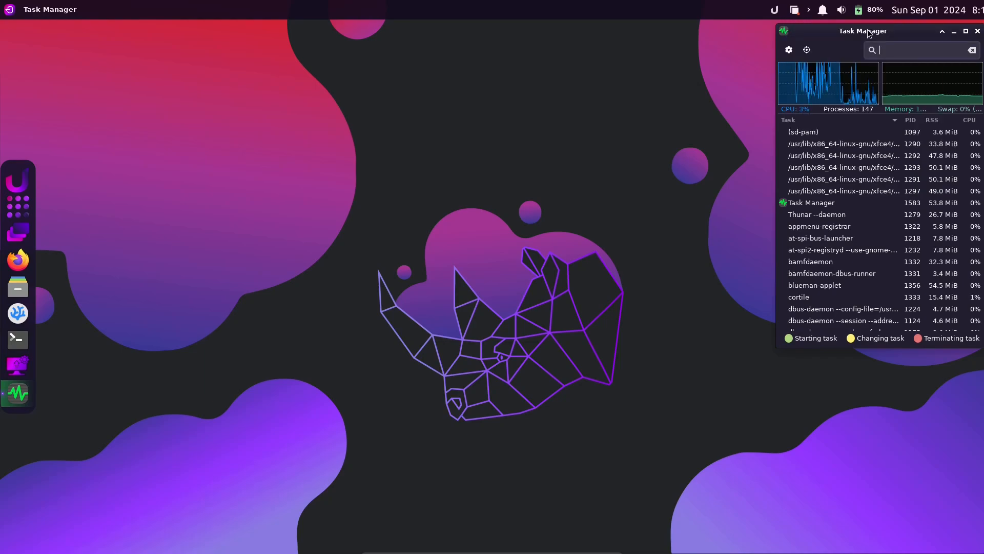
Open the Notifications settings and the audio mixer from the panel indicators.
{"action": "left_click", "coordinate": [822, 13]}
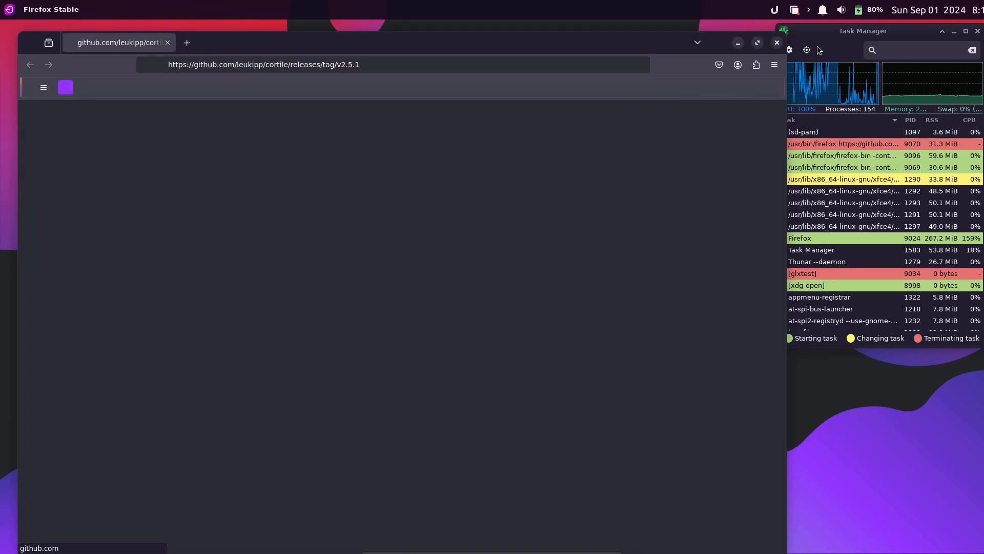
{"action": "left_click", "coordinate": [845, 13]}
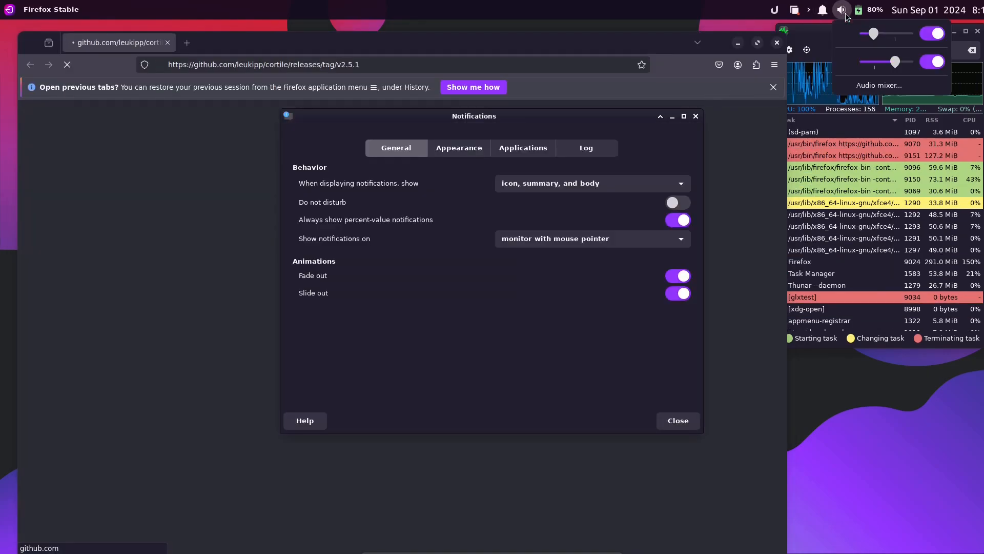
{"action": "left_click", "coordinate": [864, 81]}
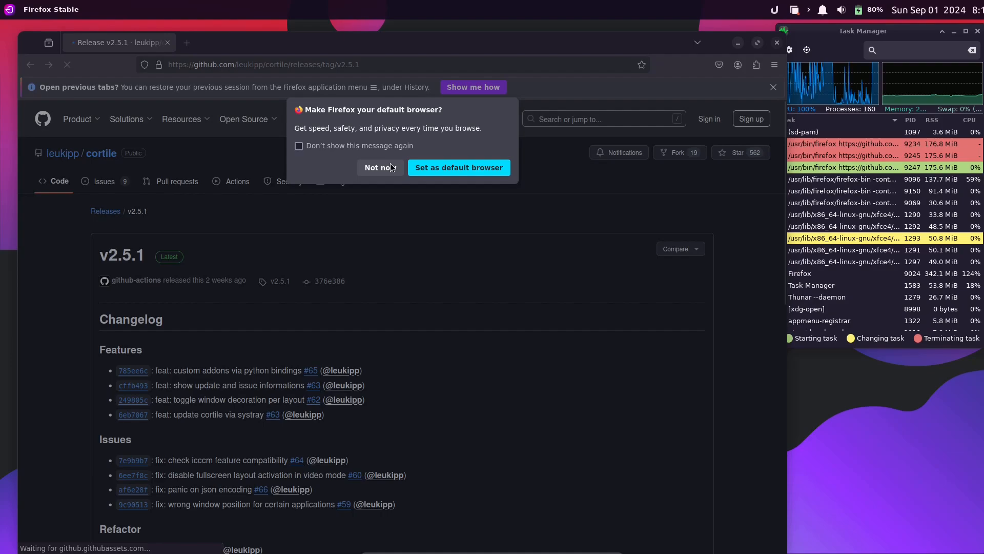
Decline making Firefox the default browser, read through the cortile v2.5.1 release page, and close Firefox.
{"action": "left_click", "coordinate": [390, 163]}
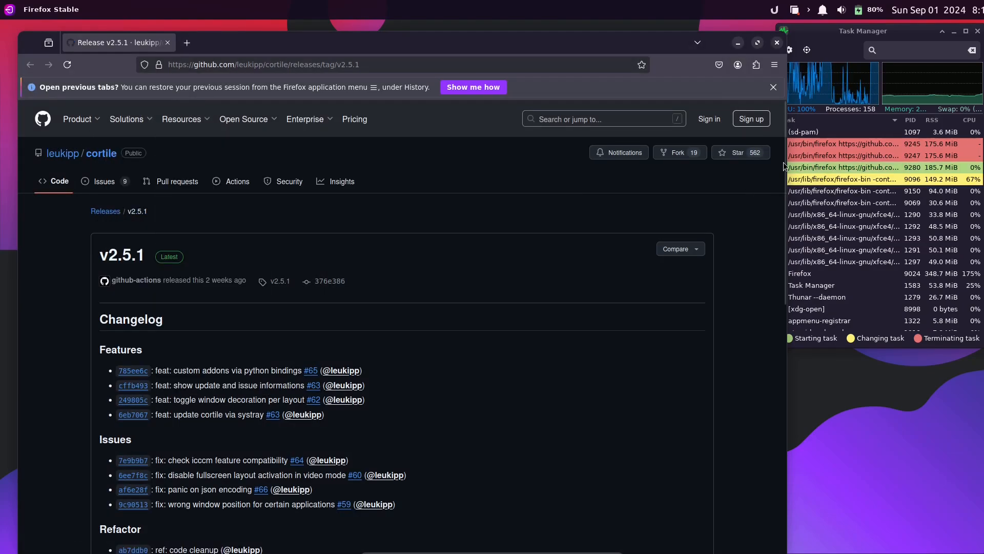
{"action": "left_click", "coordinate": [798, 13]}
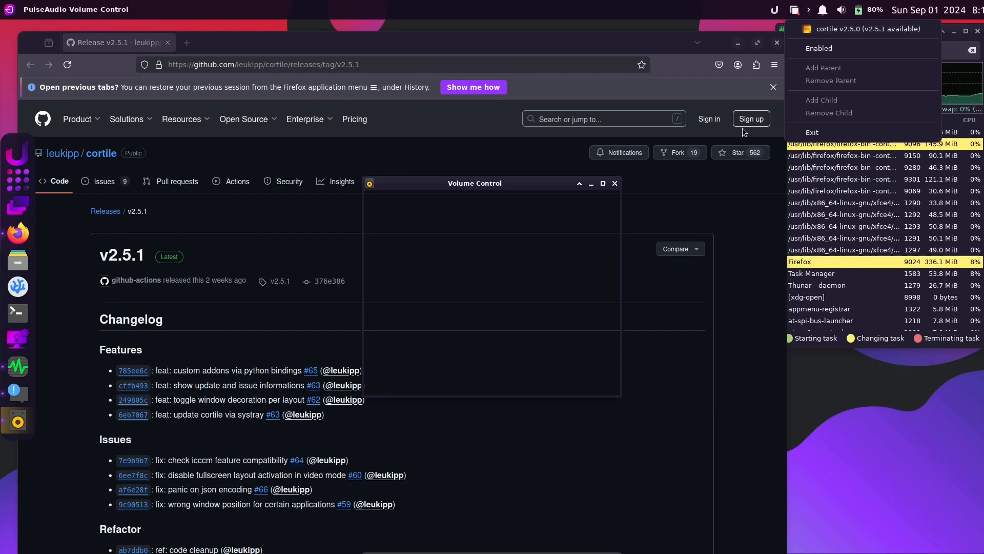
{"action": "left_click", "coordinate": [702, 193]}
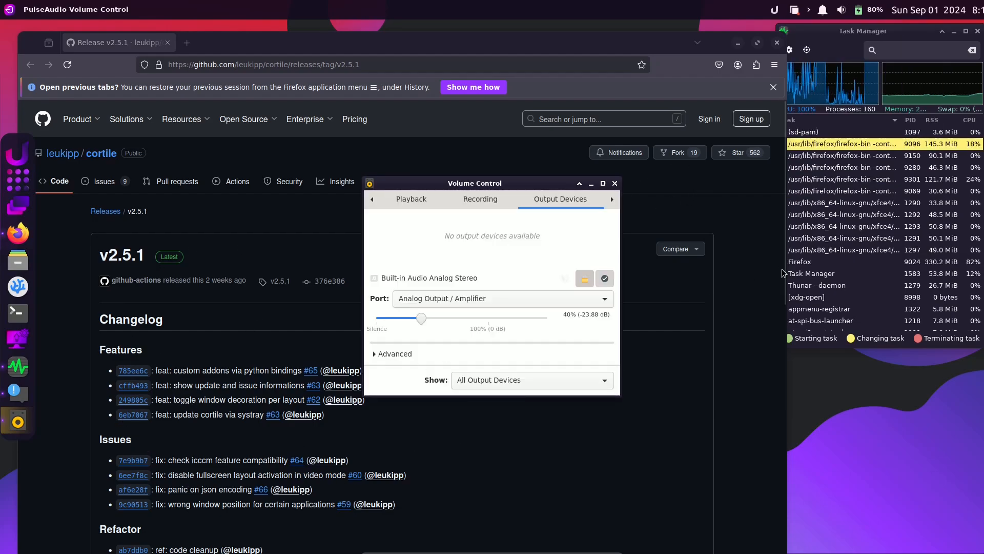
{"action": "left_click_drag", "start_coordinate": [783, 270], "coordinate": [768, 525]}
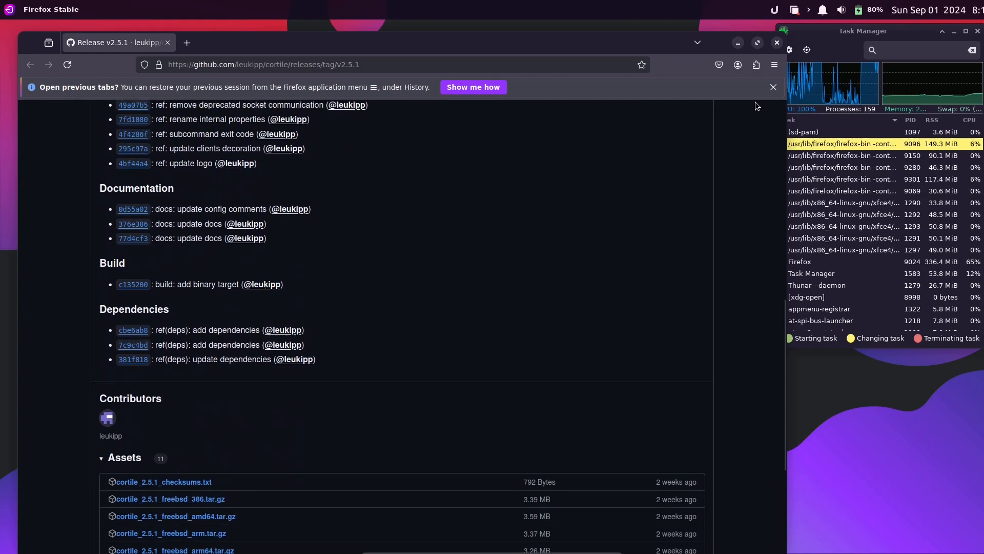
{"action": "left_click", "coordinate": [777, 43]}
Review the Playback, Recording and Output Devices audio settings, and close Volume Control.
{"action": "left_click", "coordinate": [424, 200]}
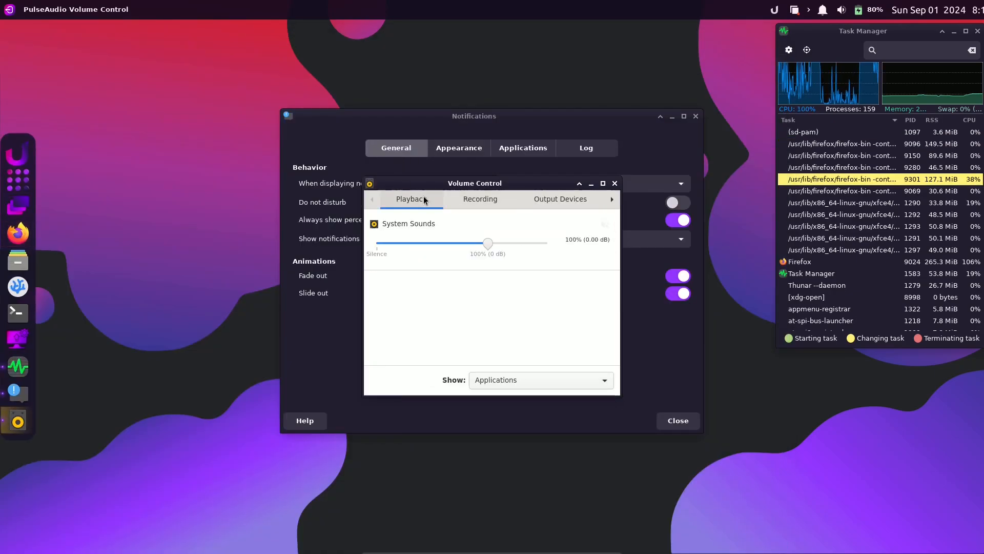
{"action": "left_click", "coordinate": [480, 199]}
{"action": "left_click", "coordinate": [561, 199]}
{"action": "left_click", "coordinate": [611, 183]}
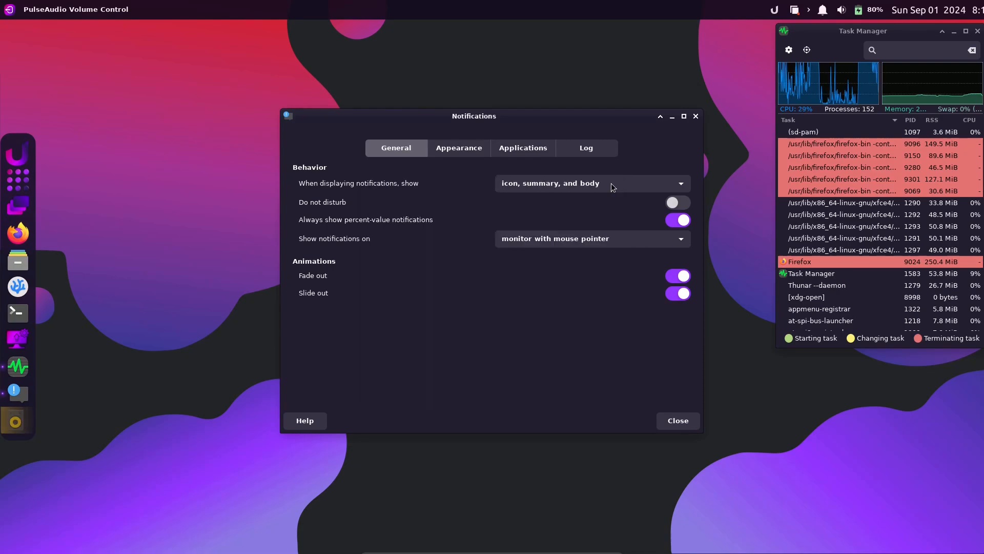
Review the Appearance, Applications and Log settings for notifications, and close the Notifications window.
{"action": "left_click", "coordinate": [453, 154]}
{"action": "left_click", "coordinate": [513, 149]}
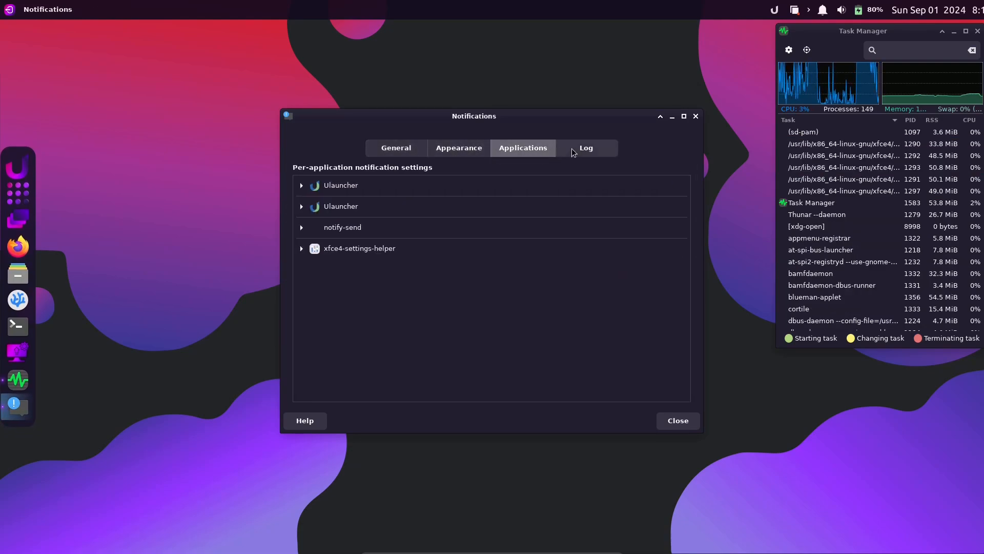
{"action": "left_click", "coordinate": [576, 149]}
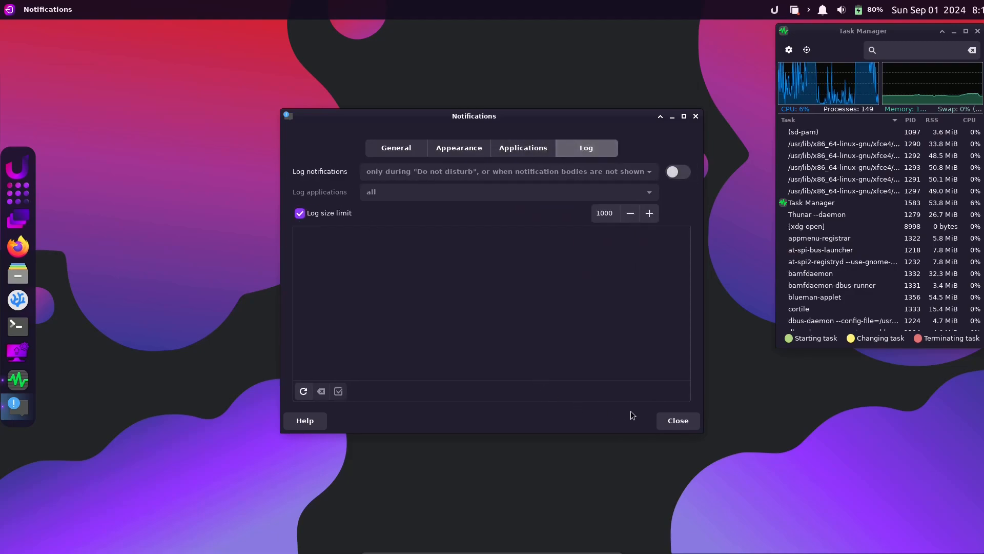
{"action": "left_click", "coordinate": [672, 420]}
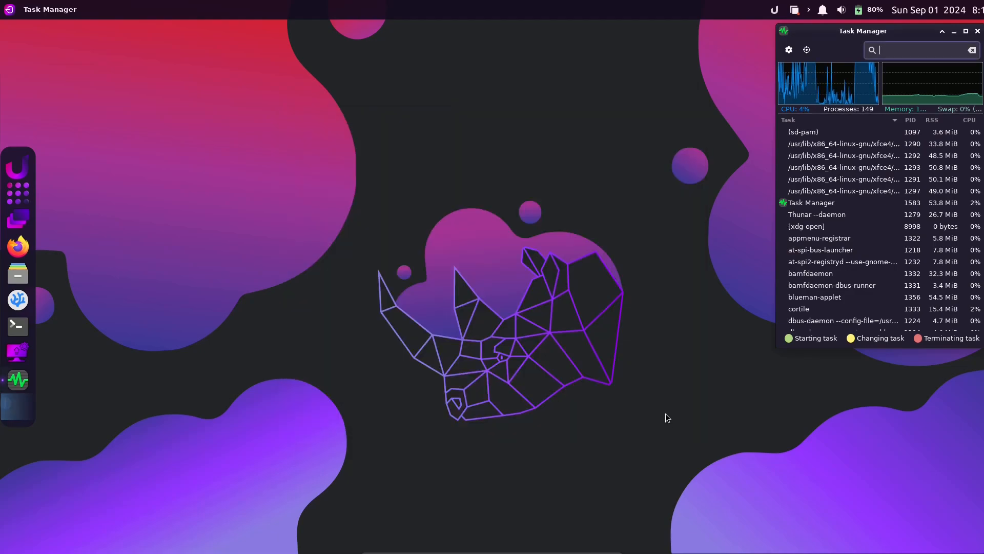
Open the application overview and browse both pages of installed applications.
{"action": "left_click", "coordinate": [24, 201]}
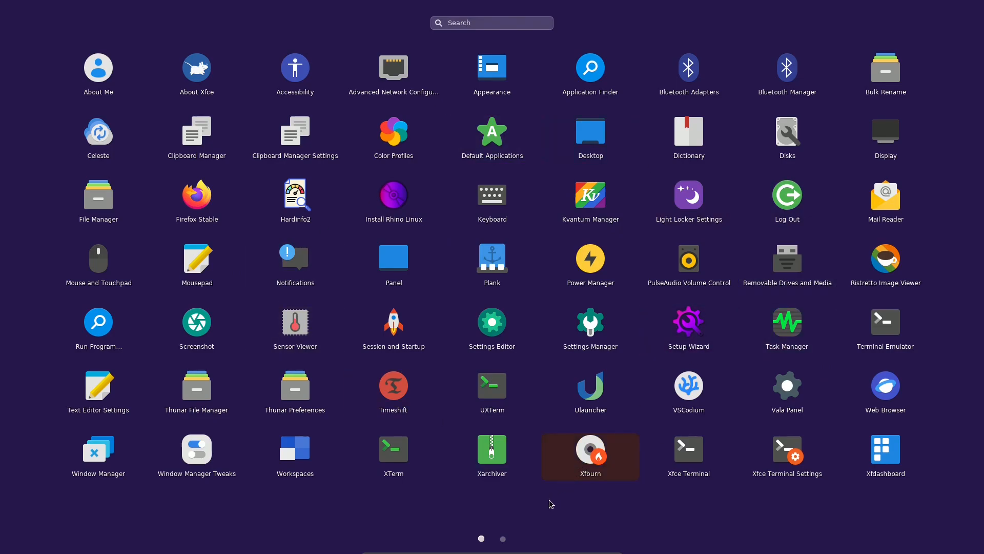
{"action": "left_click", "coordinate": [504, 539]}
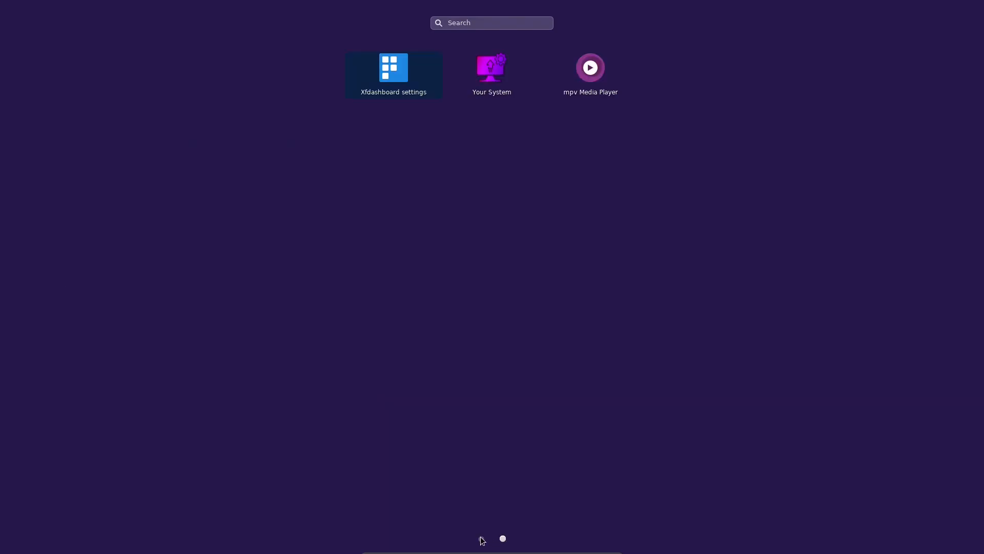
{"action": "left_click", "coordinate": [481, 539]}
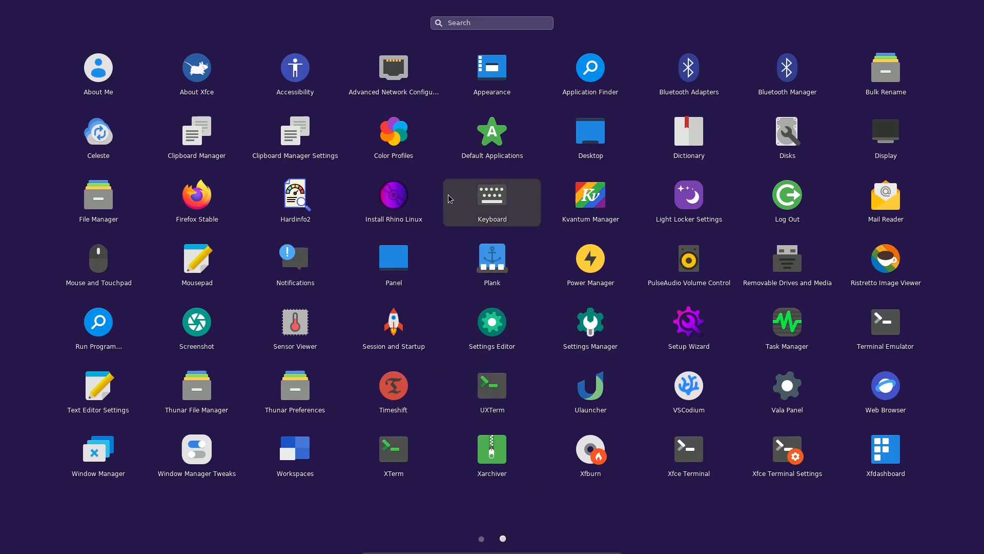
View the system information in About Xfce and close it, and check the session's log-out options without choosing one.
{"action": "left_click", "coordinate": [197, 85]}
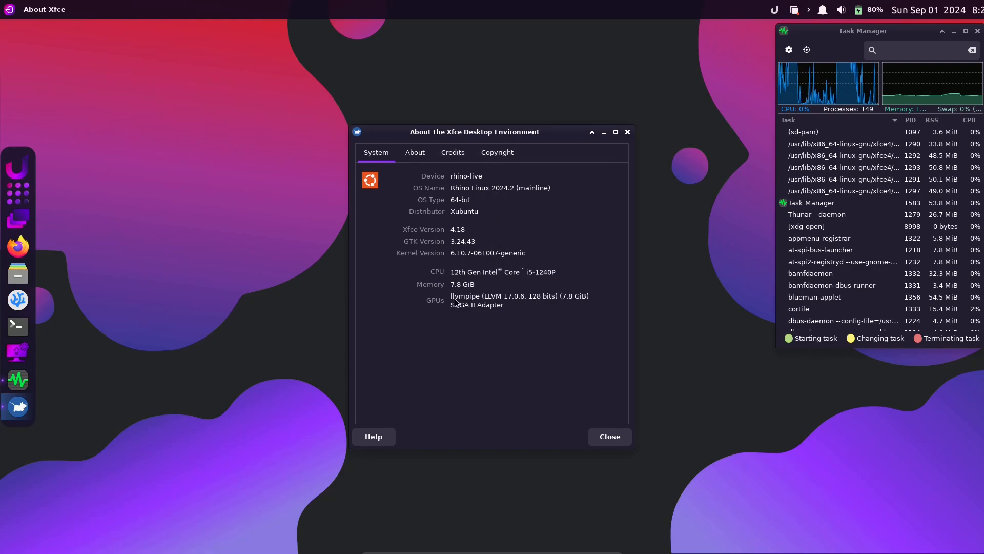
{"action": "left_click", "coordinate": [627, 133]}
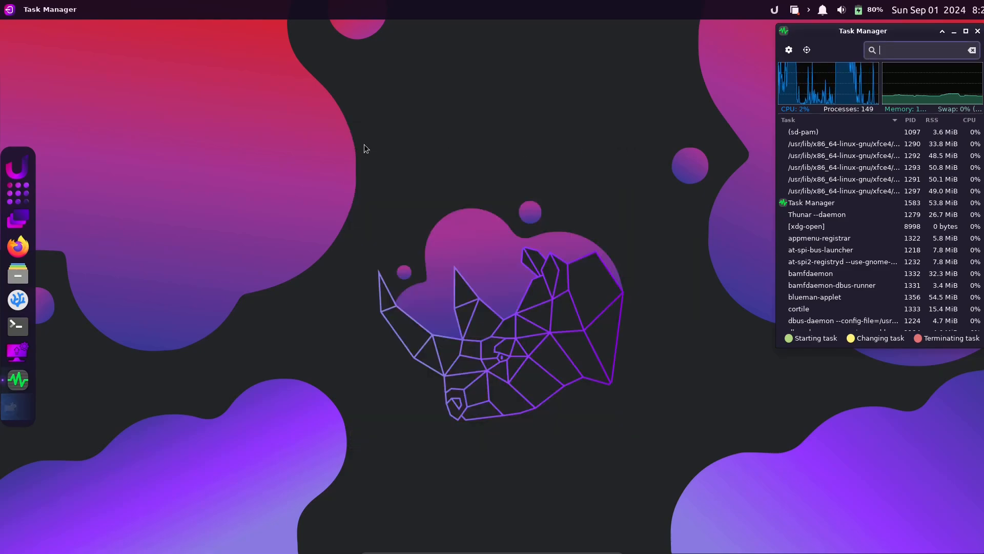
{"action": "left_click", "coordinate": [8, 14]}
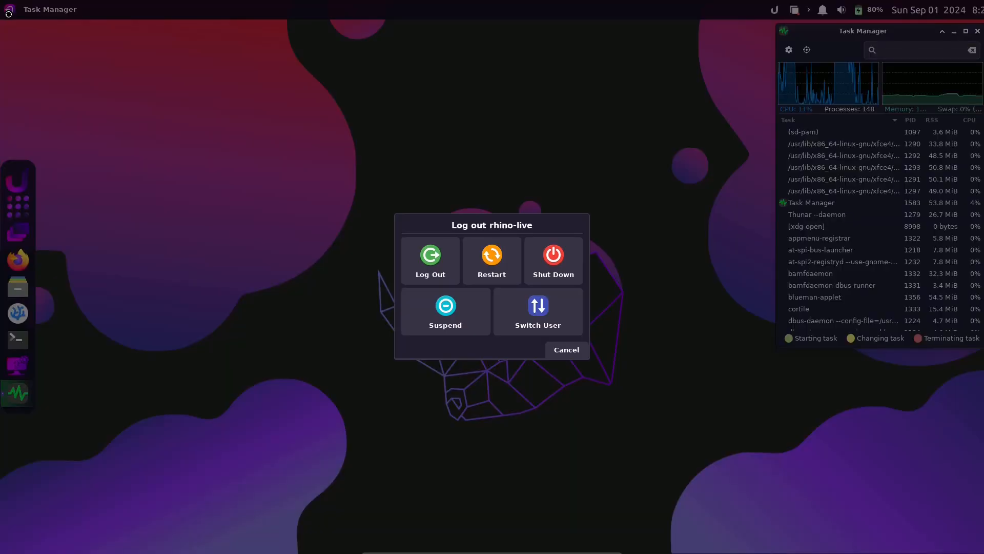
{"action": "left_click", "coordinate": [561, 345]}
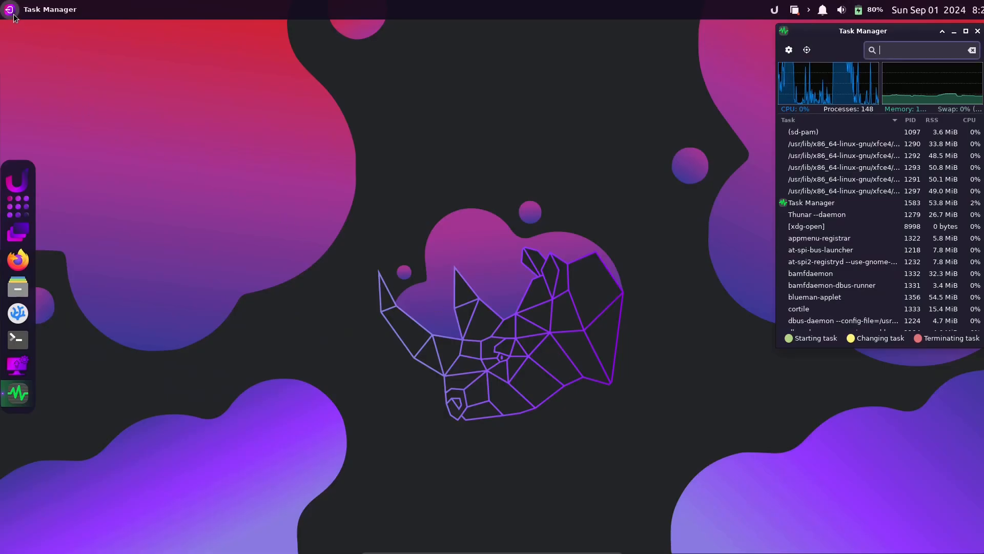
Open File Manager from the application overview, and launch Firefox alongside it.
{"action": "left_click", "coordinate": [29, 203]}
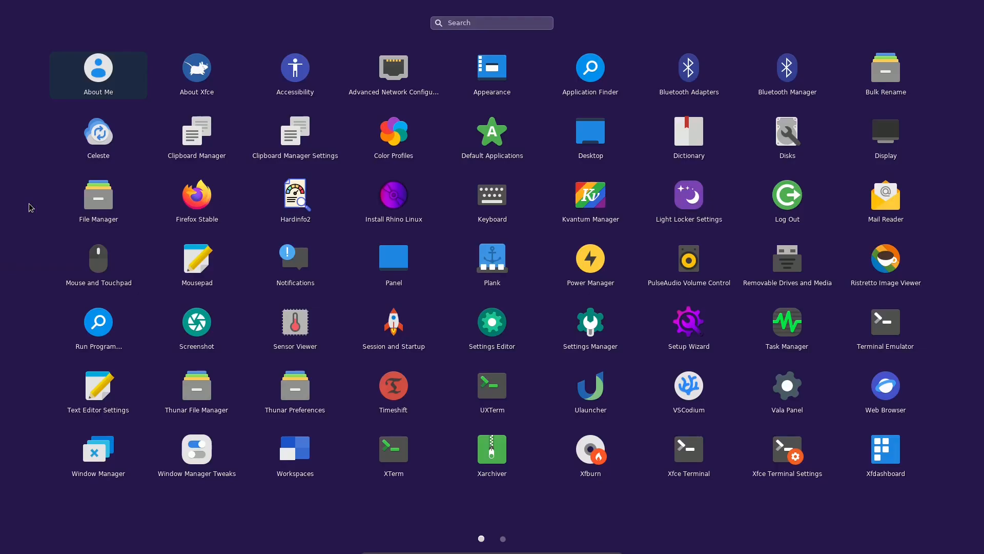
{"action": "left_click", "coordinate": [127, 211]}
{"action": "left_click", "coordinate": [26, 259]}
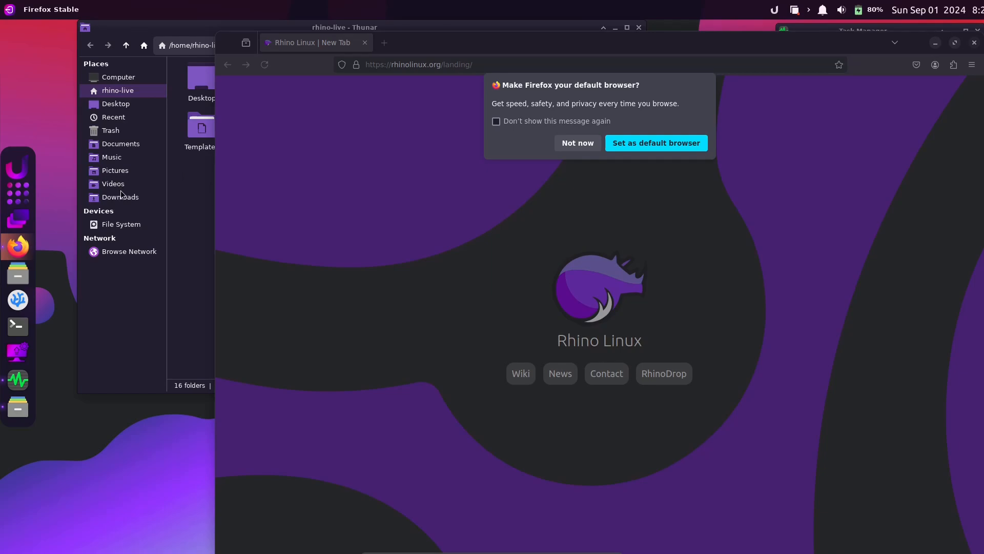
Launch Window Manager Tweaks, Setup Wizard and Ristretto Image Viewer from the application overview.
{"action": "left_click", "coordinate": [35, 193]}
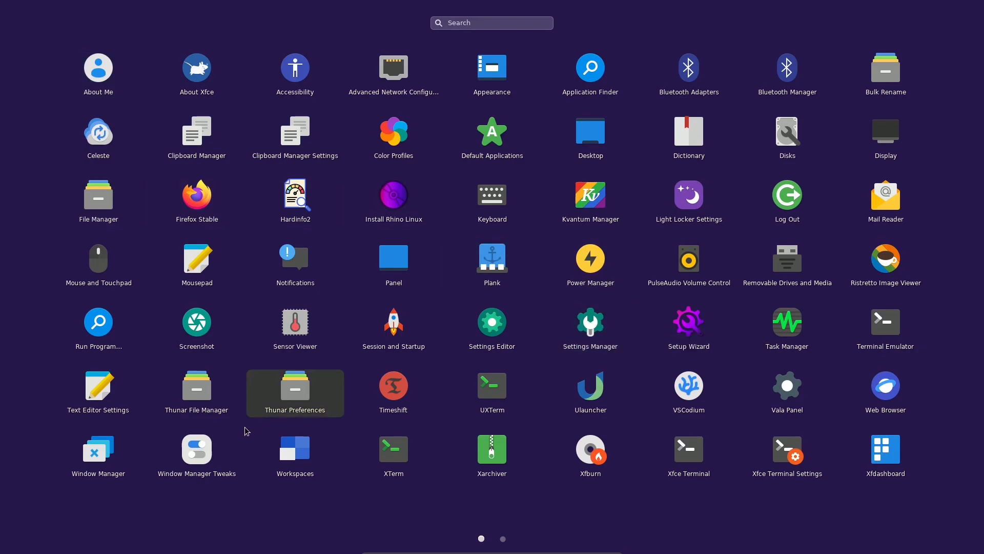
{"action": "left_click", "coordinate": [212, 446]}
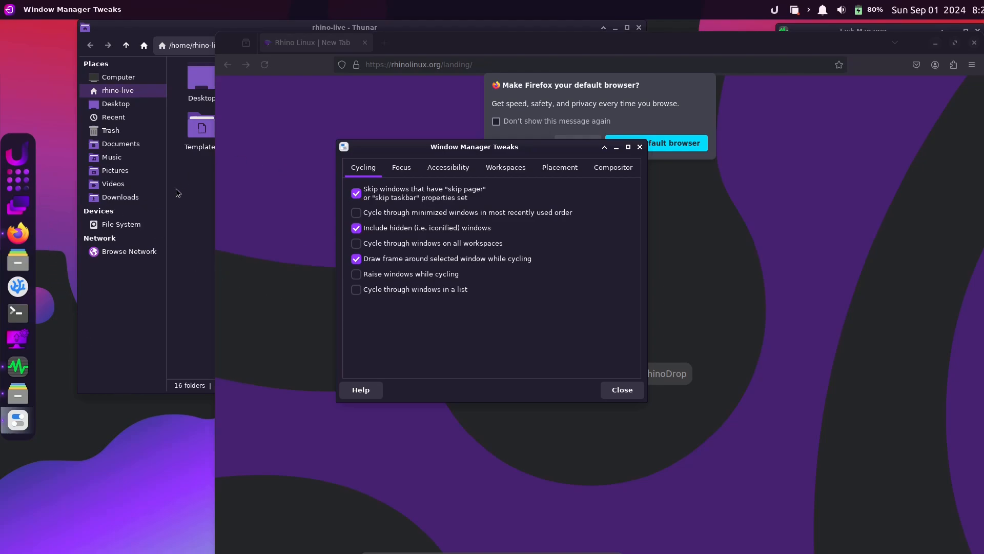
{"action": "left_click", "coordinate": [26, 183]}
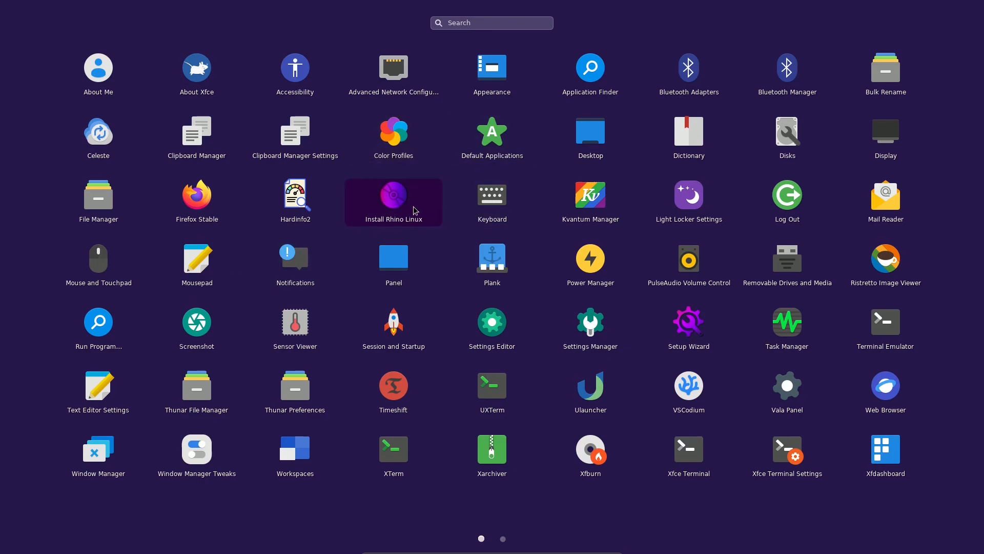
{"action": "left_click", "coordinate": [701, 329]}
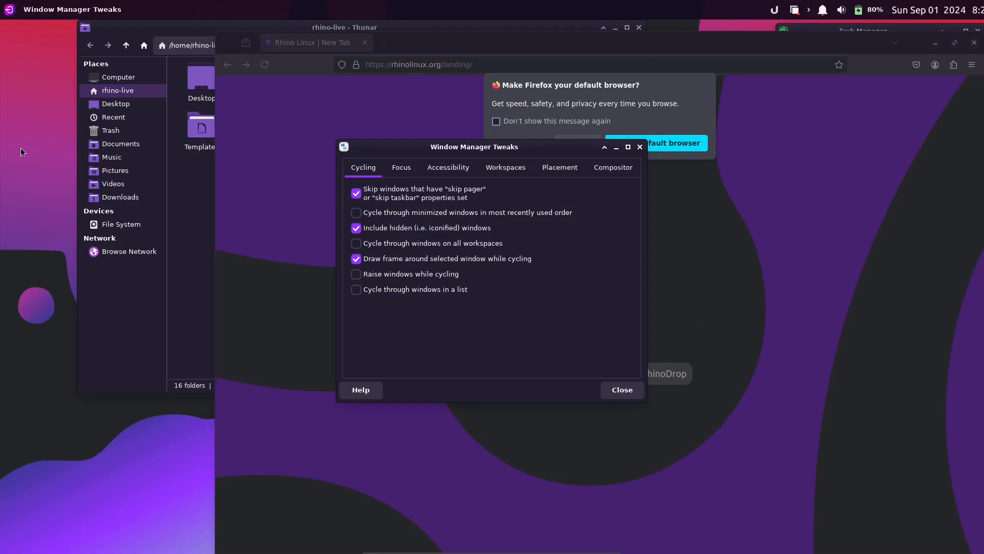
{"action": "mouse_move", "coordinate": [2, 174]}
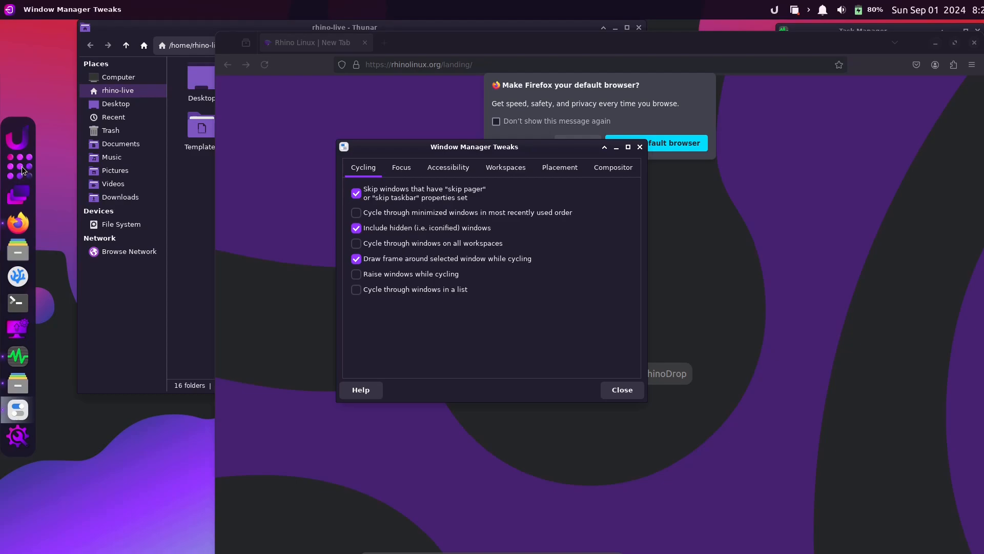
{"action": "left_click", "coordinate": [21, 166]}
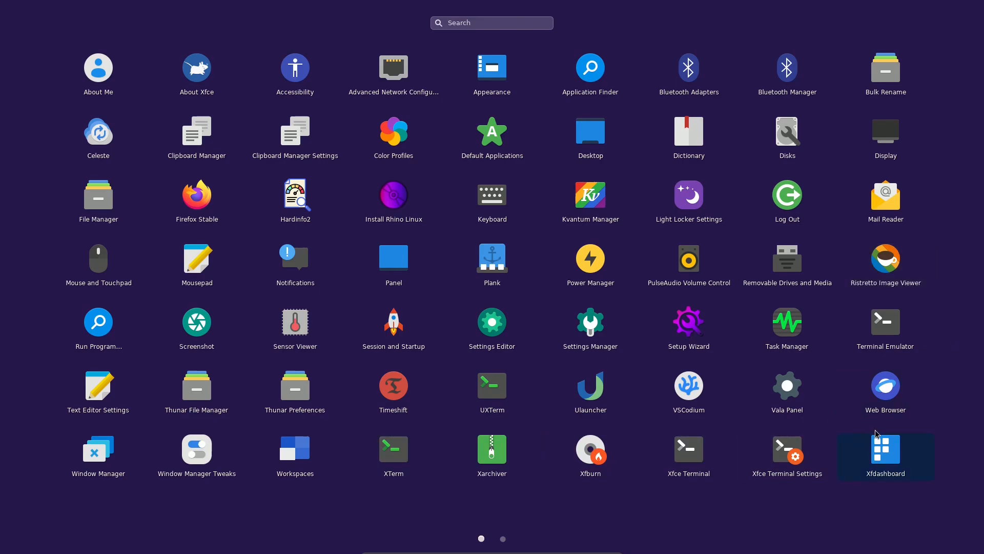
{"action": "left_click", "coordinate": [891, 272]}
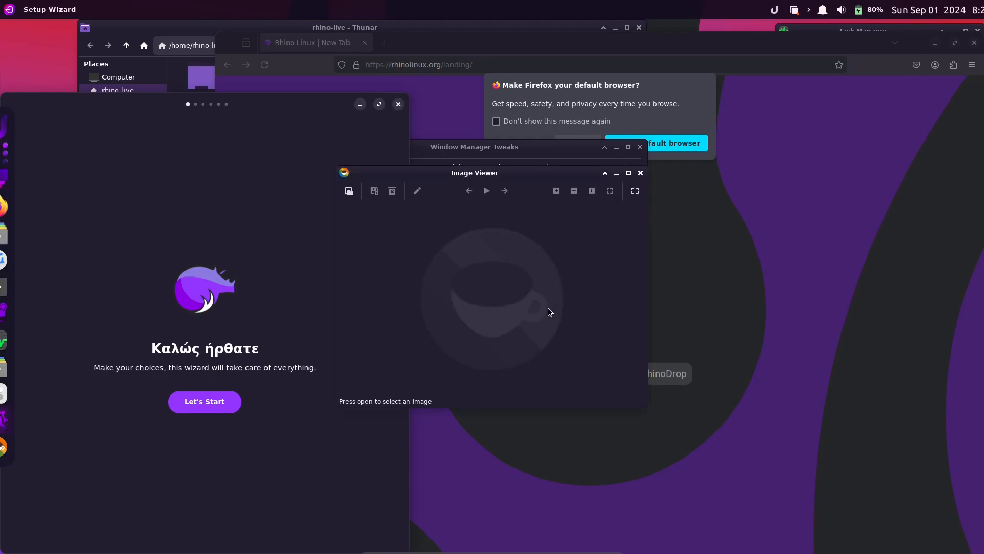
Bring Task Manager to the front, maximize it to examine CPU, memory and the full process list, and restore its window size.
{"action": "left_click", "coordinate": [815, 31]}
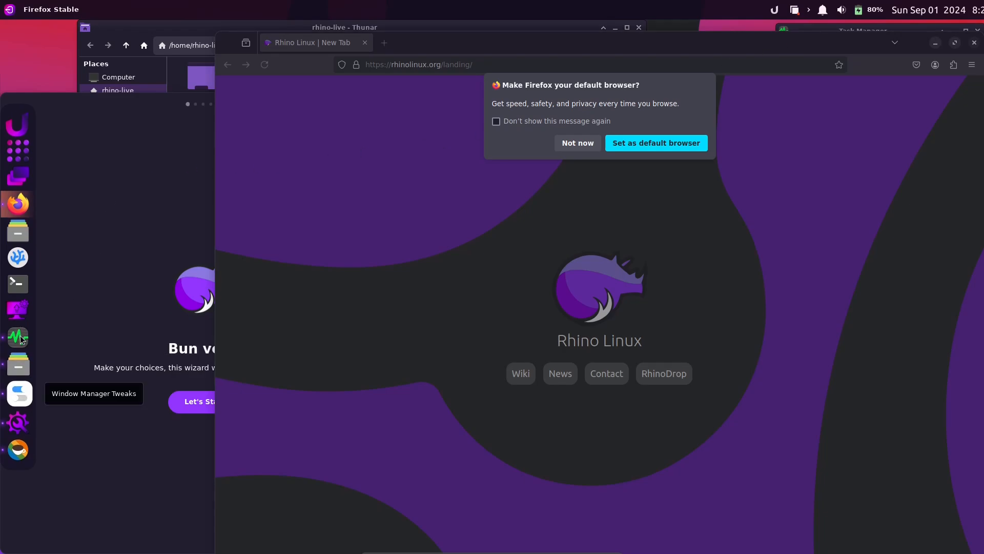
{"action": "left_click", "coordinate": [19, 394]}
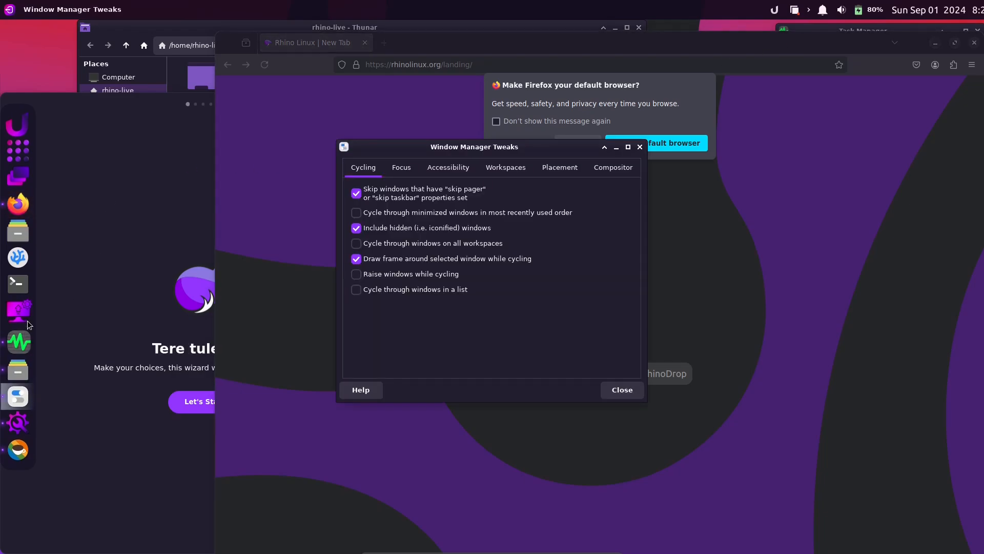
{"action": "left_click", "coordinate": [19, 341]}
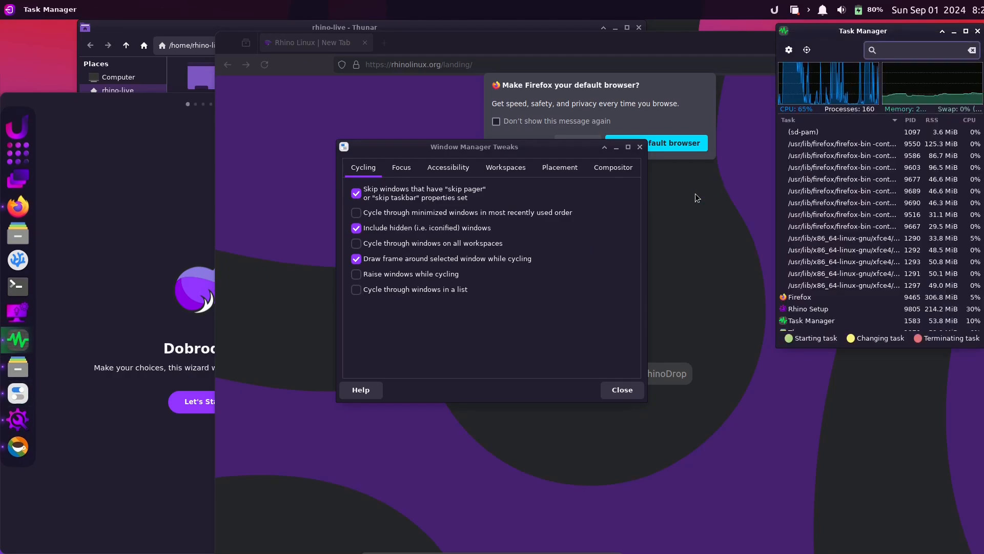
{"action": "left_click", "coordinate": [966, 31]}
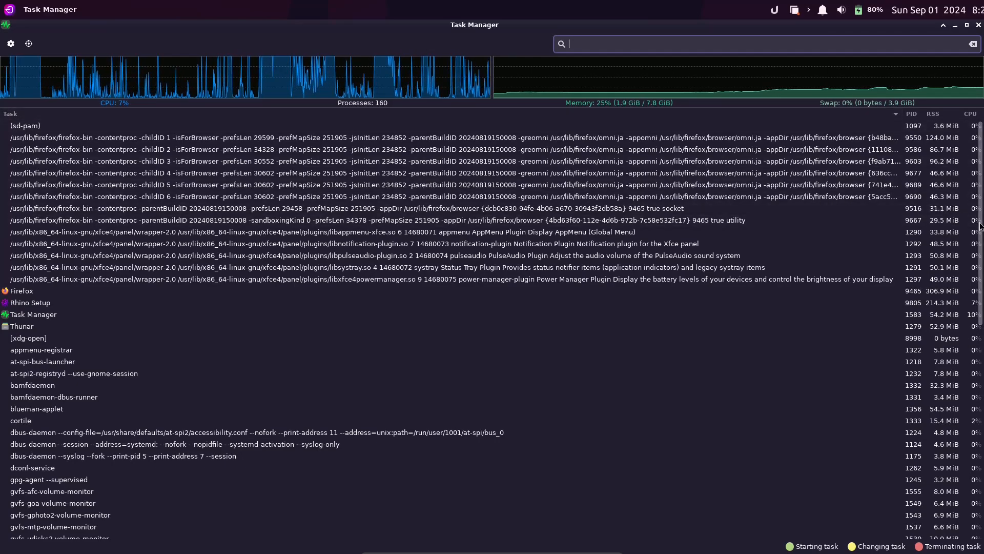
{"action": "scroll", "coordinate": [967, 359], "scroll_direction": "down", "scroll_amount": 5}
{"action": "scroll", "coordinate": [967, 406], "scroll_direction": "down", "scroll_amount": 3}
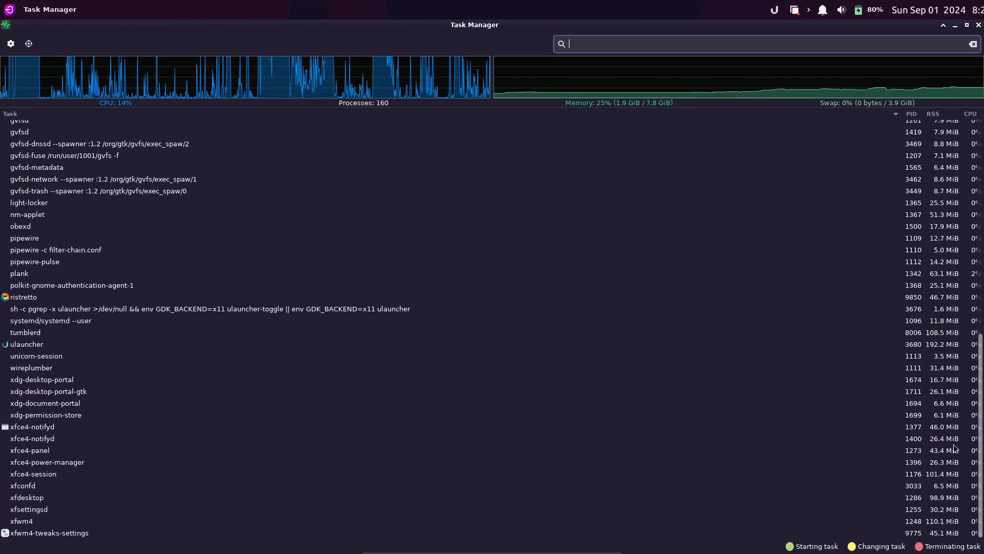
{"action": "scroll", "coordinate": [954, 256], "scroll_direction": "up", "scroll_amount": 8}
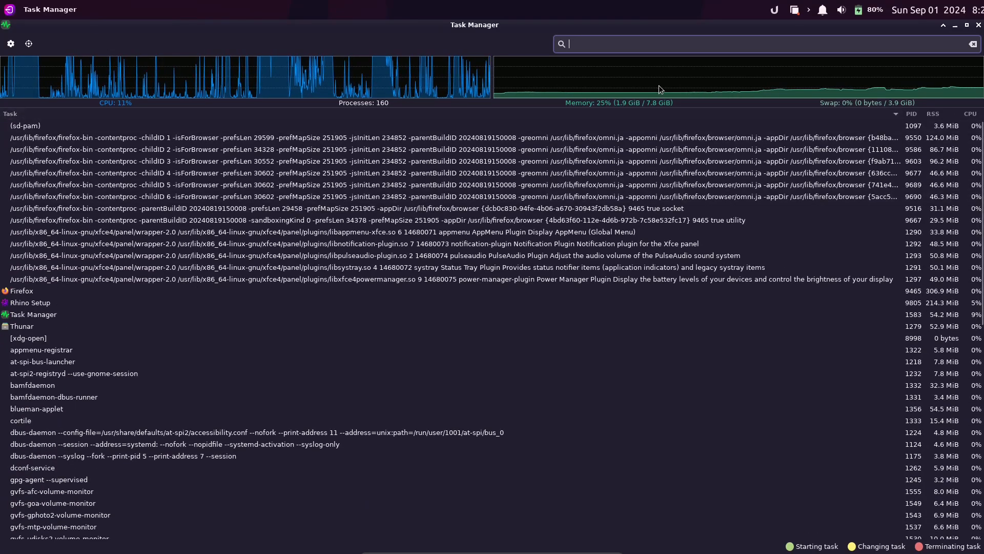
{"action": "left_click", "coordinate": [967, 25]}
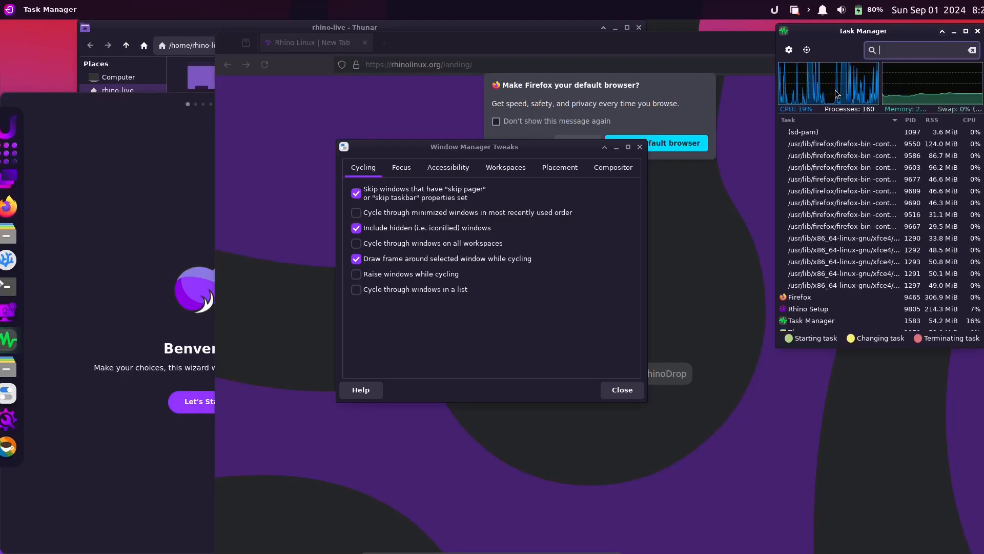
Switch back and forth between the open application windows from the dock, ending with the Thunar file manager in front.
{"action": "left_click", "coordinate": [21, 368]}
{"action": "left_click", "coordinate": [18, 393]}
{"action": "left_click", "coordinate": [18, 419]}
{"action": "left_click", "coordinate": [18, 449]}
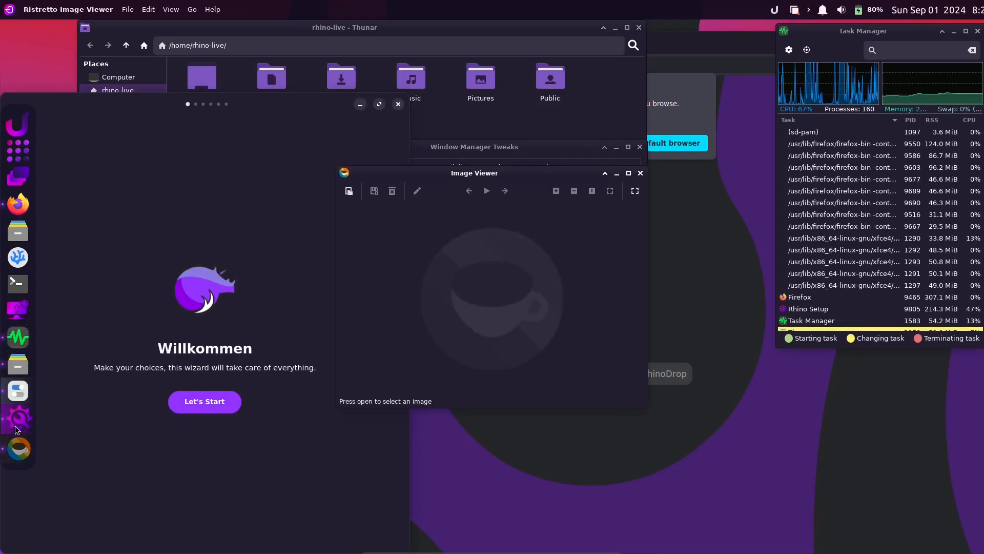
{"action": "left_click", "coordinate": [18, 420]}
{"action": "left_click", "coordinate": [18, 394]}
{"action": "left_click", "coordinate": [20, 371]}
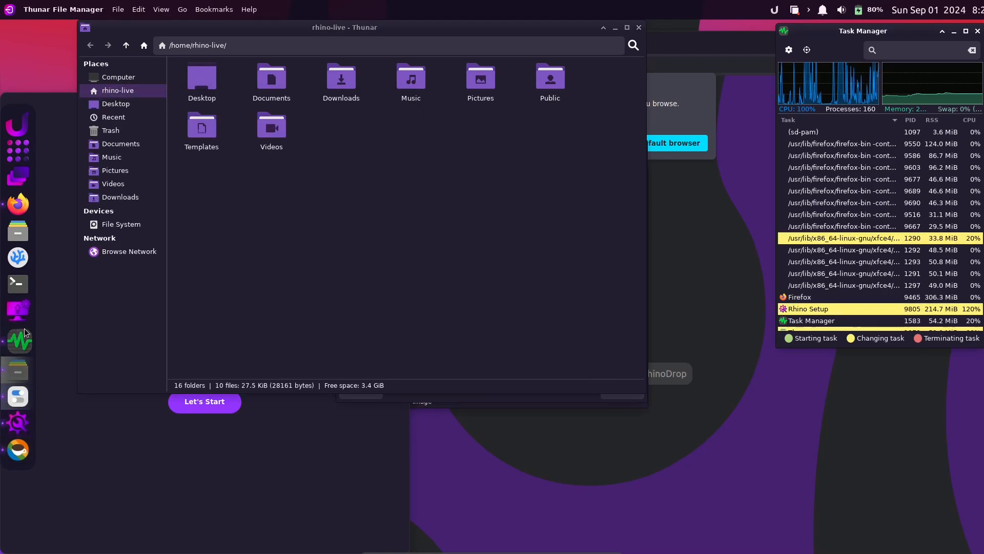
{"action": "left_click", "coordinate": [23, 332]}
{"action": "left_click", "coordinate": [29, 208]}
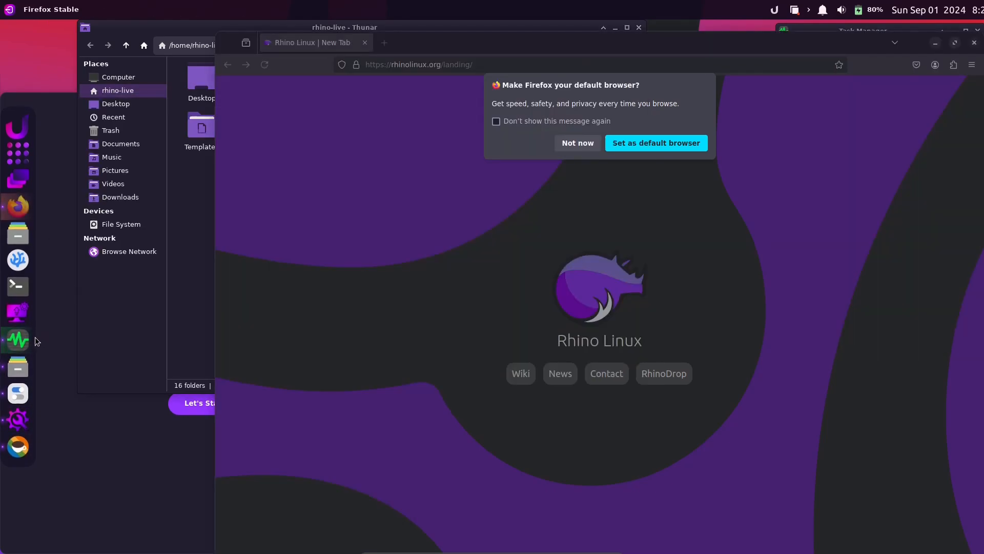
{"action": "left_click", "coordinate": [28, 368]}
{"action": "left_click", "coordinate": [18, 392]}
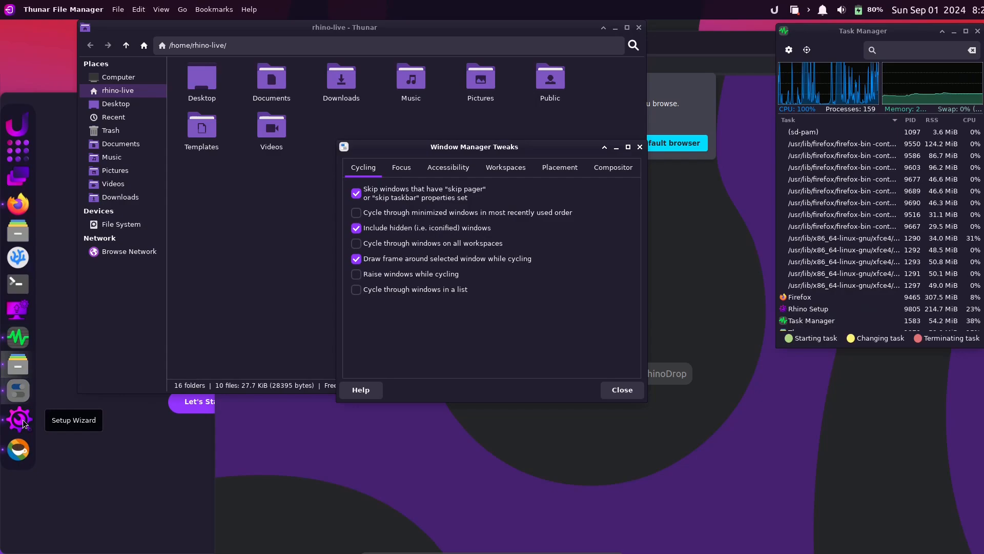
{"action": "left_click", "coordinate": [18, 419]}
{"action": "left_click", "coordinate": [18, 449]}
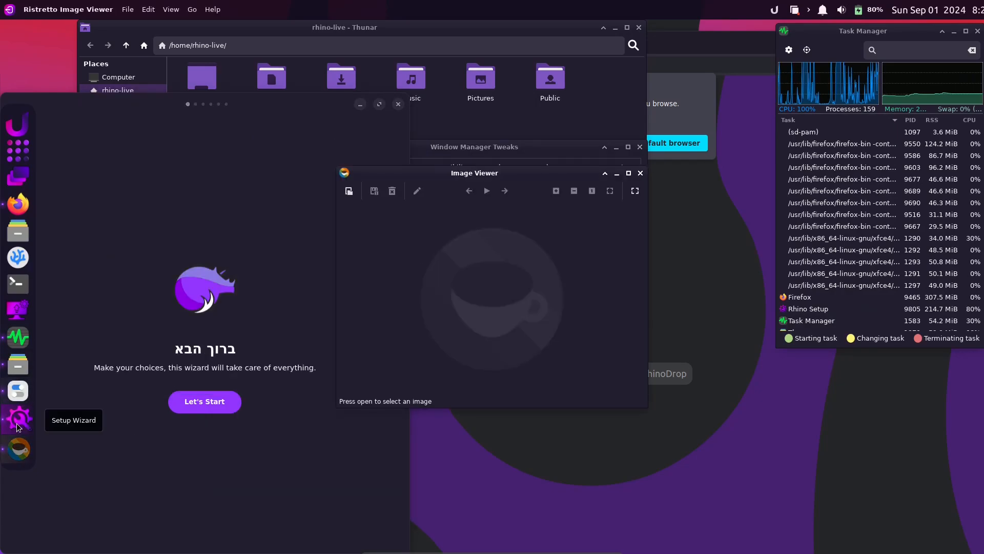
{"action": "left_click", "coordinate": [18, 392]}
{"action": "left_click", "coordinate": [18, 377]}
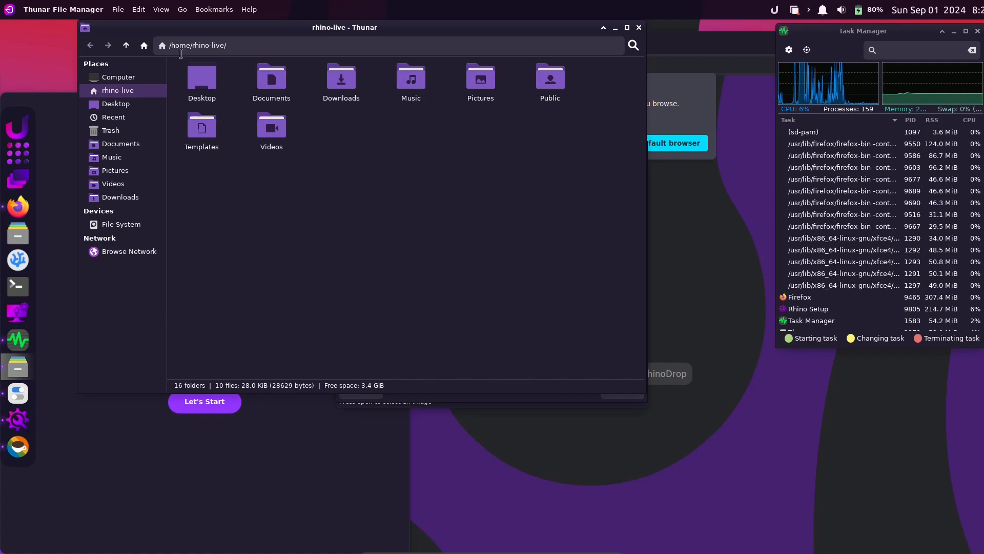
View the Thunar version information in its About dialog and close the dialog.
{"action": "left_click", "coordinate": [247, 12]}
{"action": "left_click", "coordinate": [259, 42]}
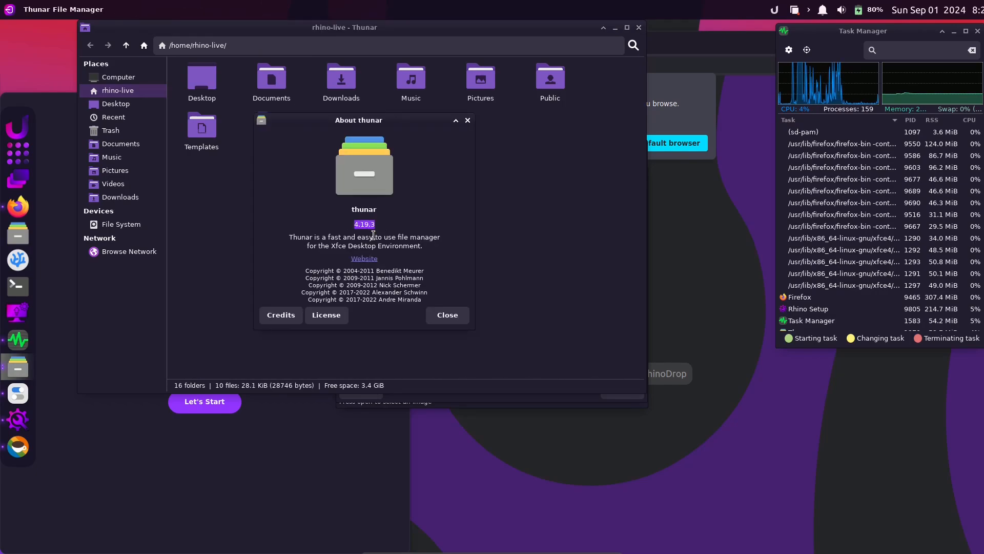
{"action": "left_click", "coordinate": [448, 315]}
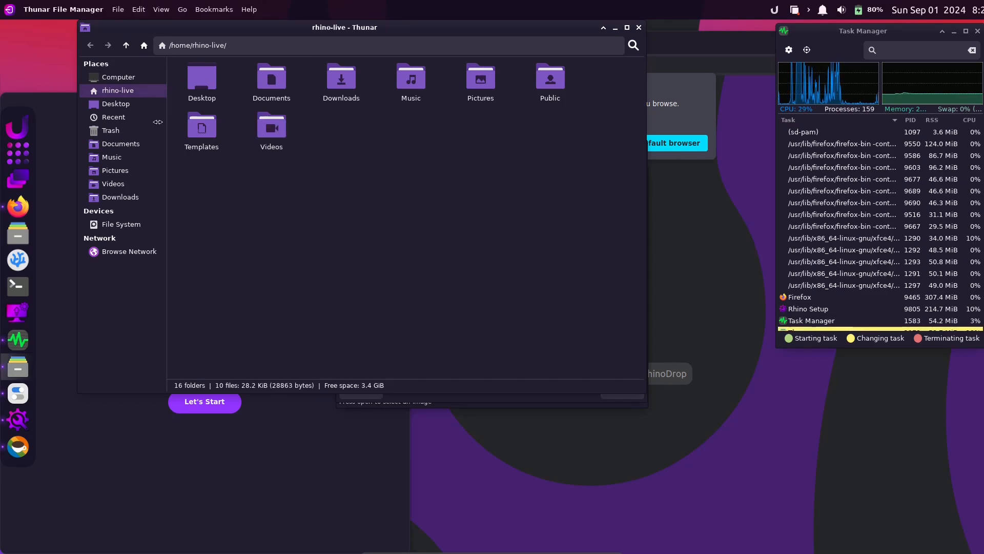
Review the Side Pane, Behavior, Advanced and Shortcuts settings in Thunar Preferences, and close both the preferences and the file manager.
{"action": "left_click", "coordinate": [136, 12]}
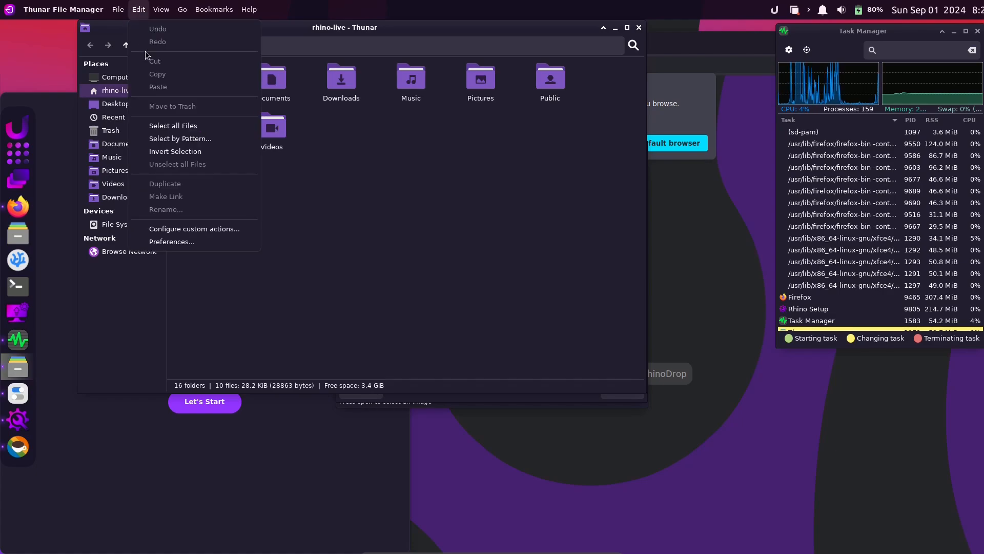
{"action": "left_click", "coordinate": [172, 241]}
{"action": "left_click", "coordinate": [269, 62]}
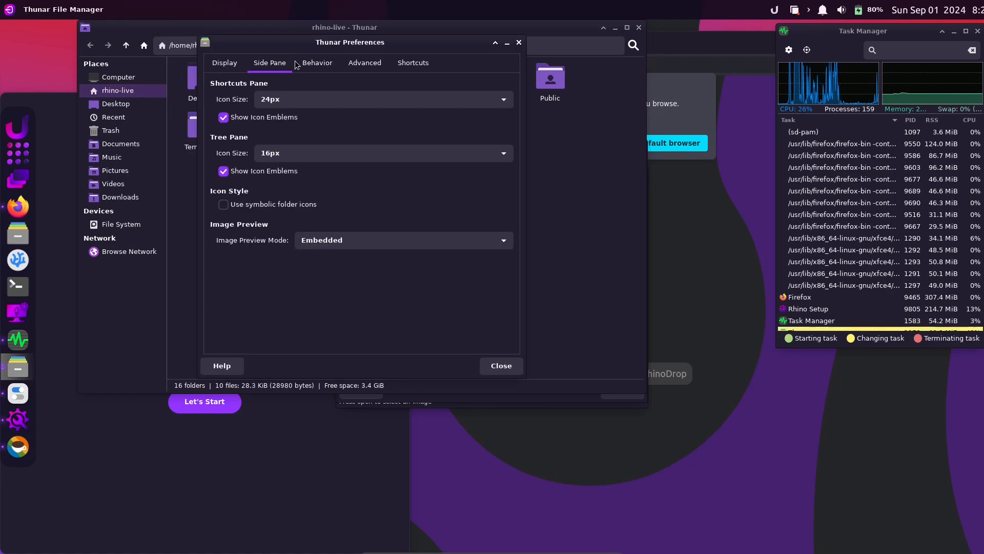
{"action": "left_click", "coordinate": [317, 62]}
{"action": "left_click", "coordinate": [365, 62]}
{"action": "left_click", "coordinate": [413, 66]}
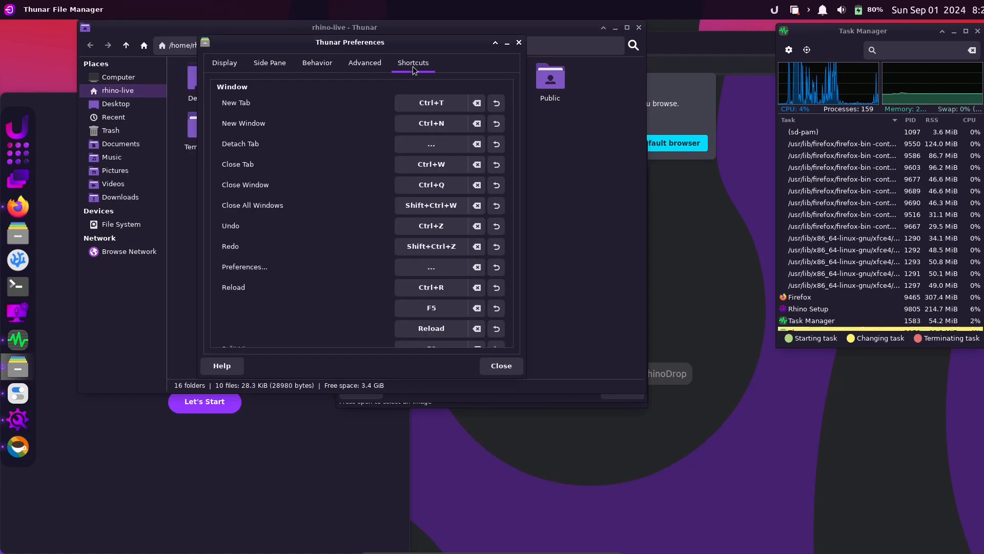
{"action": "left_click", "coordinate": [519, 43]}
{"action": "left_click", "coordinate": [640, 29]}
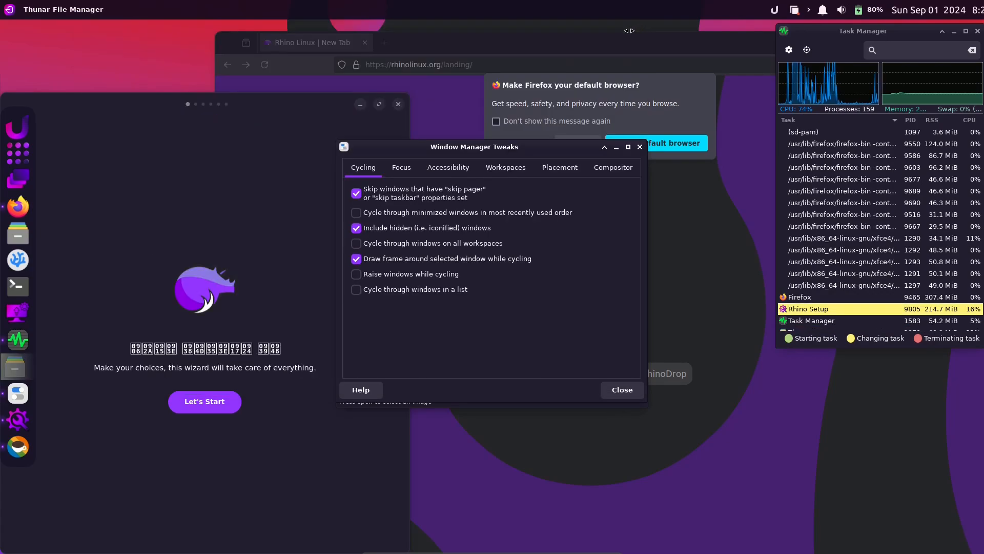
Review the Focus, Accessibility, Workspaces, Placement and Compositor settings in Window Manager Tweaks, and close the window.
{"action": "left_click_drag", "start_coordinate": [410, 148], "coordinate": [345, 146]}
{"action": "left_click", "coordinate": [281, 167]}
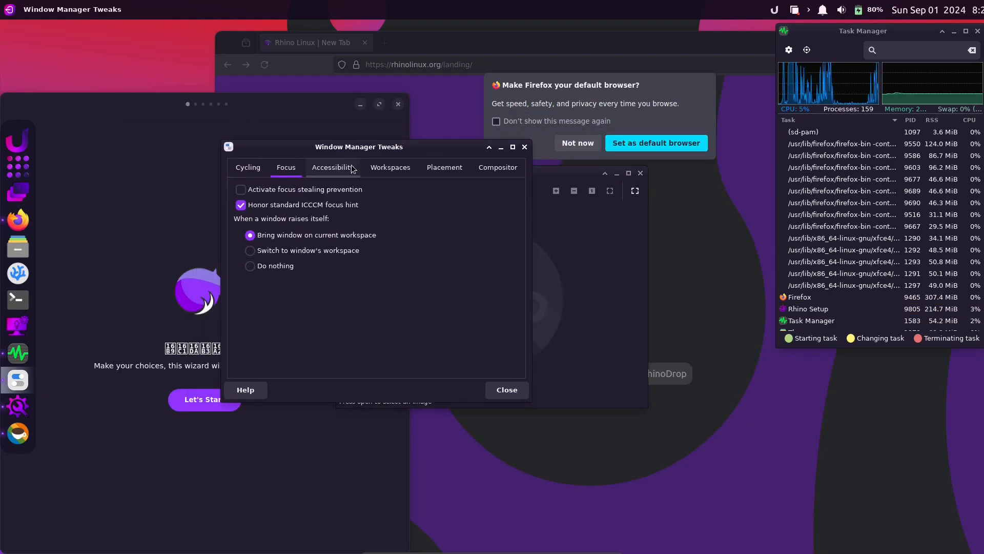
{"action": "left_click", "coordinate": [335, 167]}
{"action": "left_click", "coordinate": [391, 167]}
{"action": "left_click", "coordinate": [455, 171]}
{"action": "left_click", "coordinate": [496, 168]}
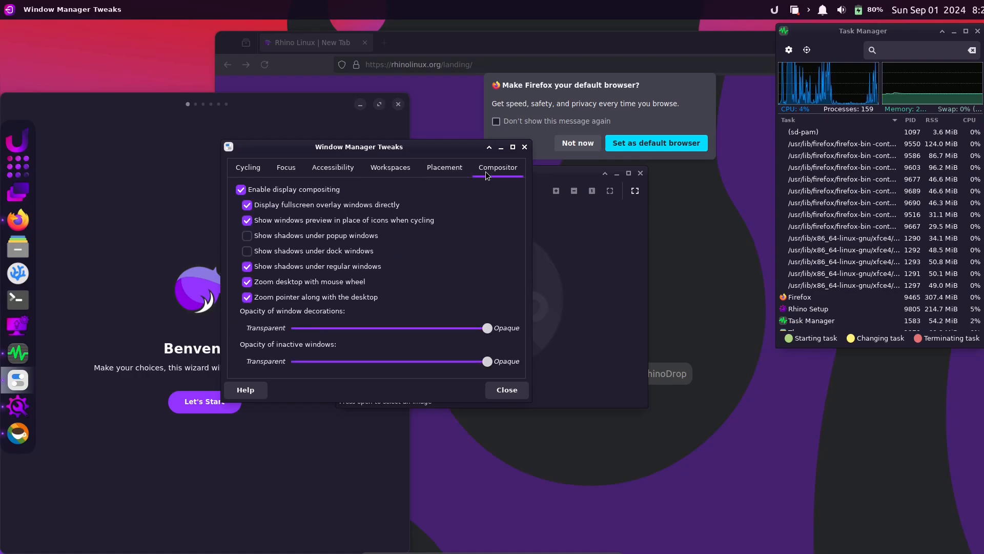
{"action": "left_click", "coordinate": [523, 148]}
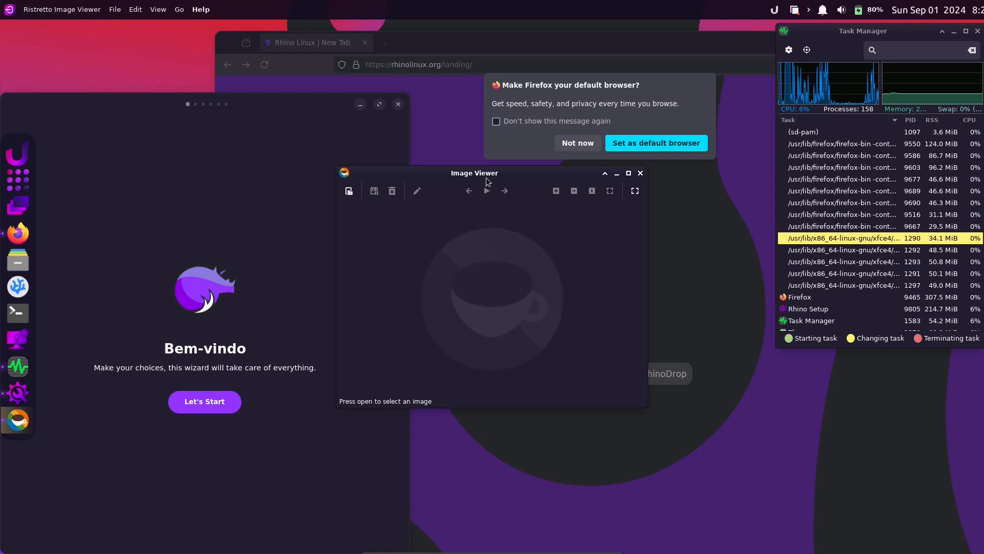
View the Ristretto version information in its About dialog, and close the dialog and the Image Viewer.
{"action": "left_click", "coordinate": [200, 10]}
{"action": "left_click", "coordinate": [210, 42]}
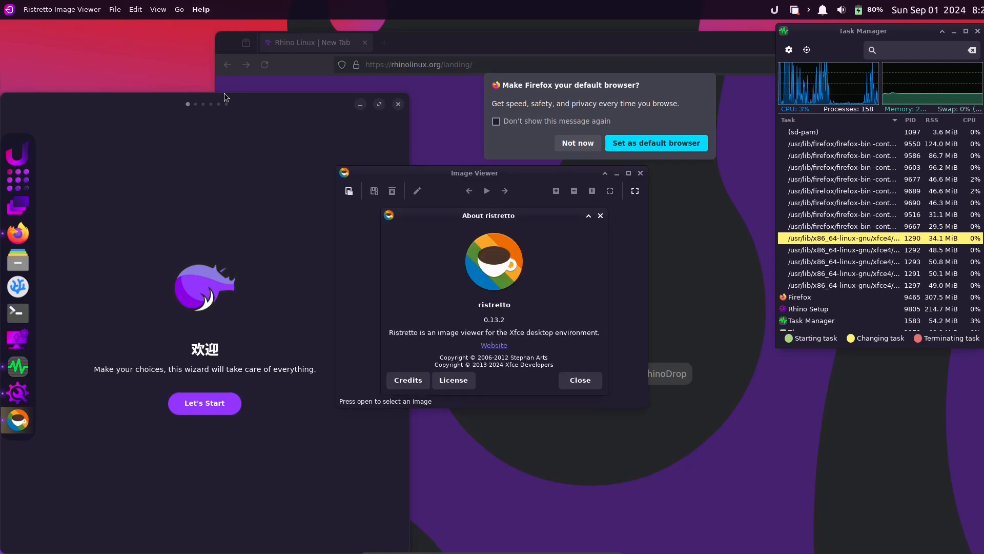
{"action": "left_click", "coordinate": [580, 380]}
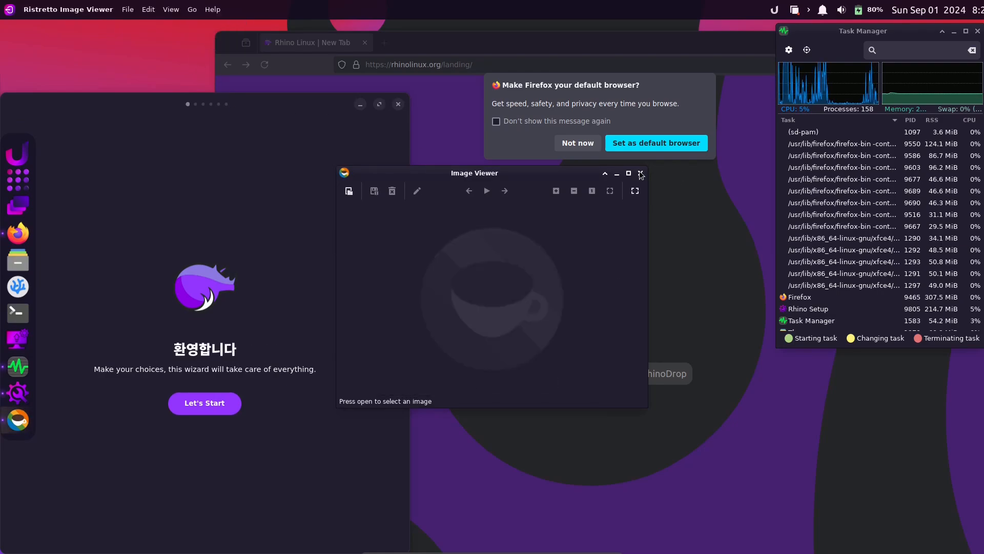
{"action": "left_click", "coordinate": [641, 172]}
Close Firefox after declining to make it the default browser, and move the Setup Wizard window to the middle of the desktop.
{"action": "left_click", "coordinate": [430, 131]}
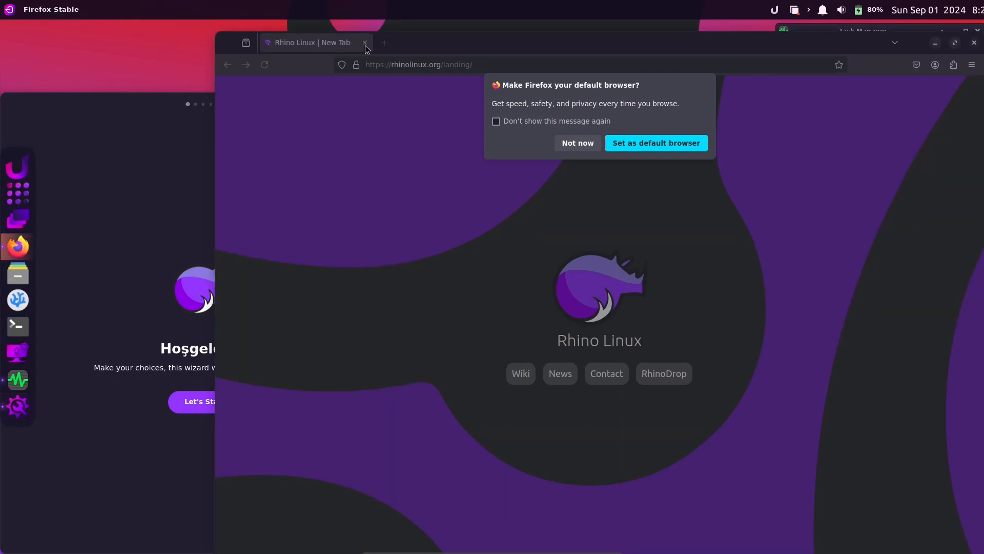
{"action": "left_click", "coordinate": [577, 142]}
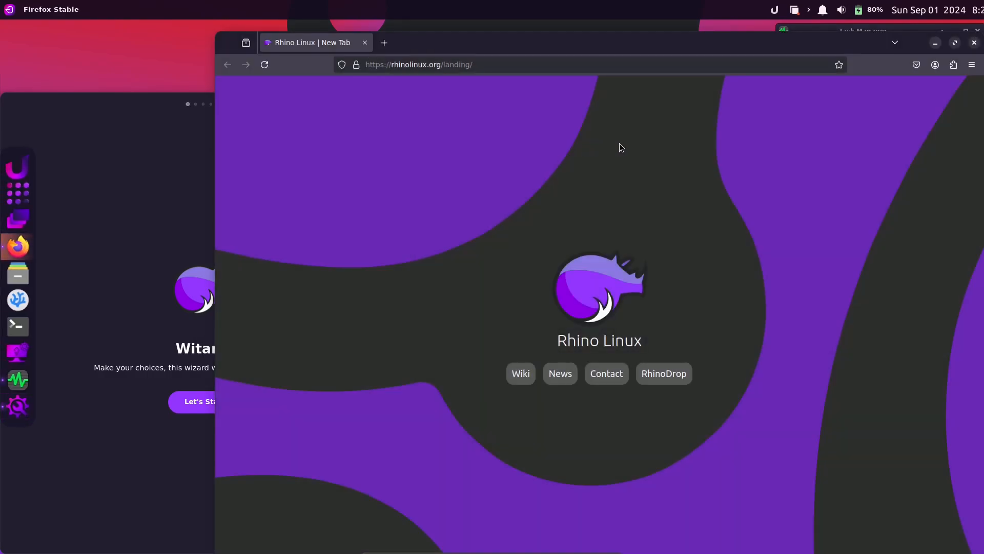
{"action": "left_click", "coordinate": [974, 43]}
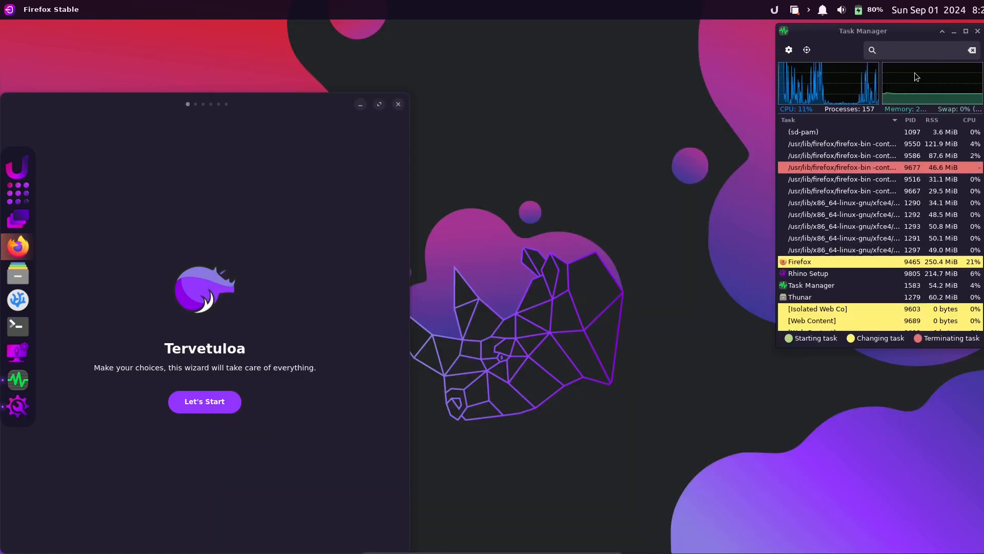
{"action": "left_click_drag", "start_coordinate": [298, 115], "coordinate": [493, 87]}
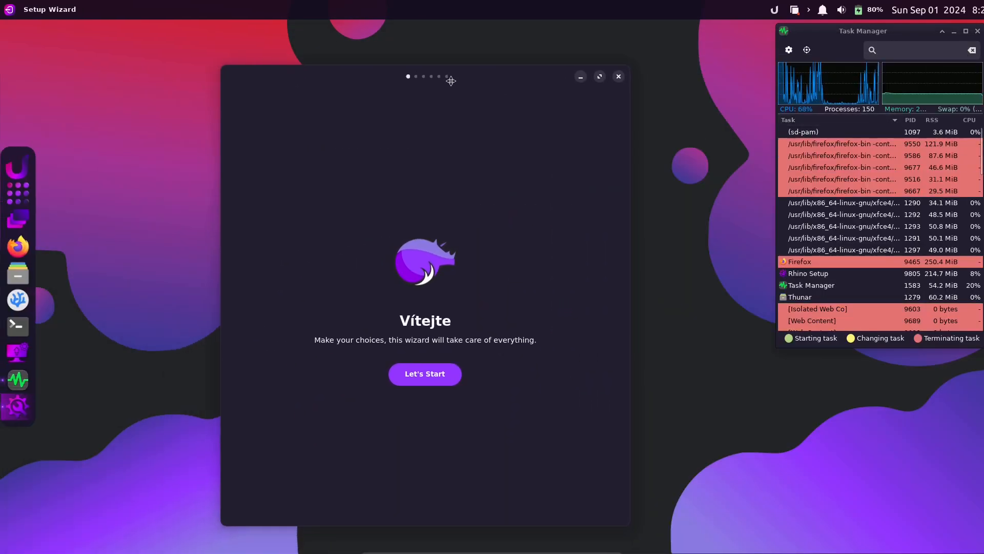
Go through the Setup Wizard's Package Manager, Containerization and Extra Settings pages with the default choices, apply them, and close the wizard.
{"action": "left_click", "coordinate": [432, 367]}
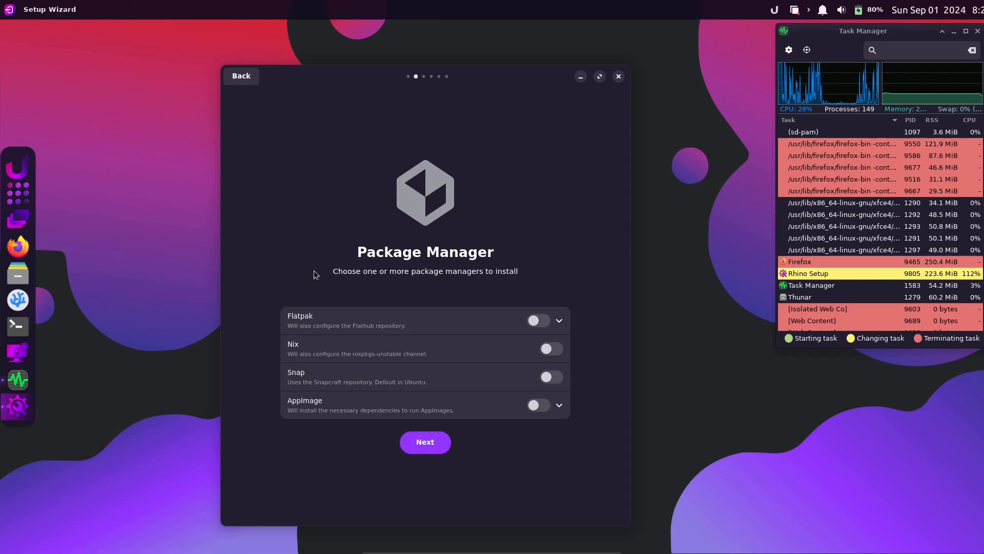
{"action": "left_click", "coordinate": [565, 320]}
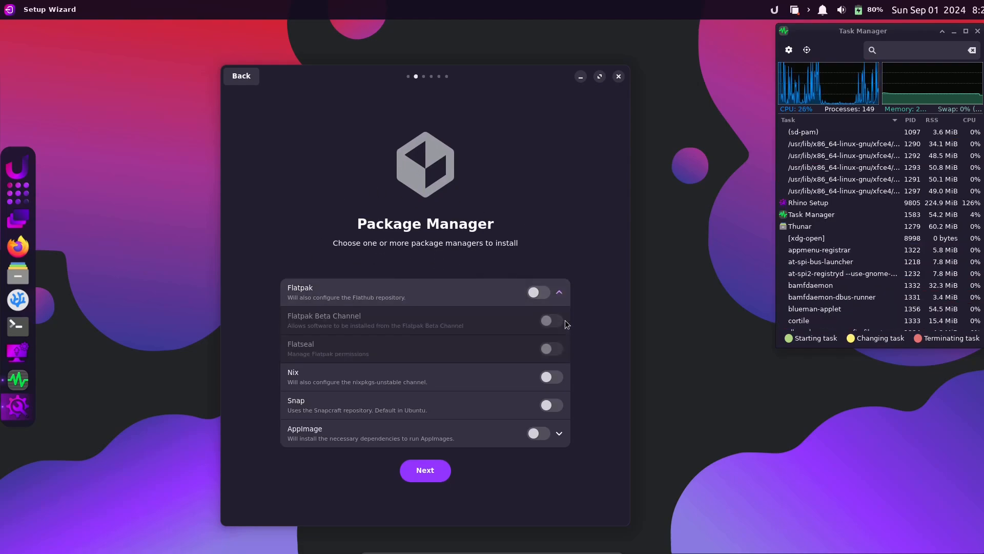
{"action": "left_click", "coordinate": [436, 467]}
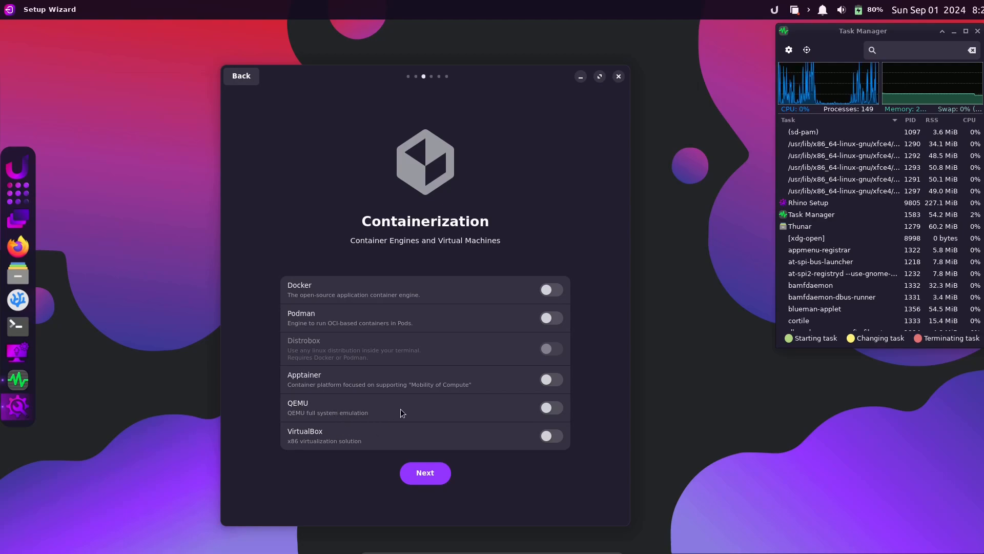
{"action": "left_click", "coordinate": [428, 474]}
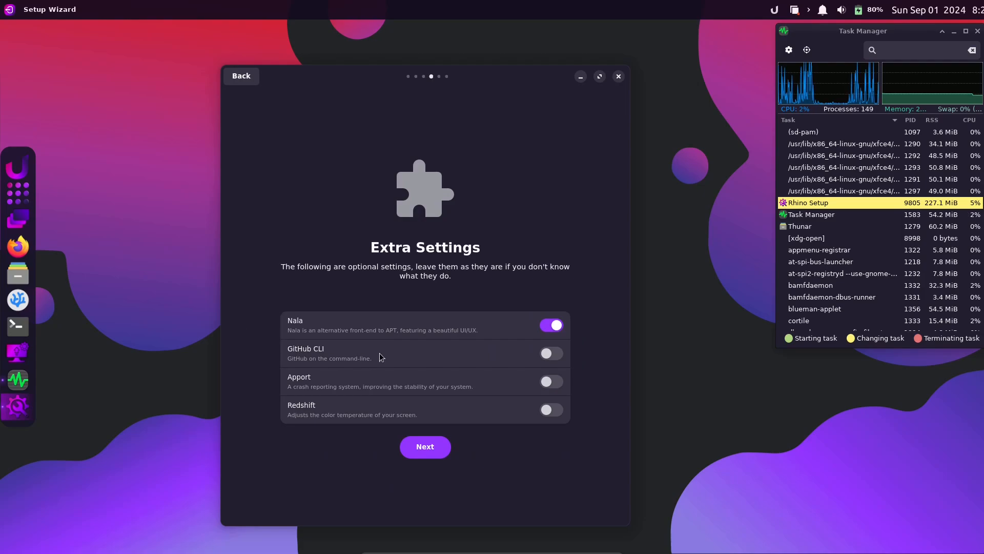
{"action": "left_click", "coordinate": [413, 456]}
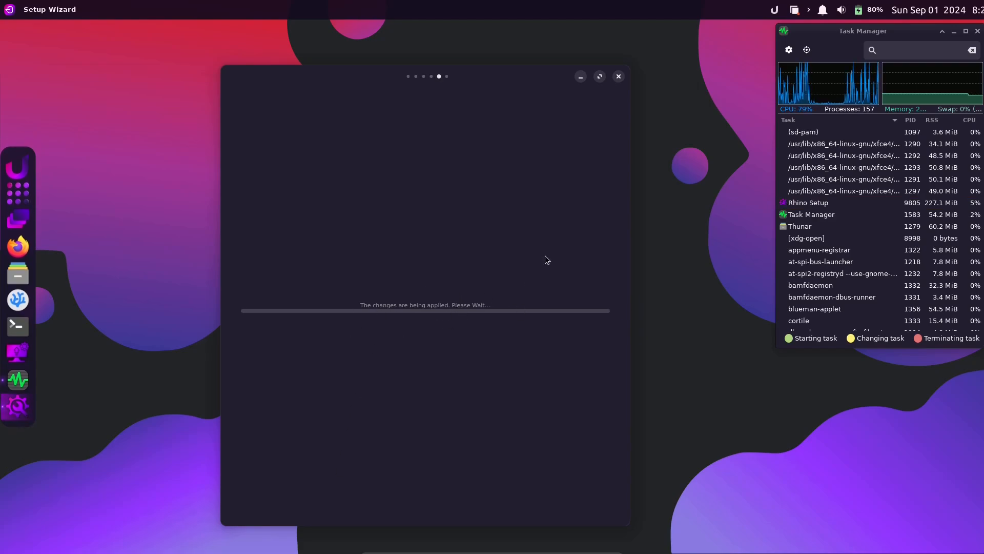
{"action": "left_click", "coordinate": [619, 77]}
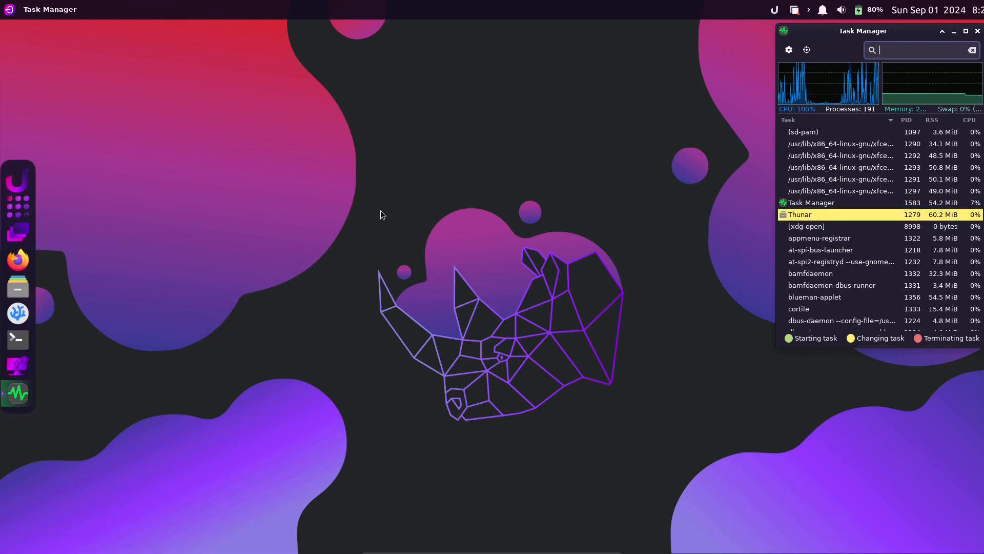
Launch Install Rhino Linux from the application overview and move the installer window away from the Task Manager.
{"action": "key", "text": "super"}
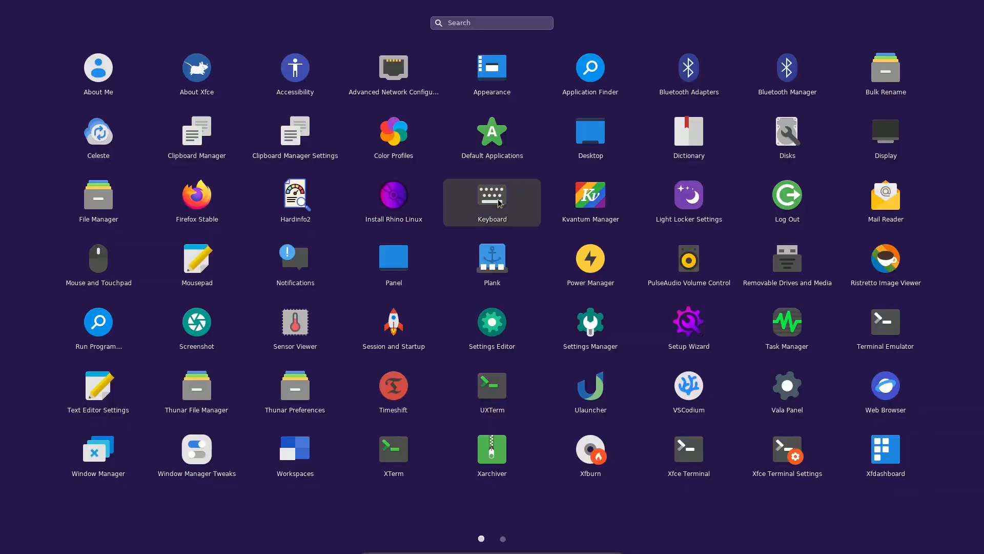
{"action": "left_click", "coordinate": [361, 201]}
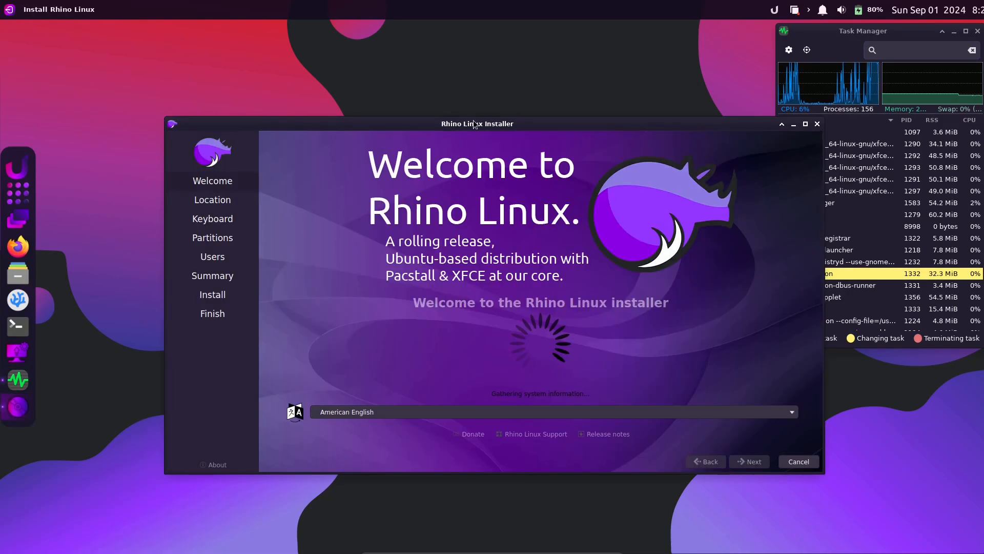
{"action": "left_click_drag", "start_coordinate": [490, 128], "coordinate": [402, 106]}
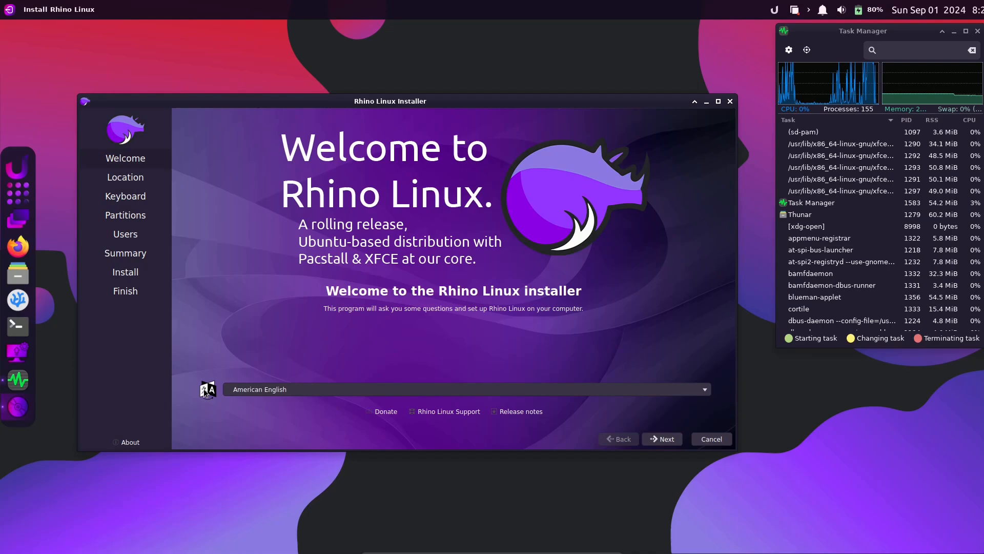
View the Calamares version information and the list of available installer languages, keeping American English.
{"action": "left_click", "coordinate": [130, 442]}
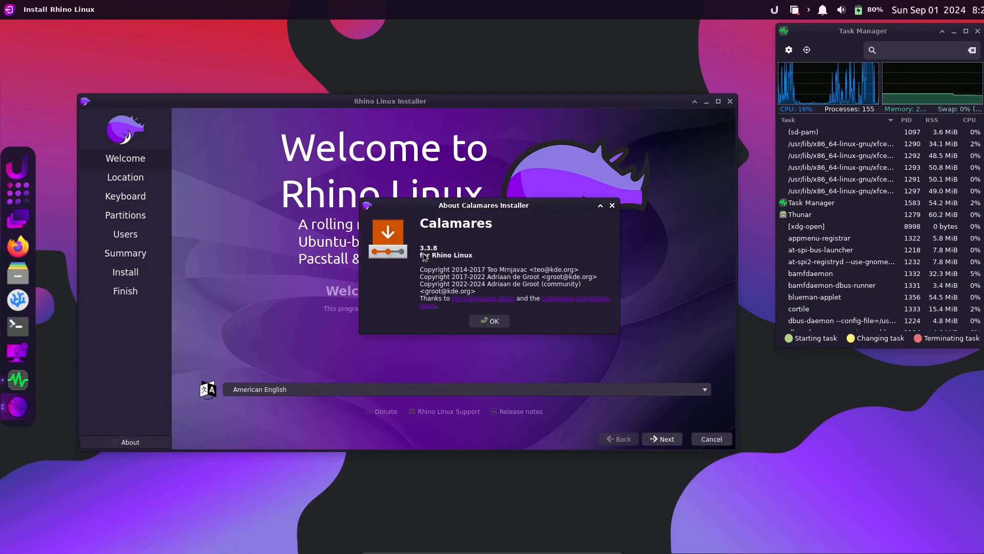
{"action": "left_click", "coordinate": [491, 321]}
{"action": "left_click", "coordinate": [368, 389]}
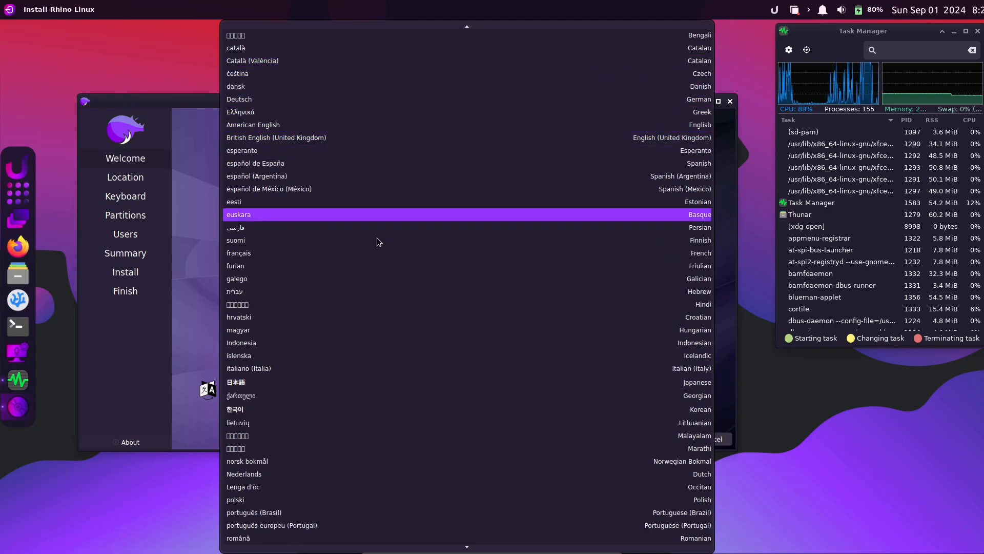
{"action": "left_click", "coordinate": [195, 355]}
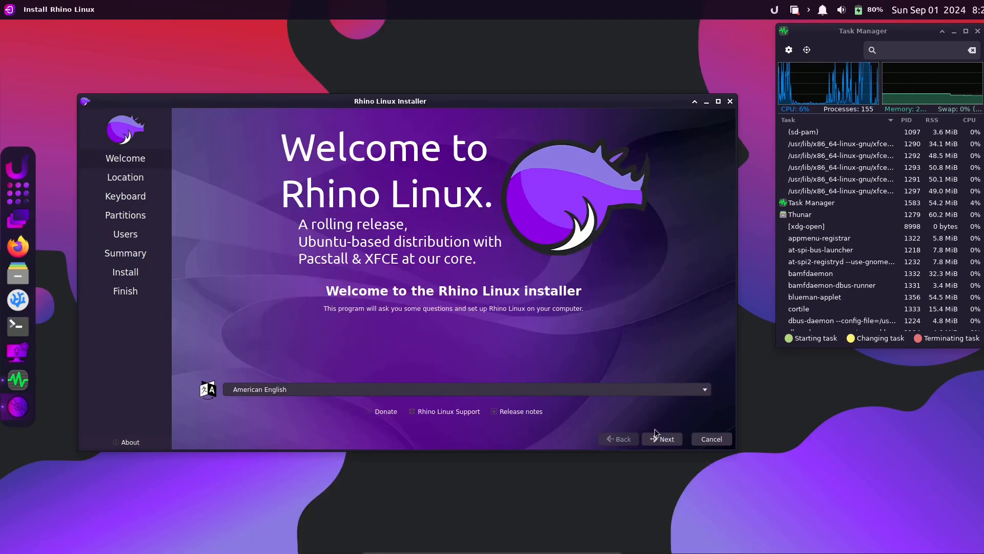
Advance to the Location page, set the time zone to Los Angeles on the map, and check the region and zone lists.
{"action": "key", "text": "Return"}
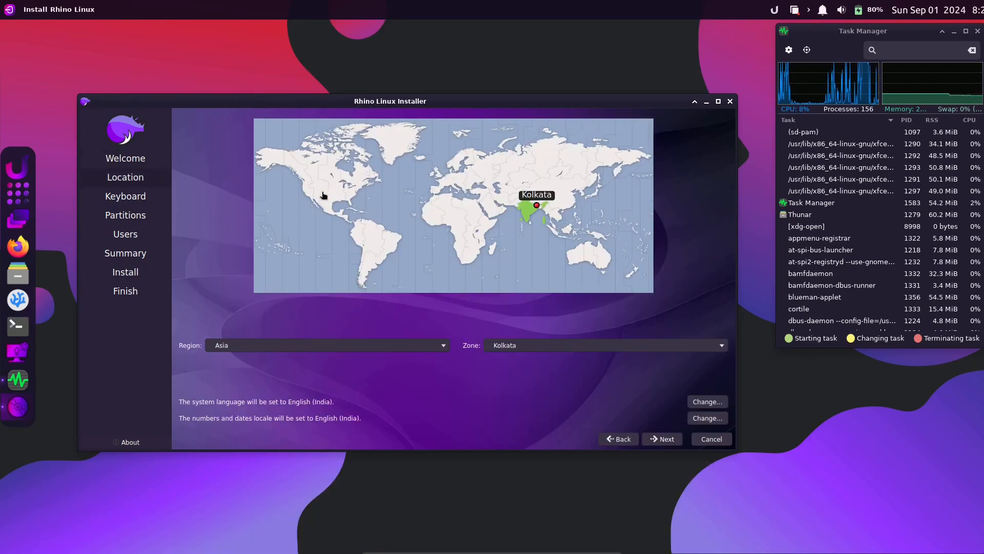
{"action": "left_click", "coordinate": [307, 199]}
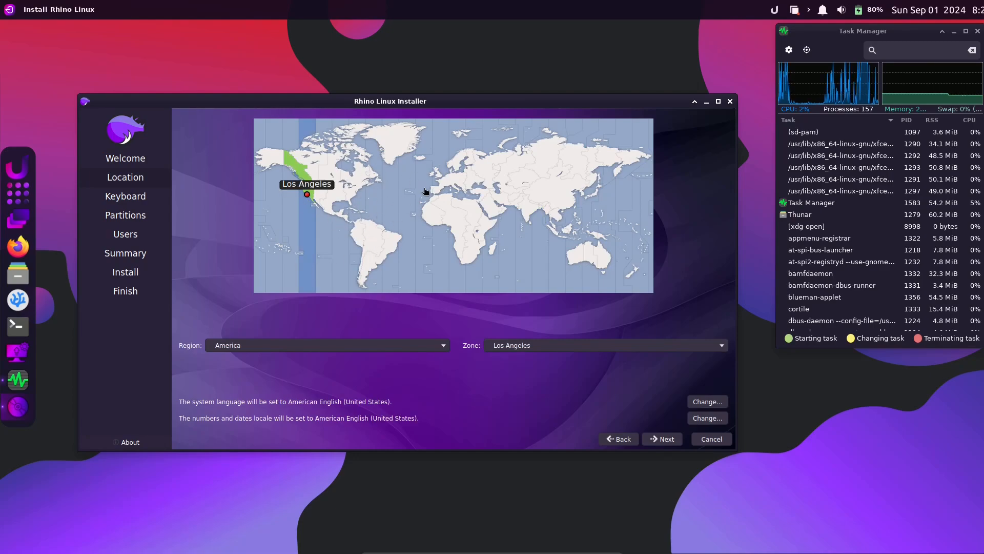
{"action": "left_click", "coordinate": [377, 343]}
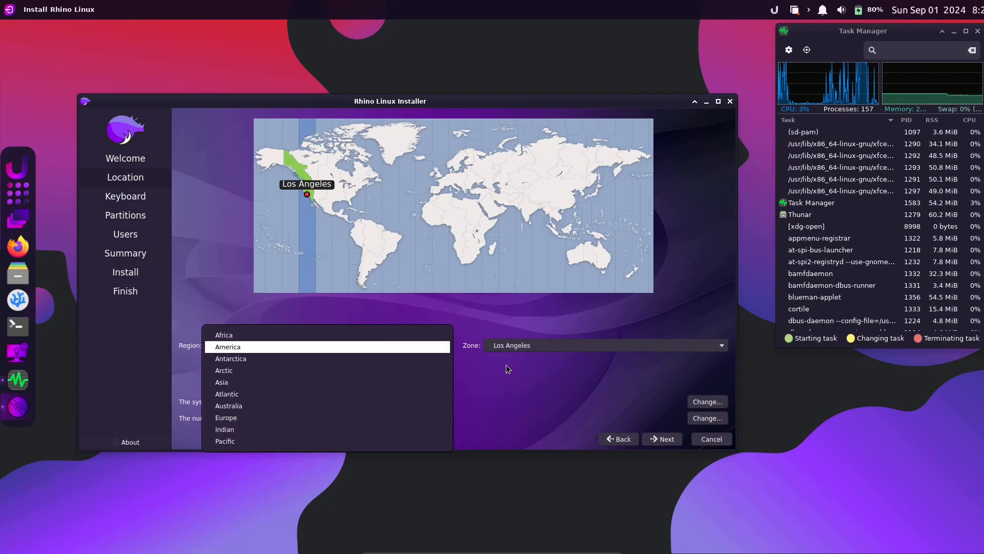
{"action": "left_click", "coordinate": [506, 365]}
{"action": "left_click", "coordinate": [531, 344]}
{"action": "left_click", "coordinate": [450, 310]}
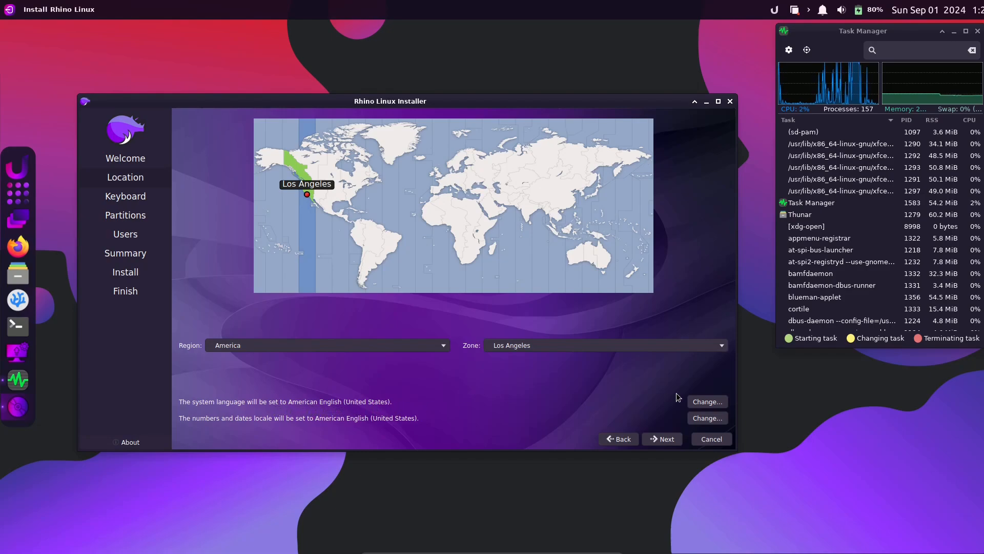
Look through the locale options for the system language and for numbers and dates, cancelling both dialogs.
{"action": "left_click", "coordinate": [705, 402]}
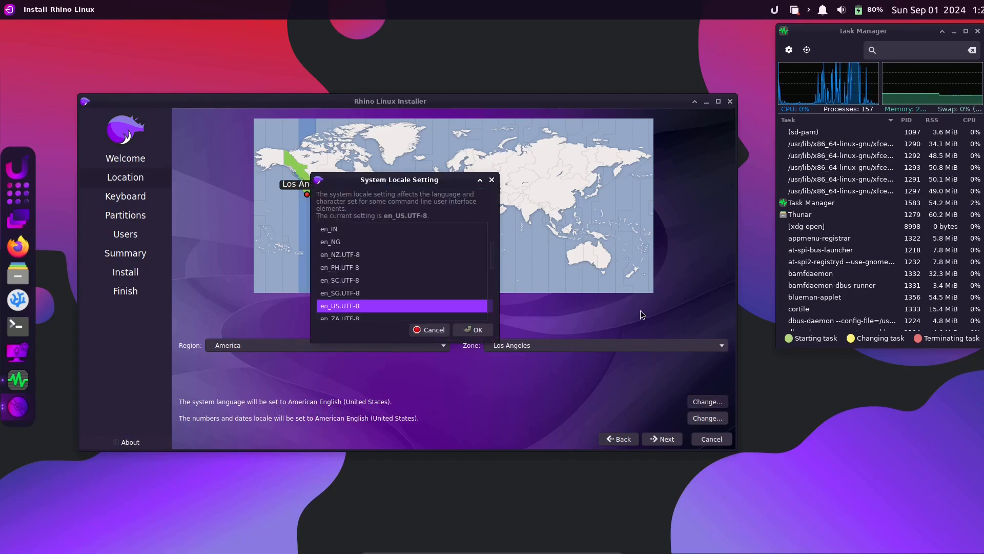
{"action": "scroll", "coordinate": [485, 275], "scroll_direction": "up", "scroll_amount": 15}
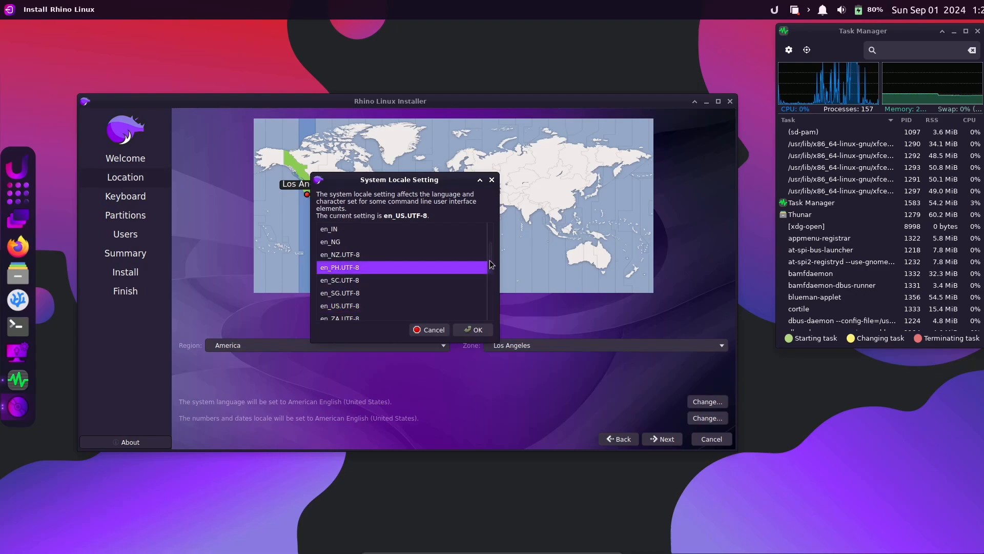
{"action": "left_click", "coordinate": [430, 331]}
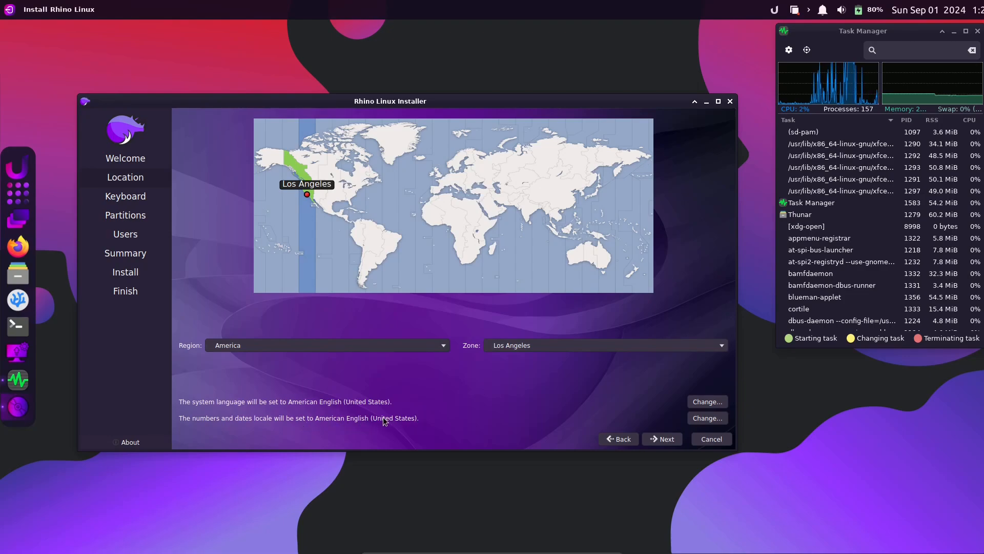
{"action": "left_click", "coordinate": [719, 423]}
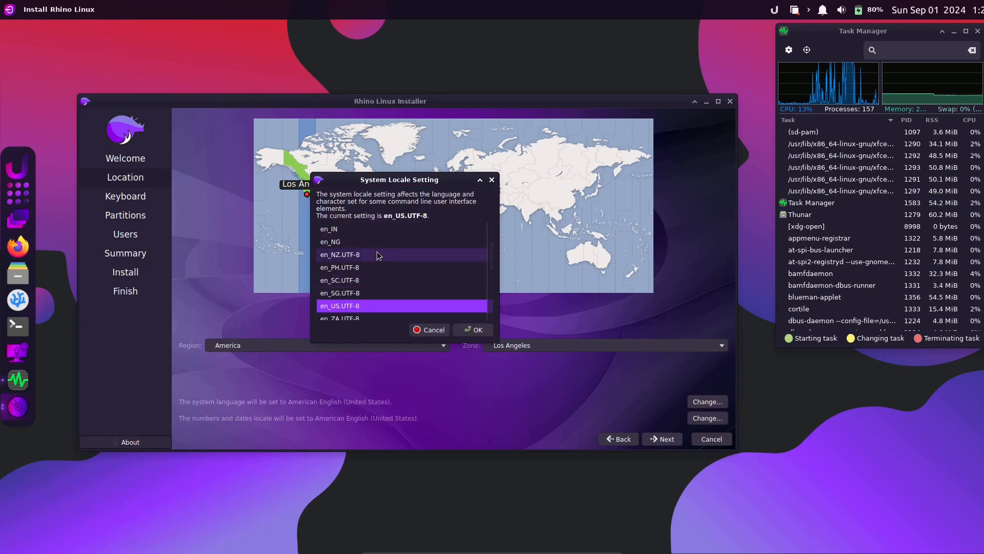
{"action": "left_click_drag", "start_coordinate": [489, 255], "coordinate": [496, 197]}
{"action": "left_click", "coordinate": [425, 333]}
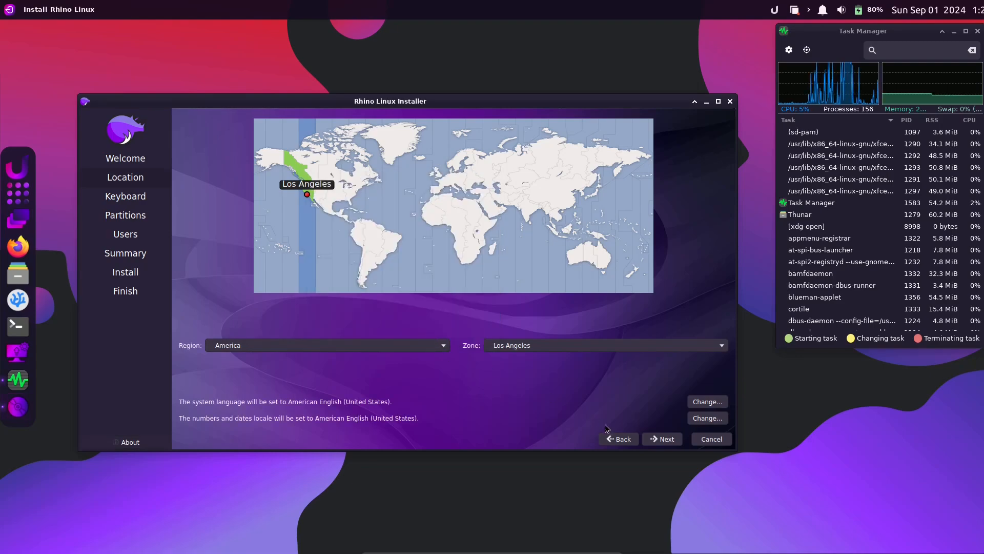
Advance to the Keyboard page, set the keyboard model to Dell, and look over the keyboard-switching options without choosing one.
{"action": "left_click", "coordinate": [661, 439]}
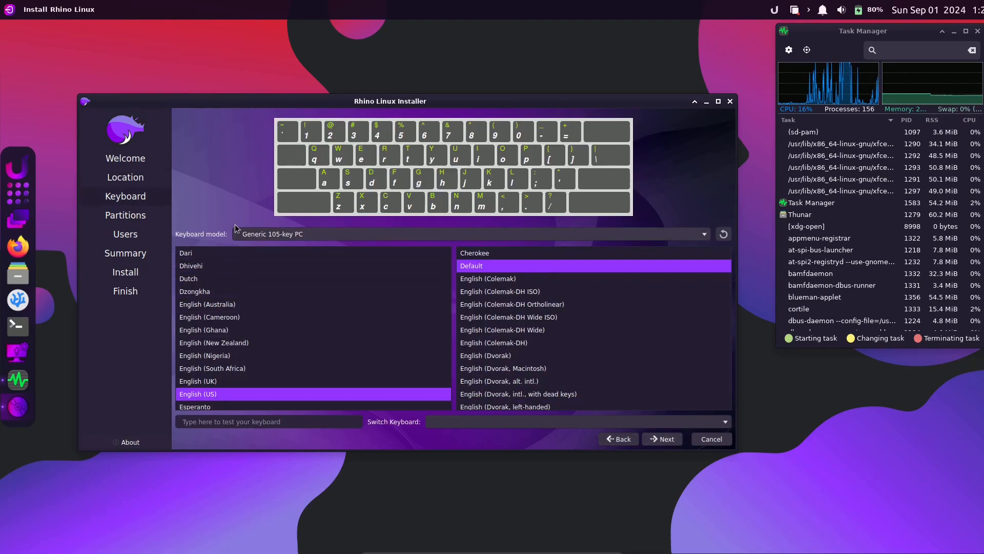
{"action": "left_click", "coordinate": [309, 232]}
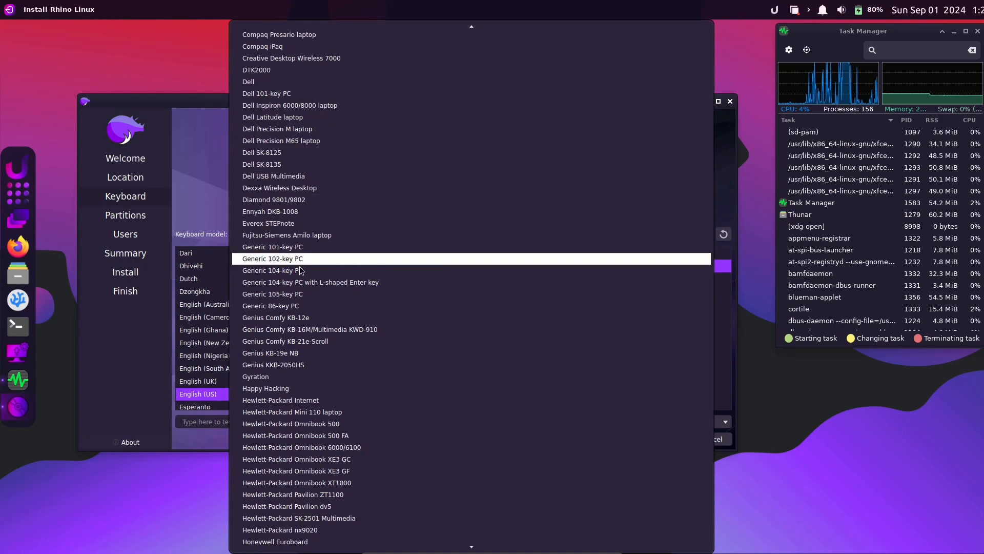
{"action": "left_click", "coordinate": [300, 83]}
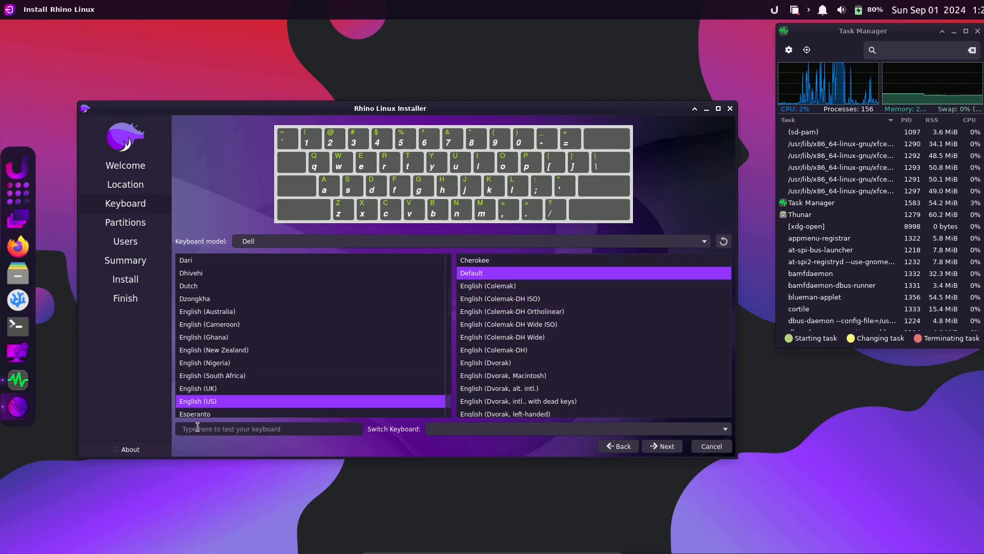
{"action": "left_click", "coordinate": [224, 431]}
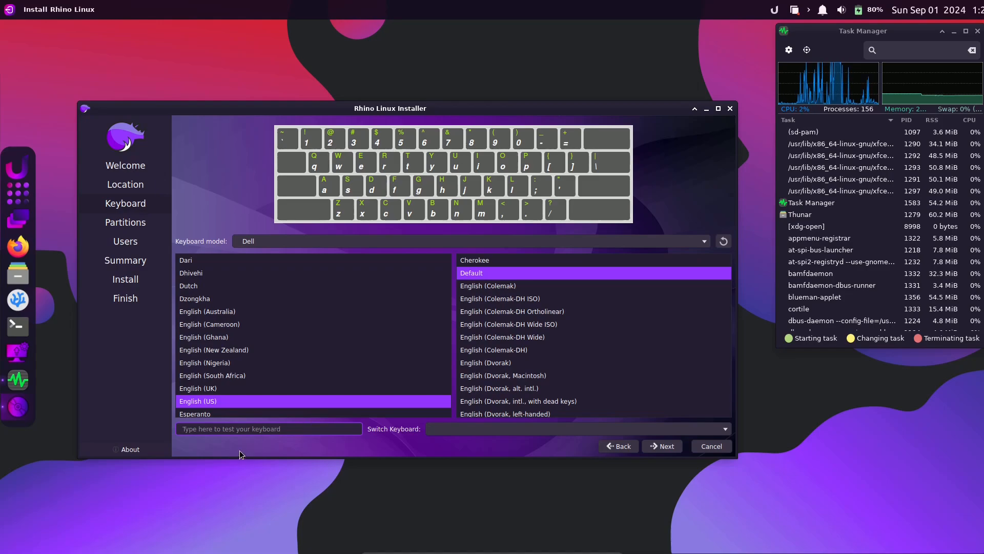
{"action": "left_click", "coordinate": [433, 433]}
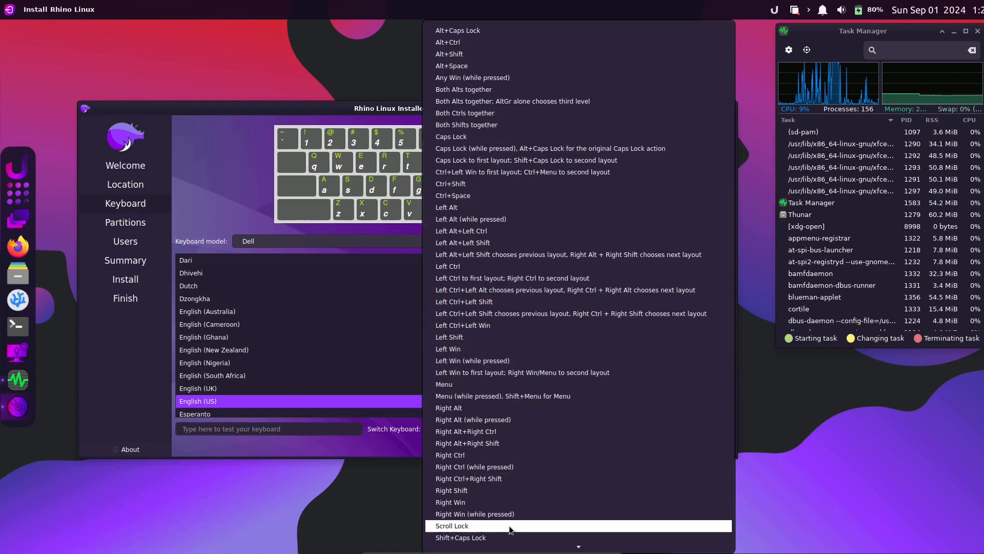
{"action": "left_click", "coordinate": [391, 444]}
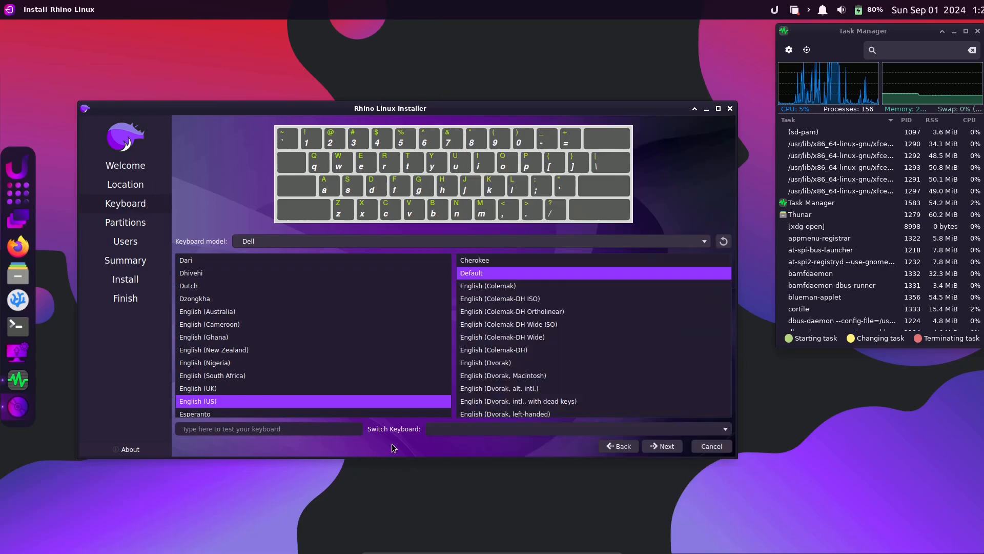
Advance to the Partitions page and check which storage devices are available for the installation.
{"action": "left_click", "coordinate": [656, 447]}
{"action": "left_click", "coordinate": [328, 127]}
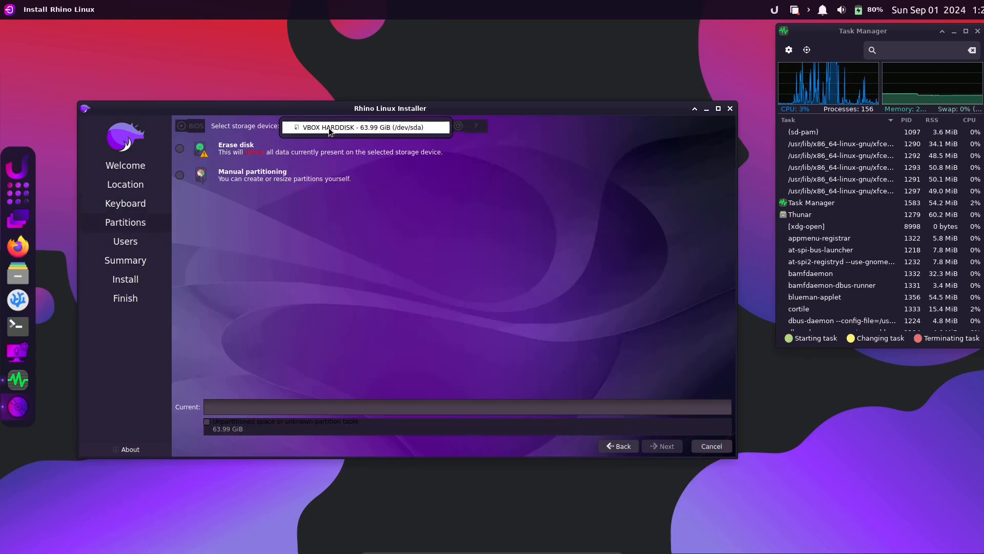
{"action": "left_click", "coordinate": [362, 129]}
{"action": "left_click", "coordinate": [407, 127]}
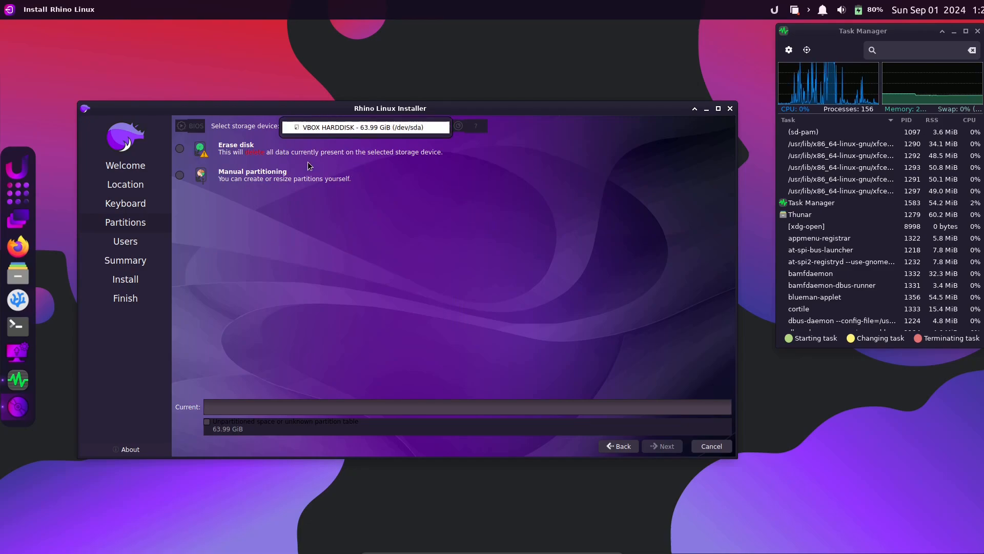
{"action": "left_click", "coordinate": [433, 149]}
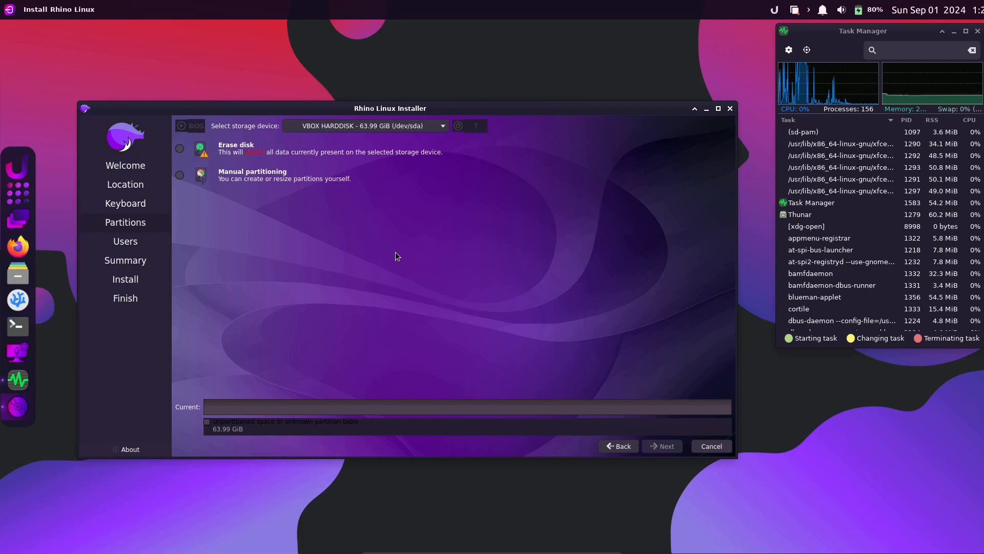
Choose the Erase disk option for the VBOX HARDDISK and recheck the storage device list.
{"action": "left_click", "coordinate": [188, 147]}
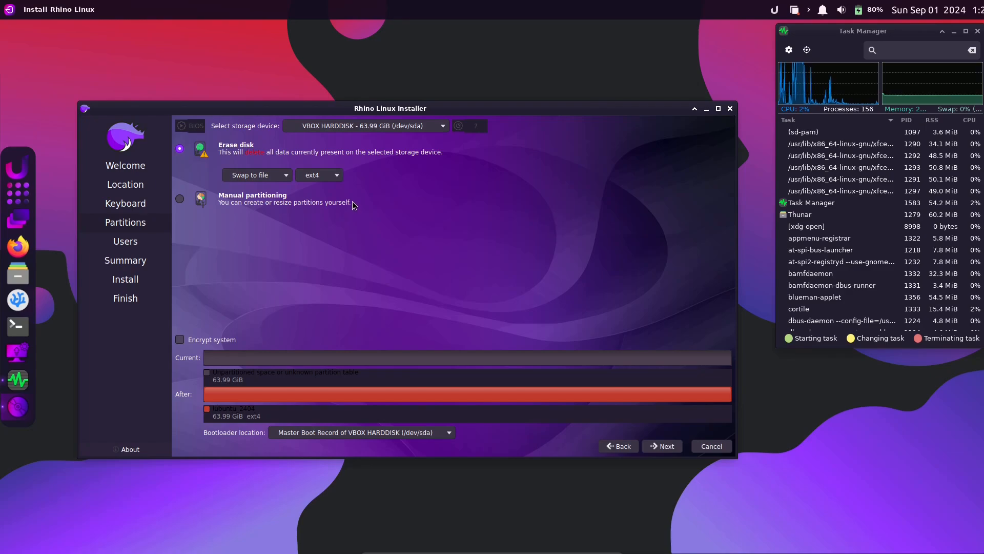
{"action": "left_click", "coordinate": [399, 126]}
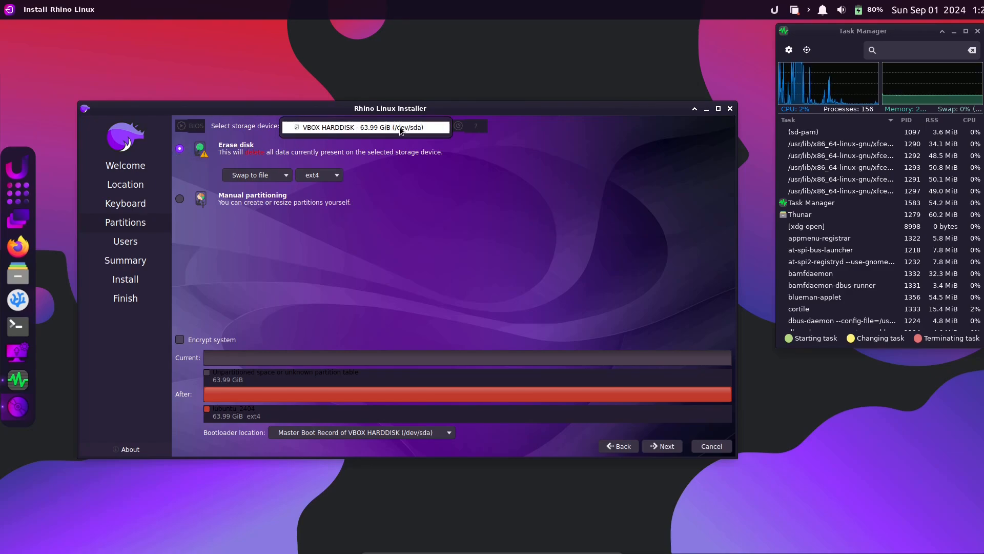
{"action": "left_click", "coordinate": [518, 237]}
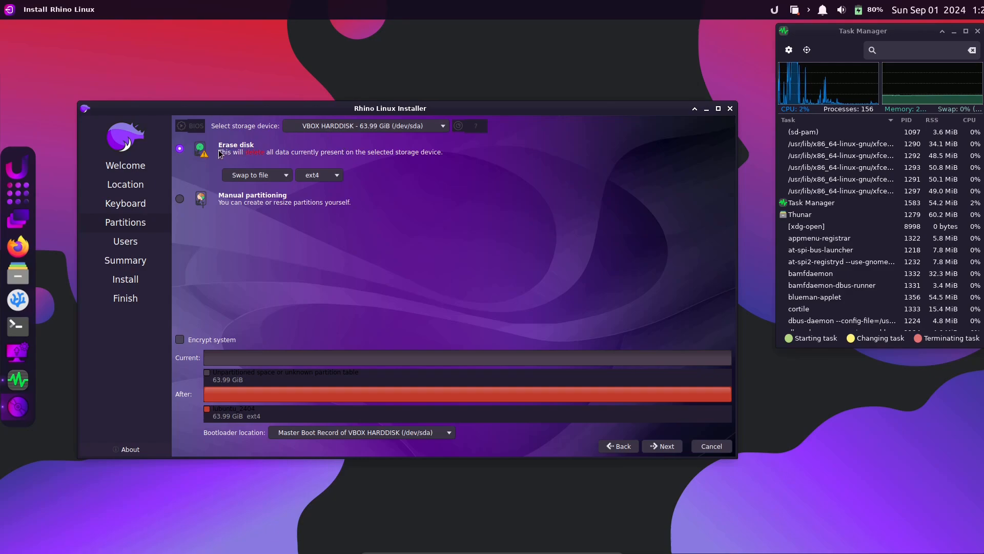
{"action": "left_click", "coordinate": [355, 126]}
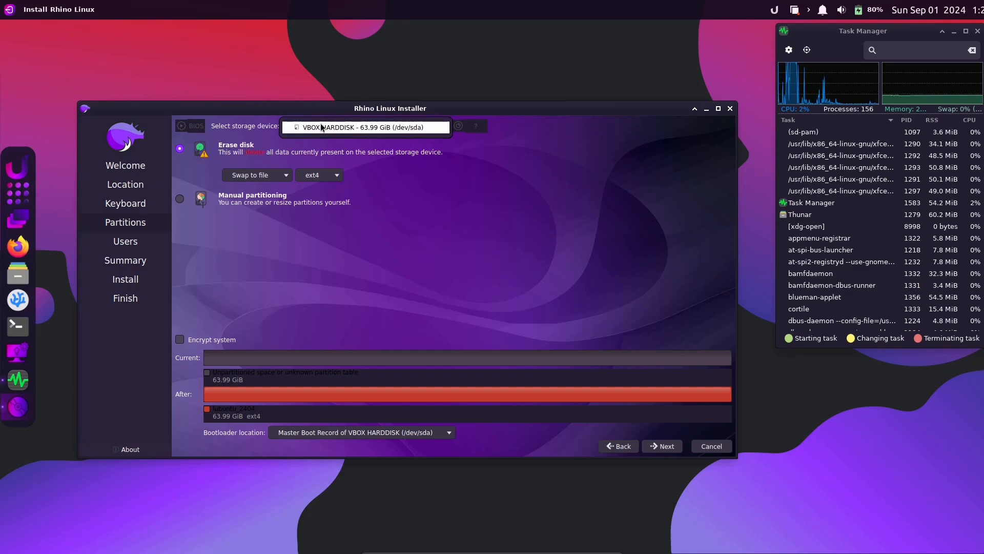
{"action": "left_click", "coordinate": [447, 198]}
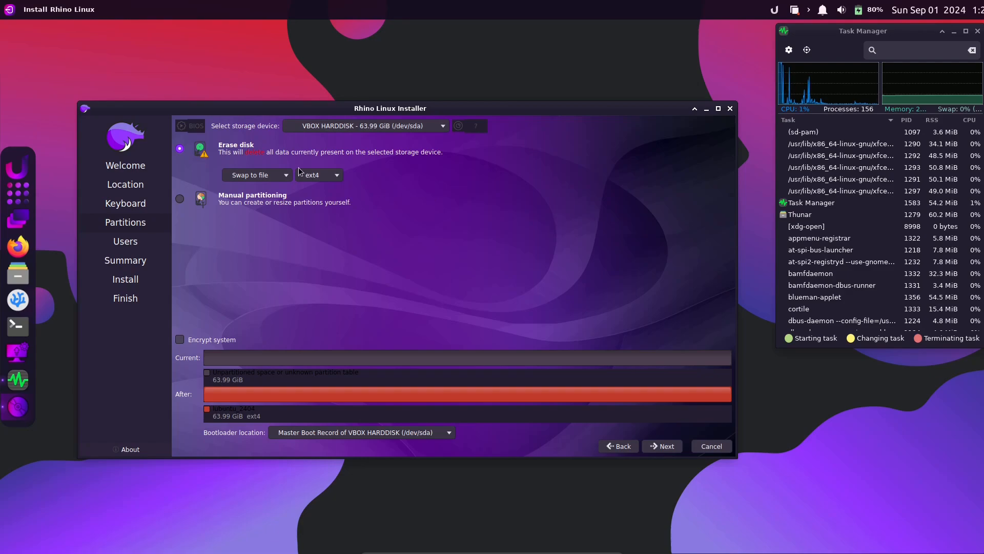
Look over the swap and file system choices for the Erase disk option without changing them.
{"action": "left_click", "coordinate": [251, 171]}
{"action": "left_click", "coordinate": [377, 175]}
{"action": "left_click", "coordinate": [333, 178]}
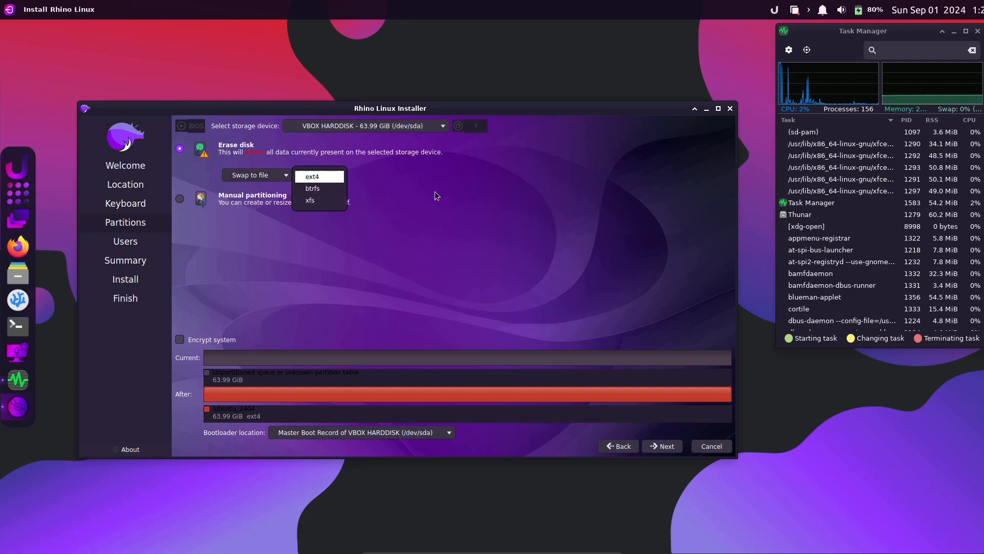
{"action": "left_click", "coordinate": [435, 192]}
Switch to Manual partitioning, check the storage device list, and return to the Erase disk option.
{"action": "left_click", "coordinate": [179, 199]}
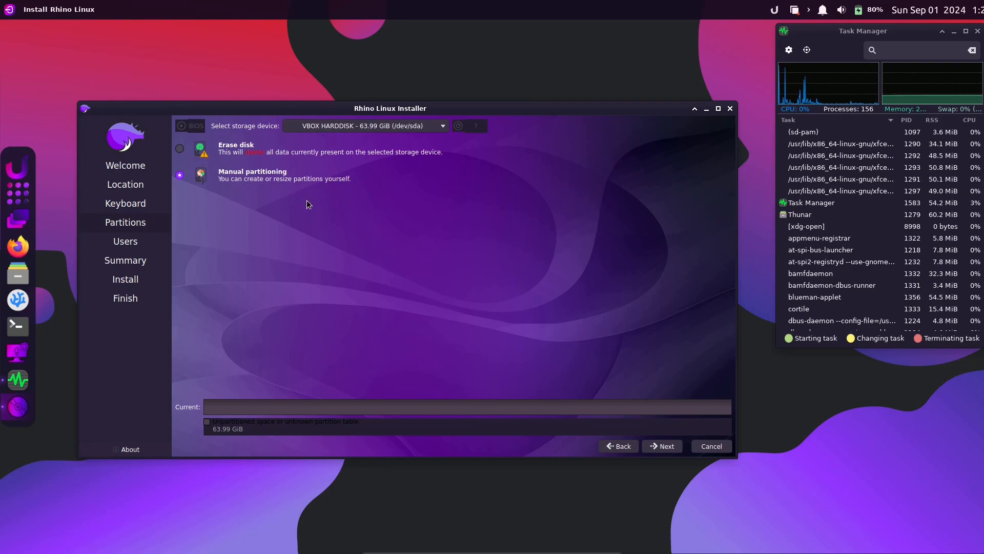
{"action": "left_click", "coordinate": [354, 126]}
{"action": "left_click", "coordinate": [450, 191]}
{"action": "left_click", "coordinate": [225, 148]}
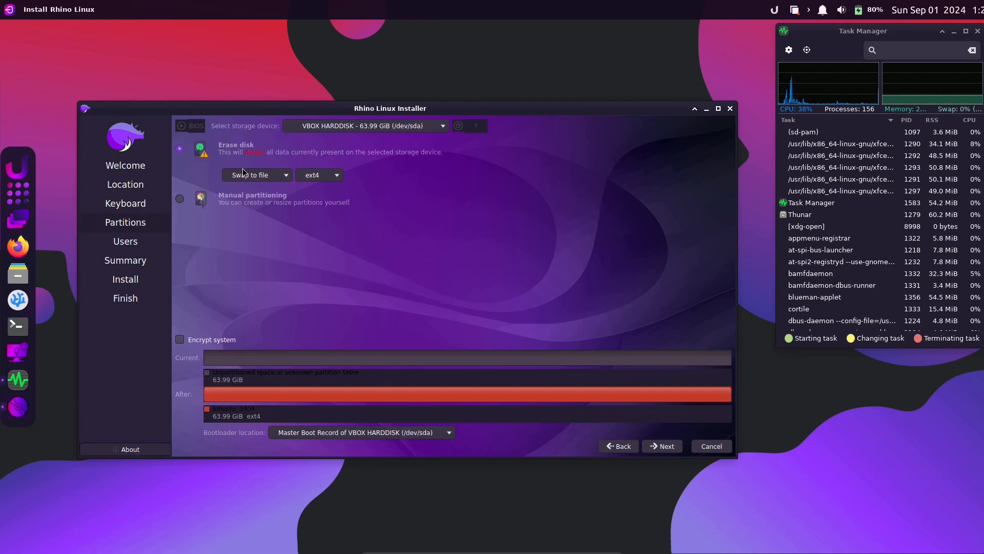
Toggle Encrypt system on and off to view its passphrase fields, and look over the bootloader location options.
{"action": "left_click", "coordinate": [226, 339]}
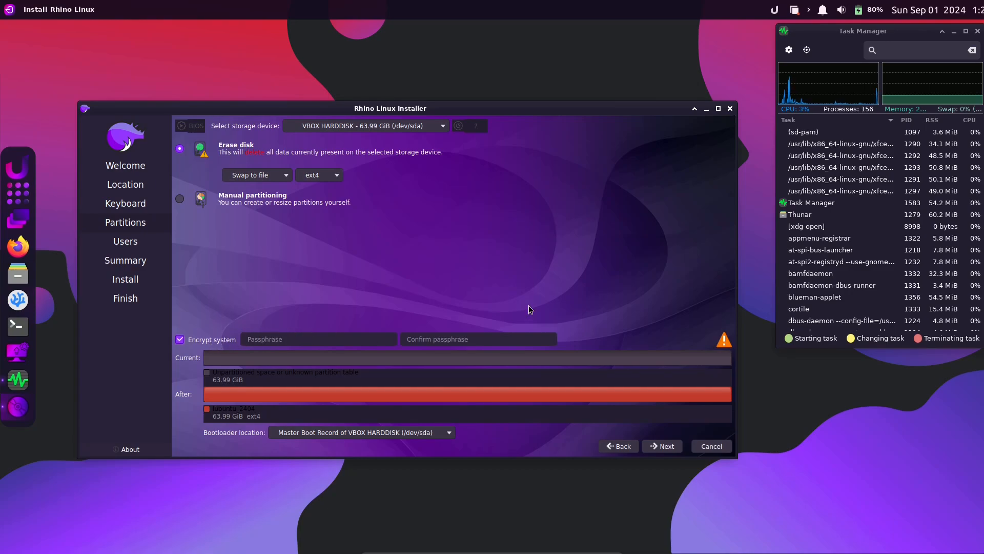
{"action": "left_click", "coordinate": [479, 338]}
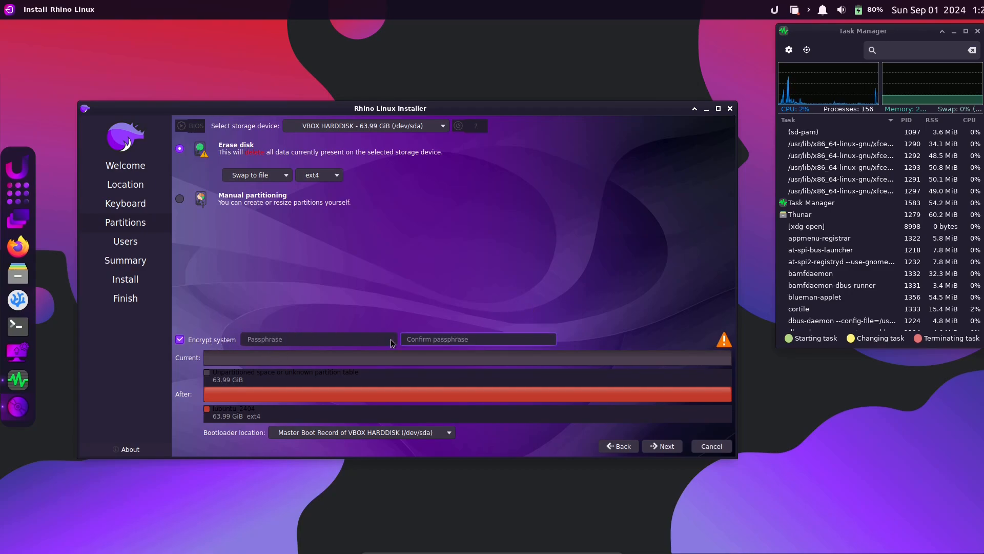
{"action": "left_click", "coordinate": [206, 342]}
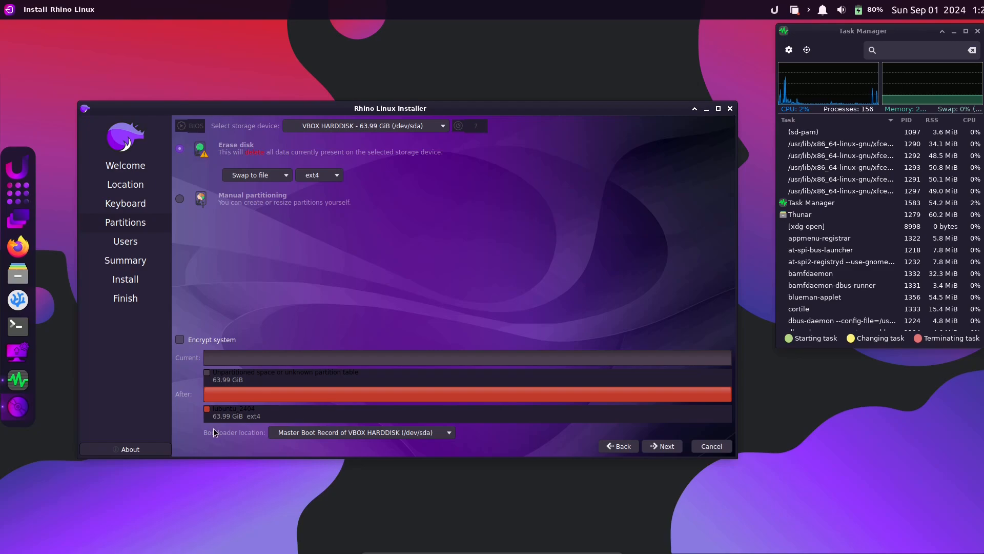
{"action": "left_click", "coordinate": [297, 434]}
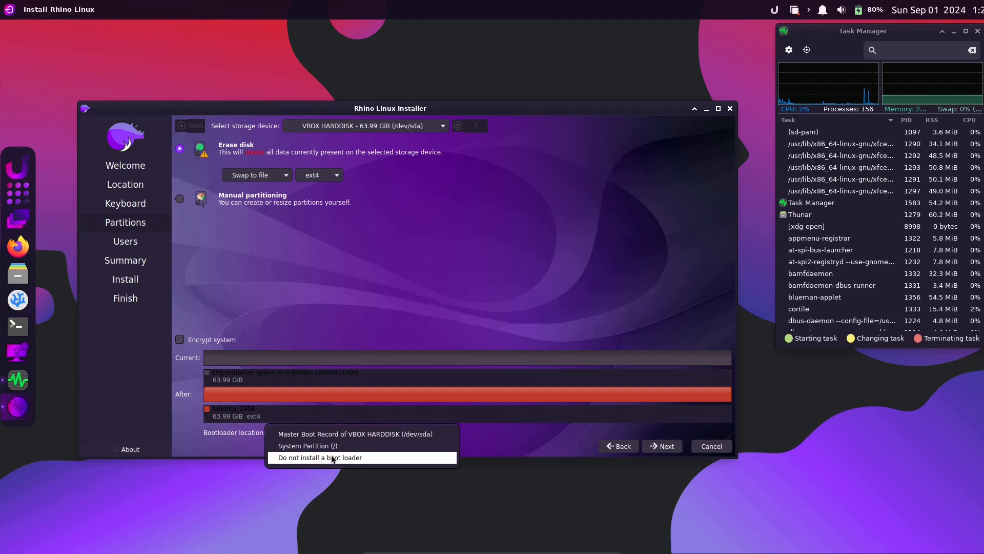
{"action": "left_click", "coordinate": [454, 289]}
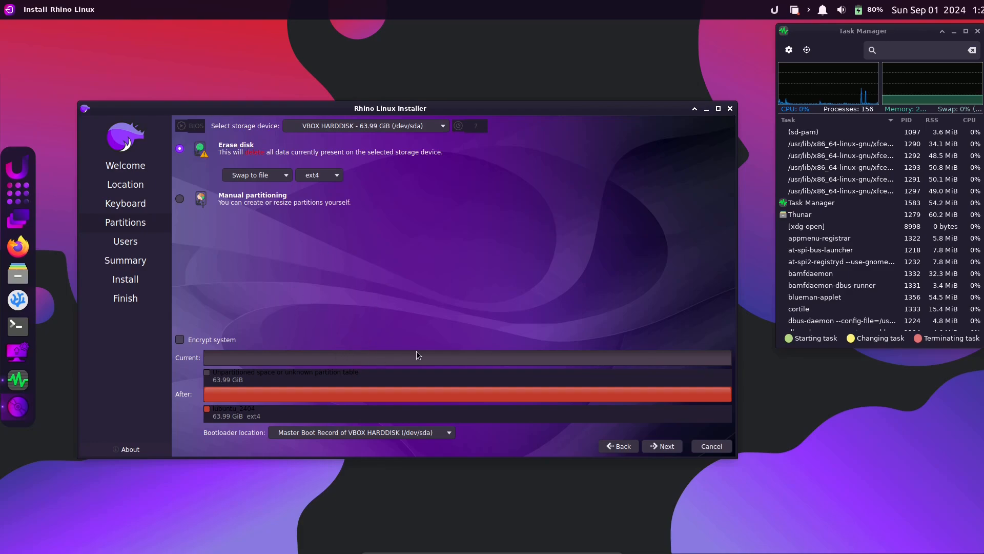
Advance to the Users page and enter 9to5linux as the name and runboxing as the login name.
{"action": "left_click", "coordinate": [661, 446]}
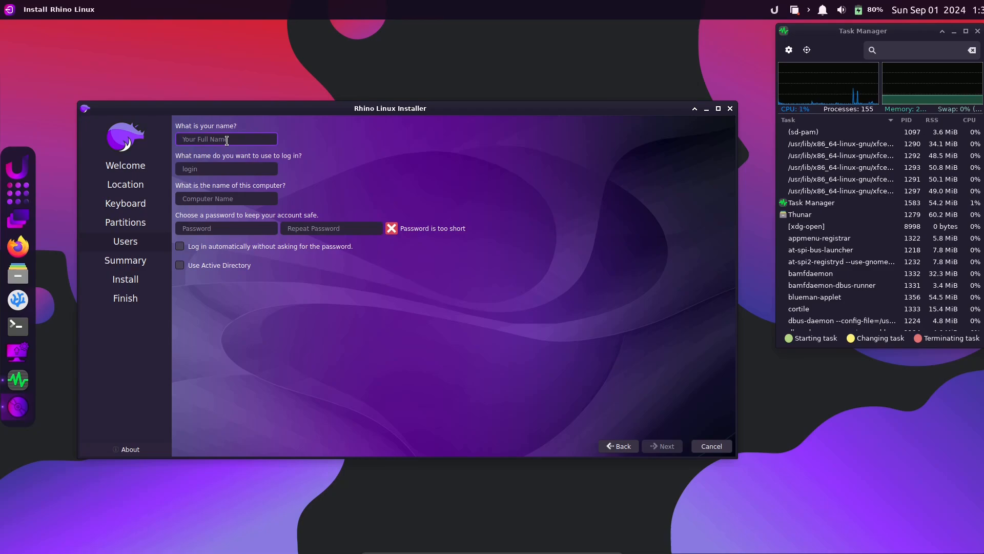
{"action": "type", "text": "9to5linux"}
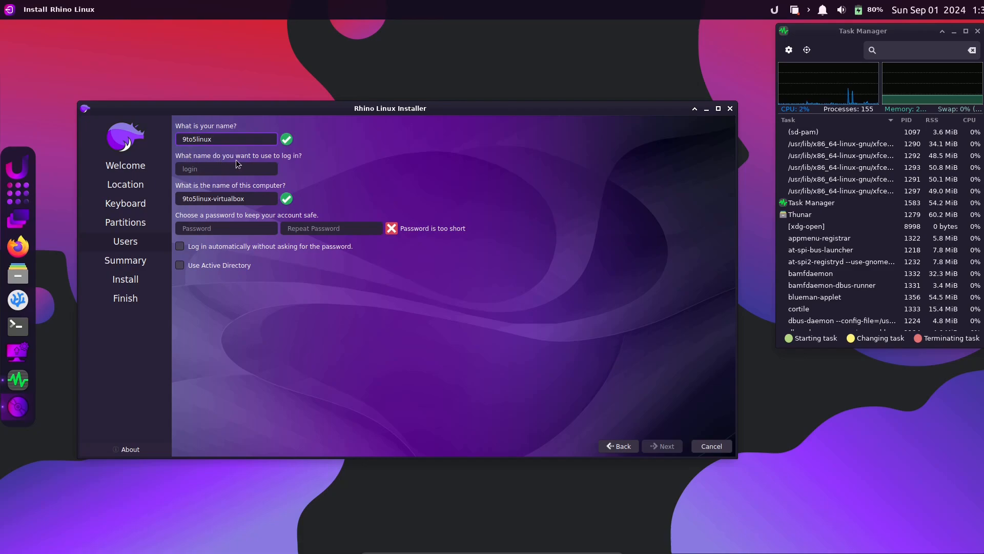
{"action": "left_click", "coordinate": [227, 173]}
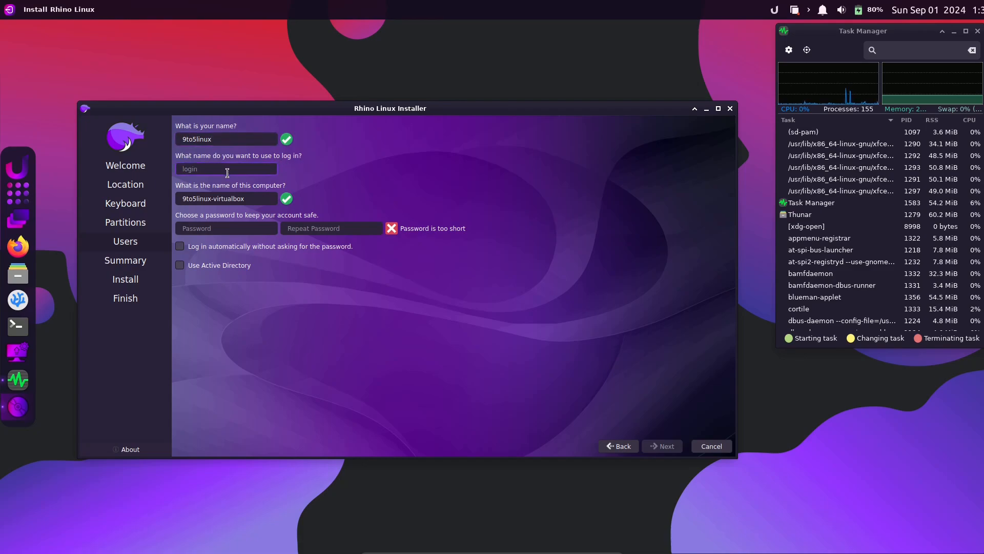
{"action": "type", "text": "1"}
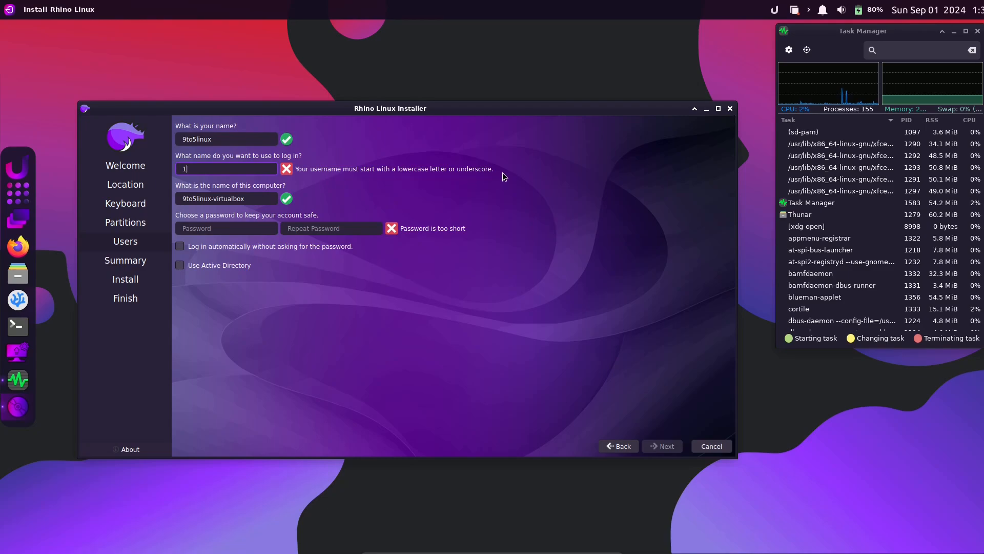
{"action": "left_click_drag", "start_coordinate": [225, 170], "coordinate": [152, 175]}
{"action": "type", "text": "r"}
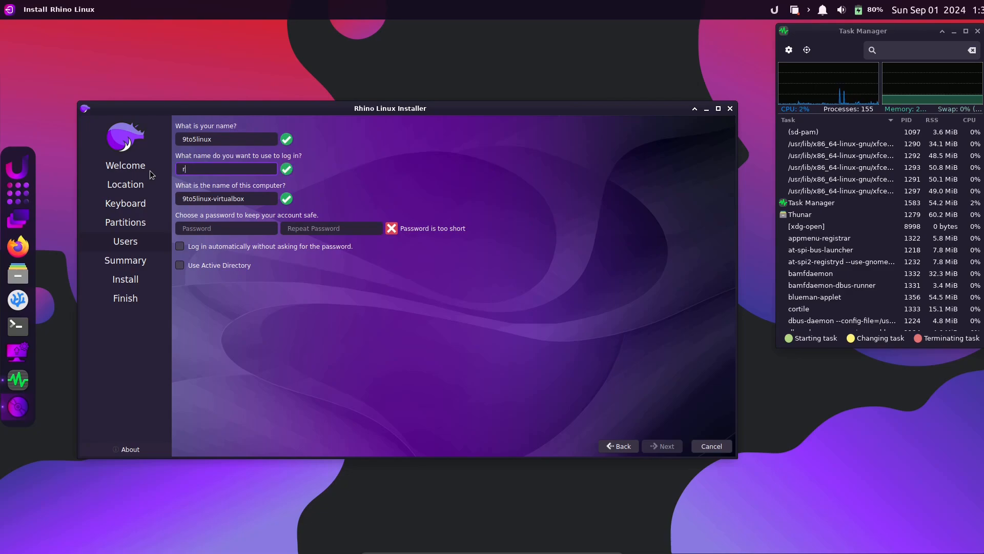
{"action": "type", "text": "unboxing"}
Check the computer name, leave it unchanged, and enter the account password in both password fields.
{"action": "left_click", "coordinate": [252, 201]}
{"action": "left_click_drag", "start_coordinate": [252, 200], "coordinate": [212, 200]}
{"action": "key", "text": "Tab"}
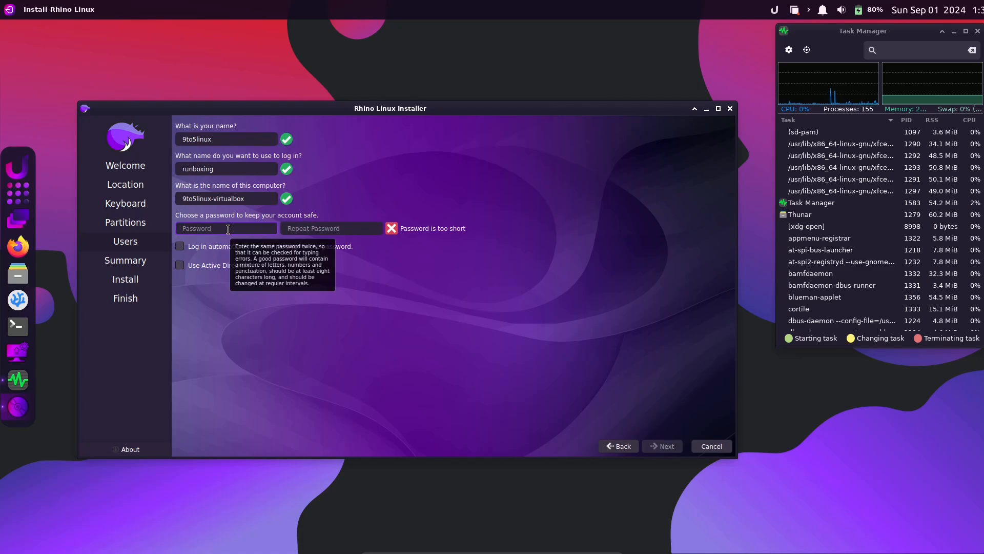
{"action": "type", "text": "••••"}
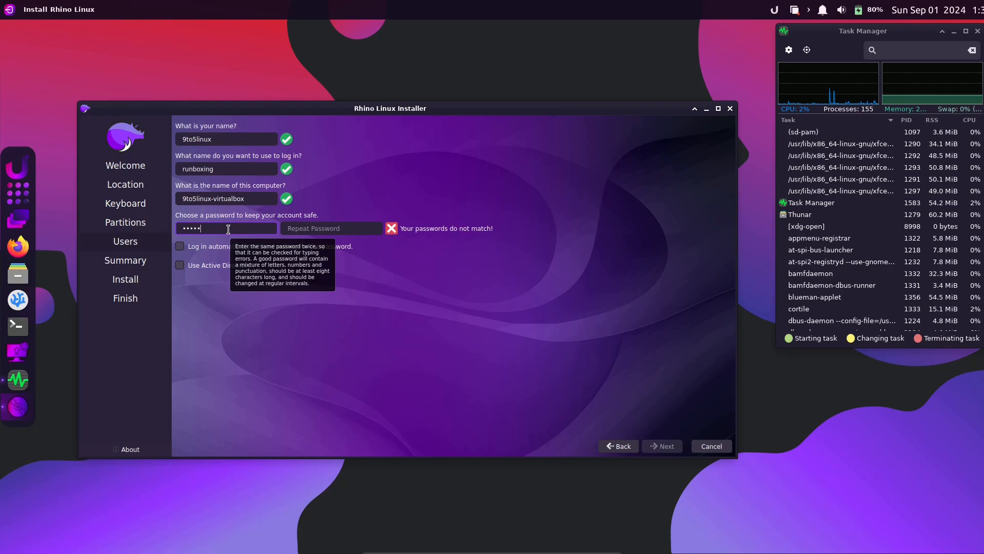
{"action": "left_click", "coordinate": [308, 228]}
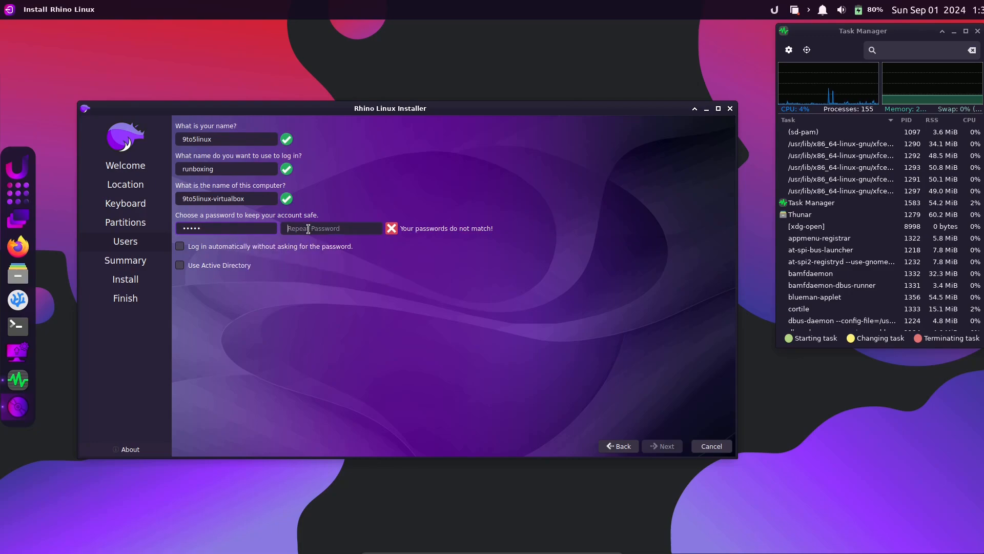
{"action": "type", "text": "•"}
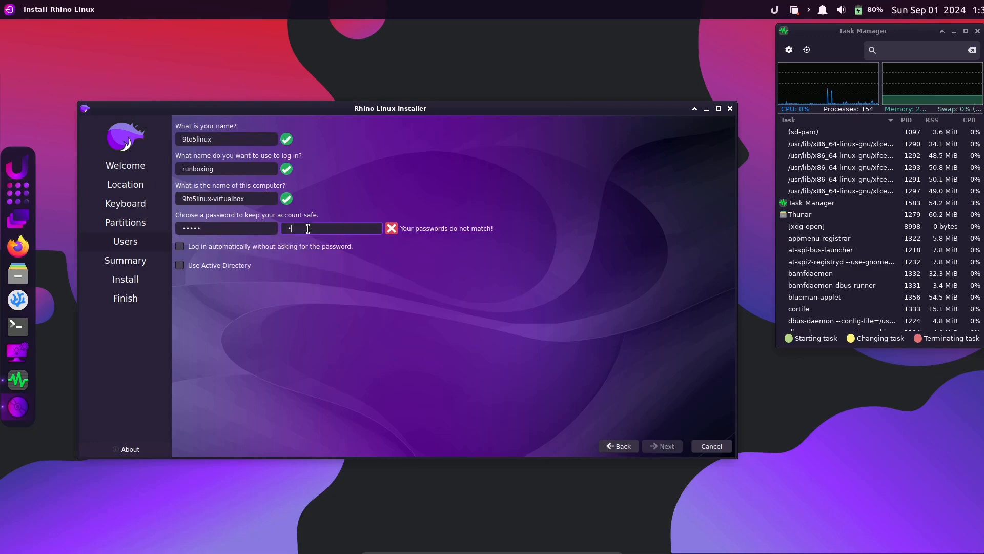
{"action": "type", "text": "••••"}
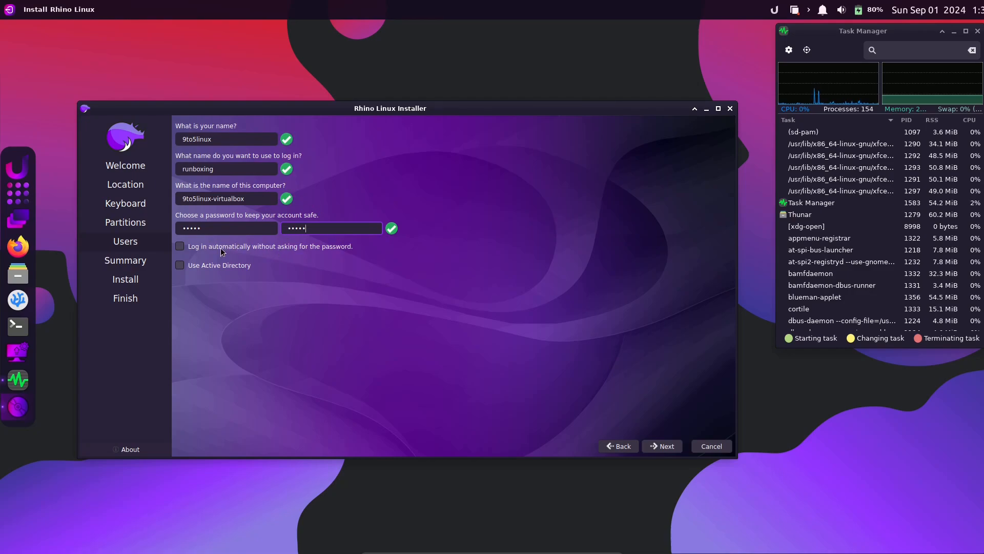
Enable automatic login without a password, and toggle Use Active Directory on and off to view its fields.
{"action": "left_click", "coordinate": [182, 250]}
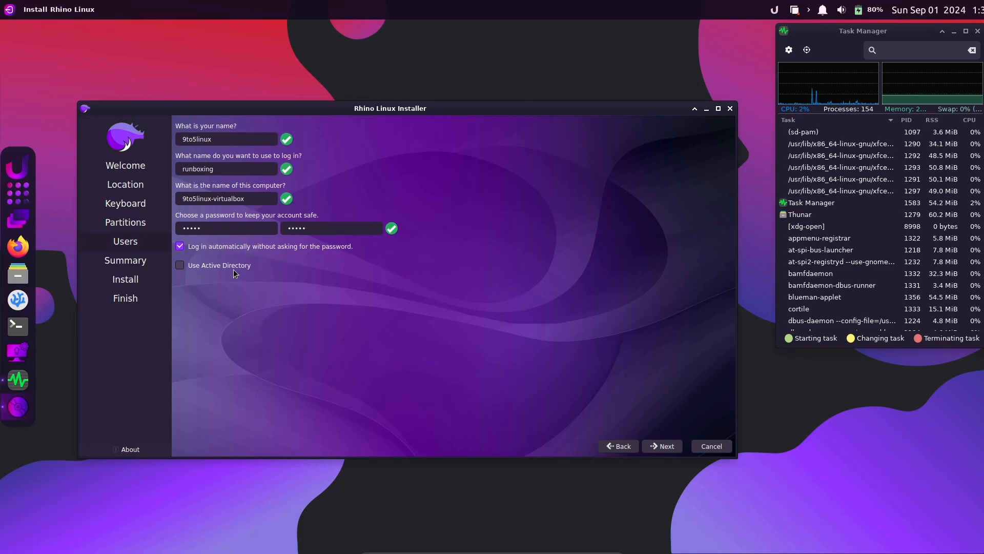
{"action": "left_click", "coordinate": [197, 271]}
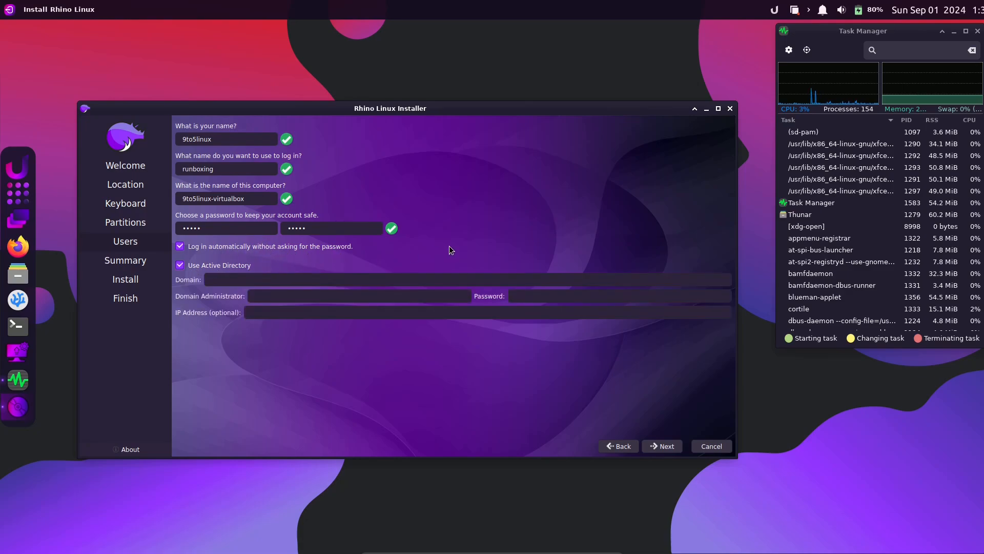
{"action": "left_click", "coordinate": [242, 264]}
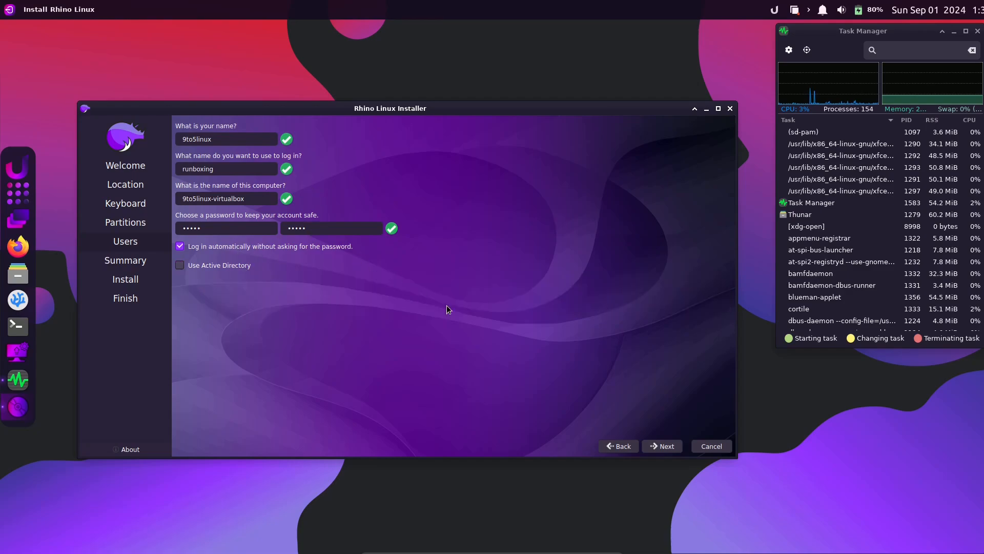
Review the installation overview on the Summary page, revisiting the Users page before returning to the Summary.
{"action": "left_click", "coordinate": [674, 445]}
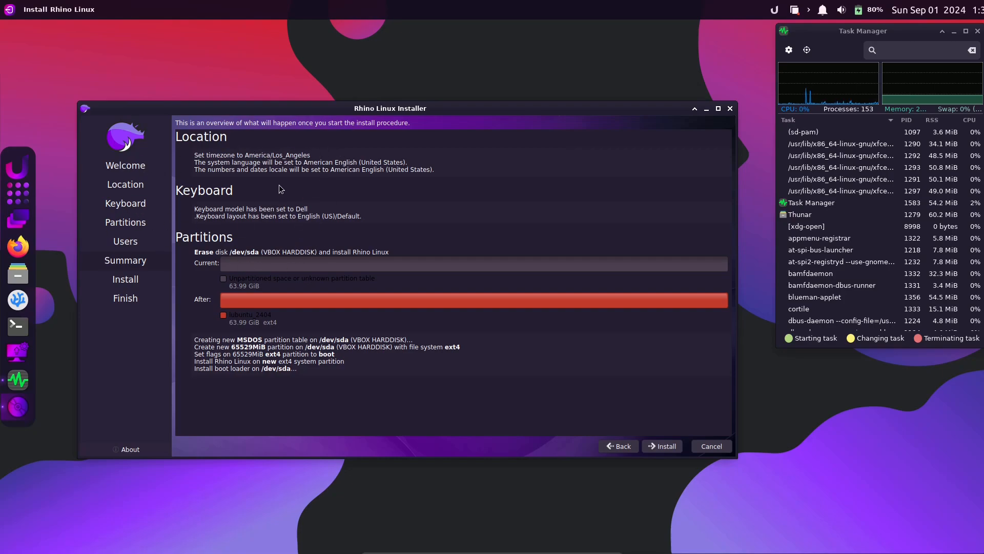
{"action": "left_click", "coordinate": [617, 446]}
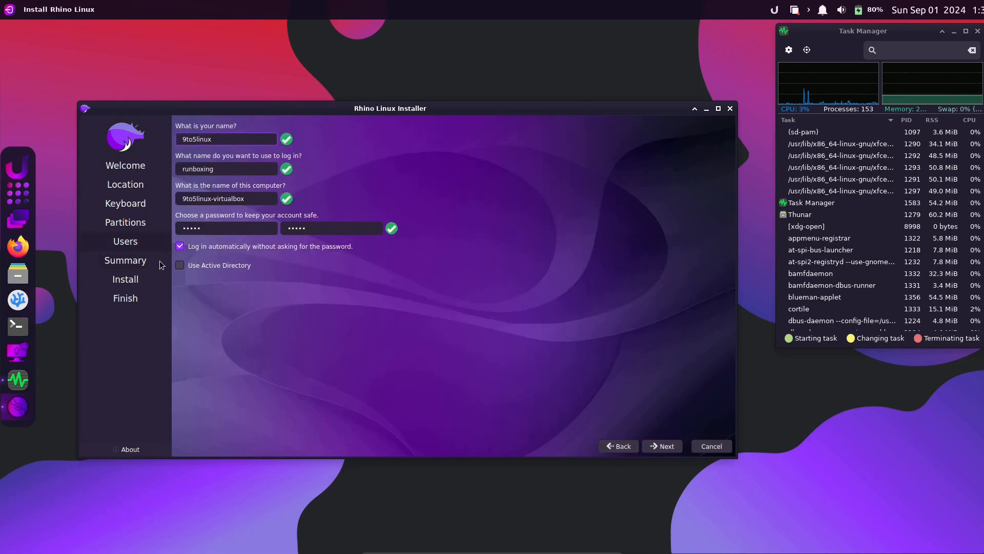
{"action": "left_click", "coordinate": [665, 445]}
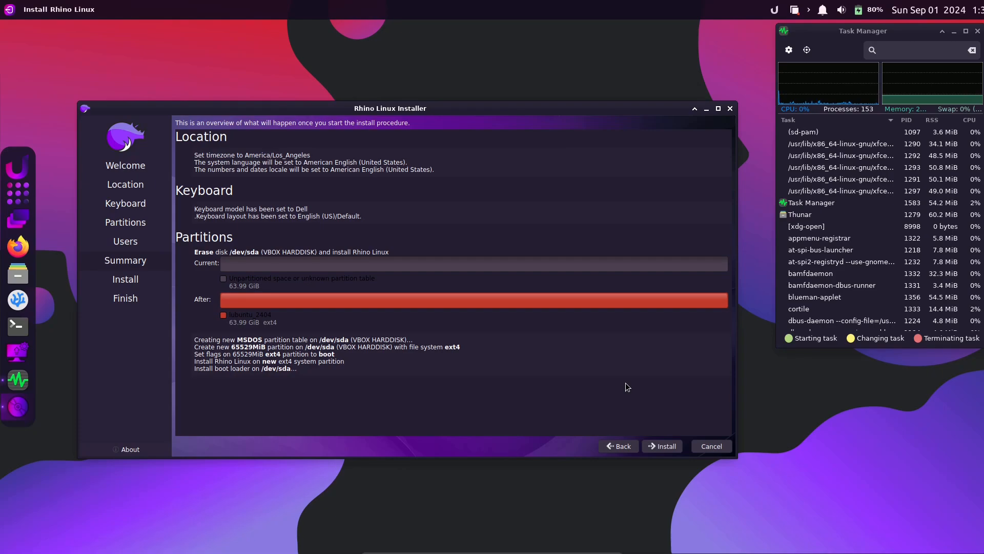
Close the Rhino Linux Installer and confirm cancelling the installation.
{"action": "left_click", "coordinate": [730, 108]}
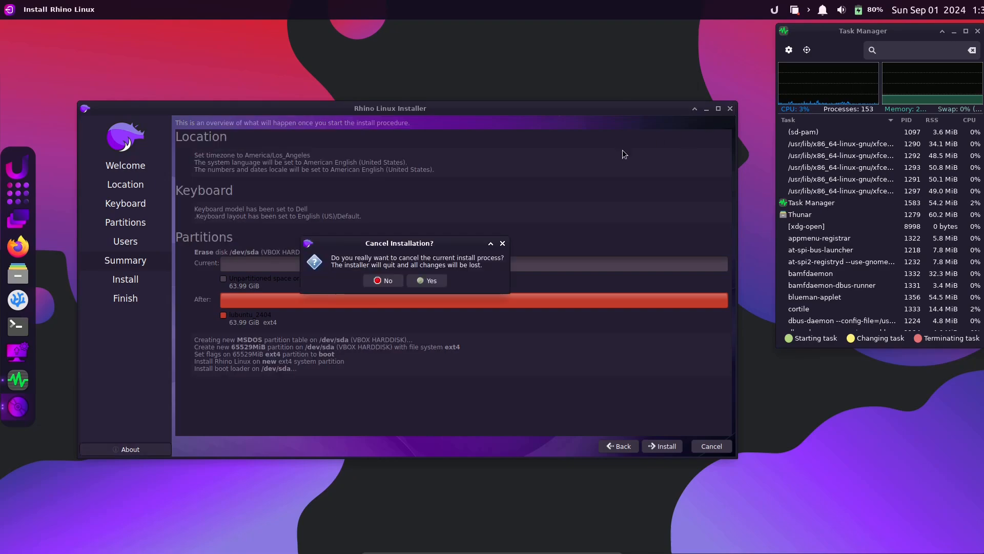
{"action": "left_click", "coordinate": [414, 279]}
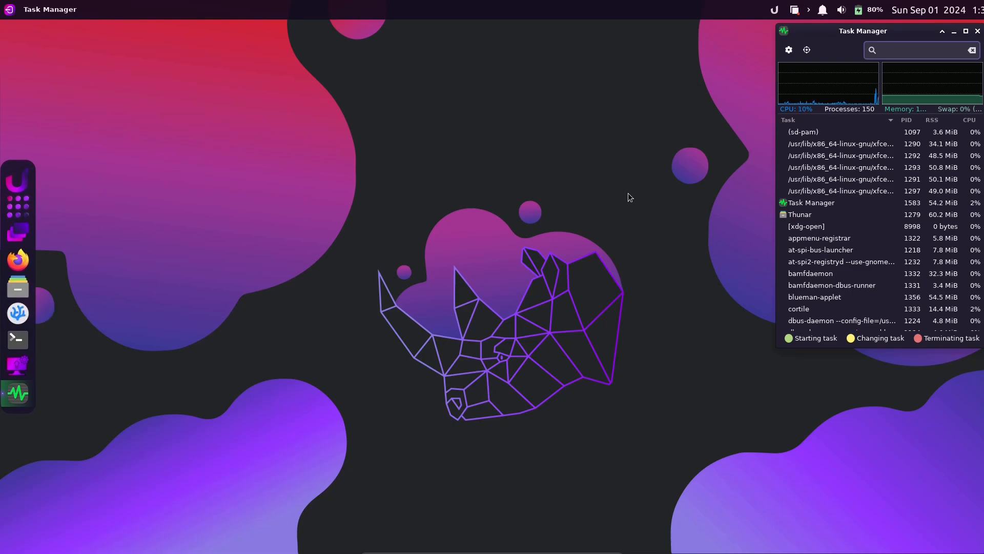
Maximize the Task Manager, examine the running processes and the CPU and memory usage, and close it.
{"action": "left_click", "coordinate": [965, 31]}
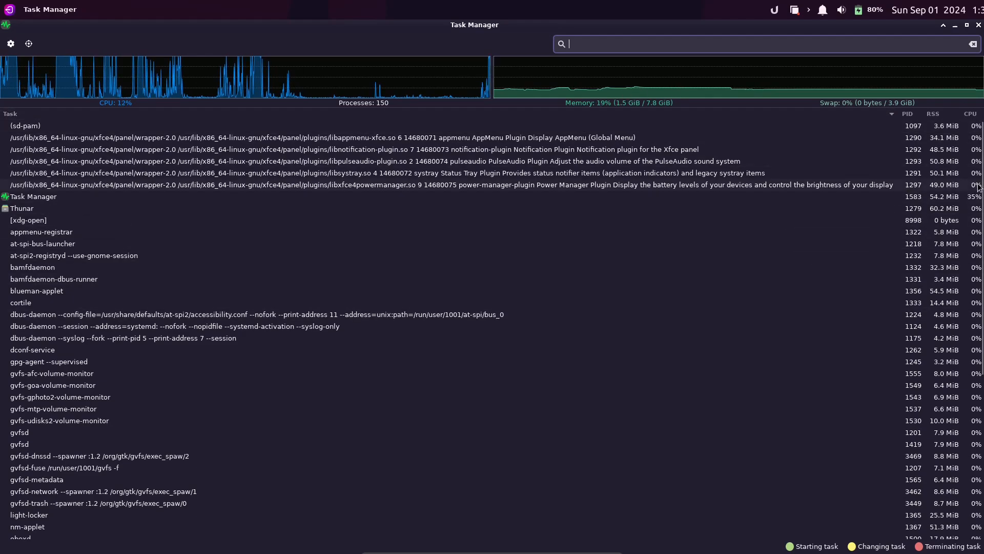
{"action": "left_click_drag", "start_coordinate": [978, 188], "coordinate": [938, 123]}
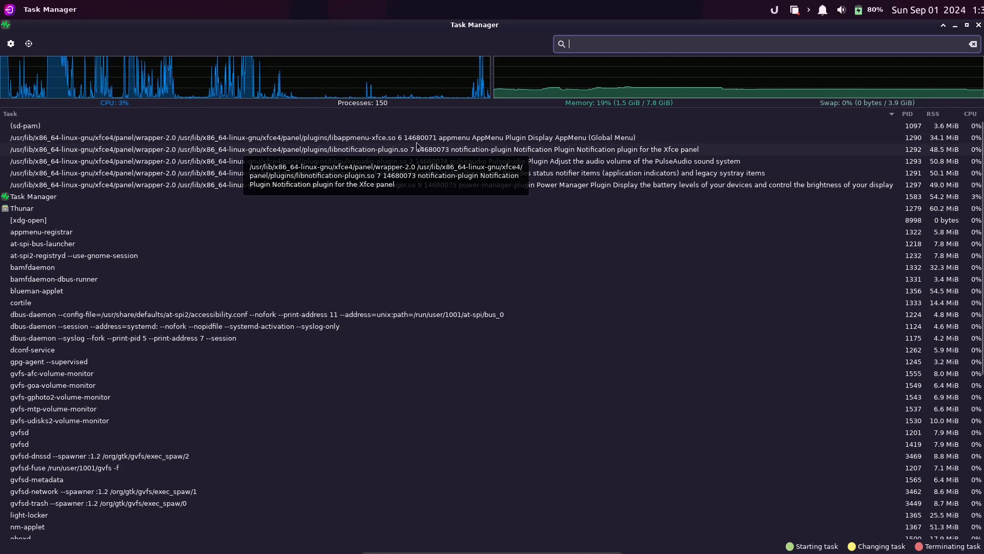
{"action": "left_click", "coordinate": [978, 26]}
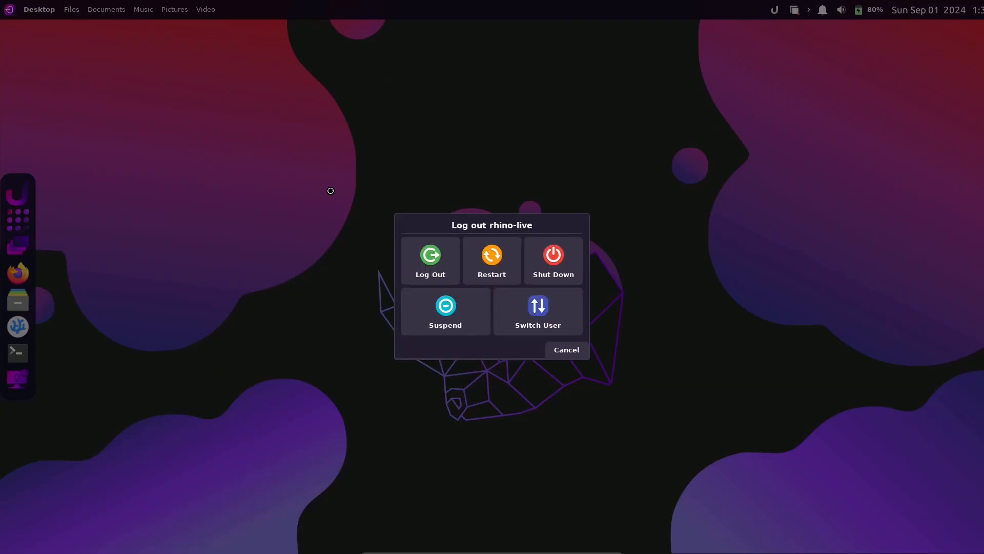
Log out of the live session and look over the session, language and accessibility options on the login screen.
{"action": "left_click", "coordinate": [425, 263]}
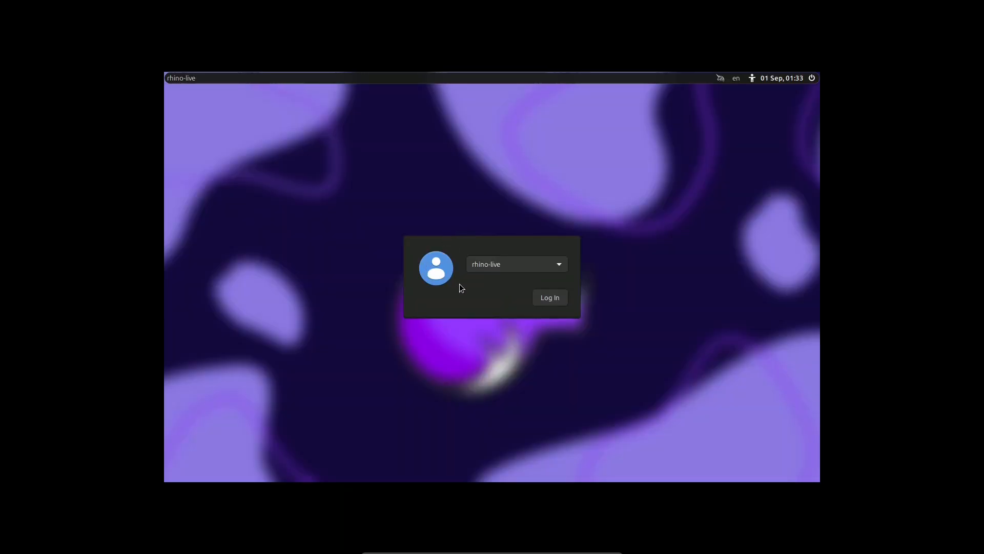
{"action": "left_click", "coordinate": [720, 79]}
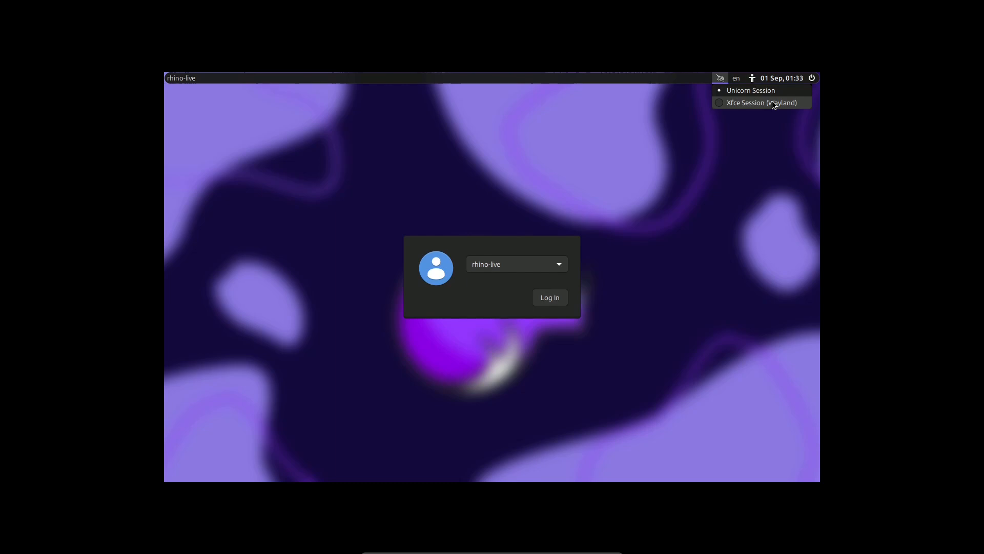
{"action": "left_click", "coordinate": [772, 101]}
{"action": "left_click", "coordinate": [738, 78]}
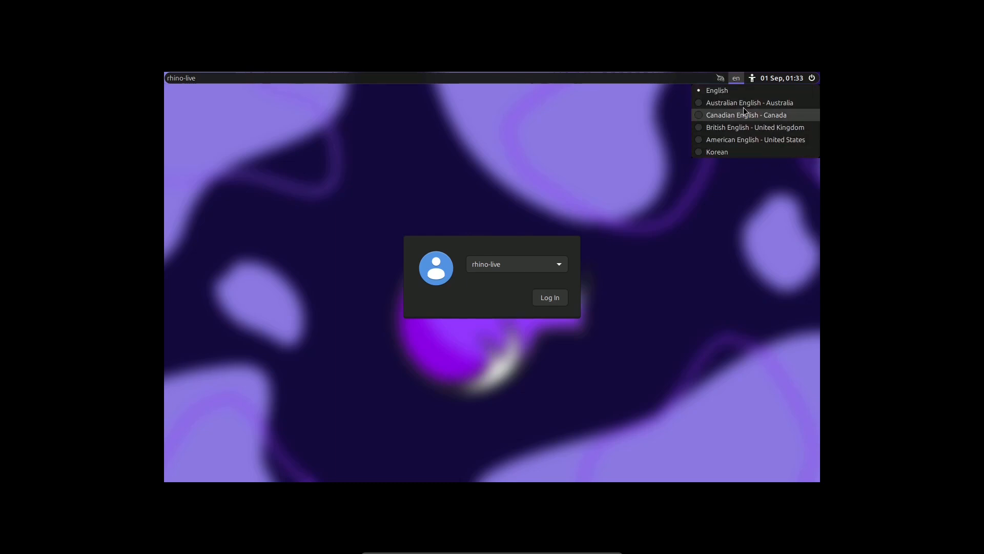
{"action": "left_click", "coordinate": [768, 102]}
{"action": "left_click", "coordinate": [753, 77]}
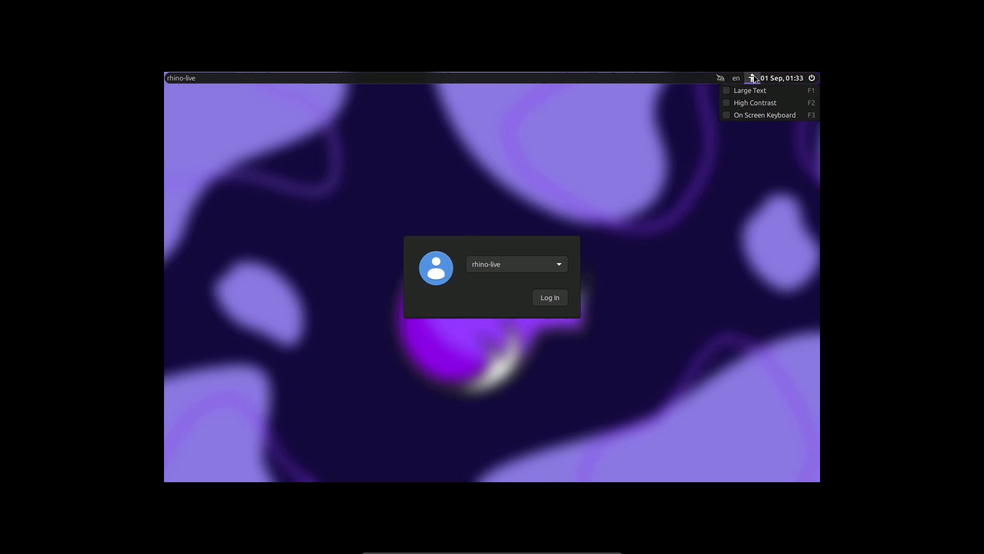
{"action": "left_click", "coordinate": [759, 210]}
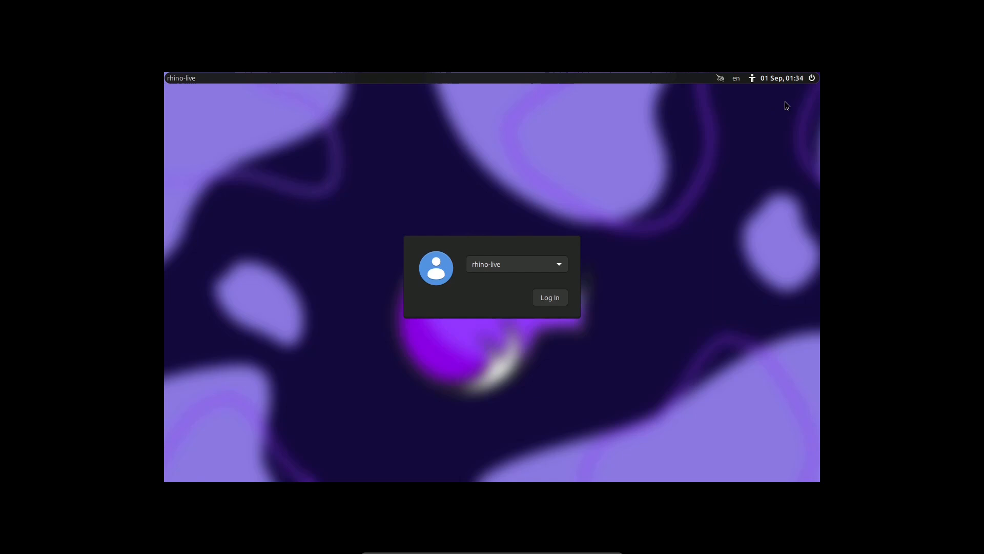
Shut down the computer from the login screen and confirm the shutdown.
{"action": "left_click", "coordinate": [812, 79]}
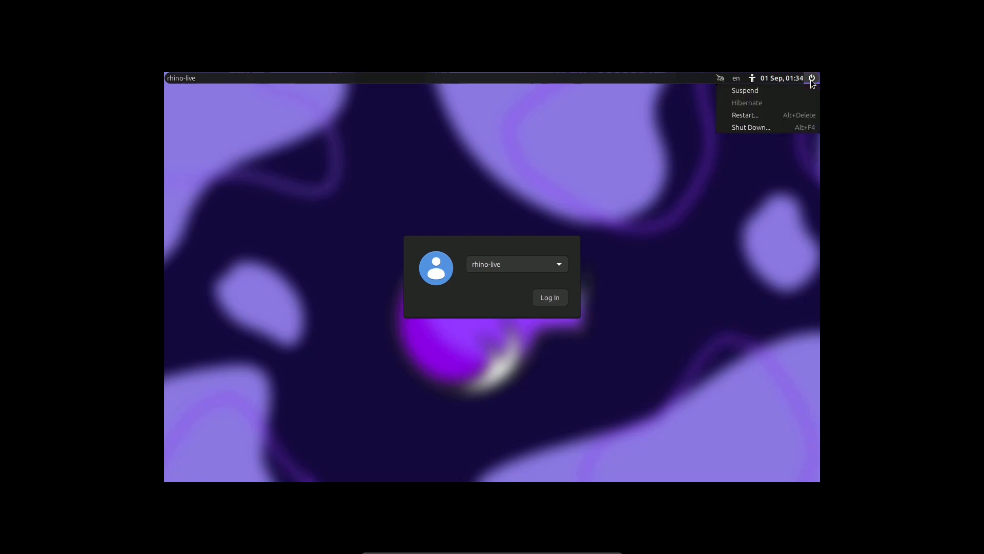
{"action": "left_click", "coordinate": [749, 124]}
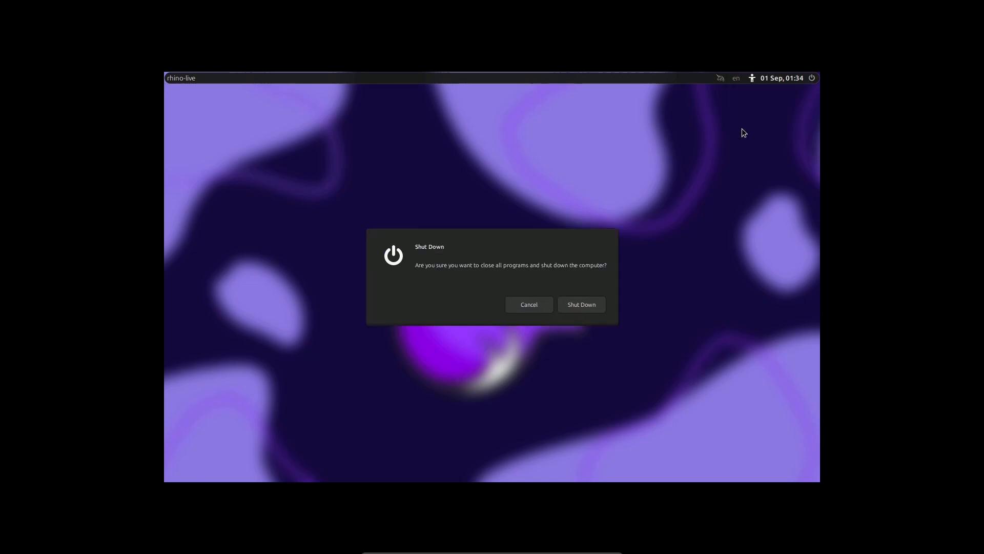
{"action": "left_click", "coordinate": [578, 303]}
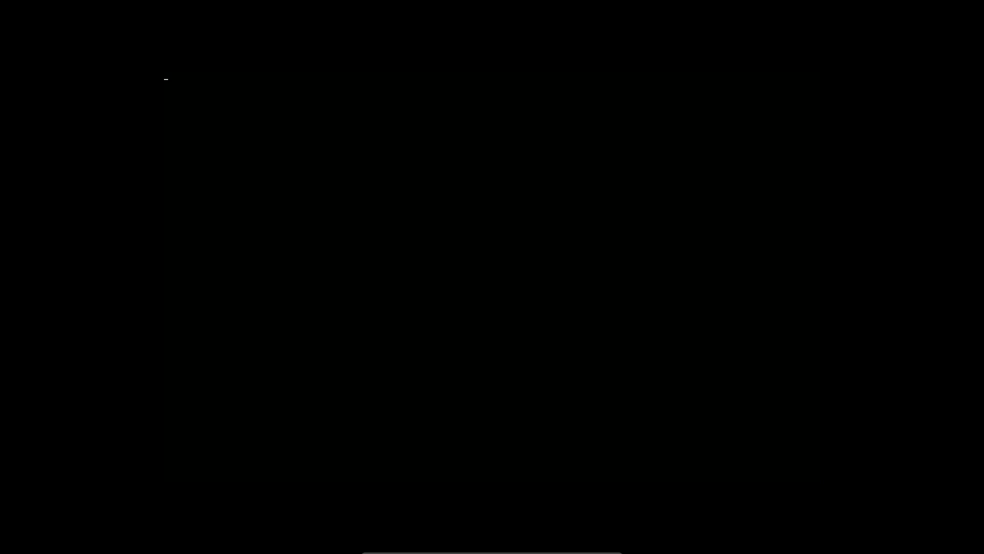